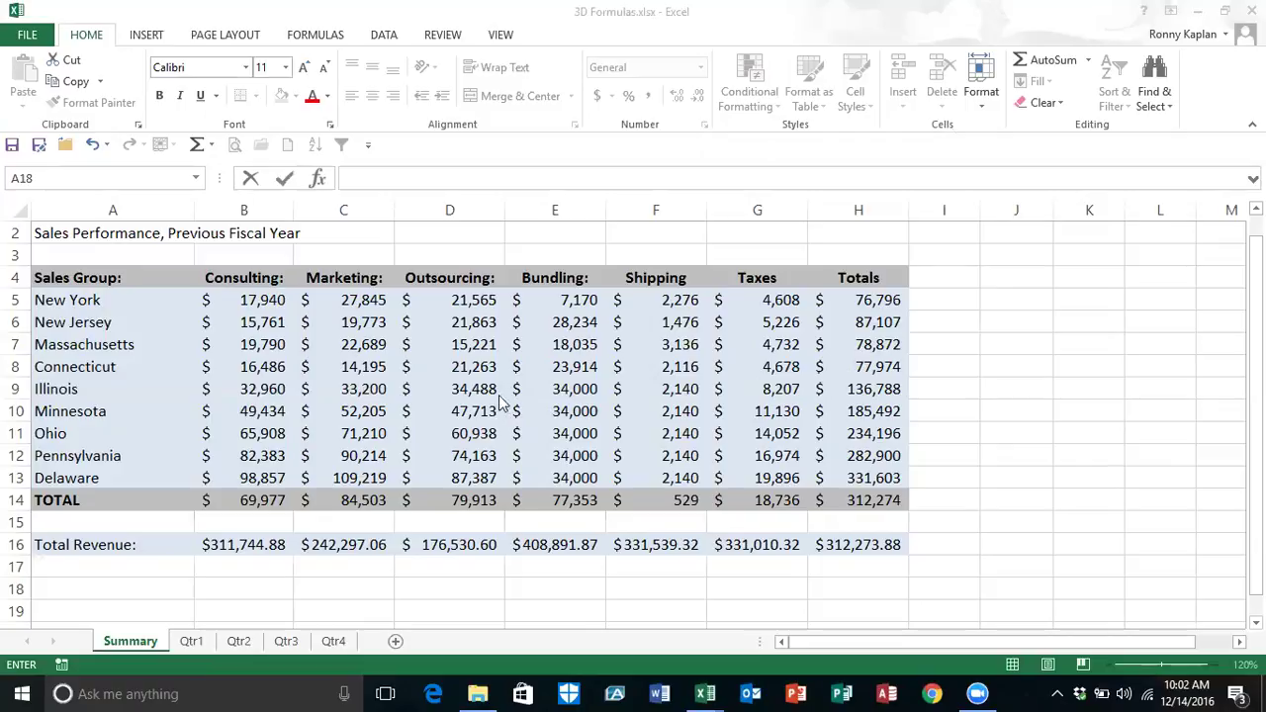
# Step: Look through the Qtr2, Qtr3, Qtr4 and Qtr1 sheets, then return to the Summary sheet
pyautogui.click(198, 643)
pyautogui.click(238, 641)
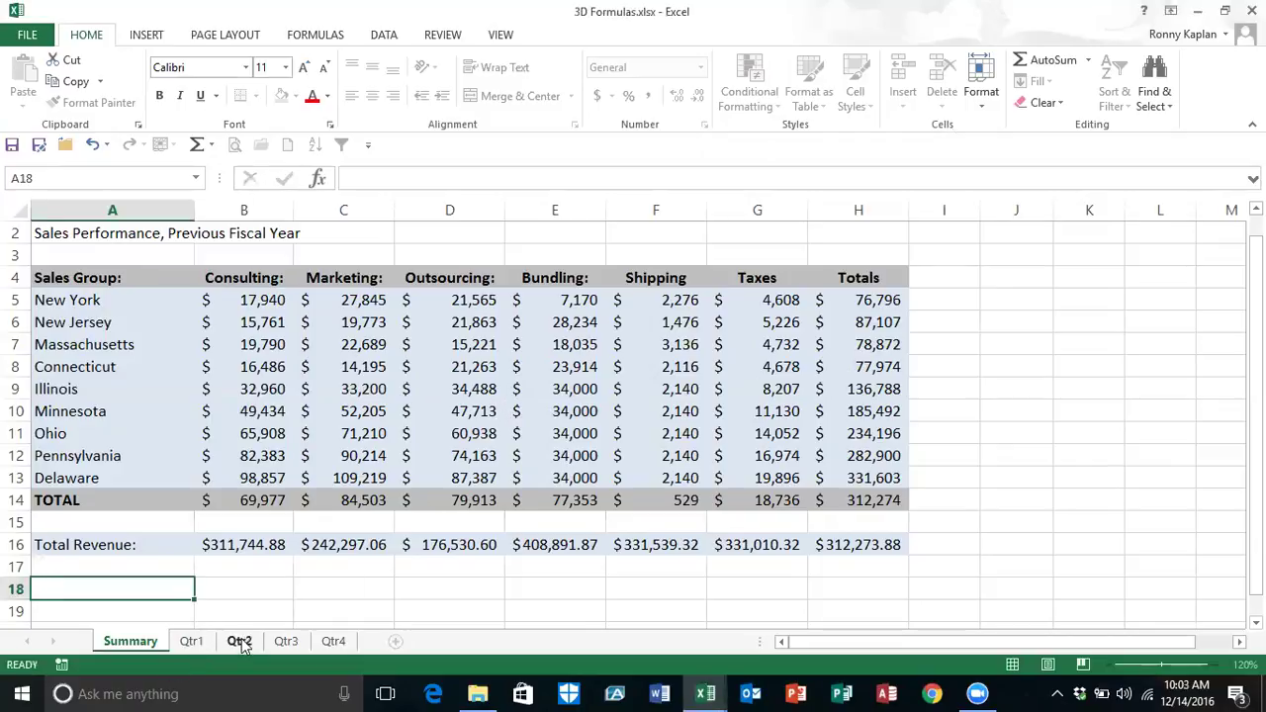
pyautogui.click(286, 642)
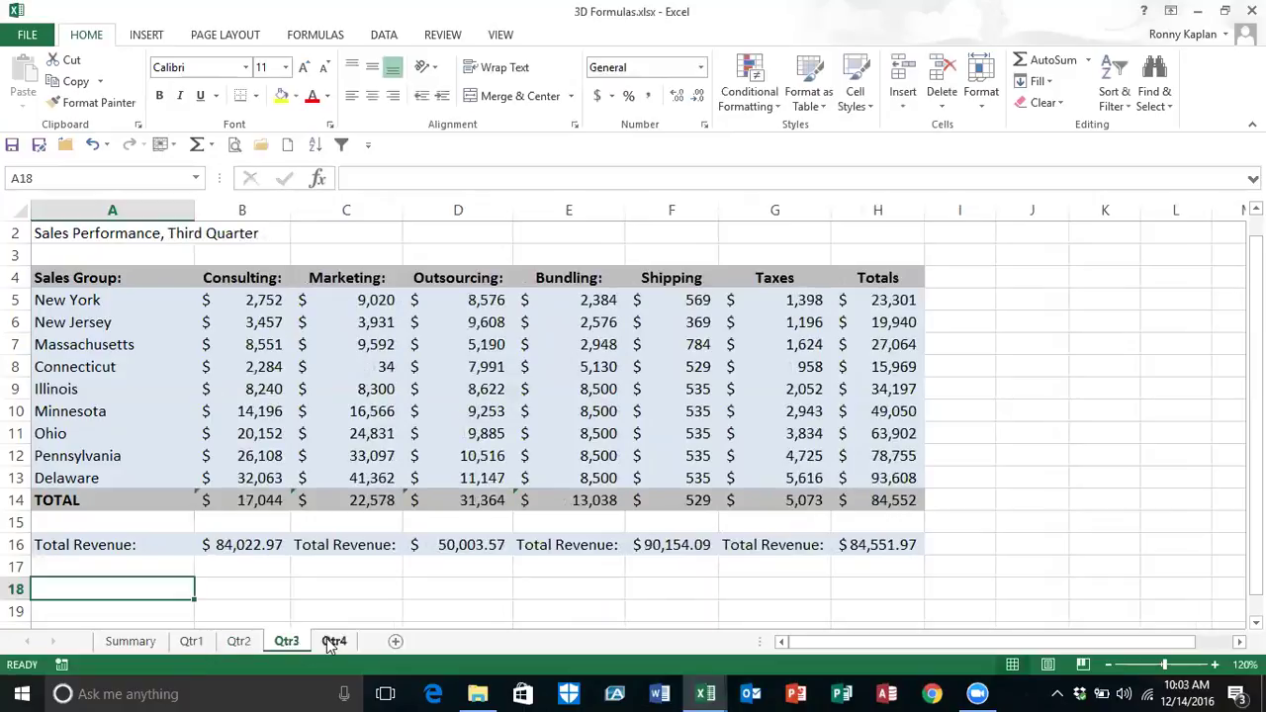
pyautogui.click(333, 641)
pyautogui.click(191, 642)
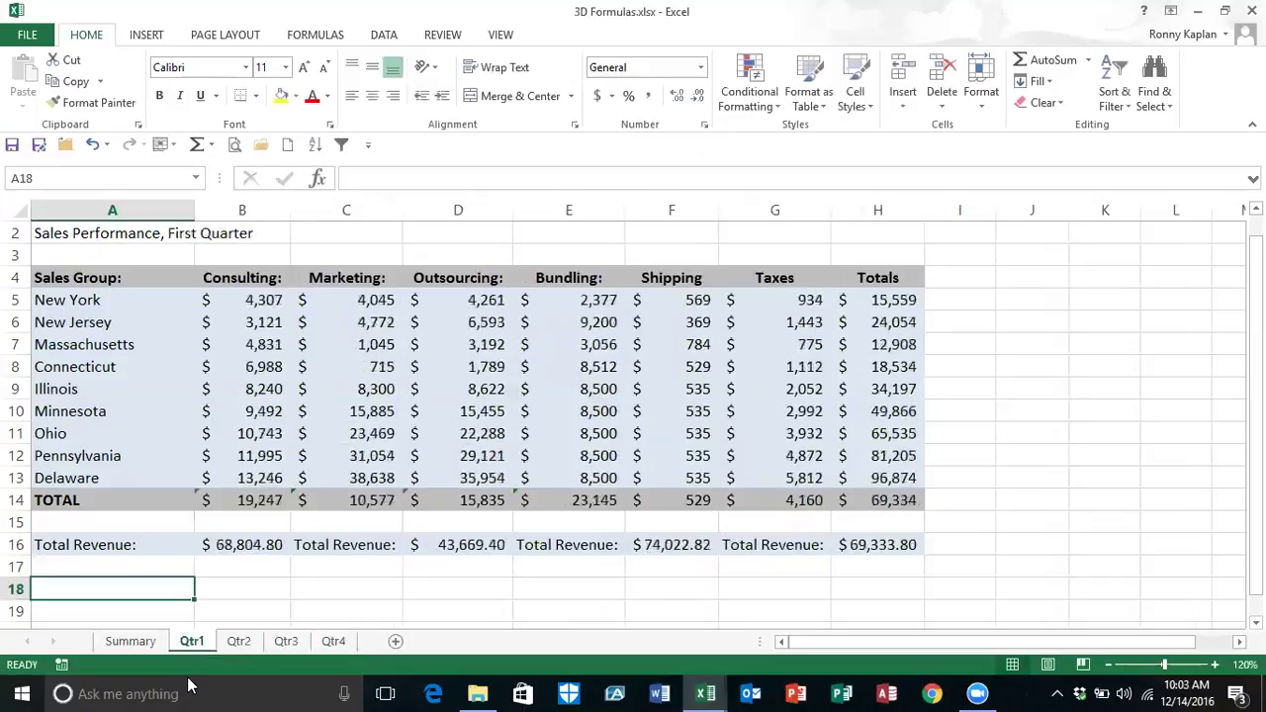
pyautogui.click(147, 644)
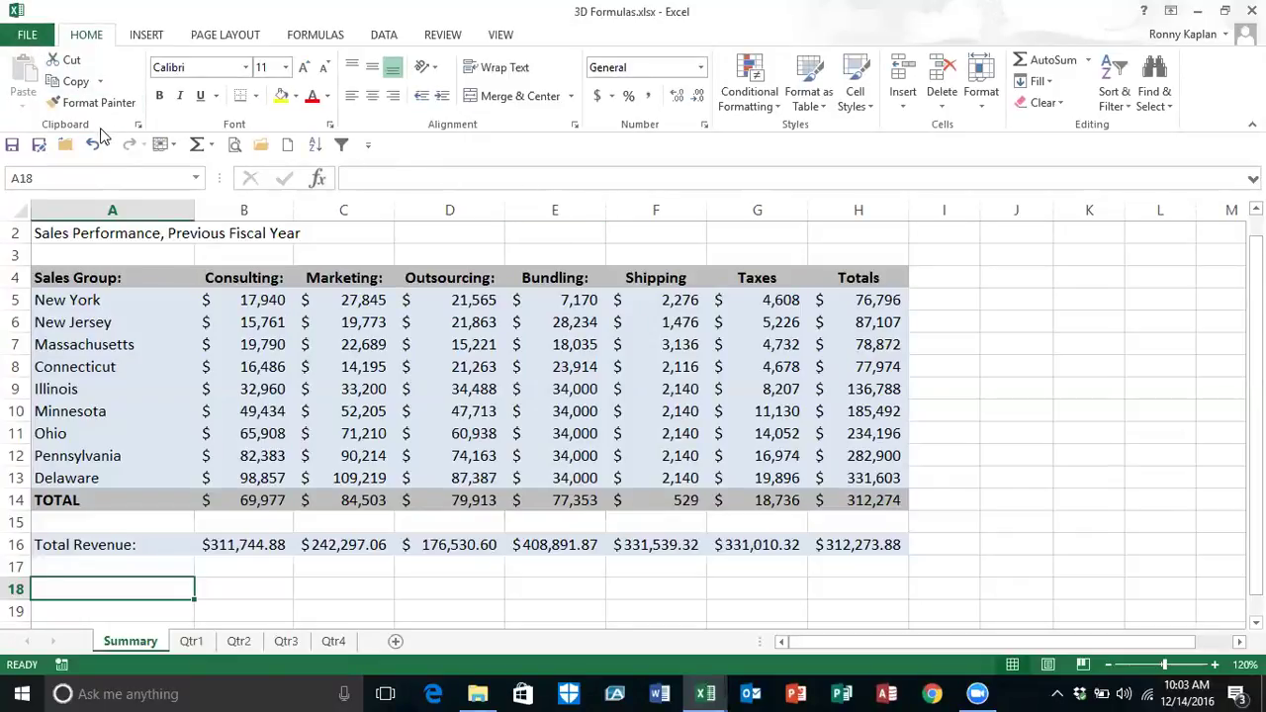
# Step: Preview both printed pages of the Summary sheet, then leave the print preview
pyautogui.click(232, 145)
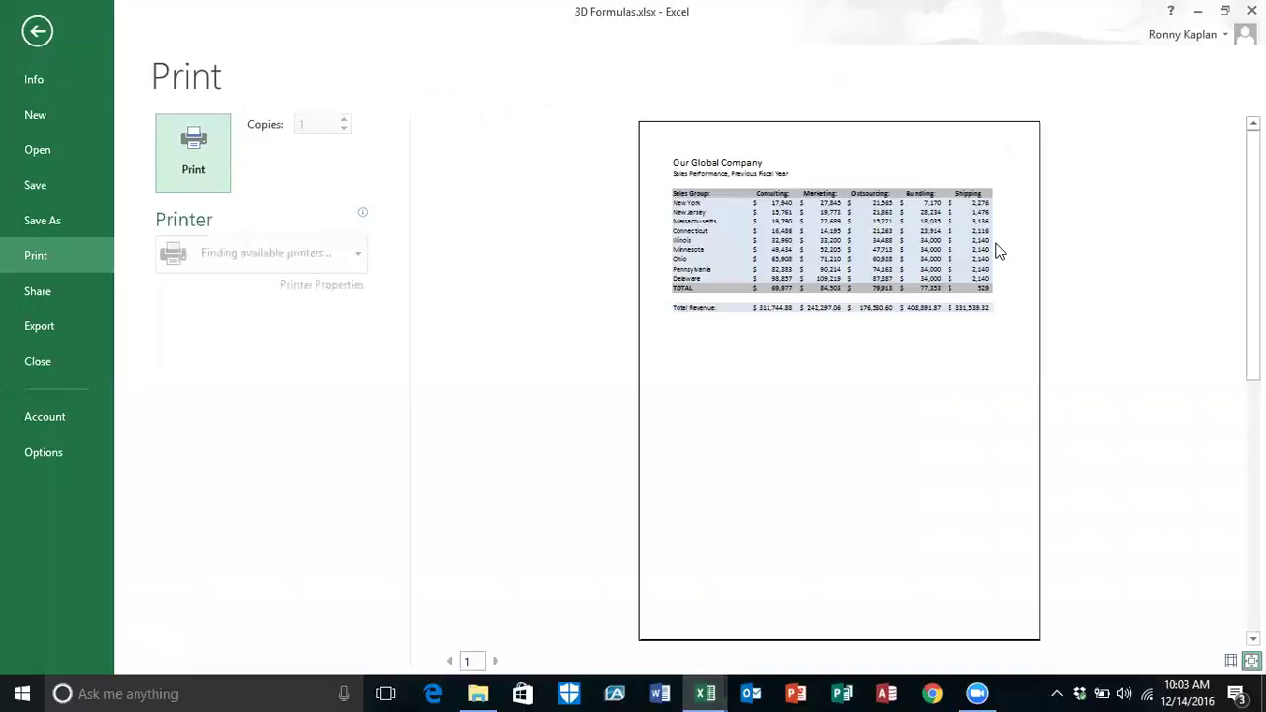
pyautogui.click(520, 661)
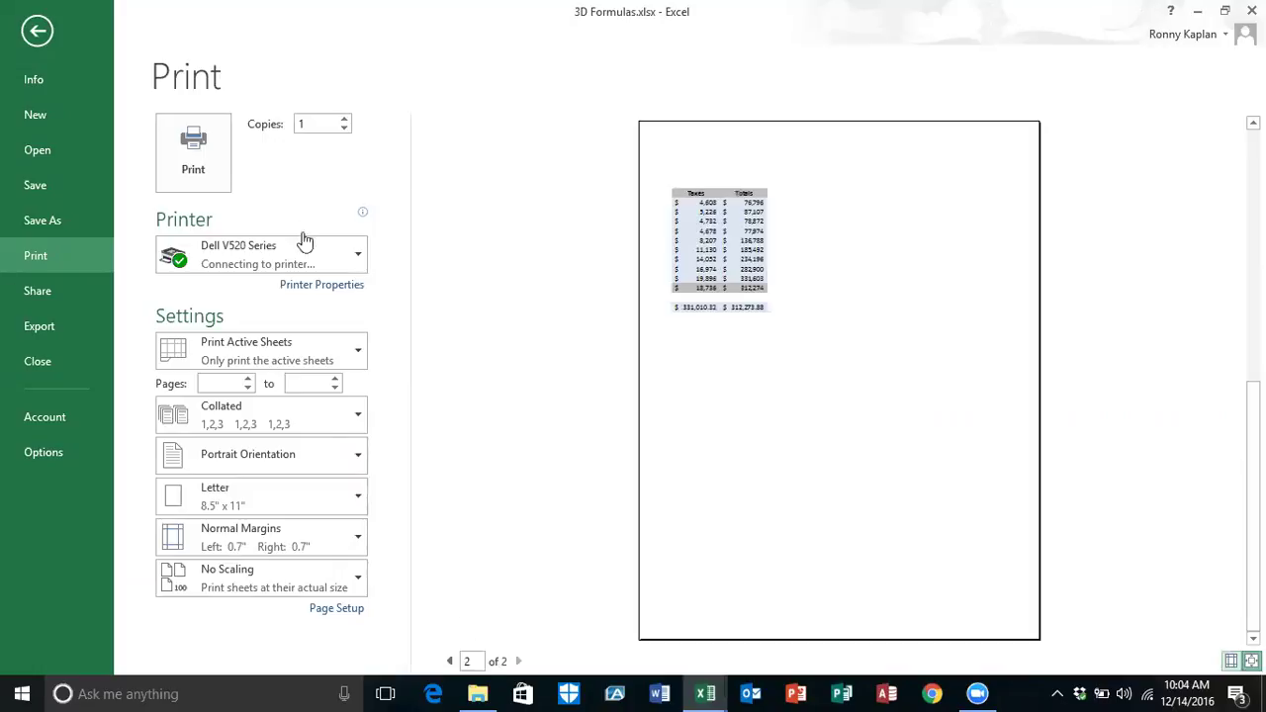
pyautogui.click(38, 33)
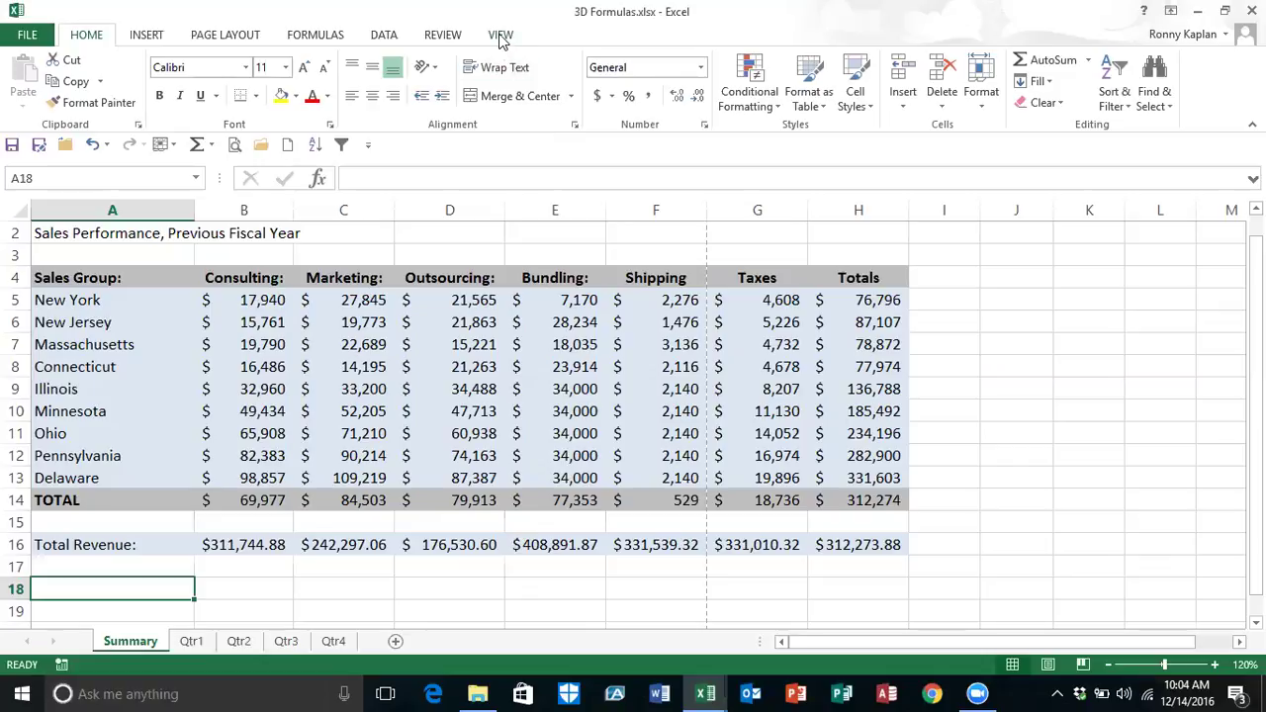
# Step: Start setting up a new macro recording from the View tab's Macros menu
pyautogui.click(501, 36)
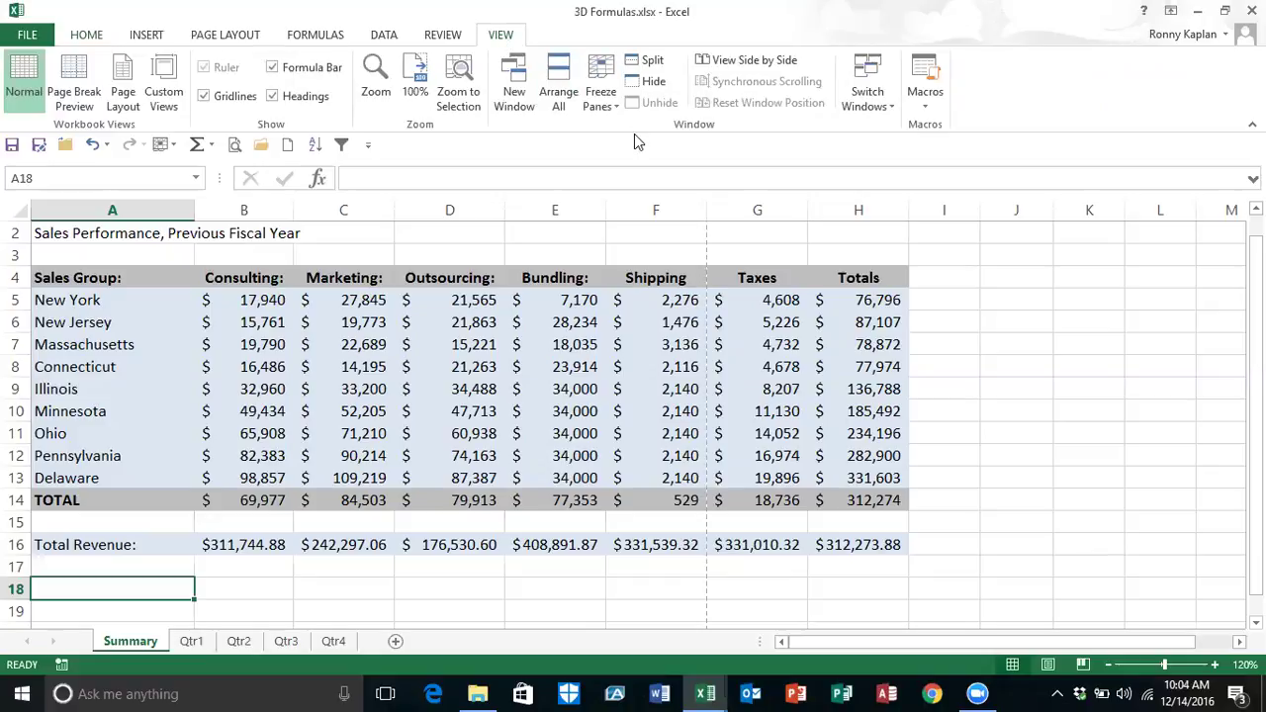
pyautogui.click(926, 103)
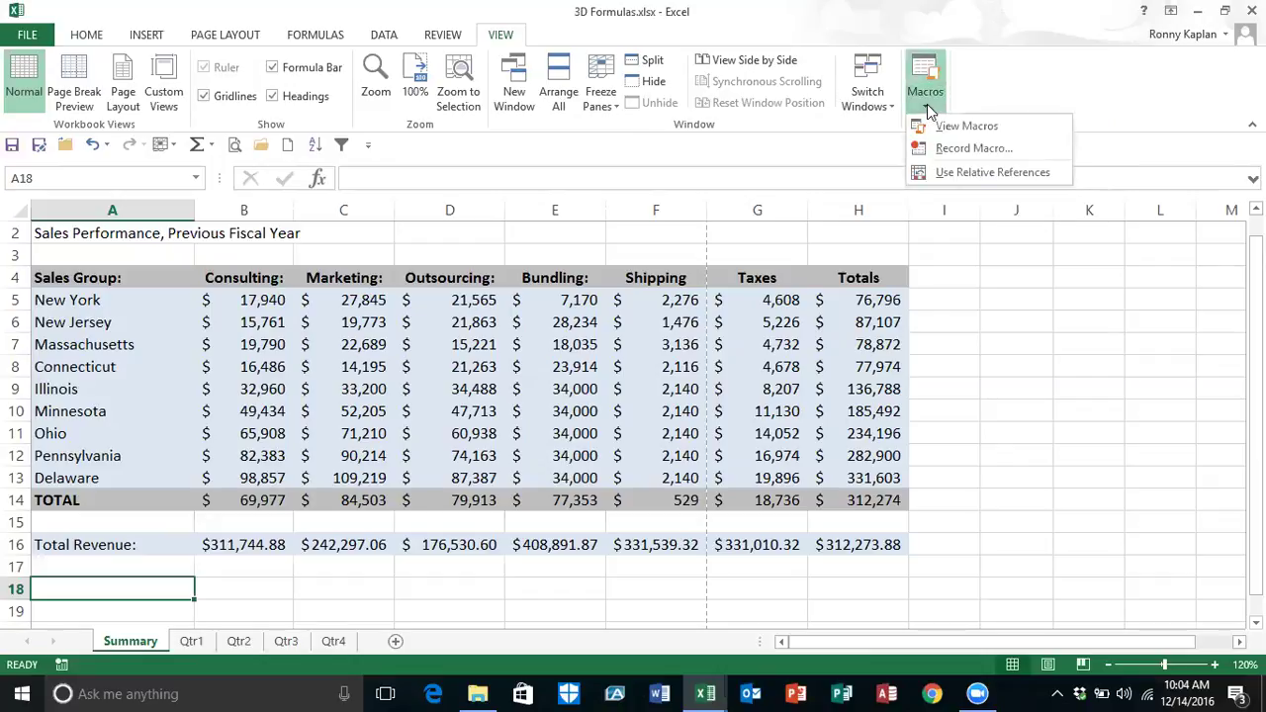
pyautogui.click(969, 150)
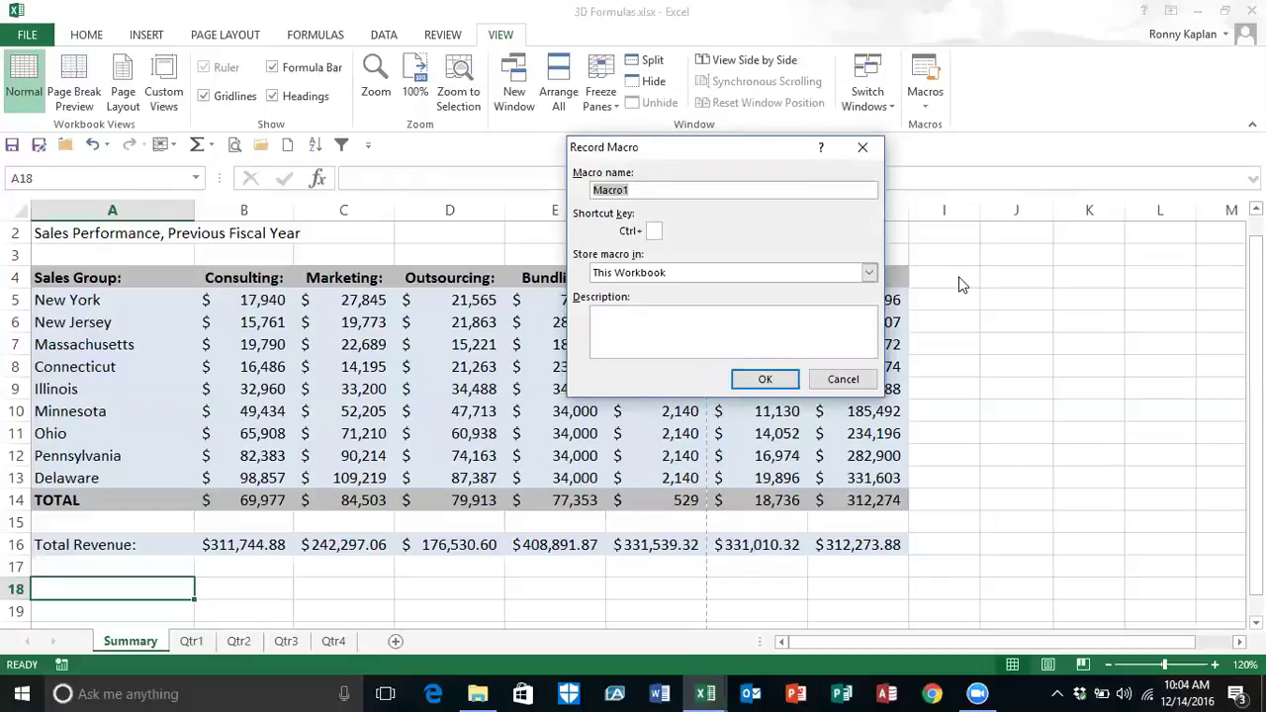
# Step: Name the macro PrintSetup, give it the shortcut Ctrl+Shift+Q, and pick where it is stored
pyautogui.write('Print')
pyautogui.write('Setup')
pyautogui.write('Q')
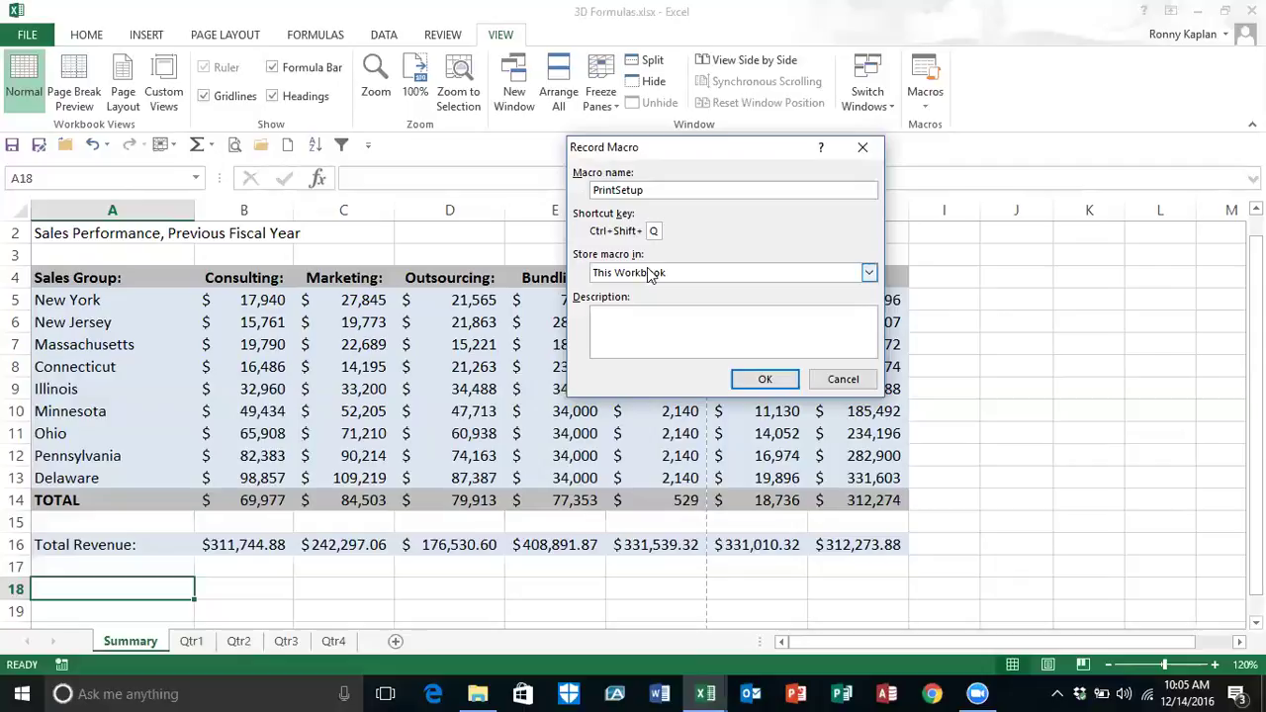
pyautogui.click(869, 274)
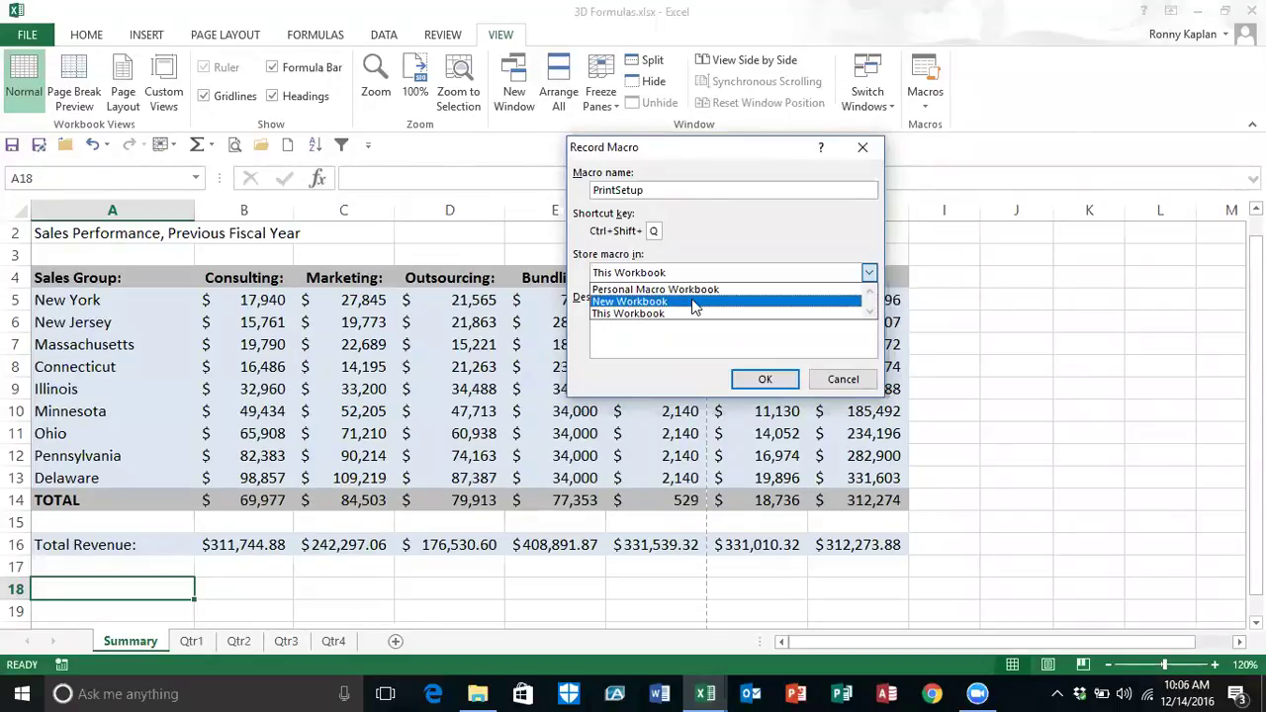
# Step: Store the macro in This Workbook, describe it as 'Landscape centered Header', and start recording
pyautogui.click(624, 315)
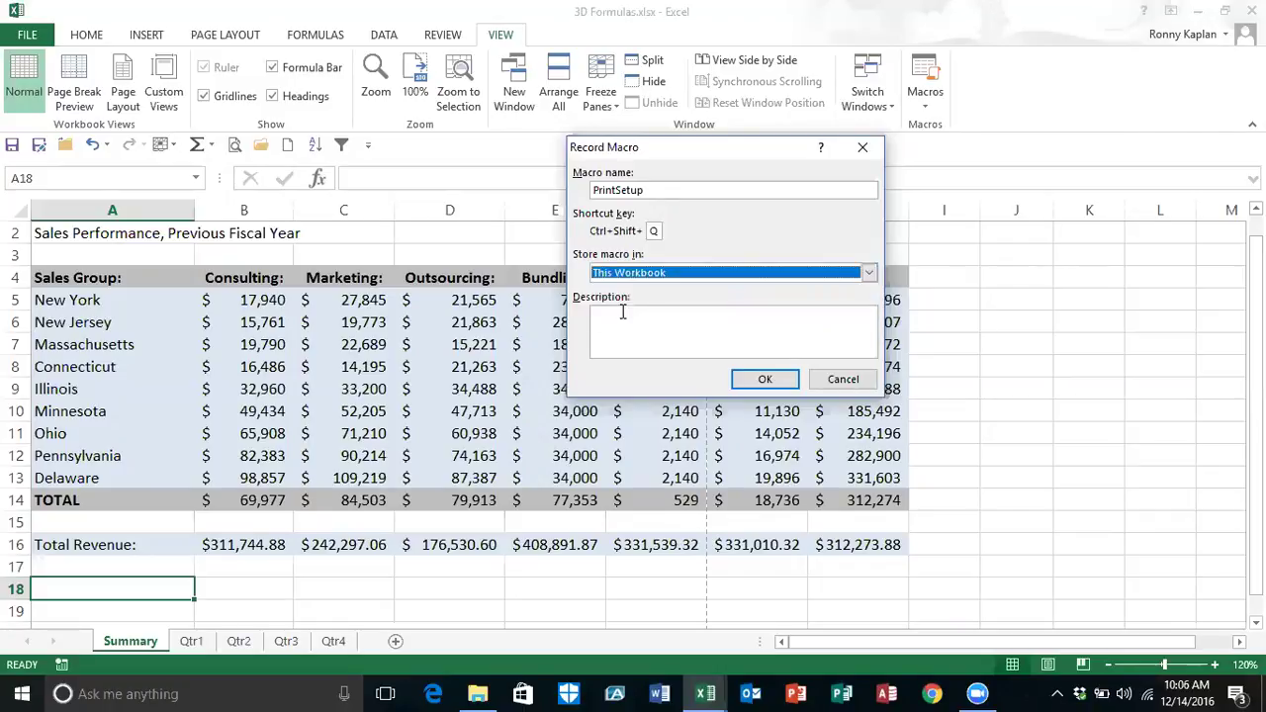
pyautogui.click(606, 316)
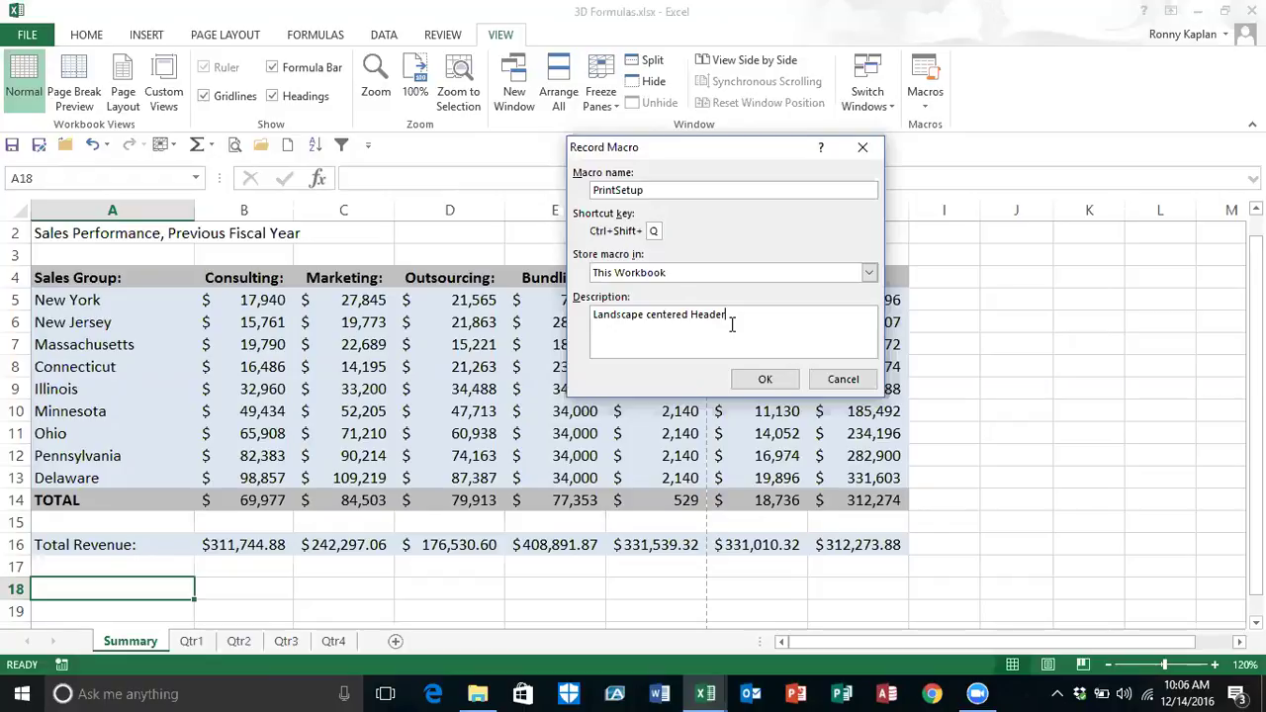
pyautogui.click(763, 384)
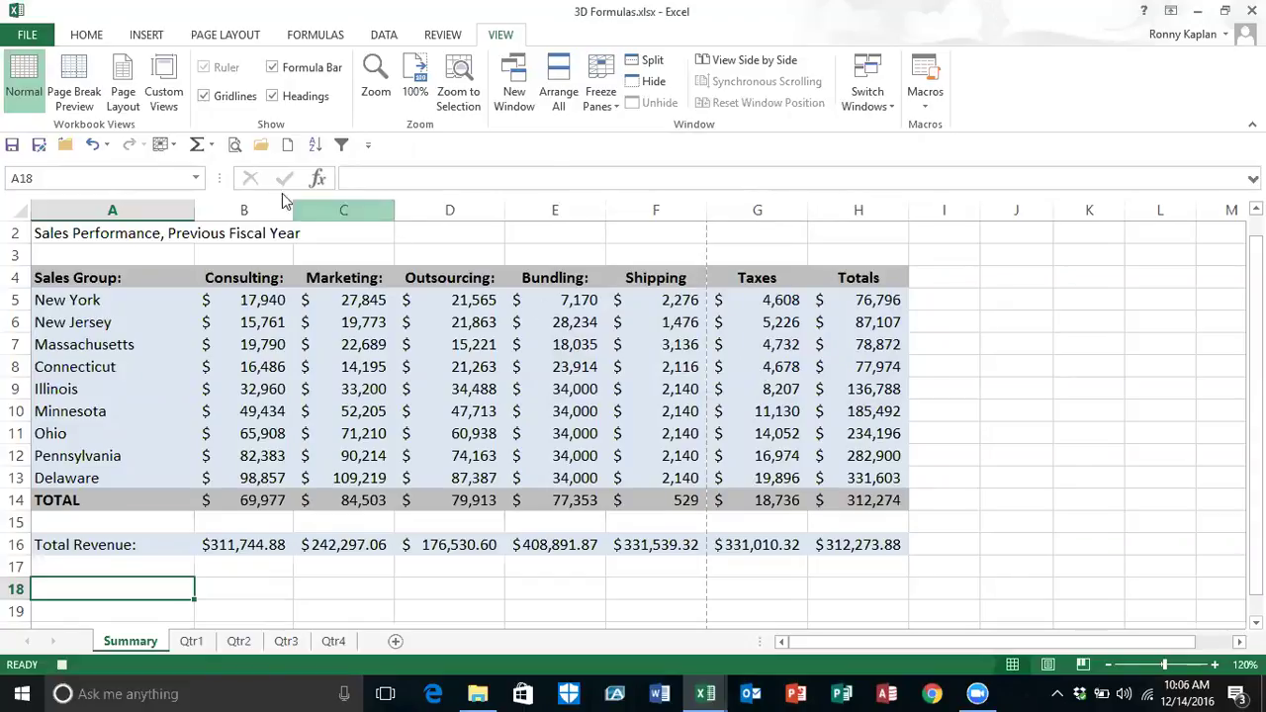
# Step: Make the Summary printout landscape and open the Custom Margins settings
pyautogui.click(234, 146)
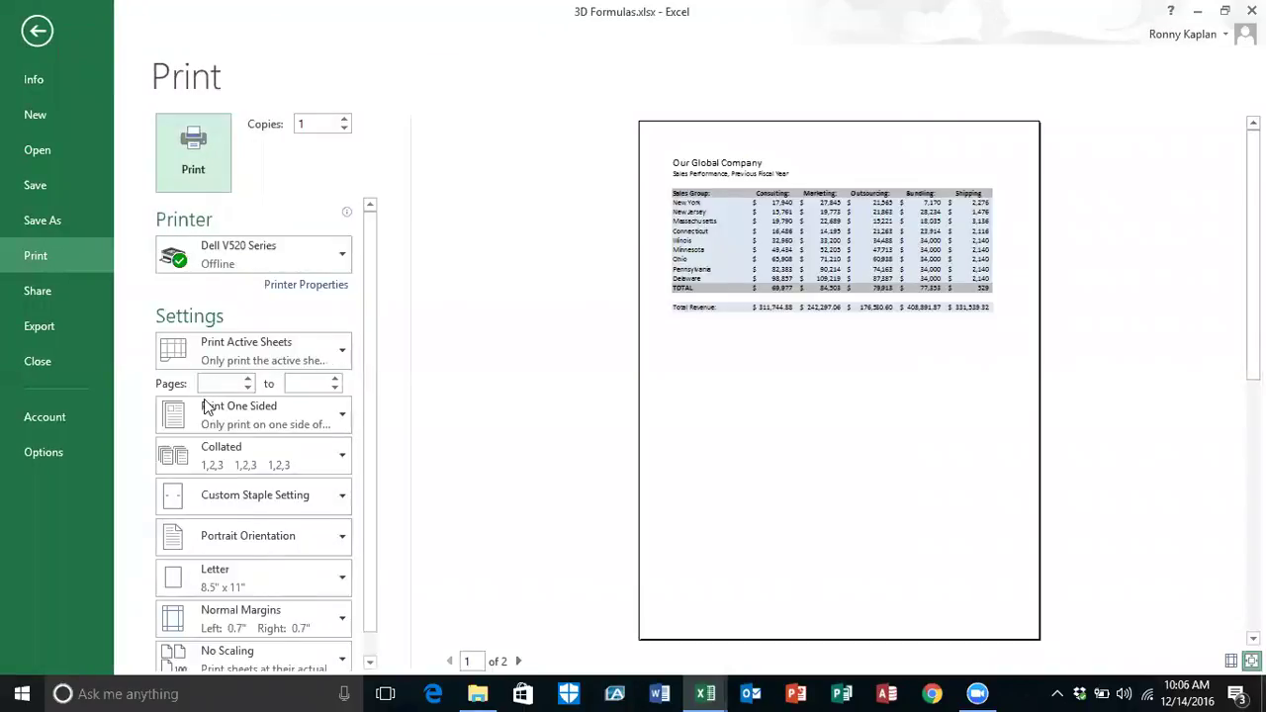
pyautogui.click(337, 537)
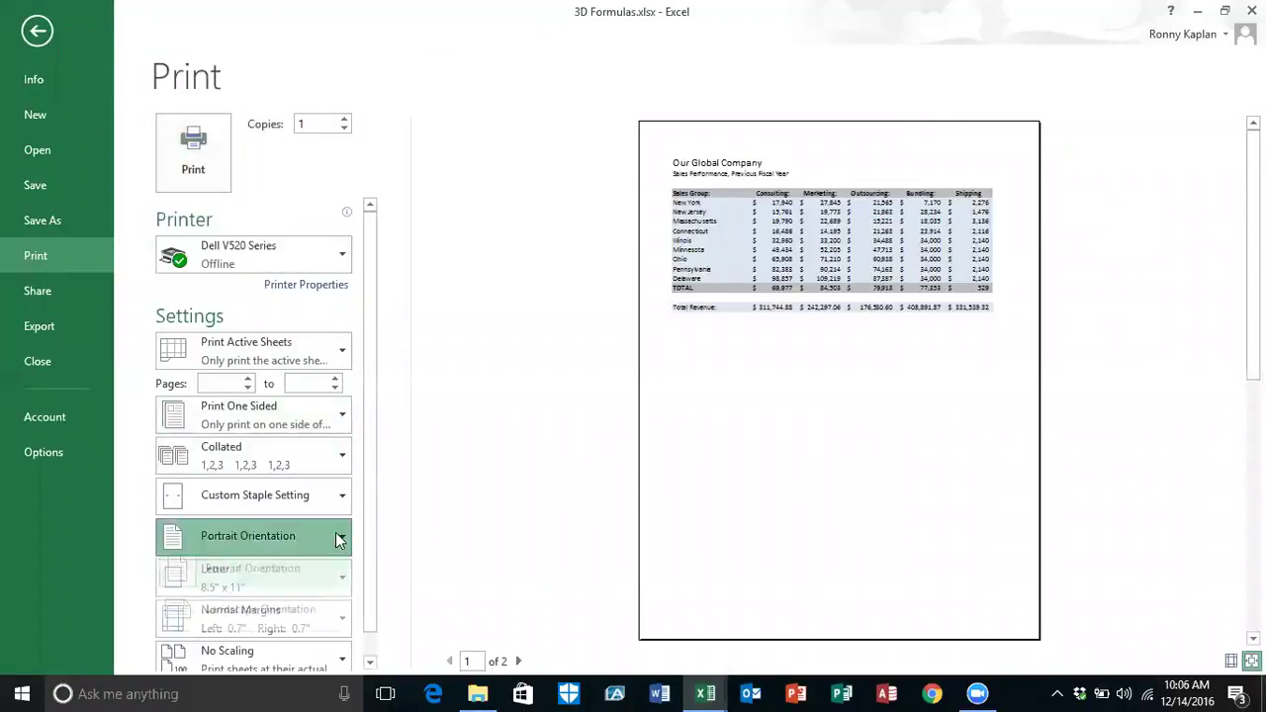
pyautogui.click(308, 620)
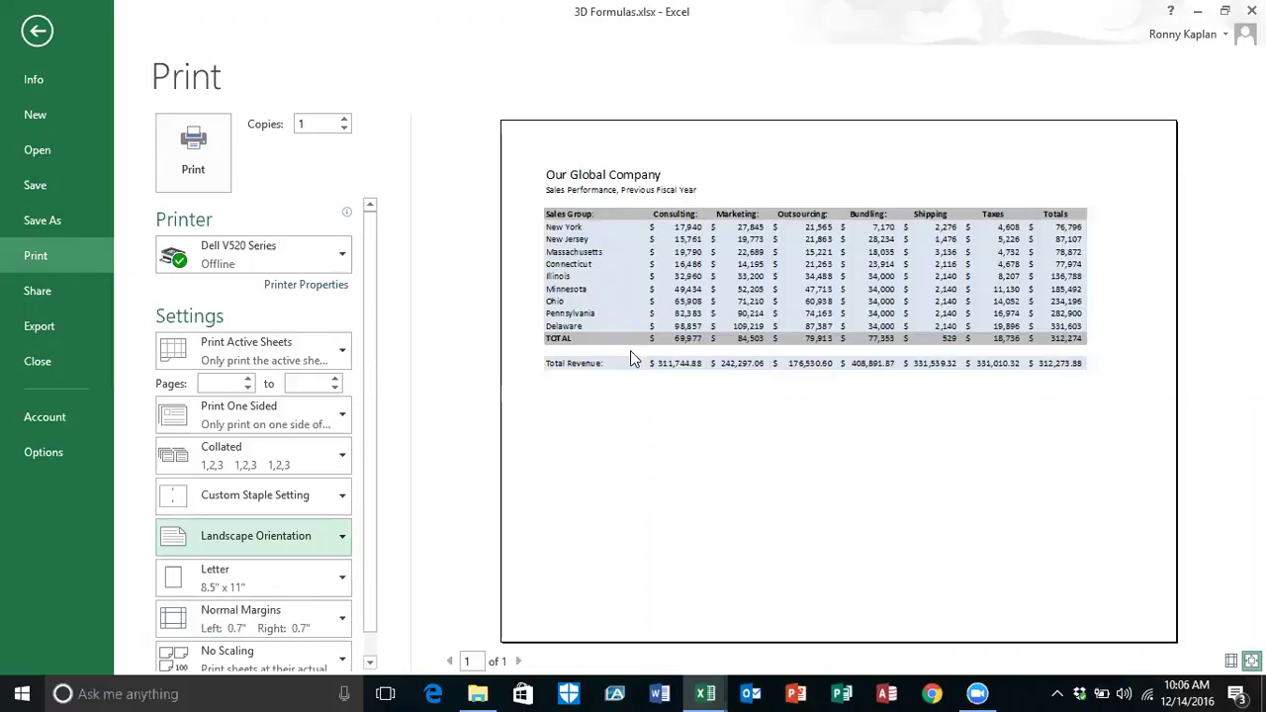
pyautogui.click(343, 619)
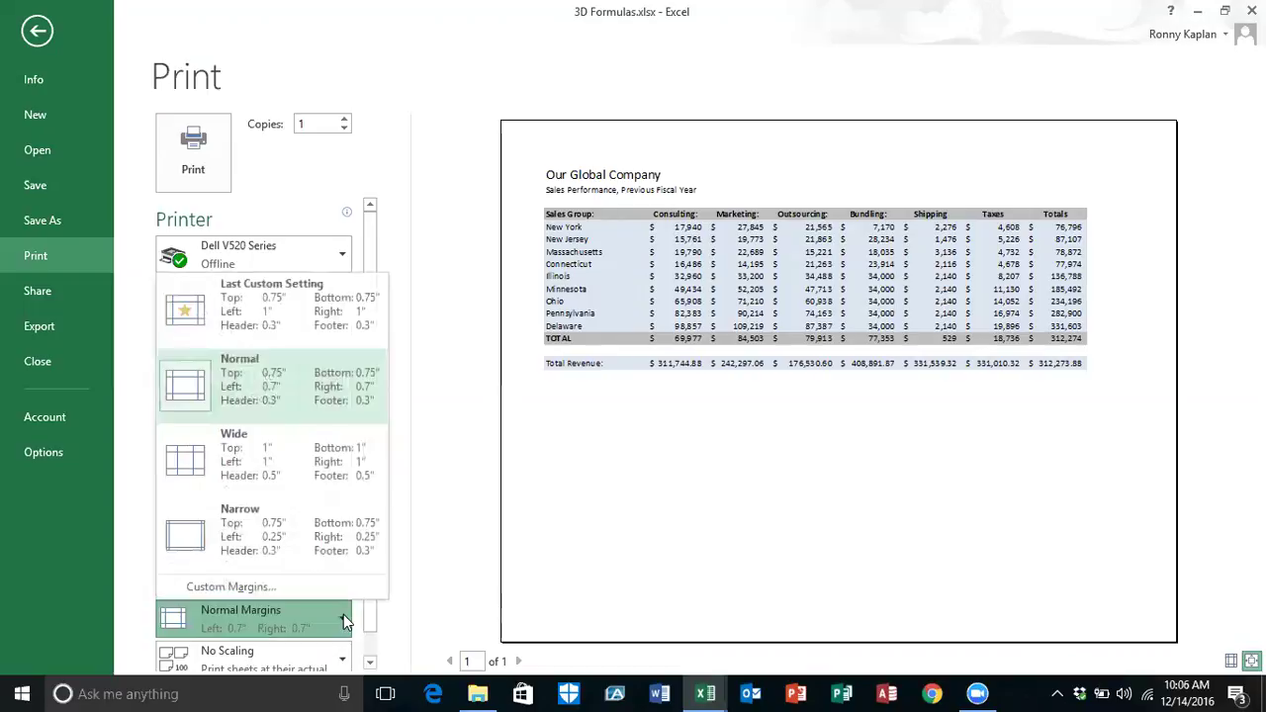
pyautogui.click(231, 586)
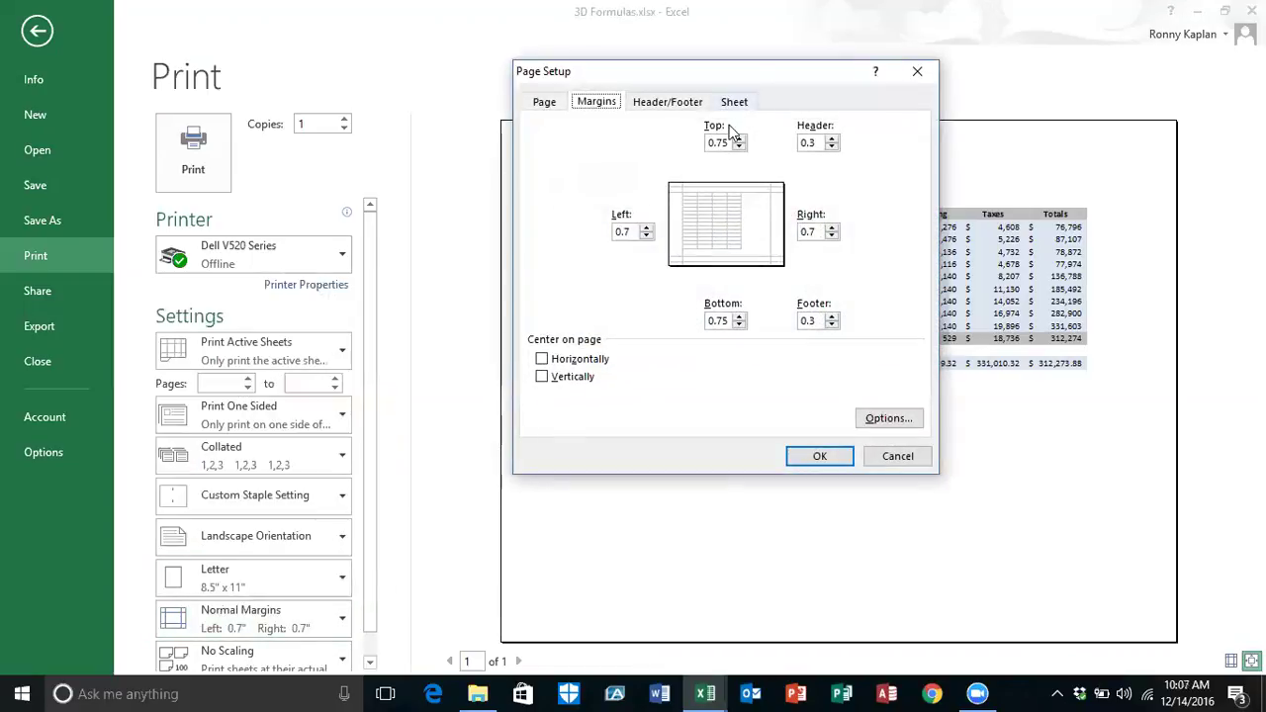
# Step: Raise the top margin to 1.5 inches and centre the table horizontally on the page
pyautogui.click(740, 138)
pyautogui.click(740, 139)
pyautogui.click(739, 138)
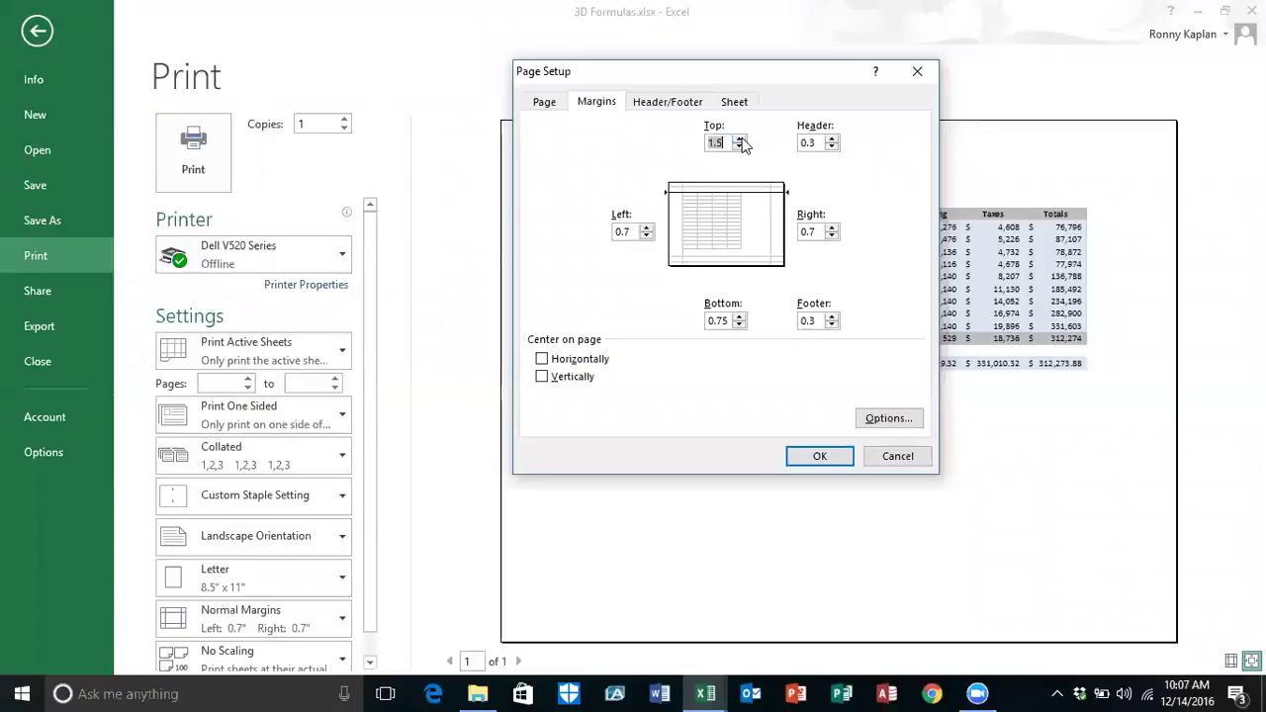
pyautogui.click(542, 359)
pyautogui.click(816, 458)
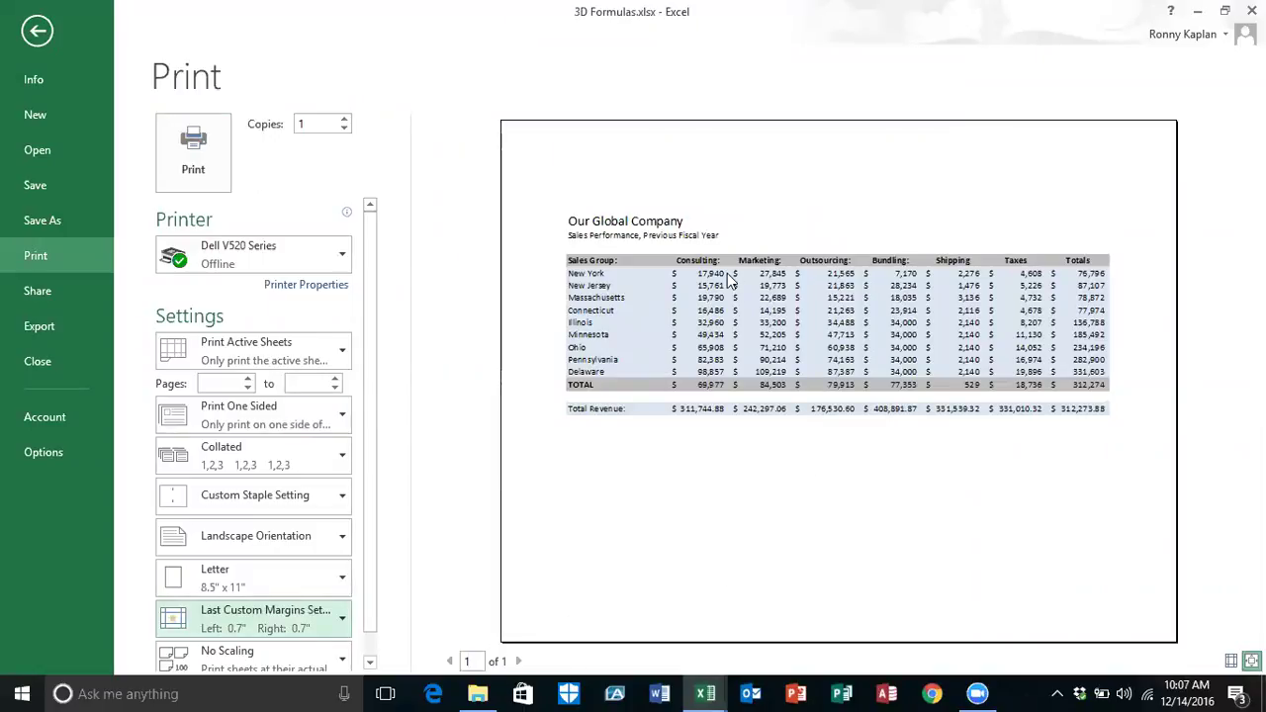
# Step: Return to the worksheet and stop recording the PrintSetup macro
pyautogui.click(36, 32)
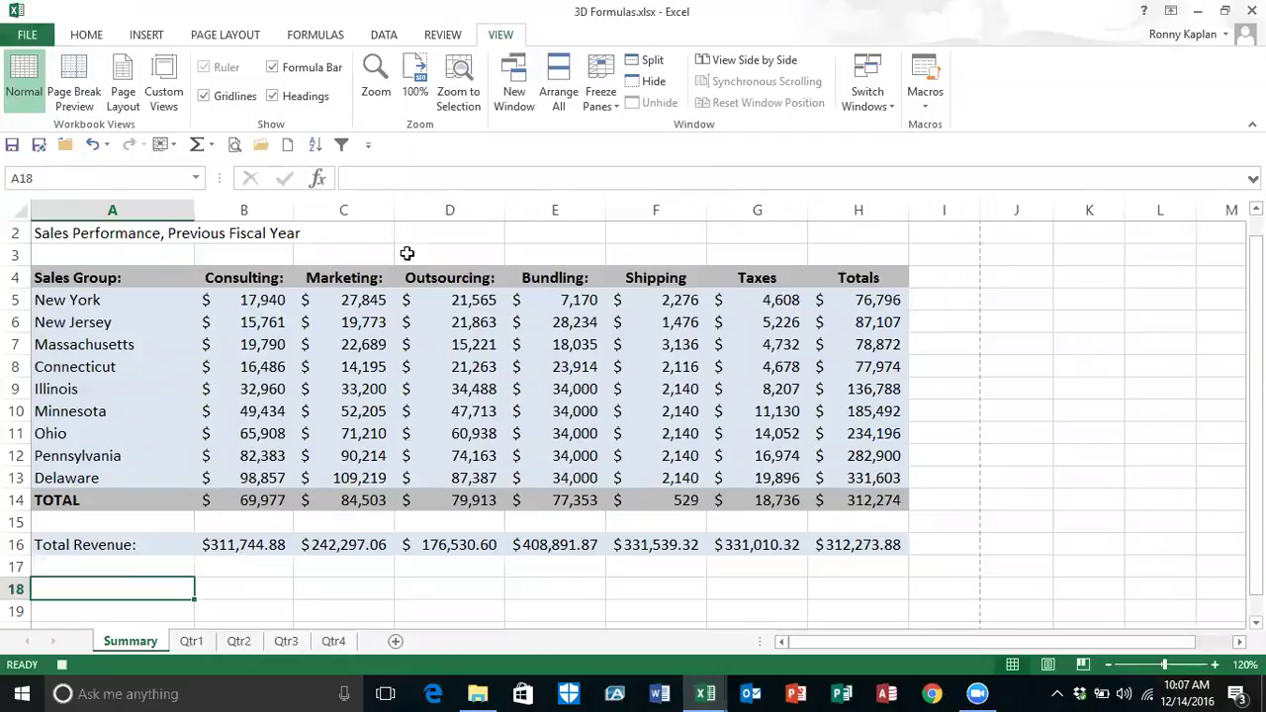
pyautogui.click(929, 103)
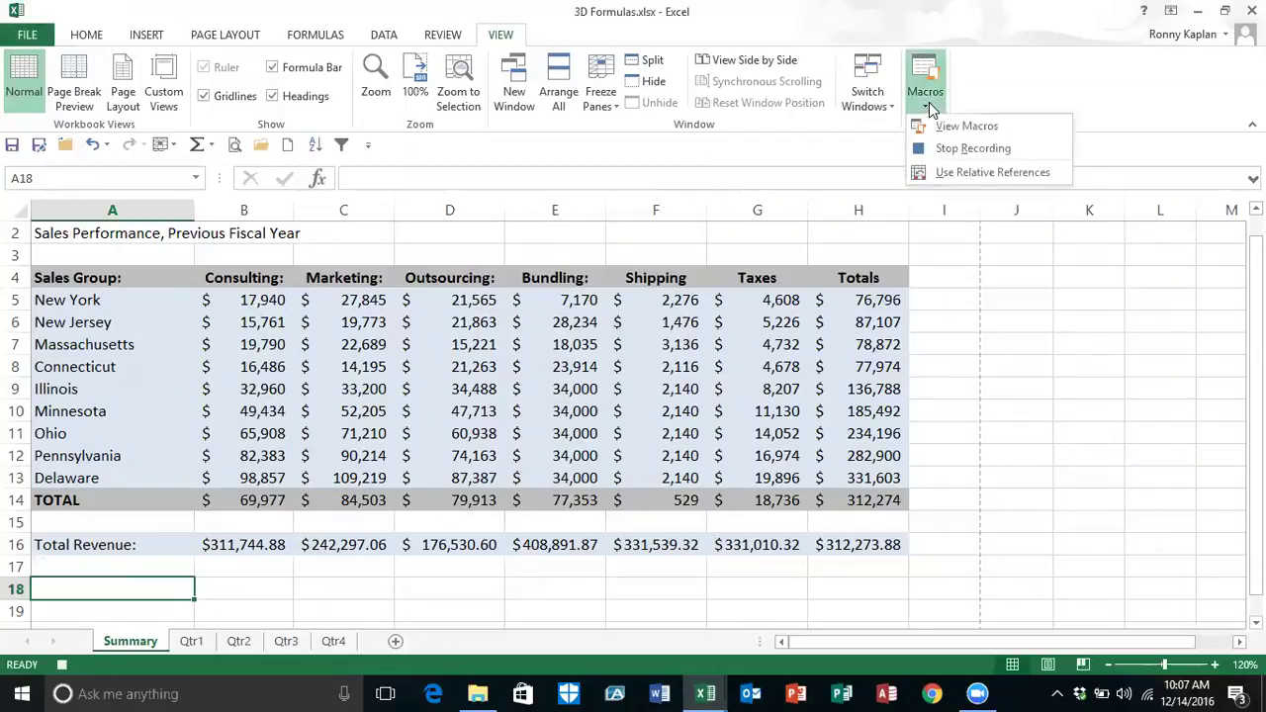
pyautogui.click(972, 150)
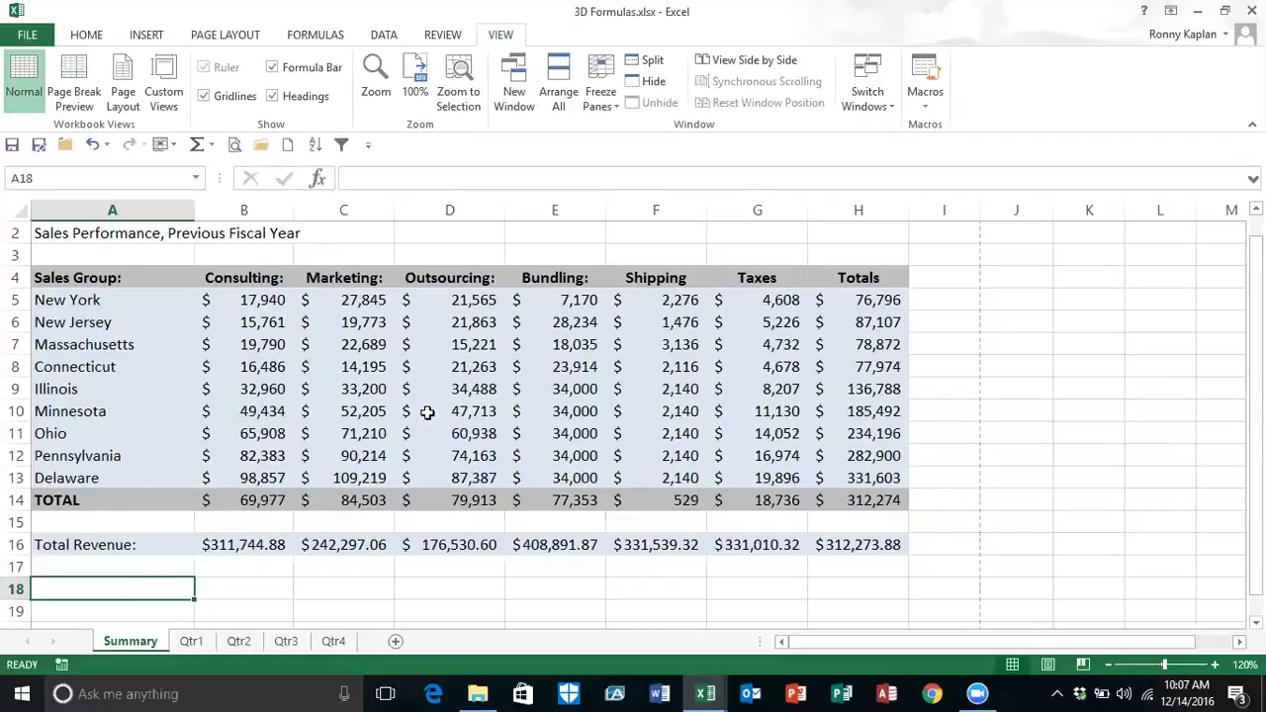
pyautogui.click(192, 642)
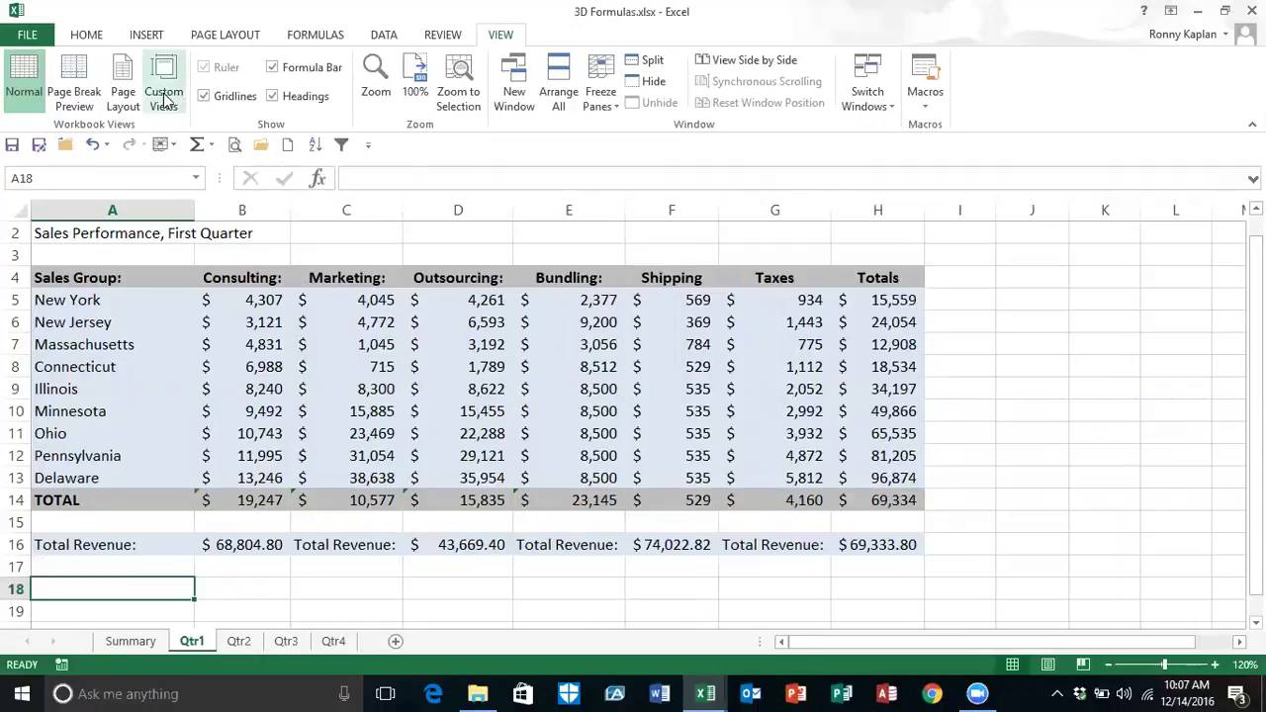
pyautogui.click(235, 145)
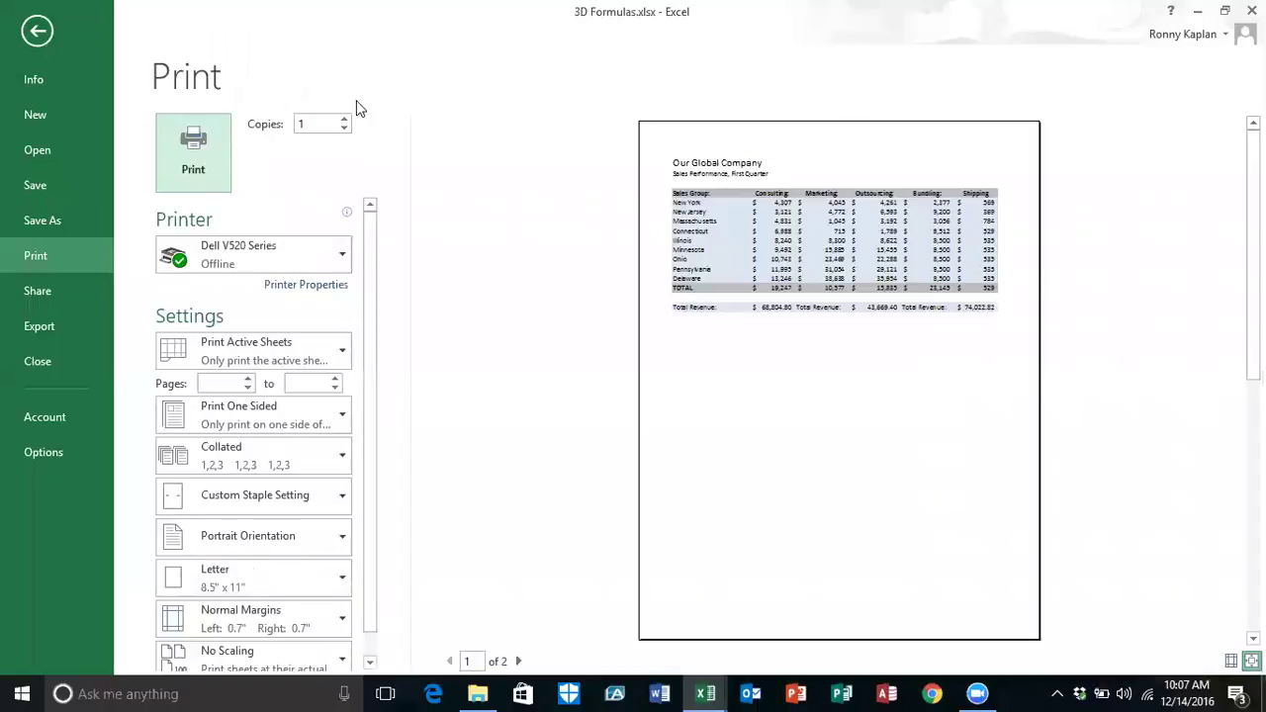
pyautogui.click(37, 32)
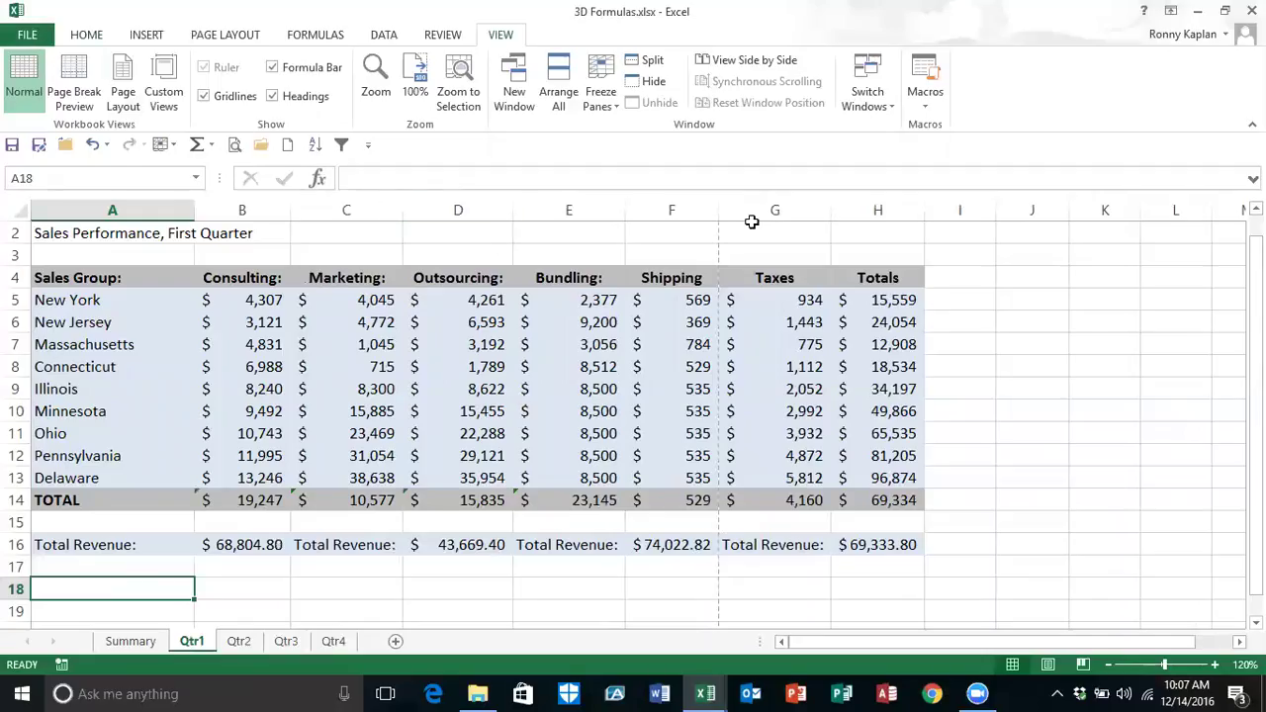
pyautogui.click(925, 103)
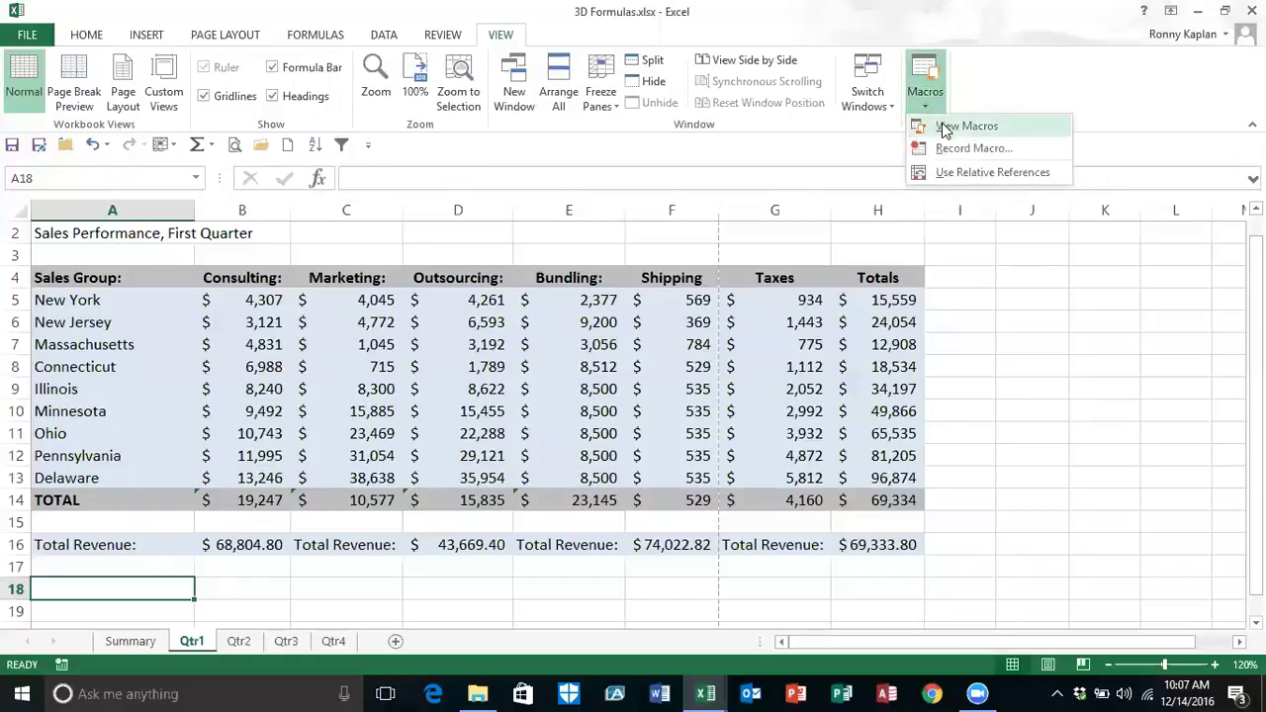
pyautogui.click(945, 127)
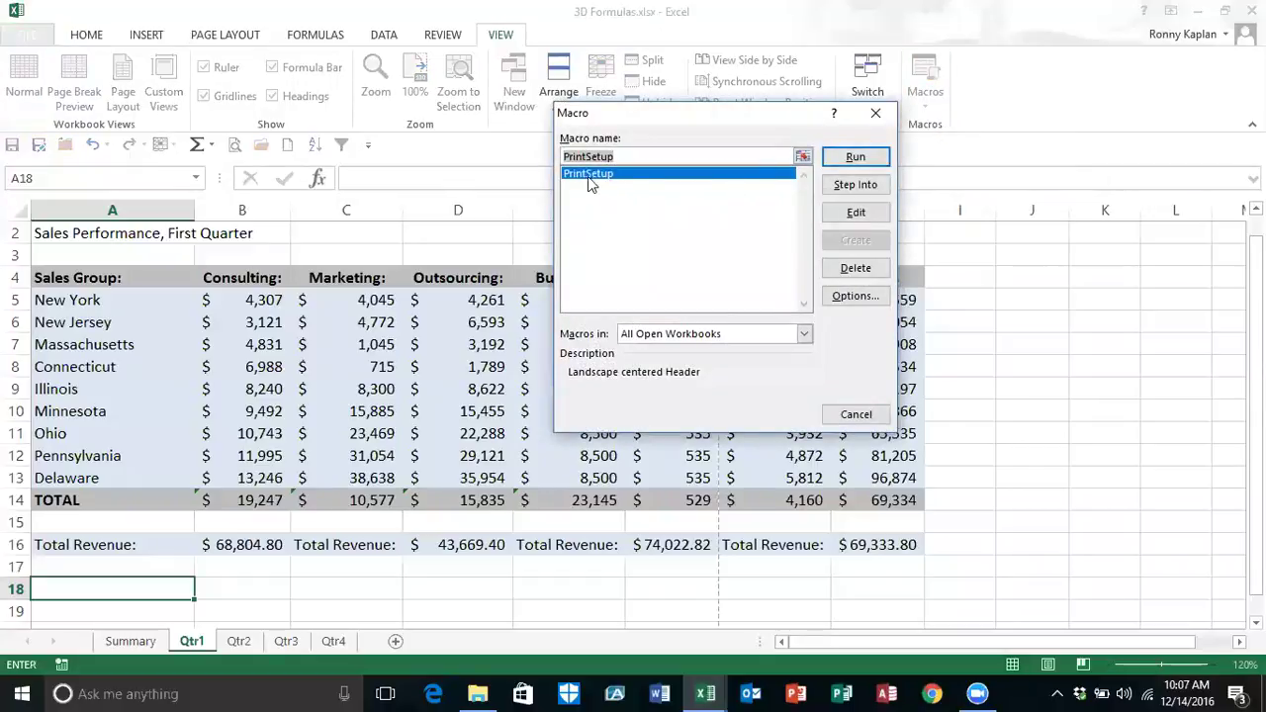
pyautogui.click(855, 157)
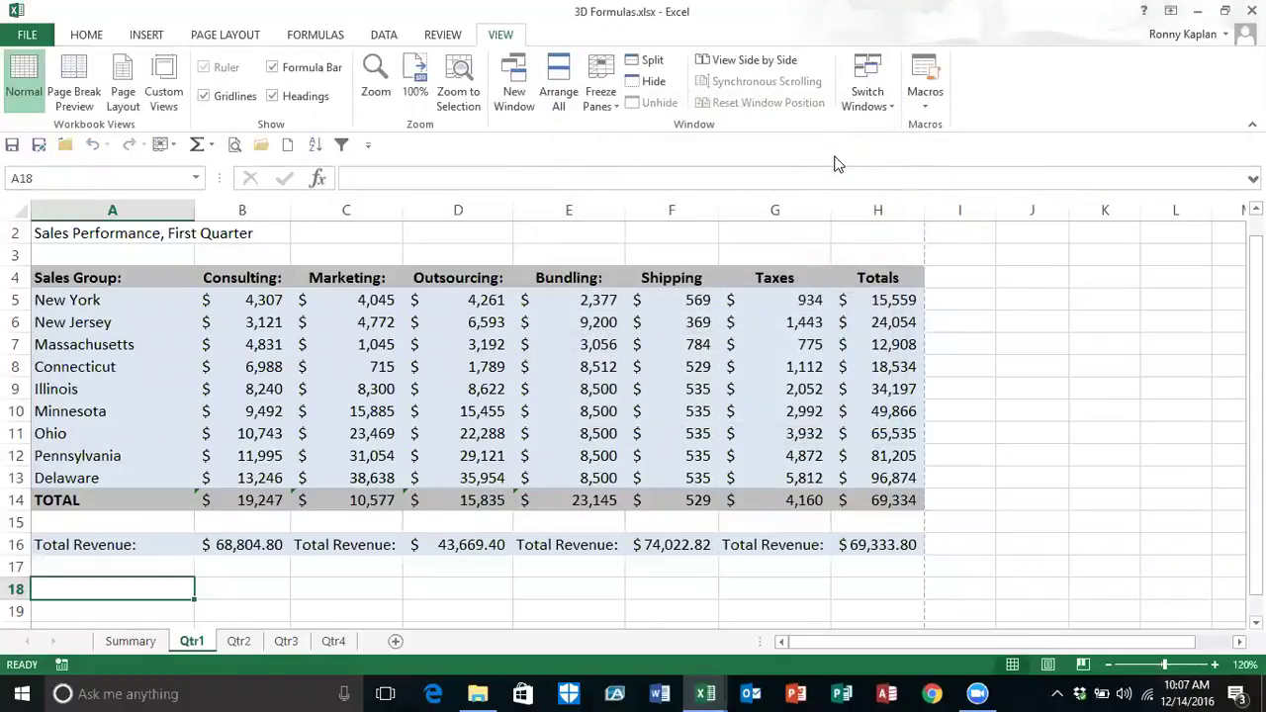
pyautogui.click(234, 146)
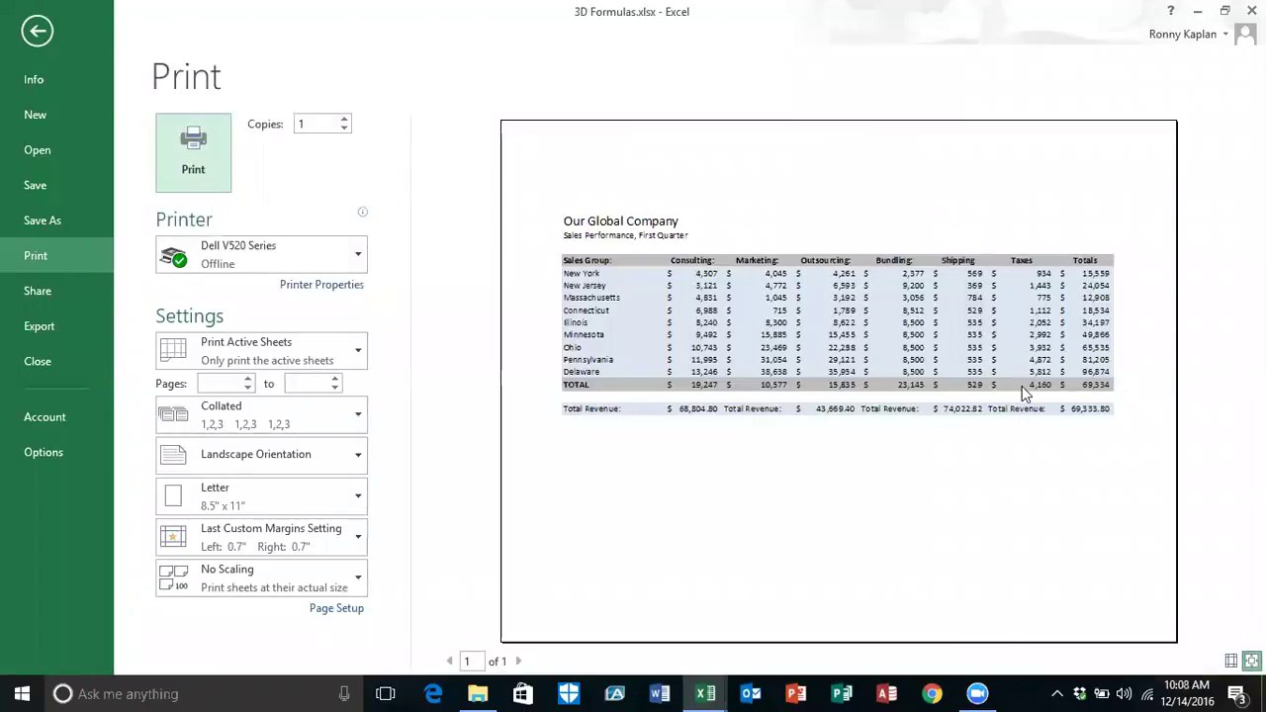
pyautogui.click(37, 32)
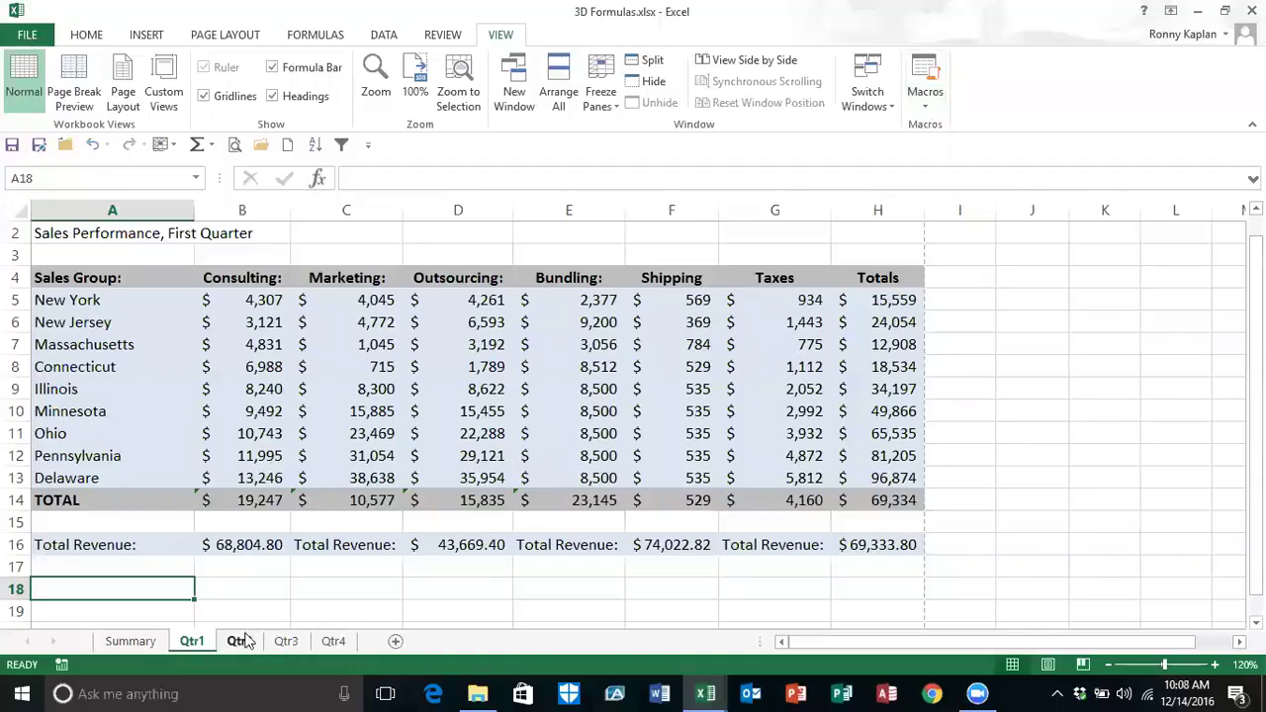
# Step: Print-preview the Qtr2 sheet, go back to it, then minimize the 3D Formulas window
pyautogui.click(245, 642)
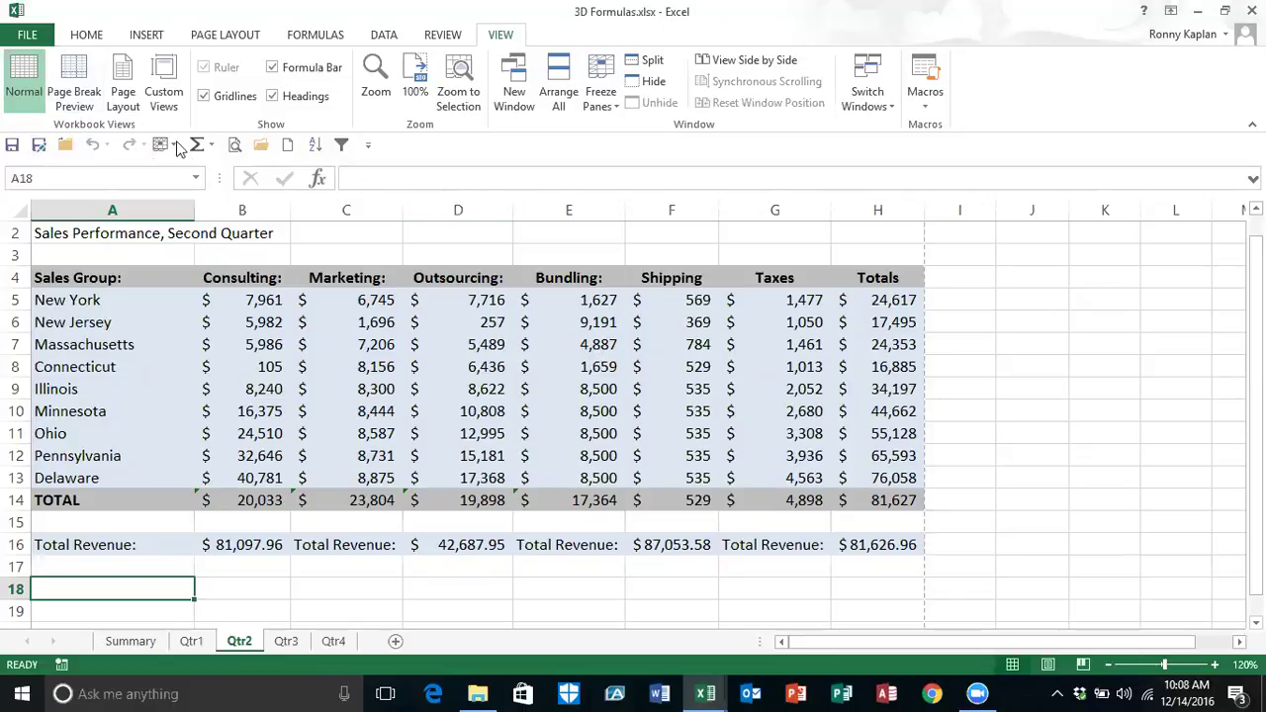
pyautogui.click(231, 144)
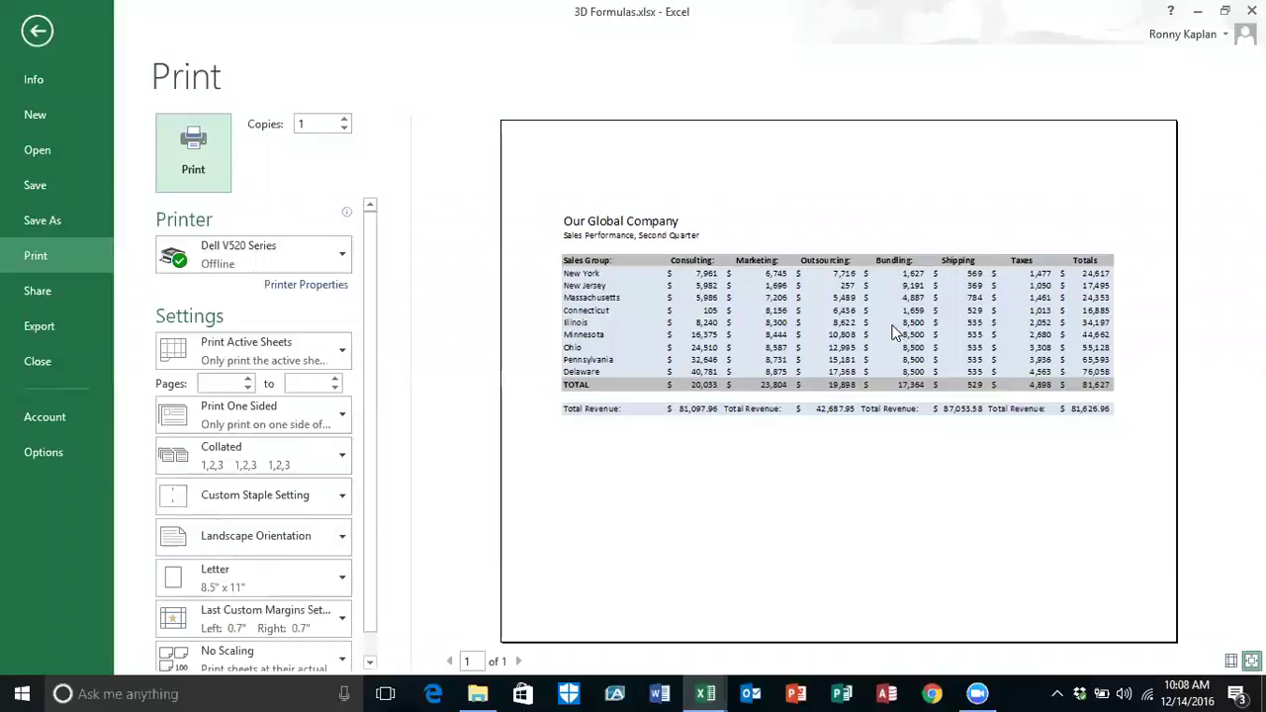
pyautogui.click(41, 35)
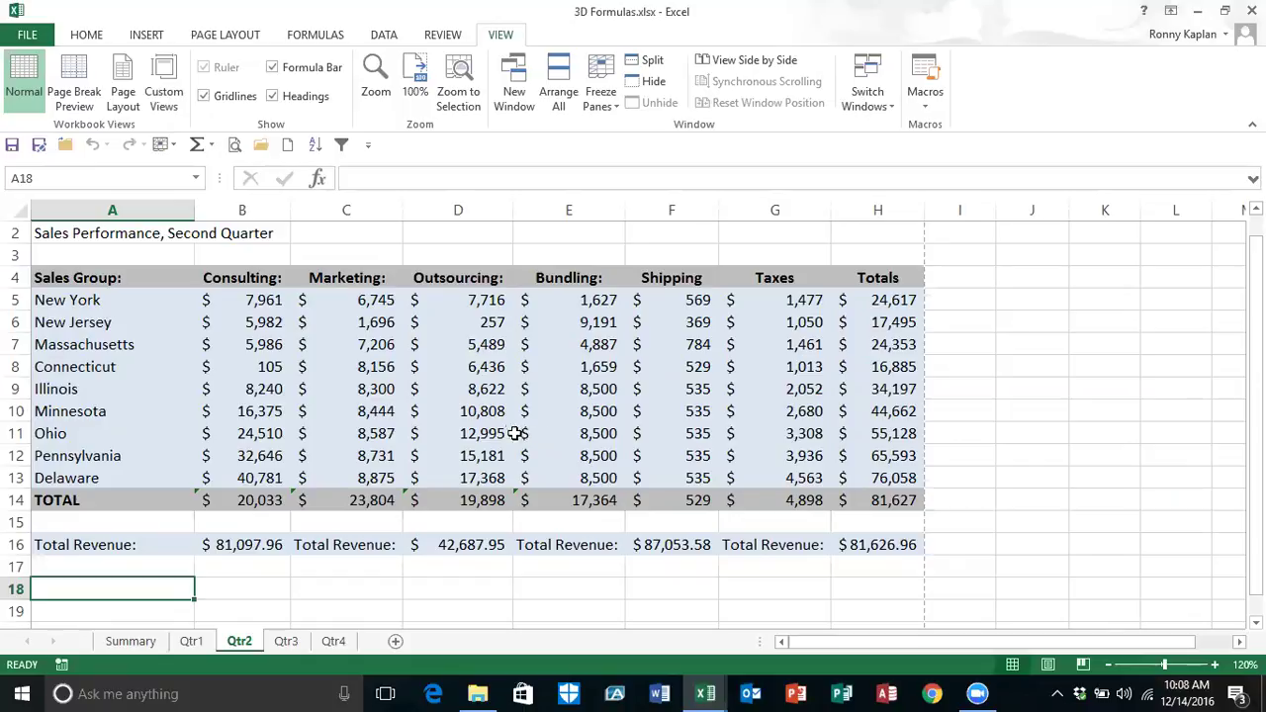
pyautogui.click(1197, 14)
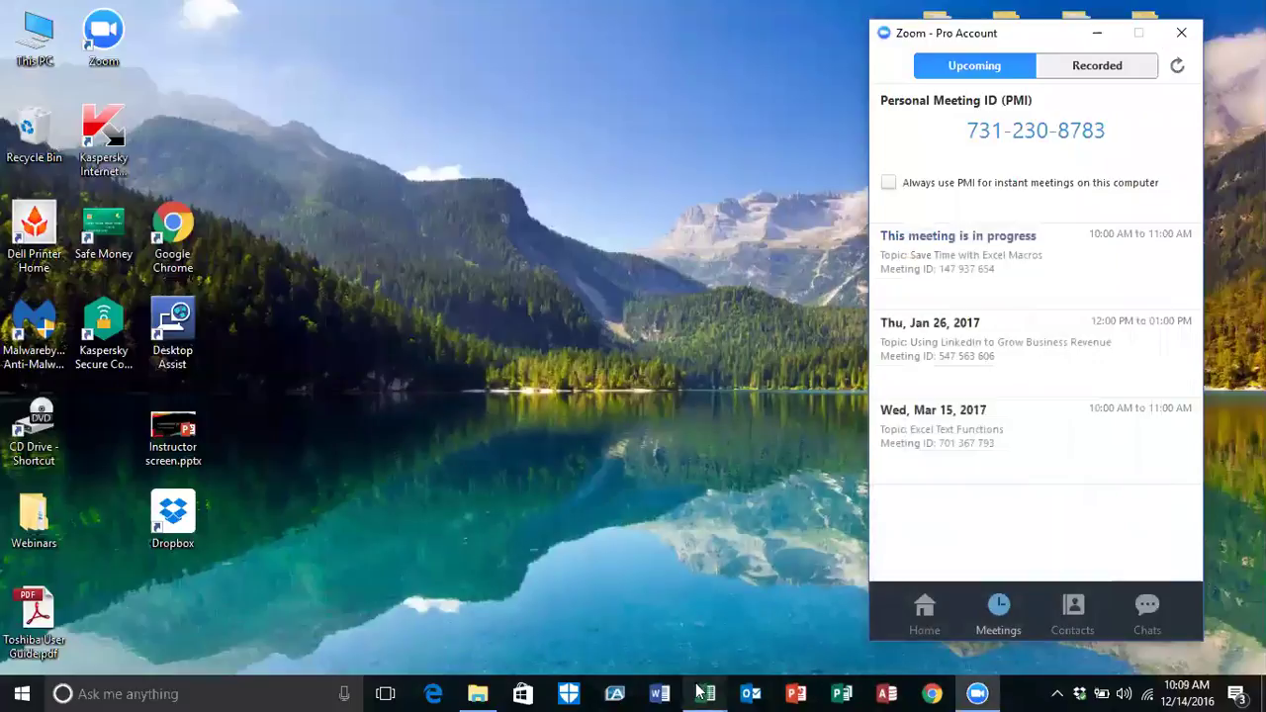
# Step: Bring the Office Supplies workbook back from the taskbar and browse its European, Australian and Summary sheets
pyautogui.moveTo(700, 692)
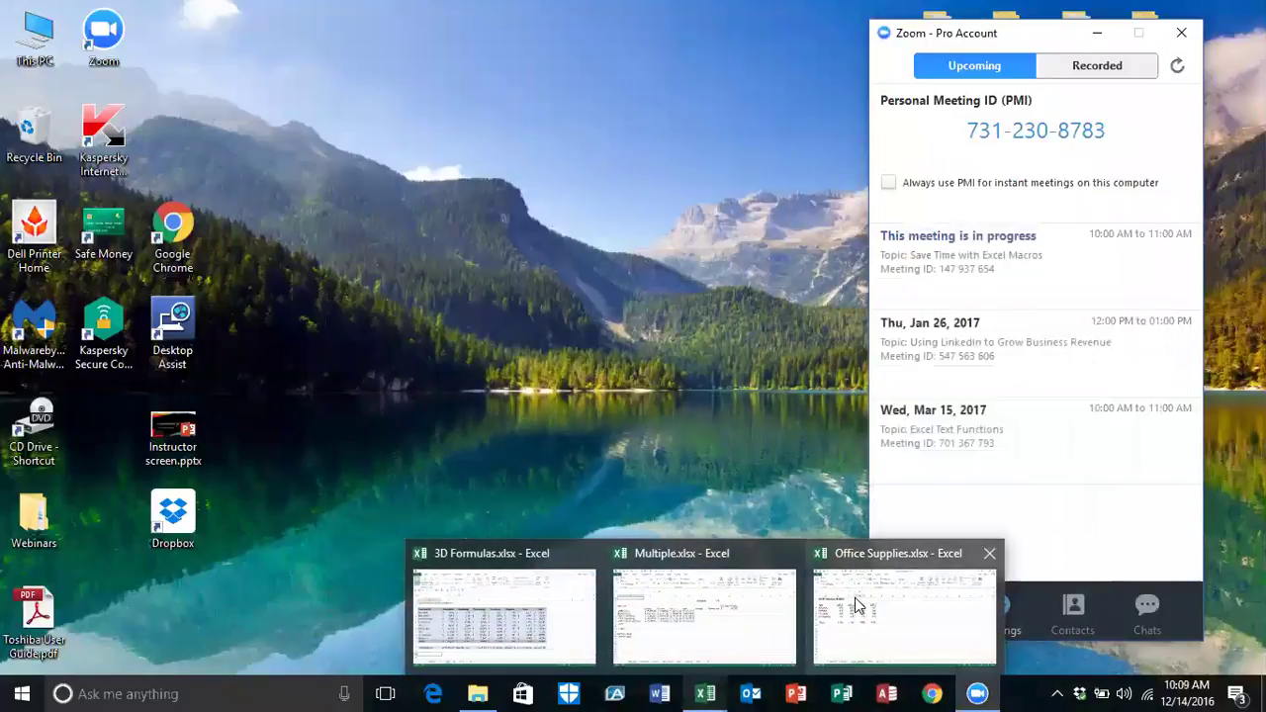
pyautogui.click(855, 597)
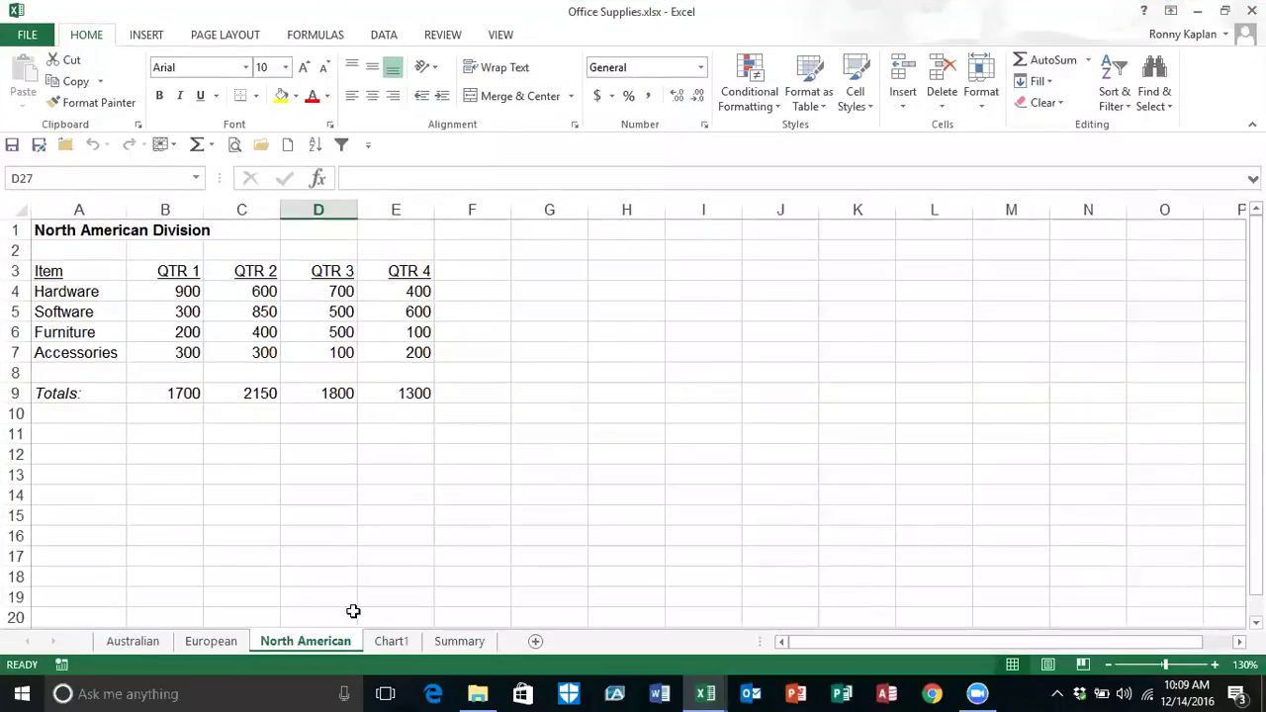
pyautogui.click(221, 644)
pyautogui.click(132, 642)
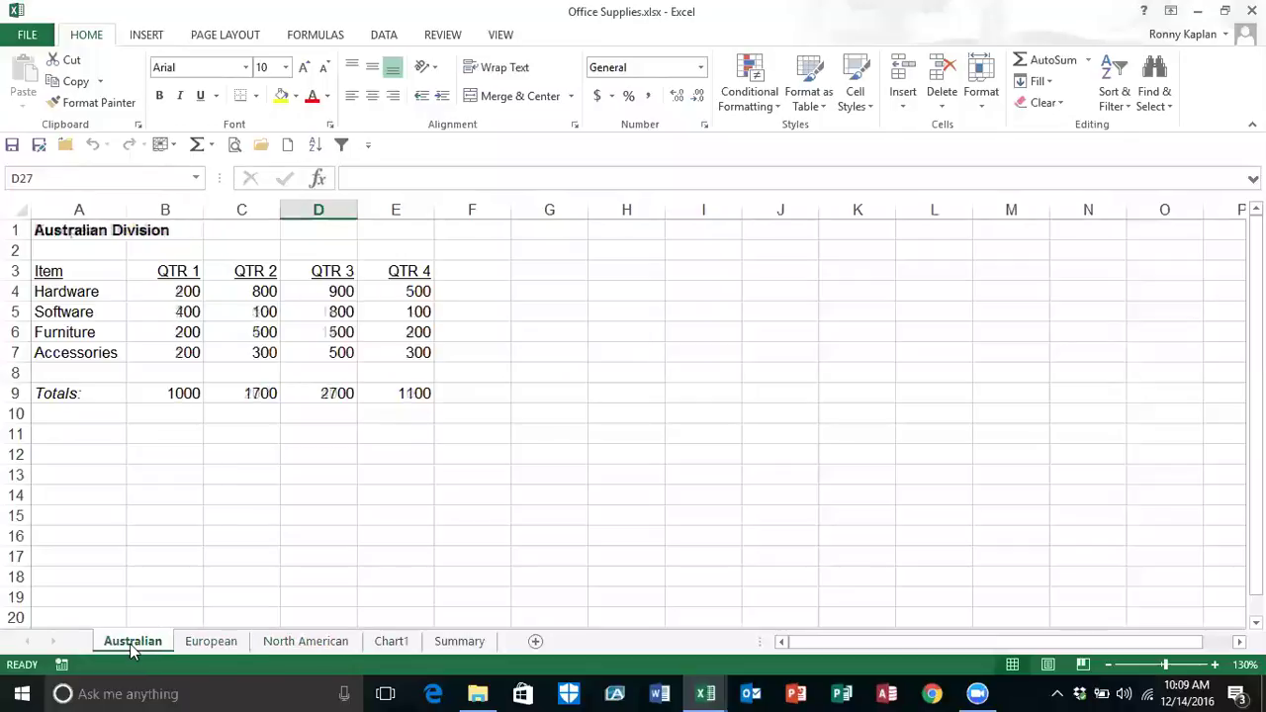
pyautogui.click(459, 641)
# Step: On the Australian sheet, show the View commands and toggle the status bar's Macro Recording indicator off and on
pyautogui.click(128, 643)
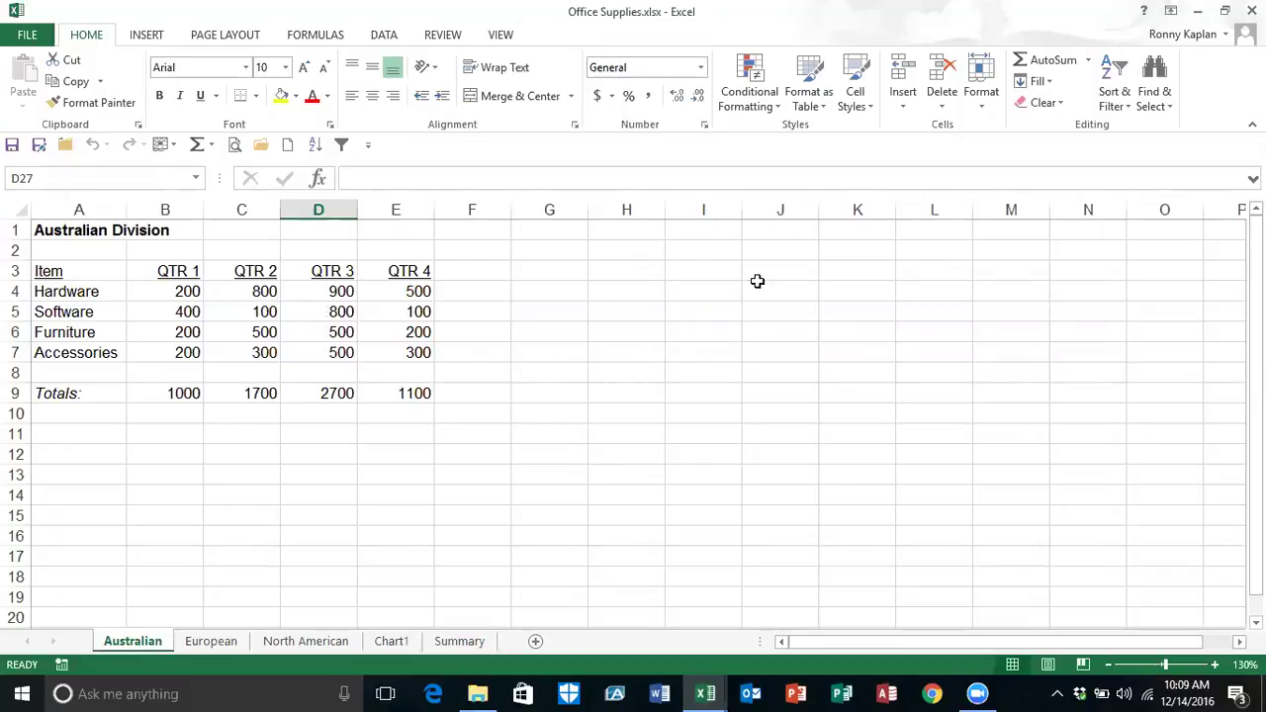
pyautogui.click(504, 35)
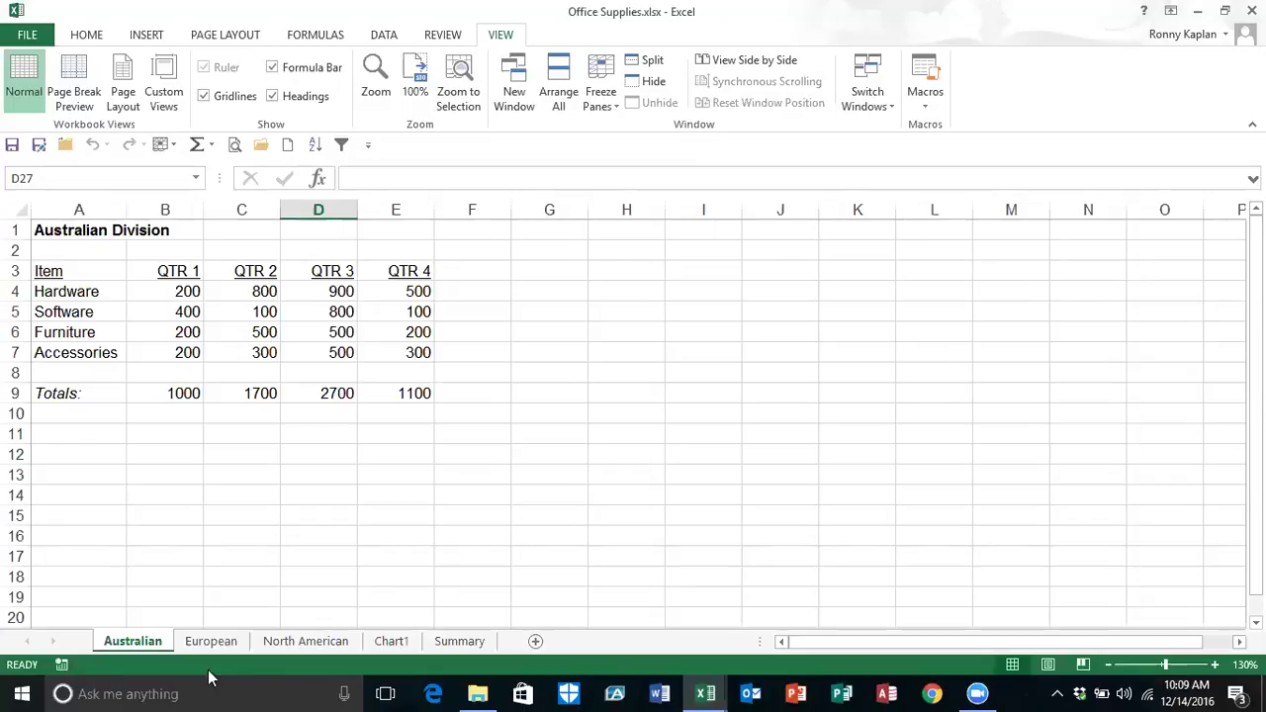
pyautogui.rightClick(282, 669)
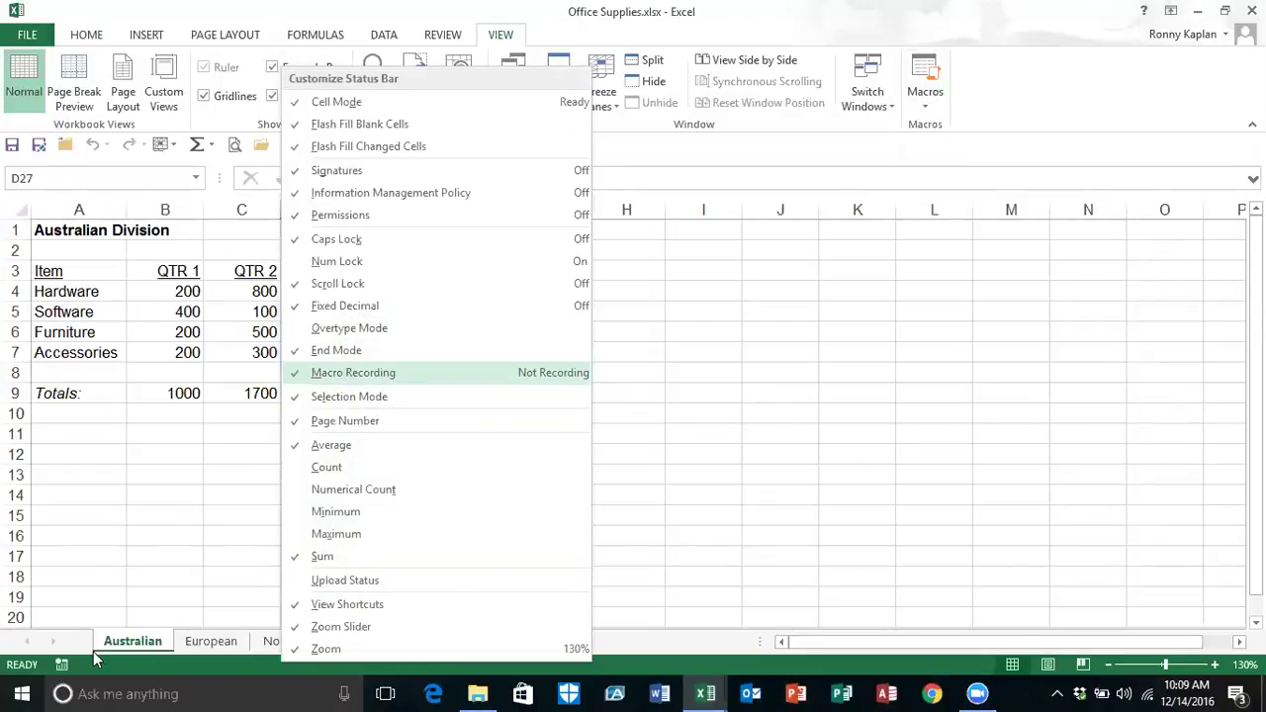
pyautogui.click(296, 372)
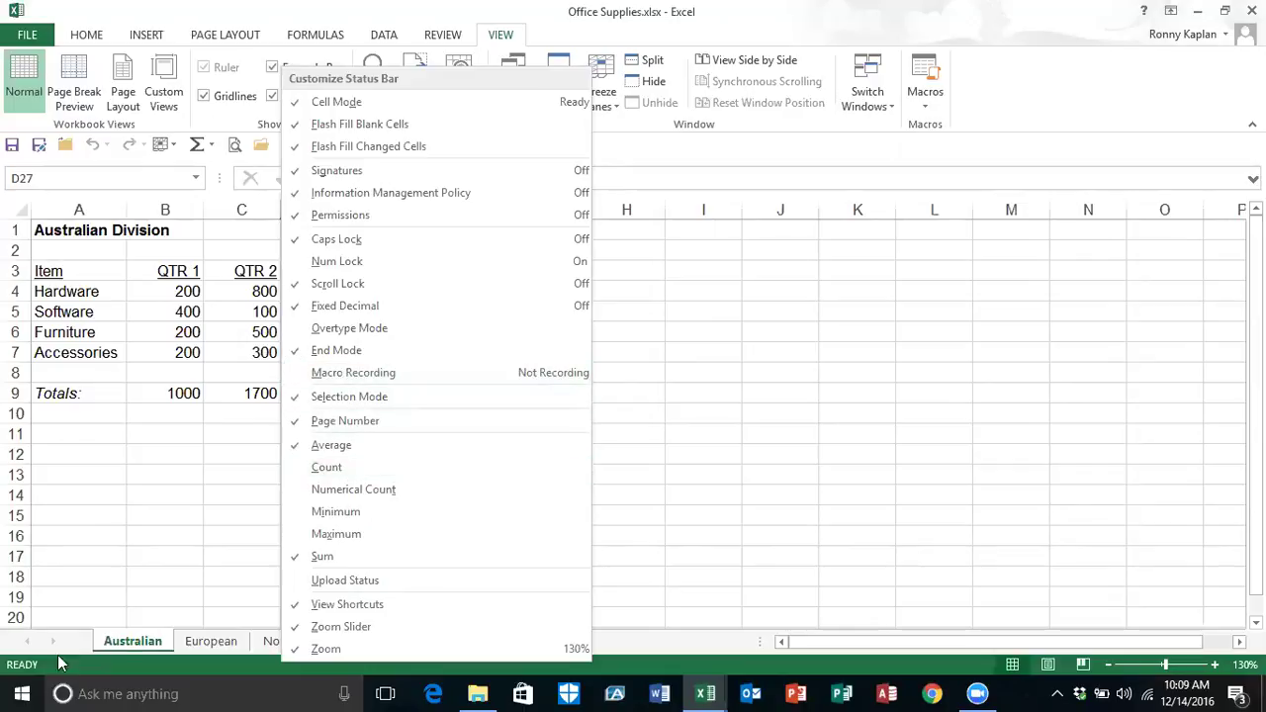
pyautogui.click(300, 376)
pyautogui.click(742, 450)
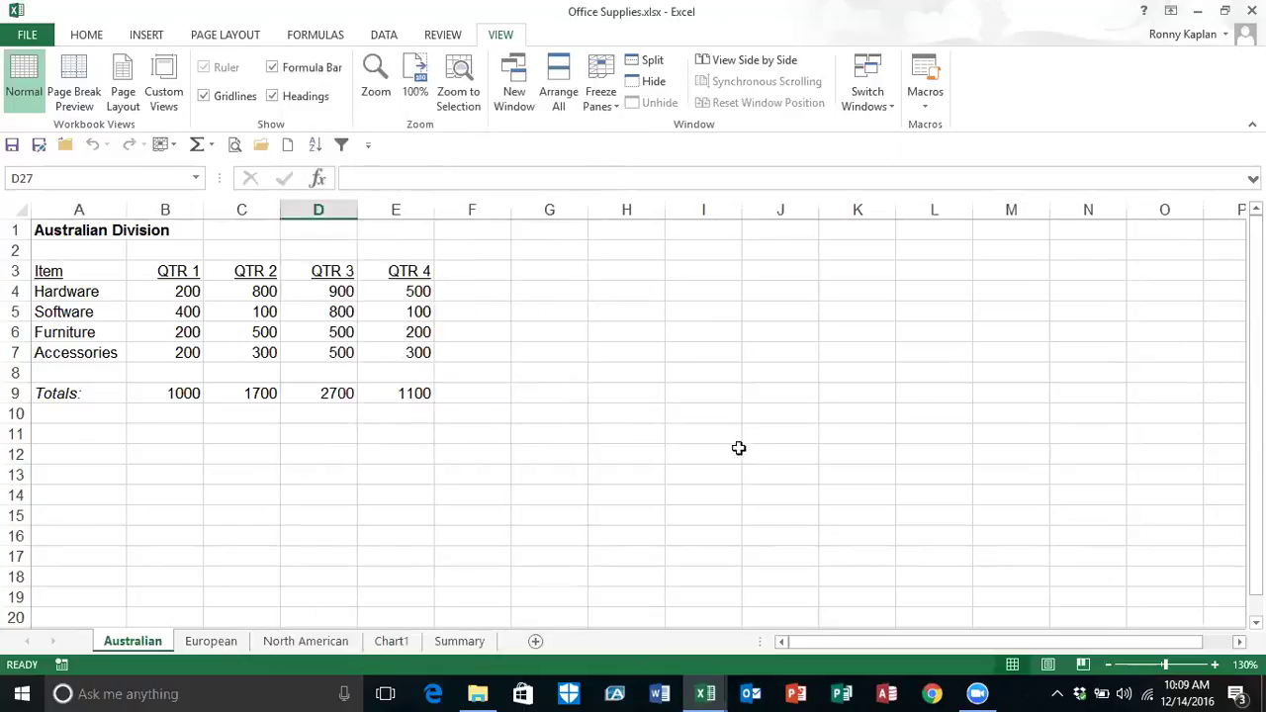
# Step: Use the status bar record button to record a new macro, SheetFormat, stored in This Workbook
pyautogui.click(61, 667)
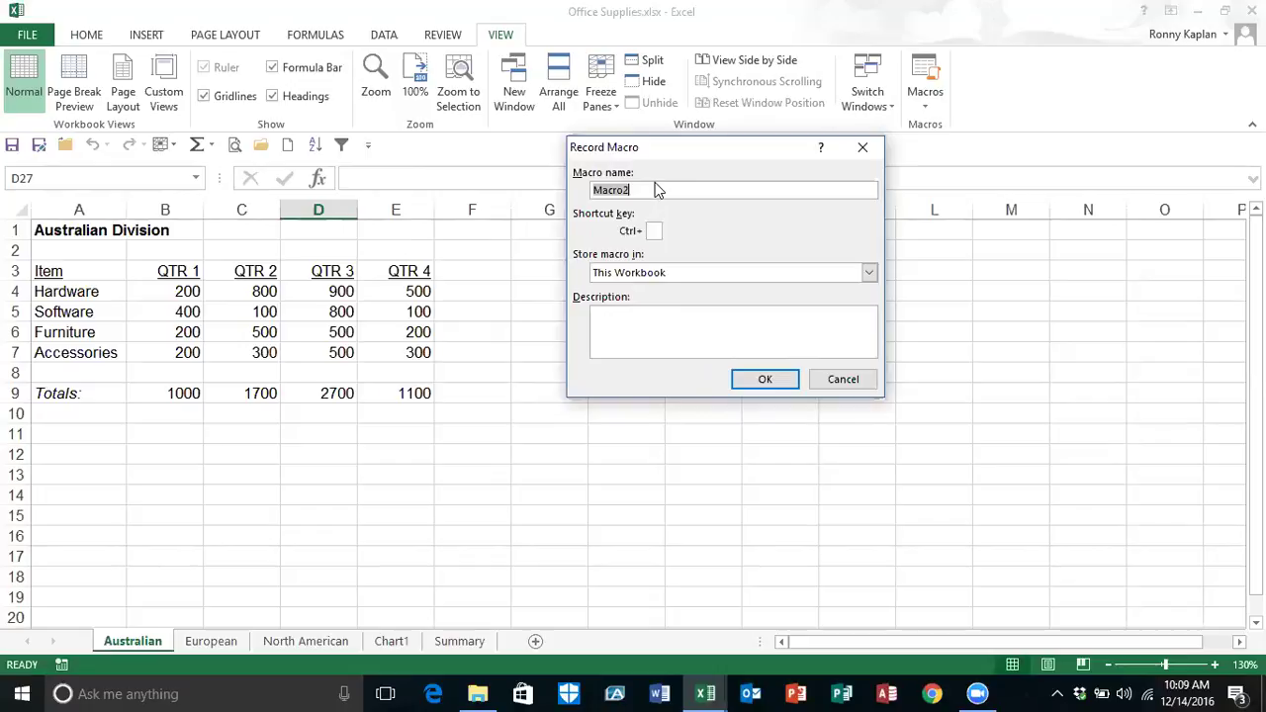
pyautogui.write('SheetFormat')
pyautogui.click(869, 273)
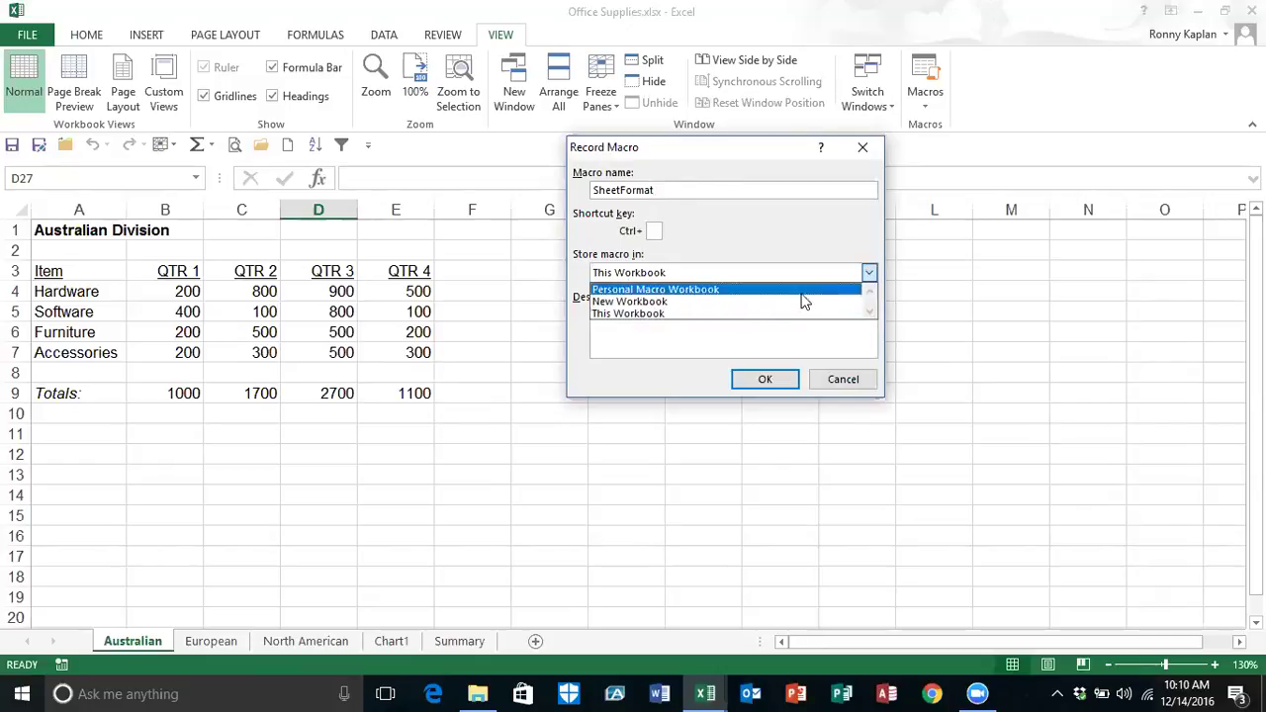
pyautogui.click(748, 315)
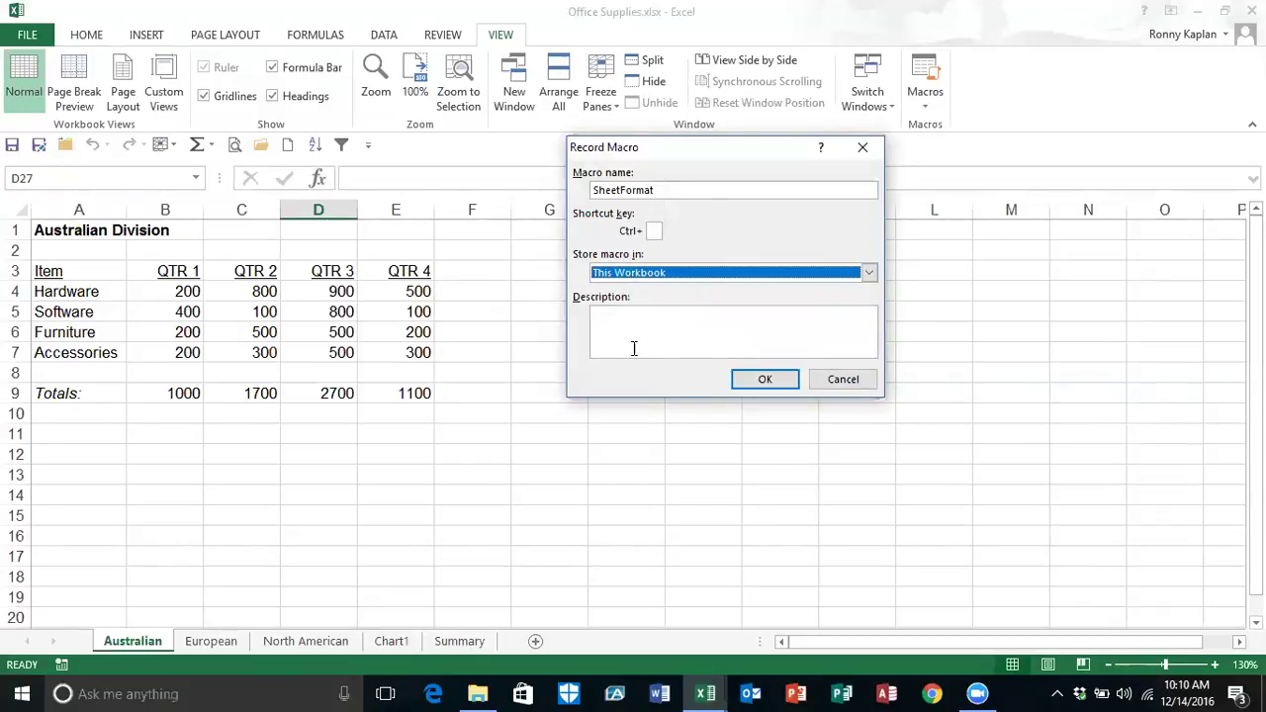
pyautogui.click(765, 382)
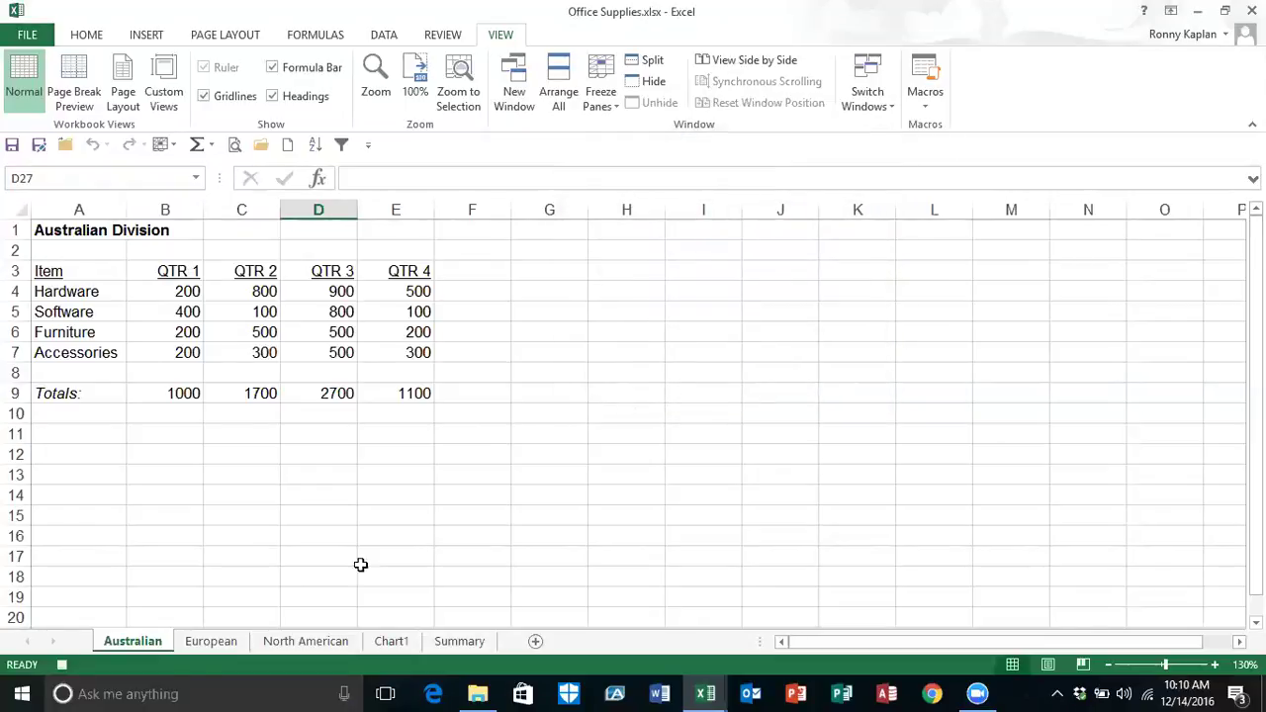
# Step: Format the Australian Division title in A1 as 24 pt, dark blue, Berlin Sans FB
pyautogui.click(62, 667)
pyautogui.click(79, 234)
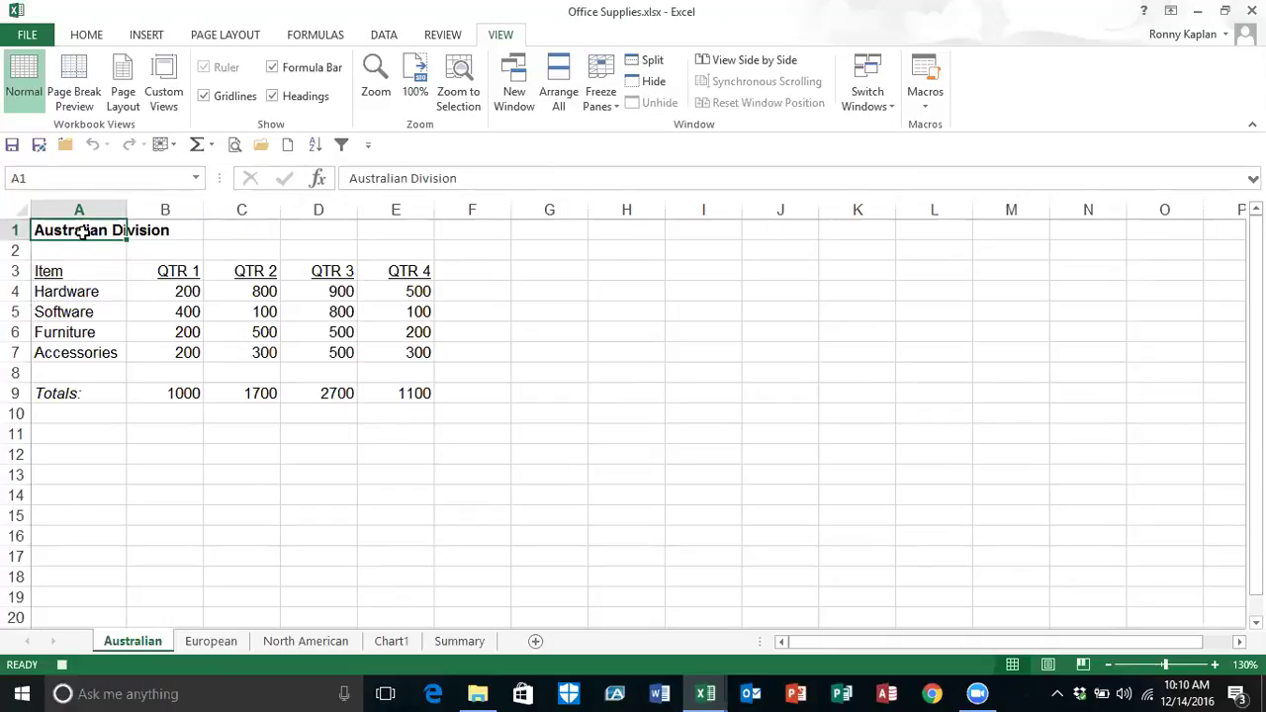
pyautogui.click(94, 40)
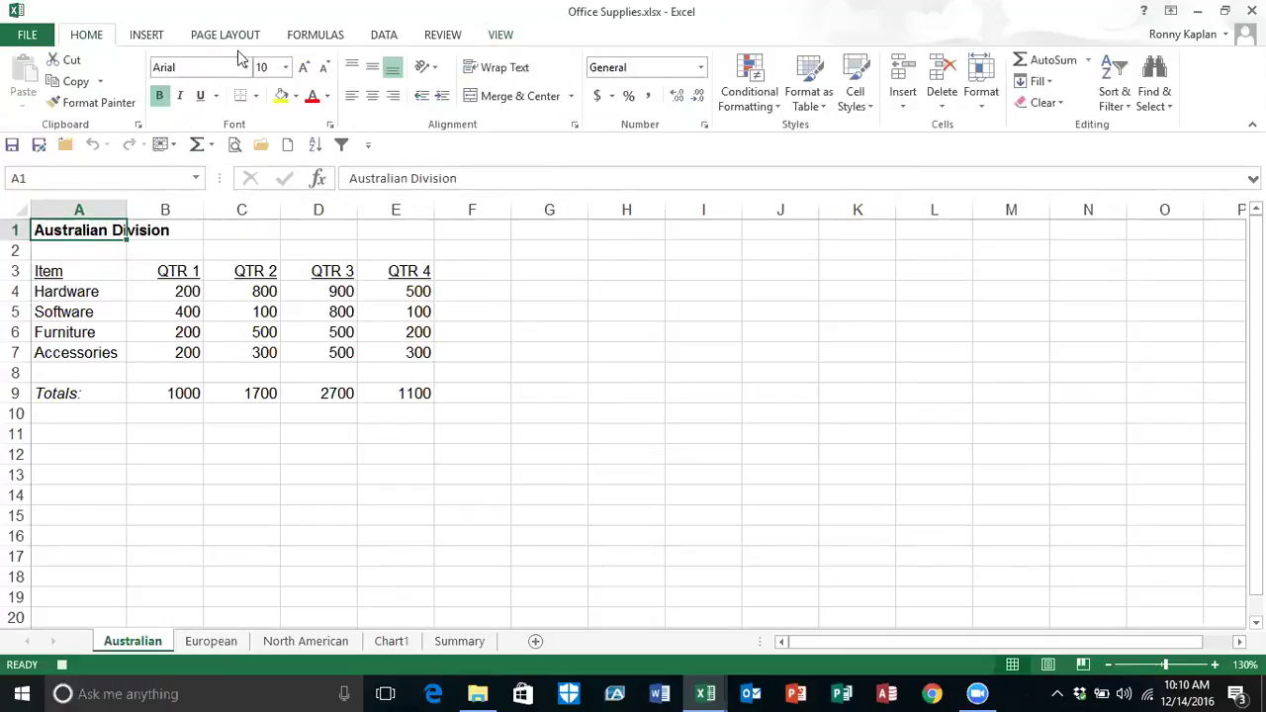
pyautogui.click(286, 67)
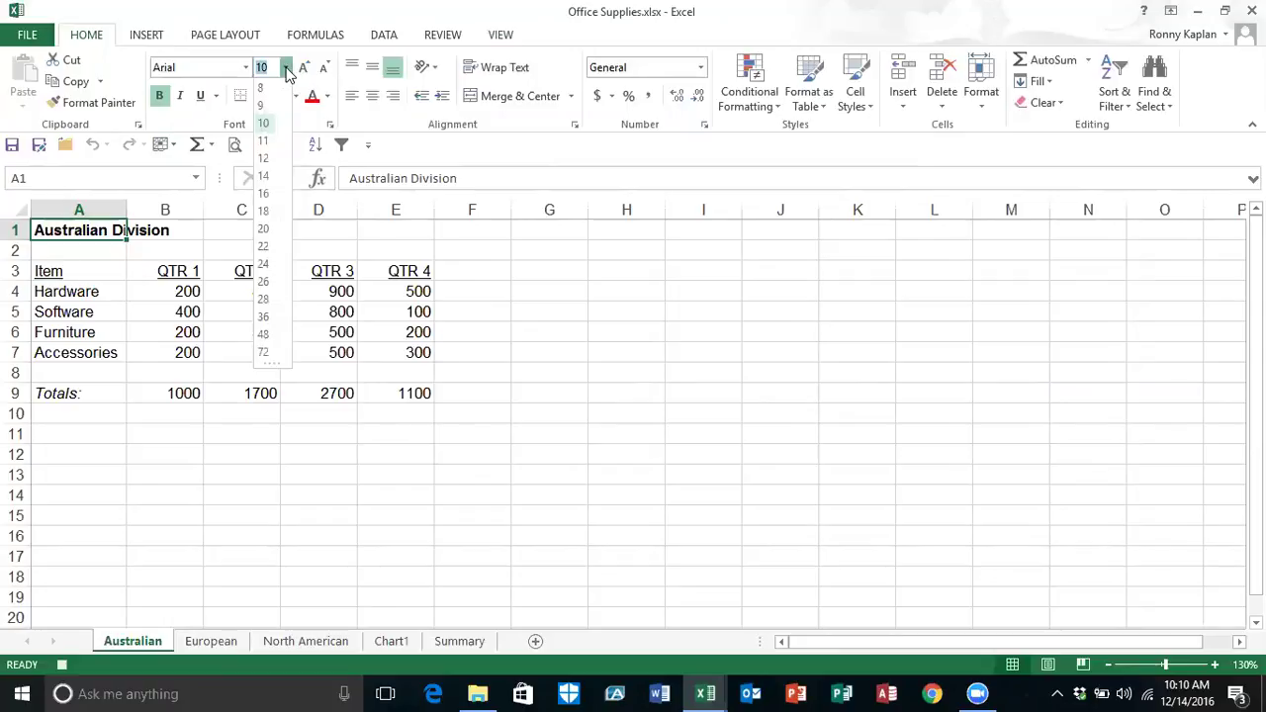
pyautogui.click(264, 264)
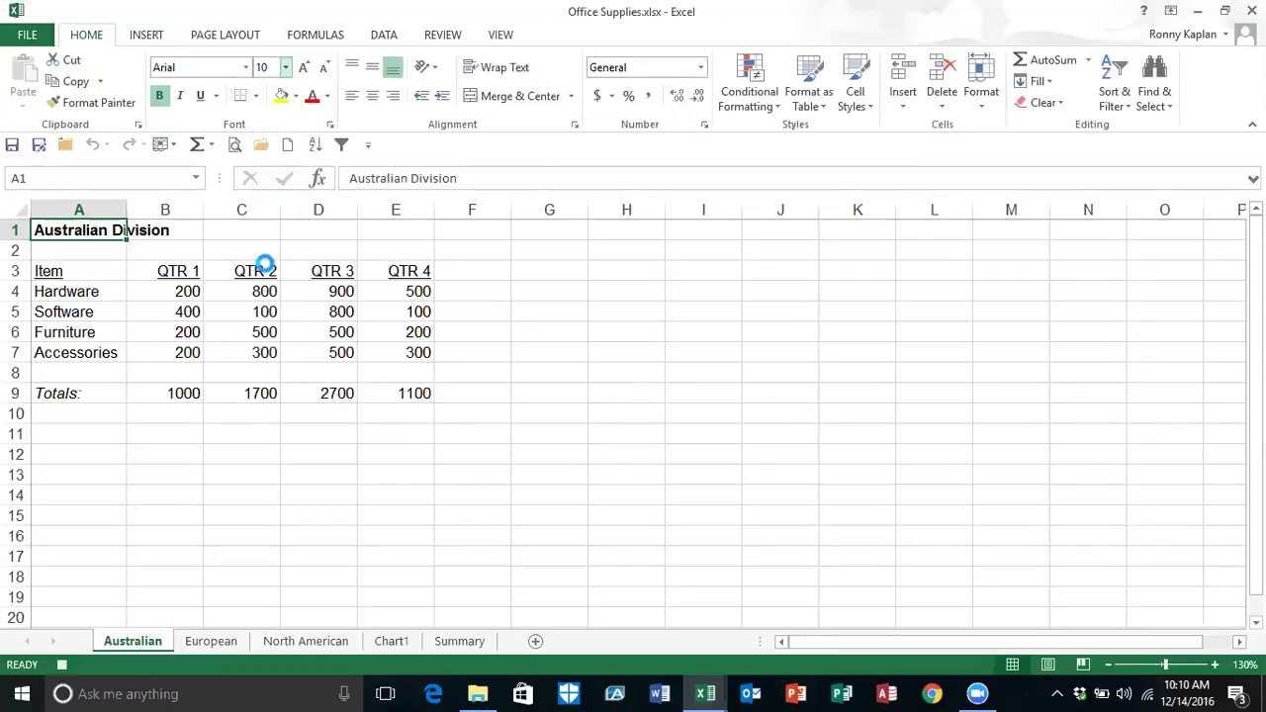
pyautogui.click(329, 98)
pyautogui.click(438, 261)
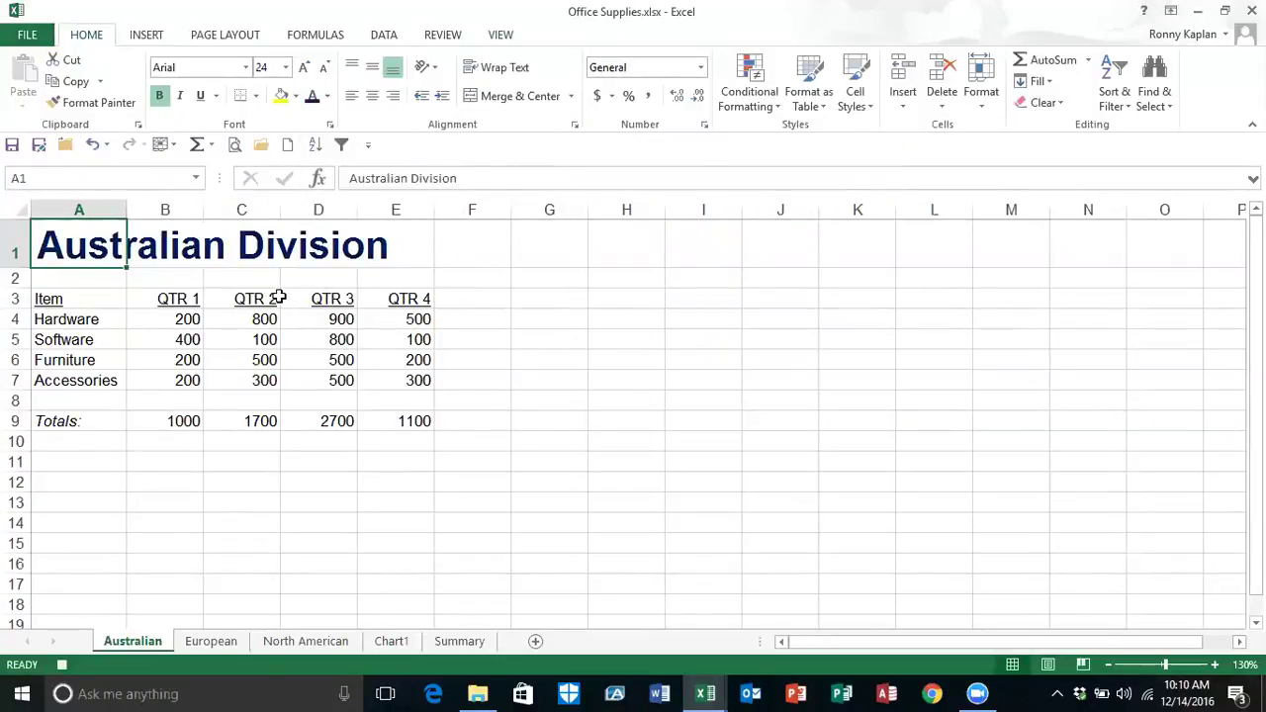
pyautogui.click(245, 71)
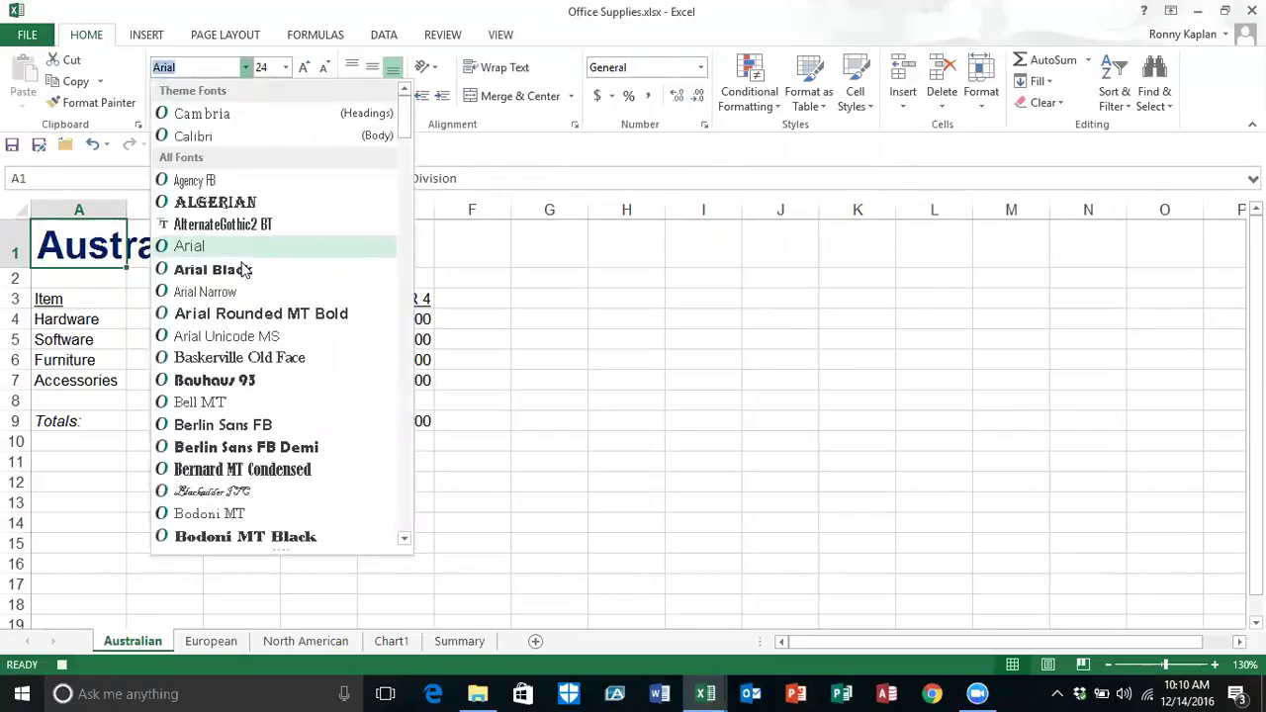
pyautogui.click(230, 424)
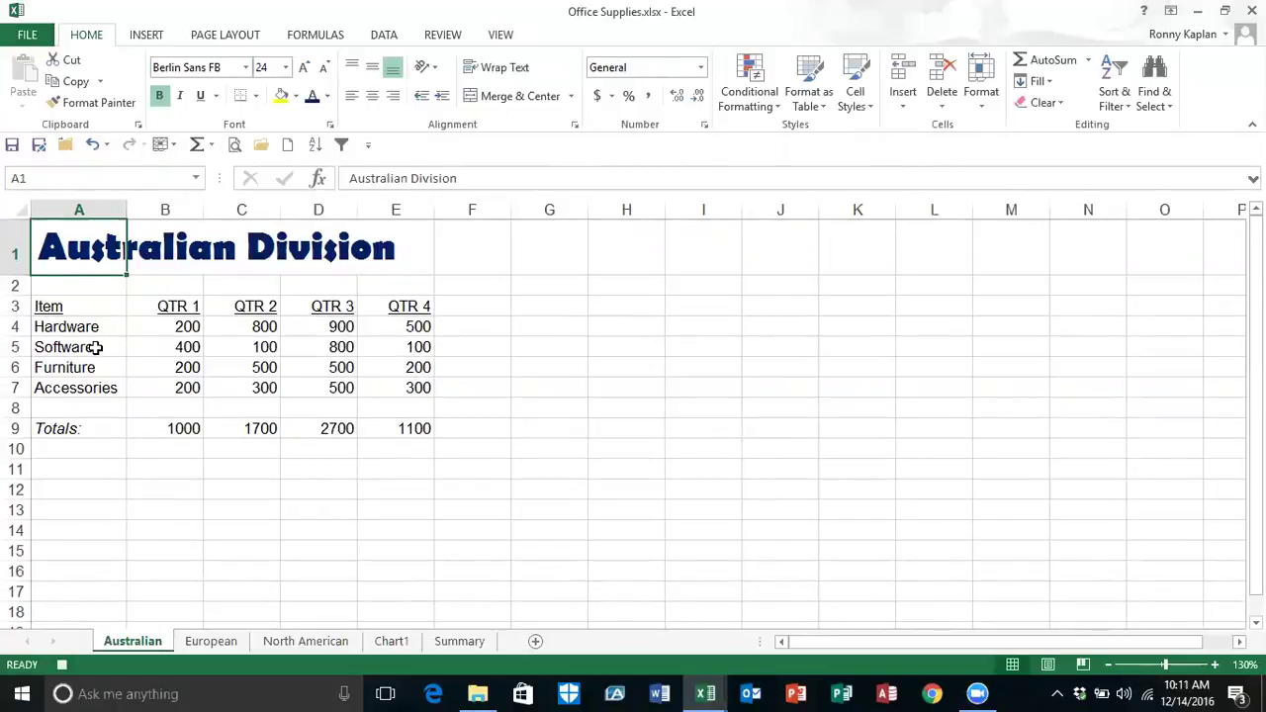
# Step: Make row labels A3:A9 bold italic and the quarter headings B3:E3 bold
pyautogui.moveTo(99, 307); pyautogui.dragTo(101, 431)
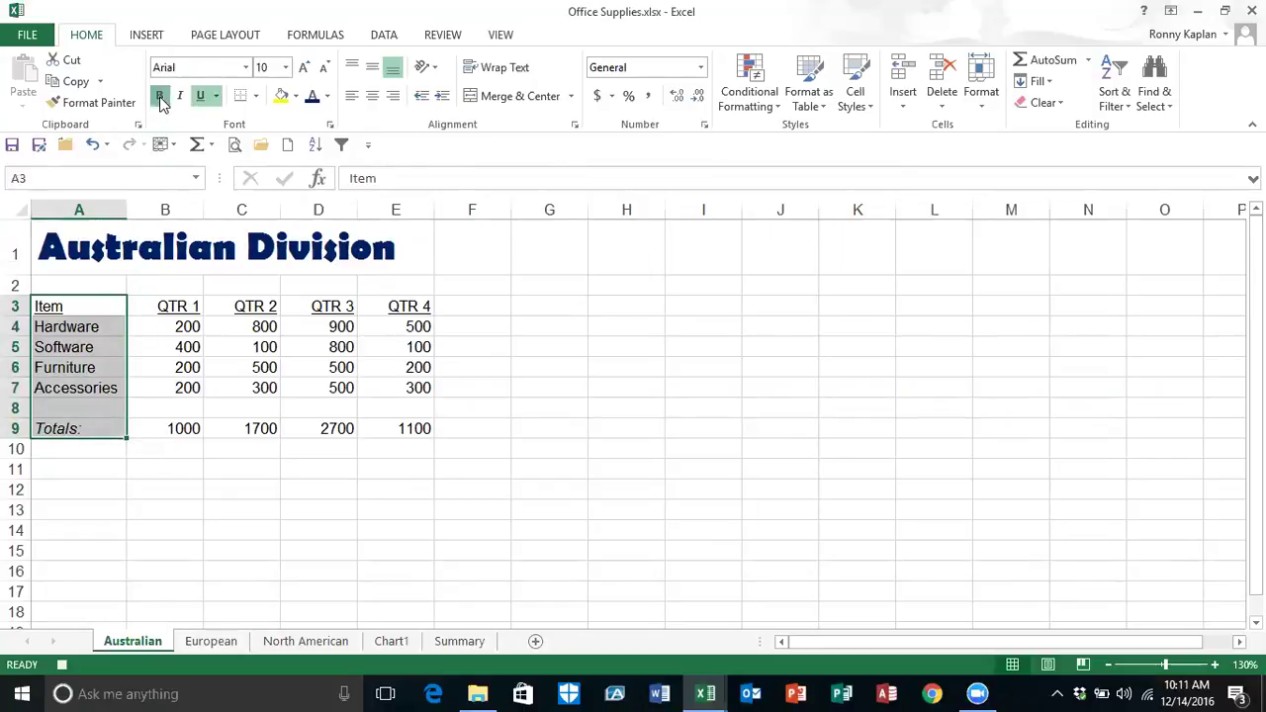
pyautogui.click(160, 97)
pyautogui.click(180, 96)
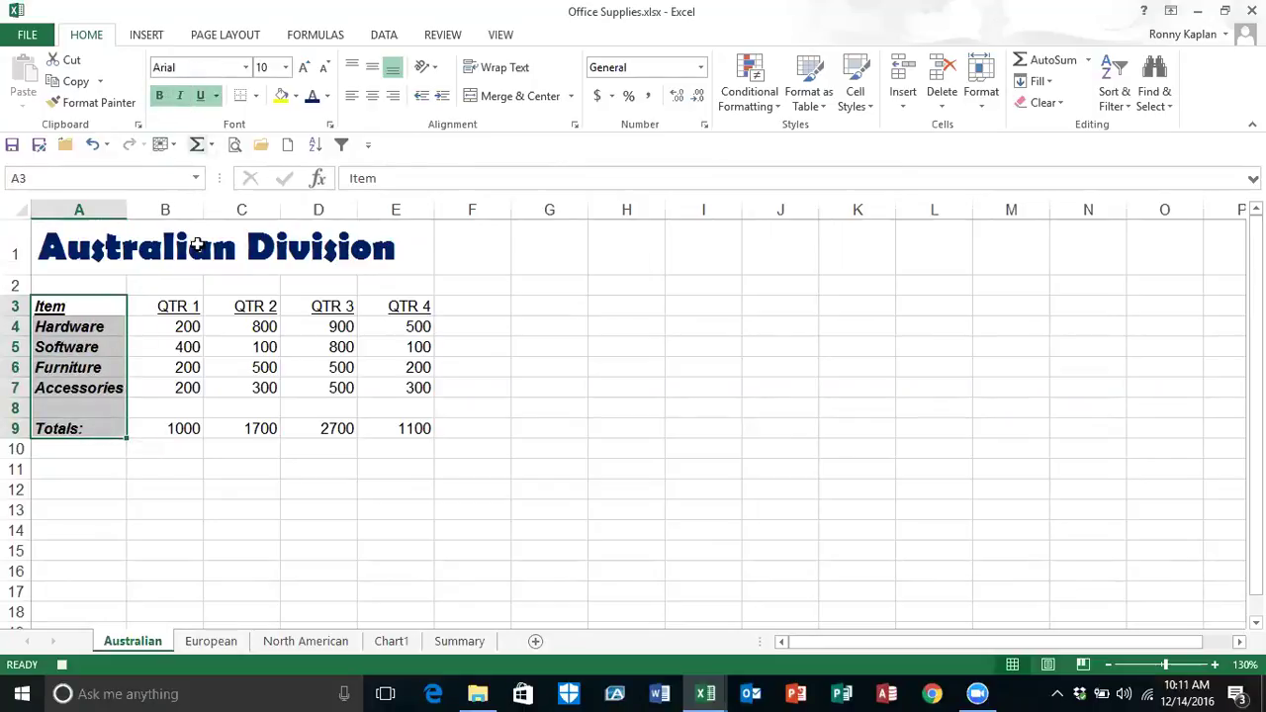
pyautogui.moveTo(166, 306); pyautogui.dragTo(411, 306)
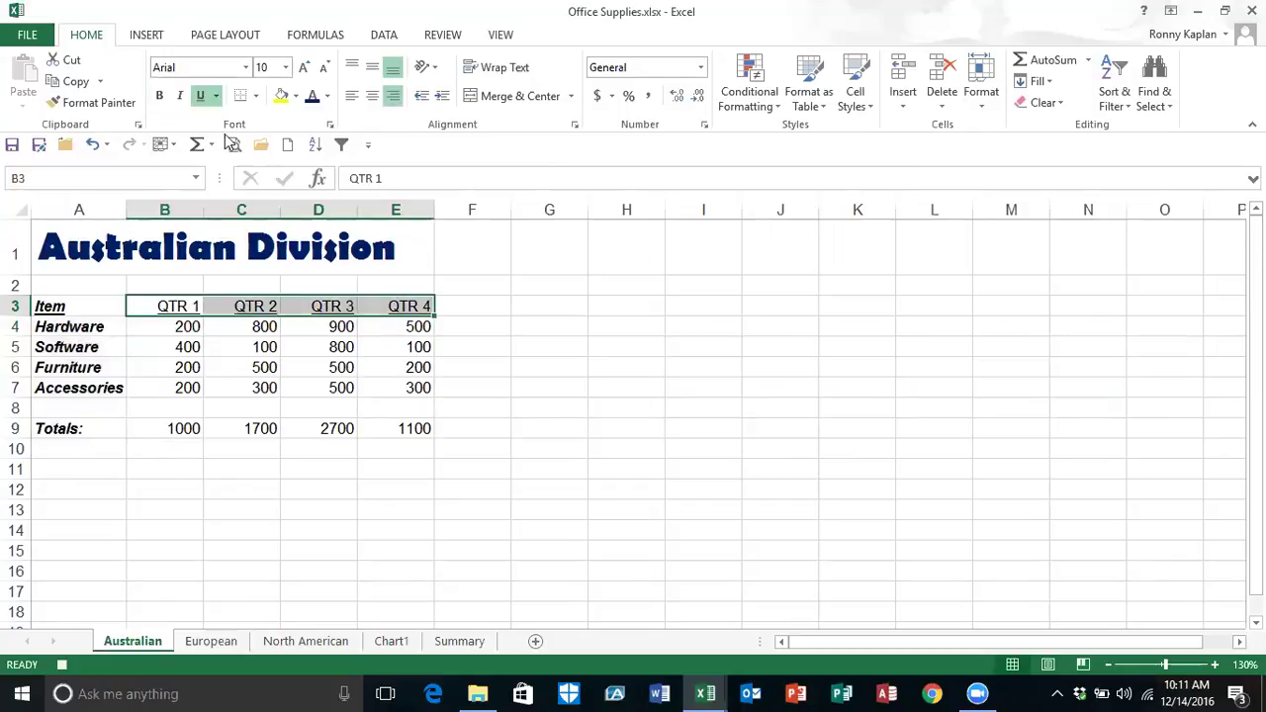
pyautogui.click(161, 97)
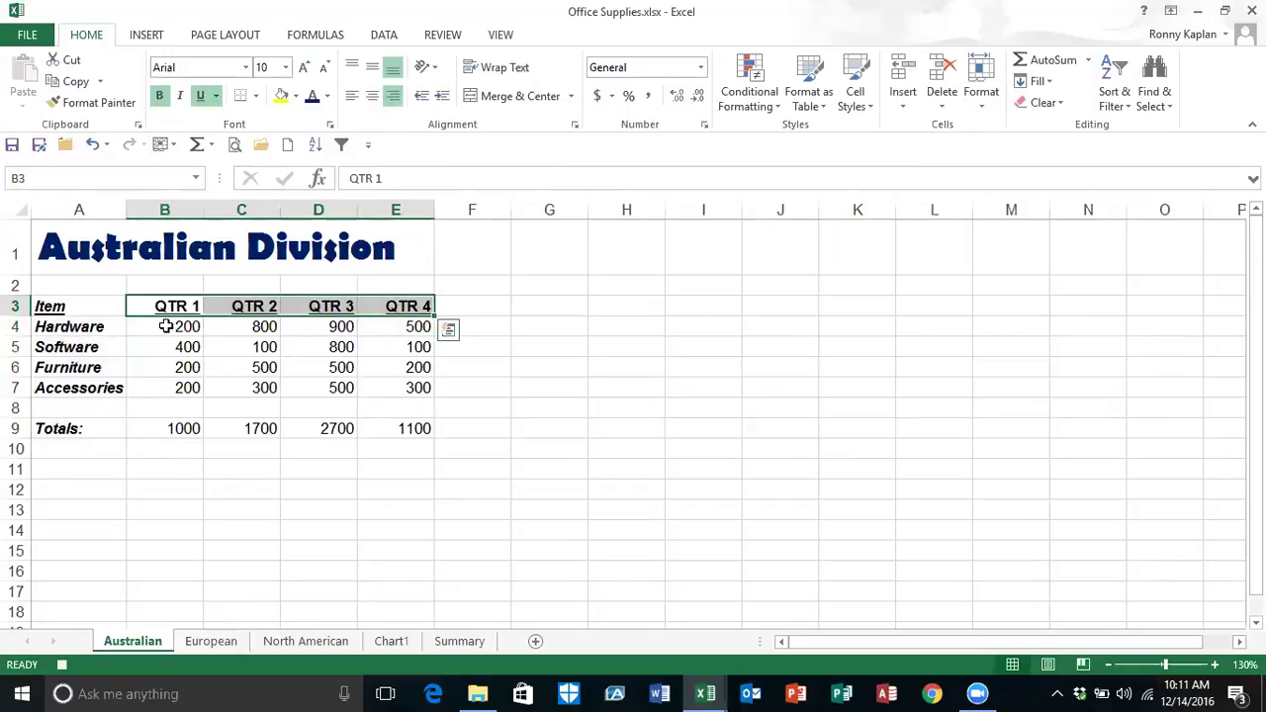
# Step: Give figures B4:E10 dollar accounting format with no decimals, then select A11
pyautogui.moveTo(170, 327); pyautogui.dragTo(395, 438)
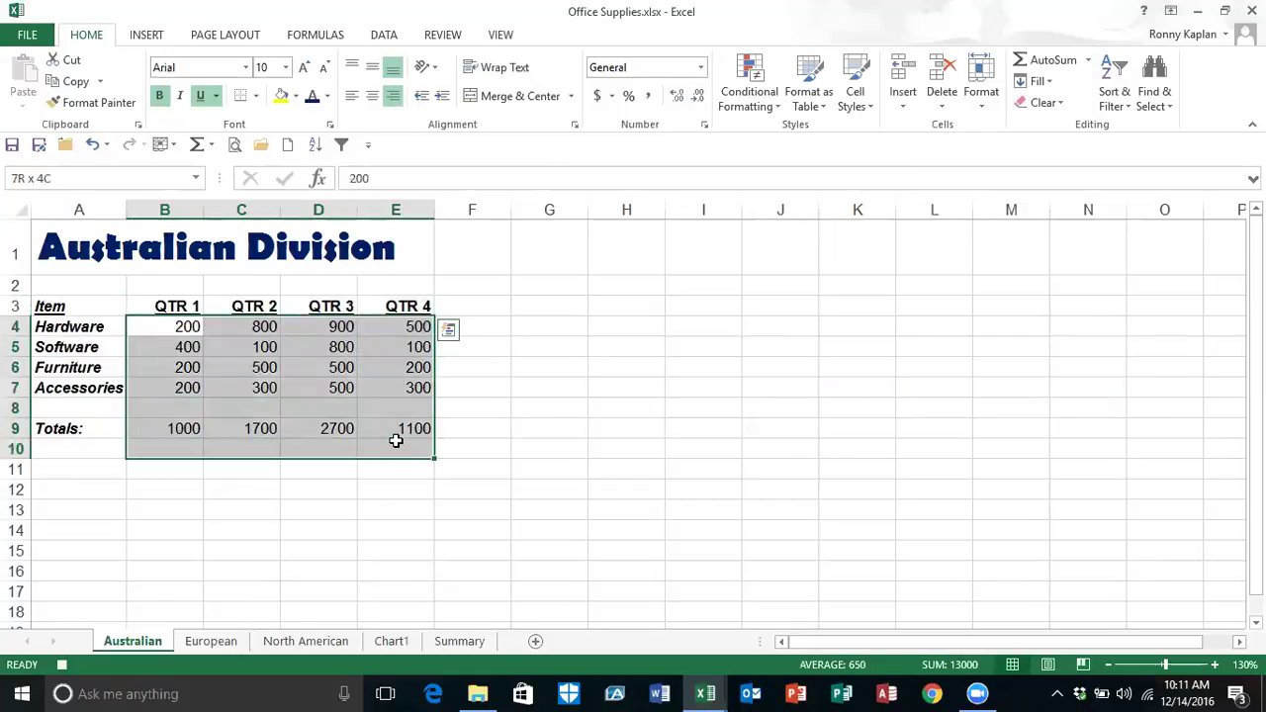
pyautogui.click(599, 96)
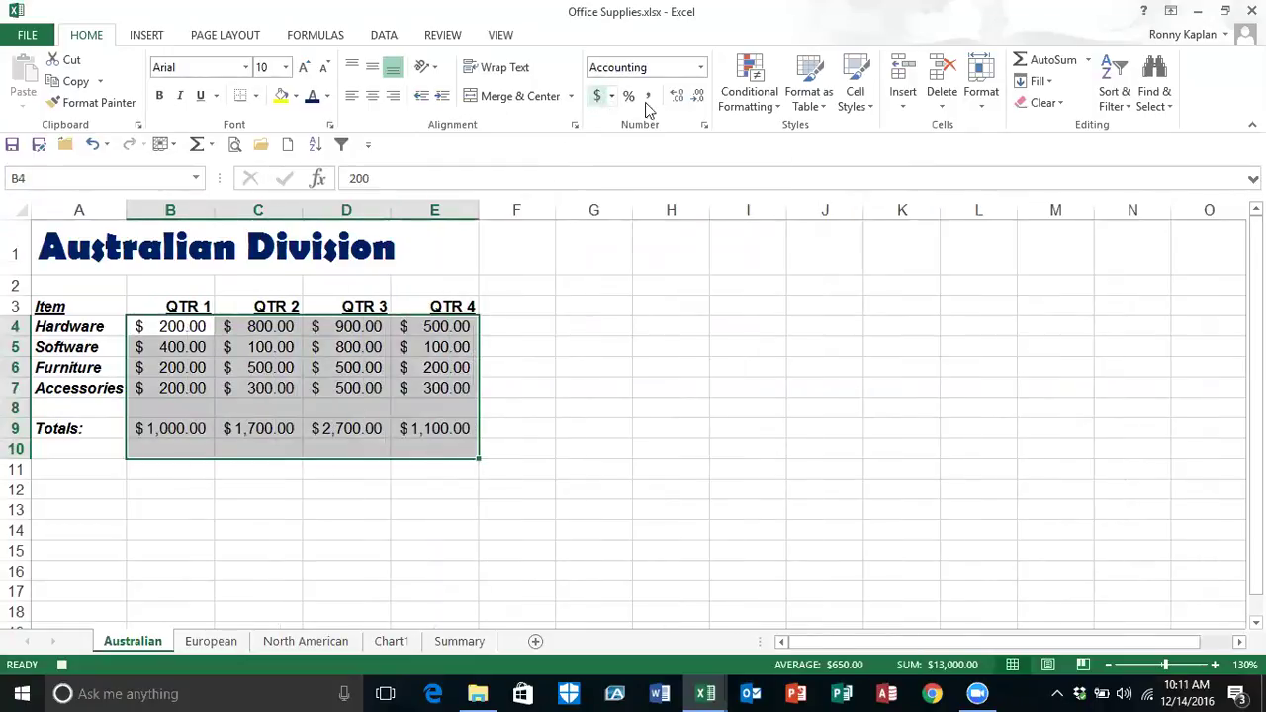
pyautogui.click(699, 96)
pyautogui.click(699, 96)
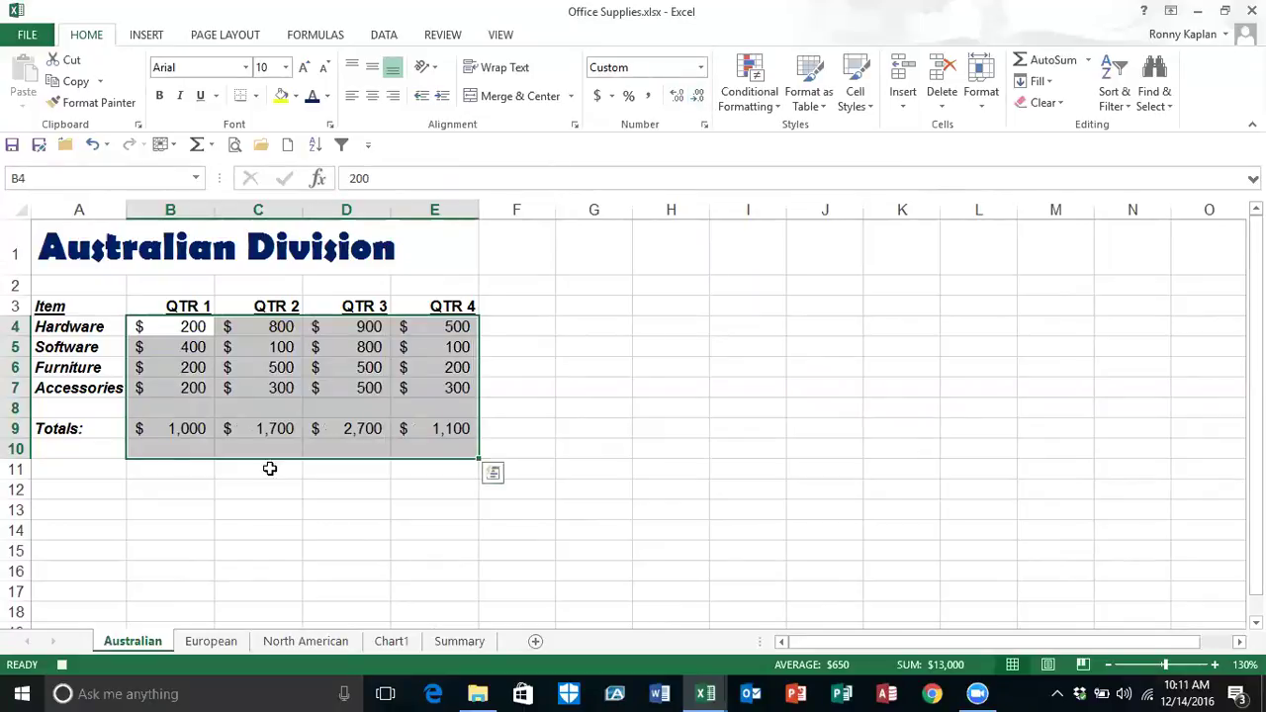
pyautogui.click(70, 469)
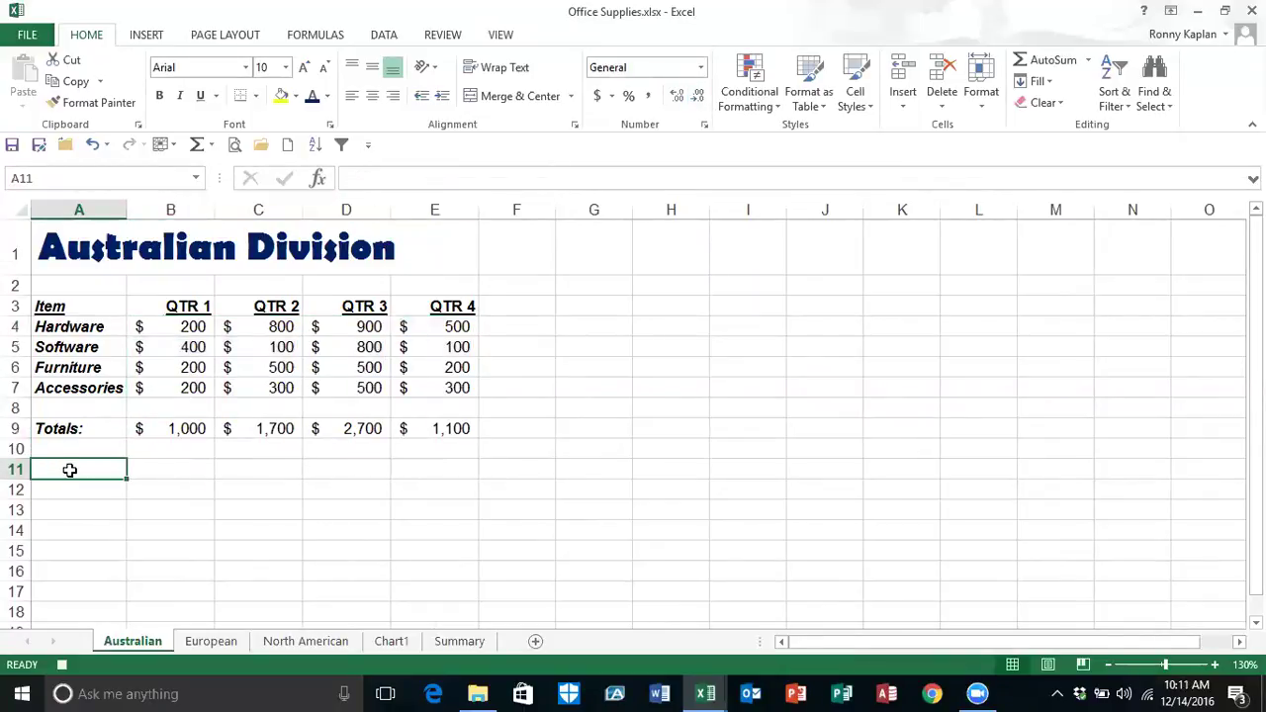
# Step: Stop recording, run SheetFormat on the European sheet via Alt+F8, then show North American
pyautogui.click(62, 666)
pyautogui.click(210, 641)
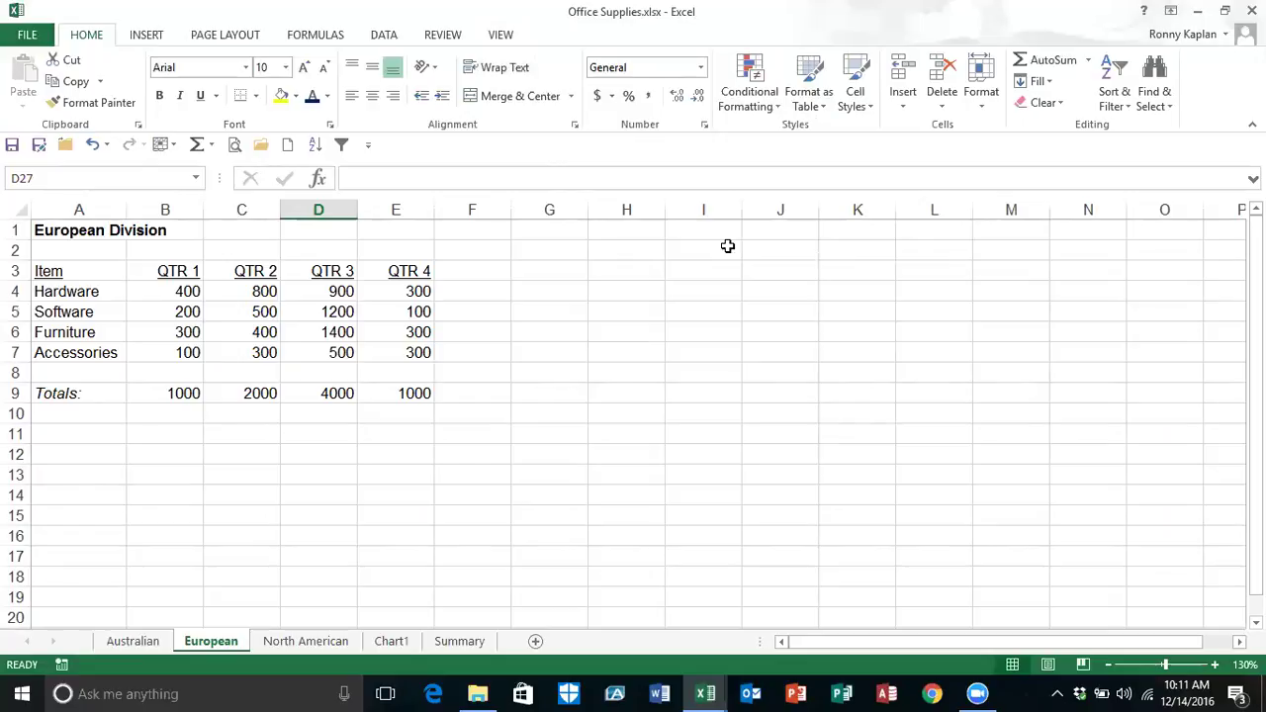
pyautogui.press('alt')
pyautogui.press('alt')
pyautogui.press('alt')
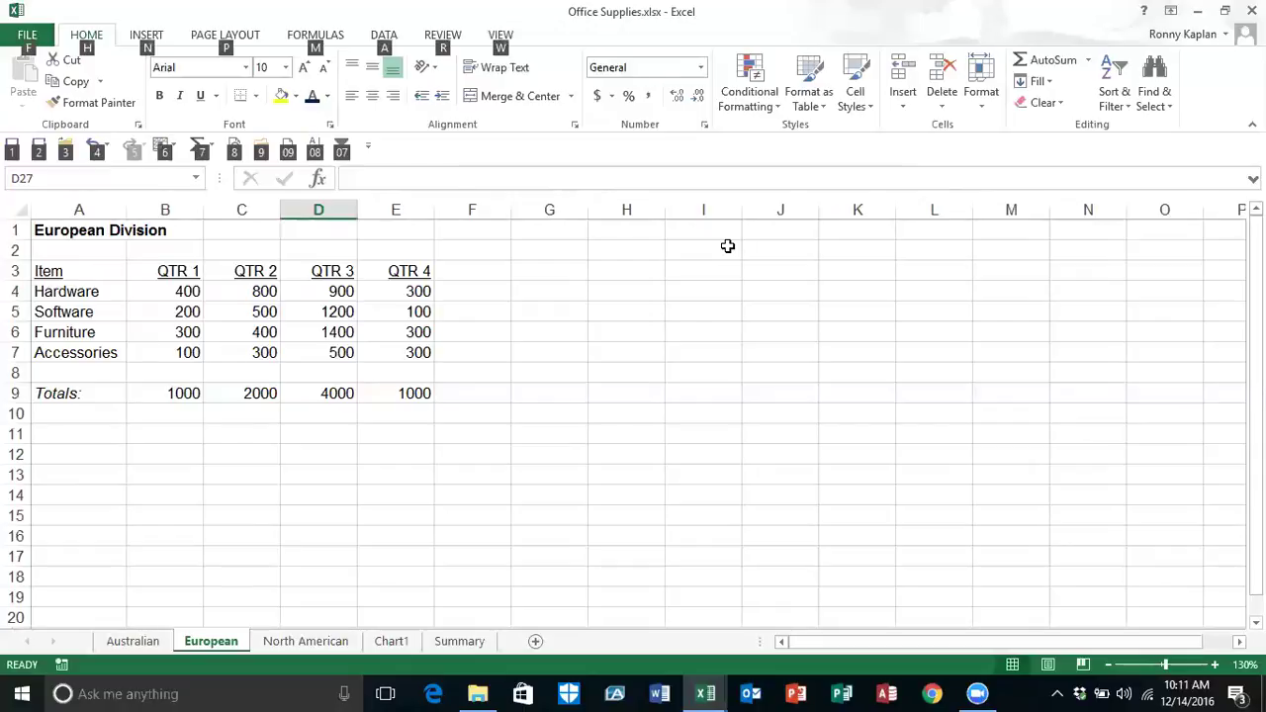
pyautogui.hotkey('alt', 'F8')
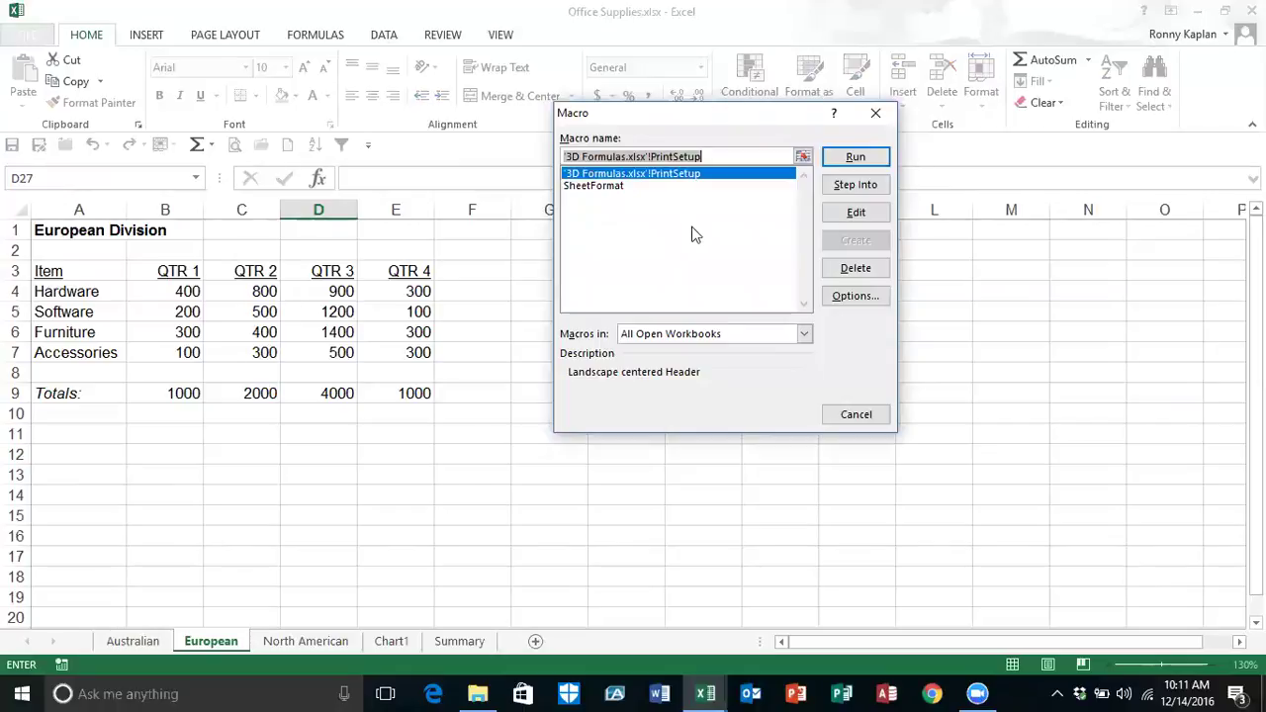
pyautogui.click(596, 187)
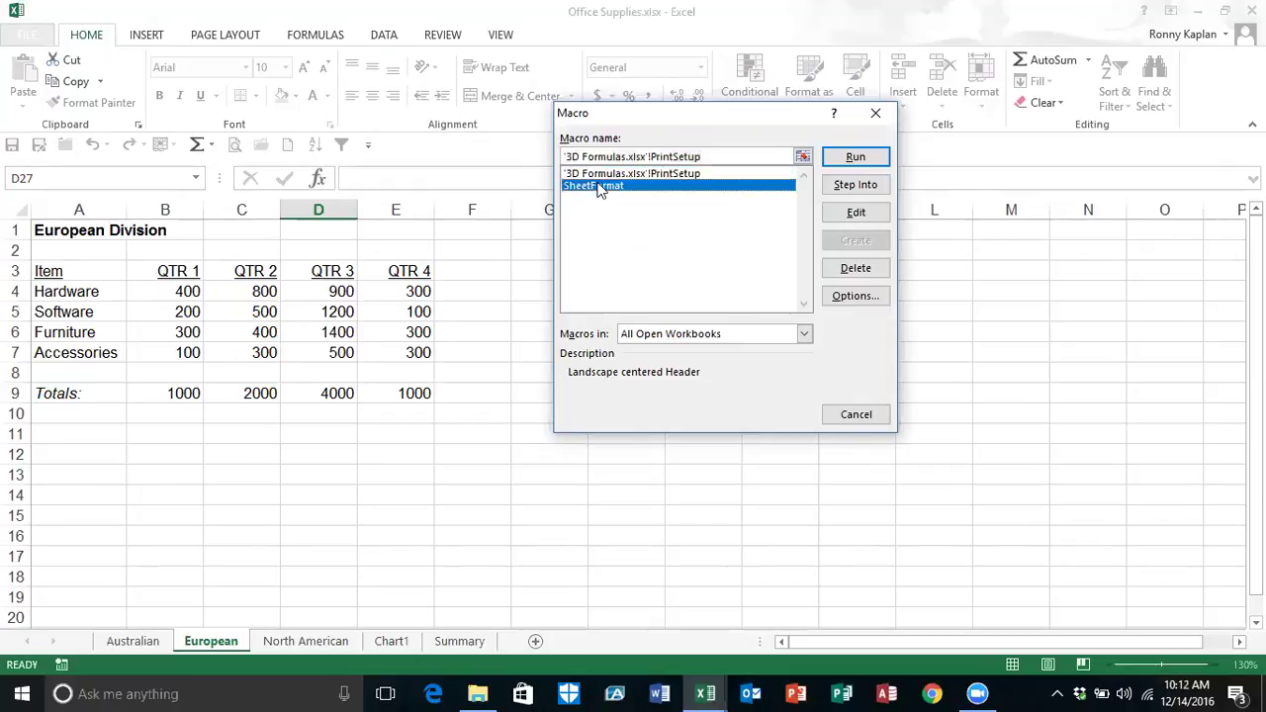
pyautogui.click(854, 157)
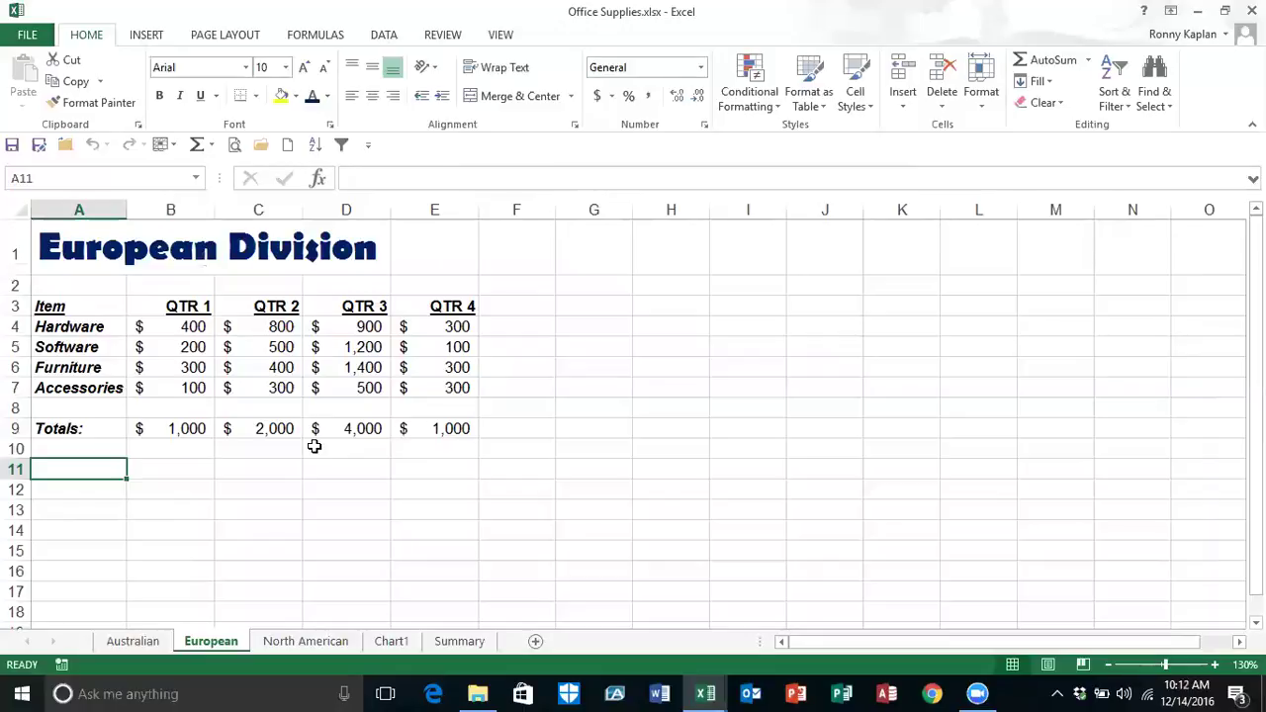
pyautogui.click(310, 642)
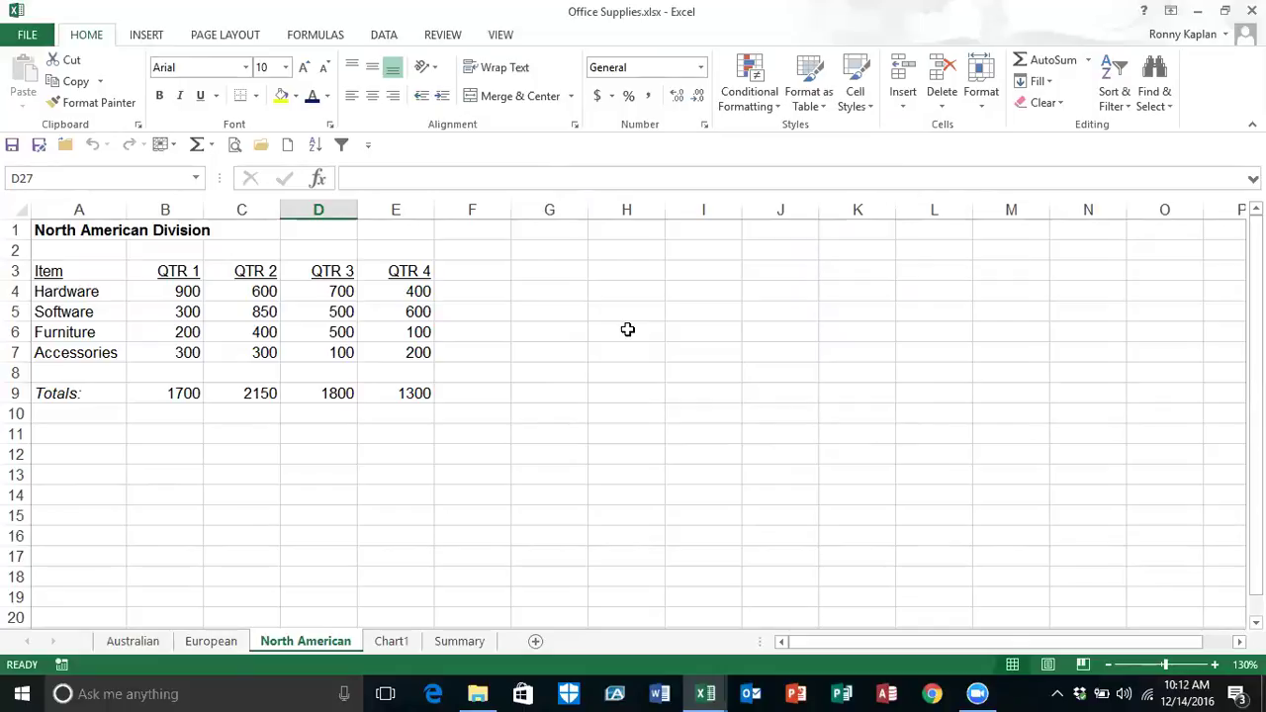
# Step: Run the SheetFormat macro on the North American sheet from the Alt+F8 macro list
pyautogui.hotkey('alt', 'F8')
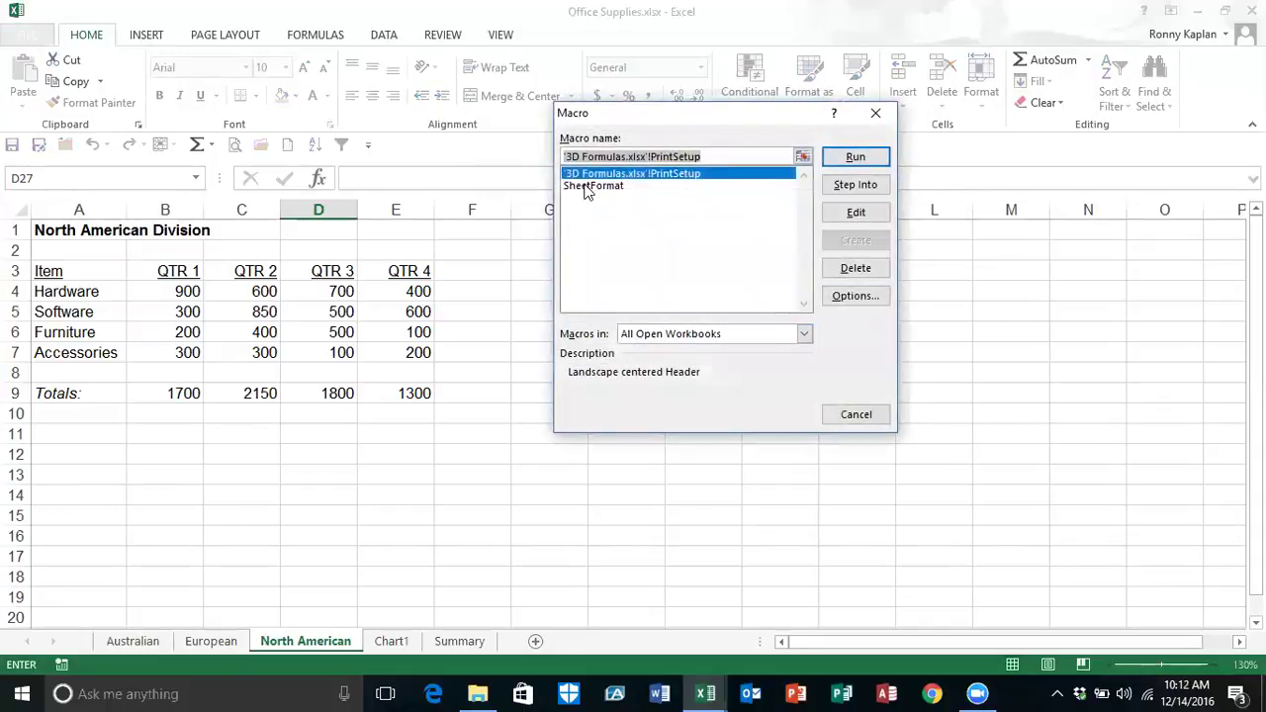
pyautogui.click(584, 185)
pyautogui.press('Return')
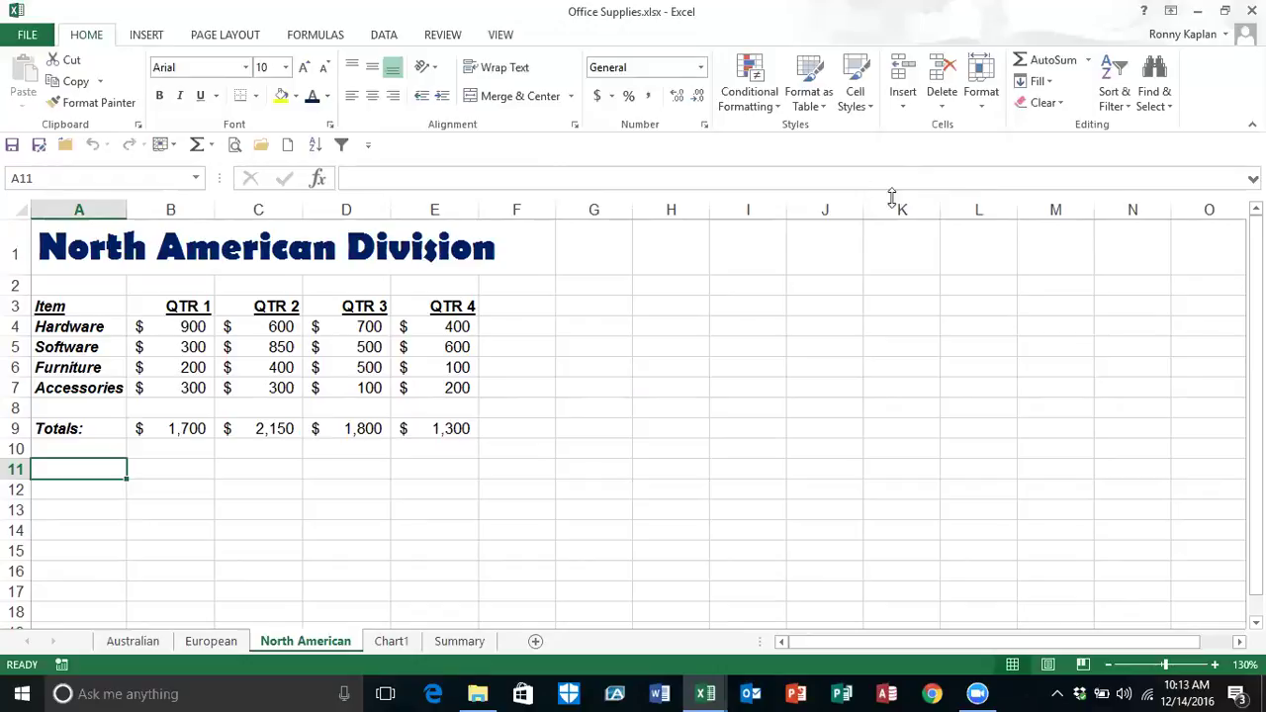
# Step: Open SheetFormat's recorded code in the VBA editor through View Macros and Edit
pyautogui.click(501, 36)
pyautogui.click(922, 106)
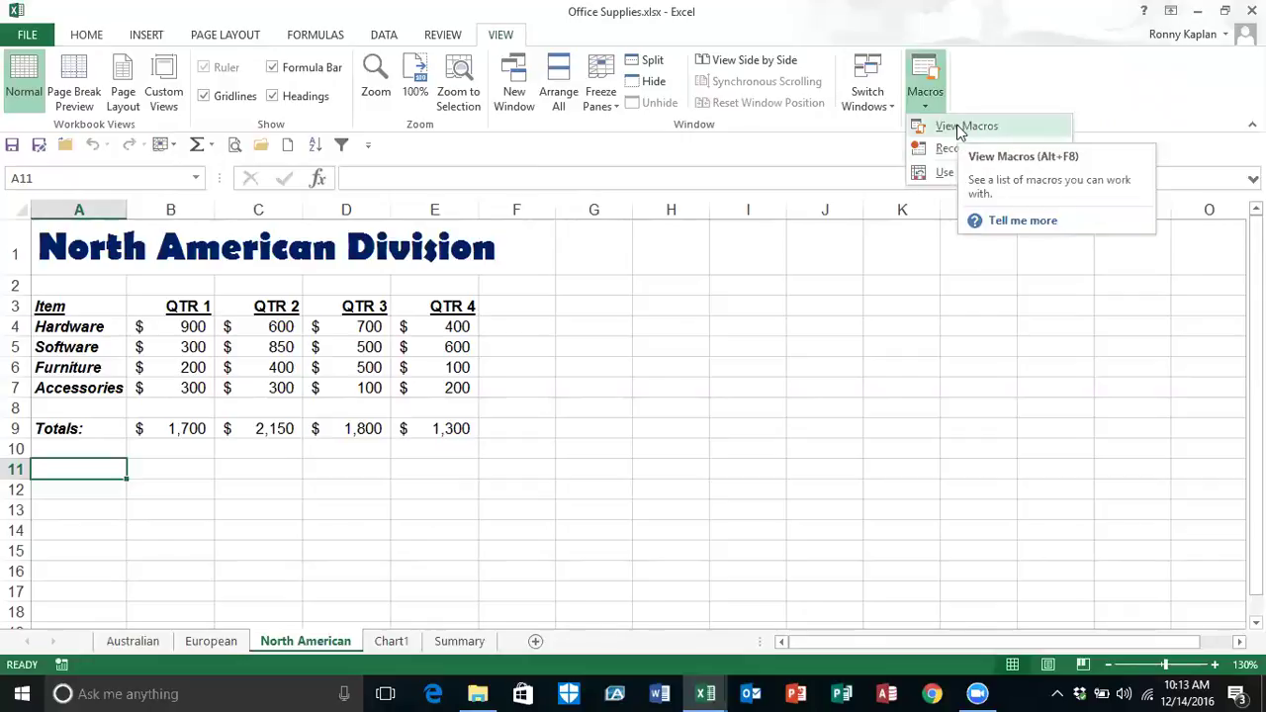
pyautogui.click(958, 126)
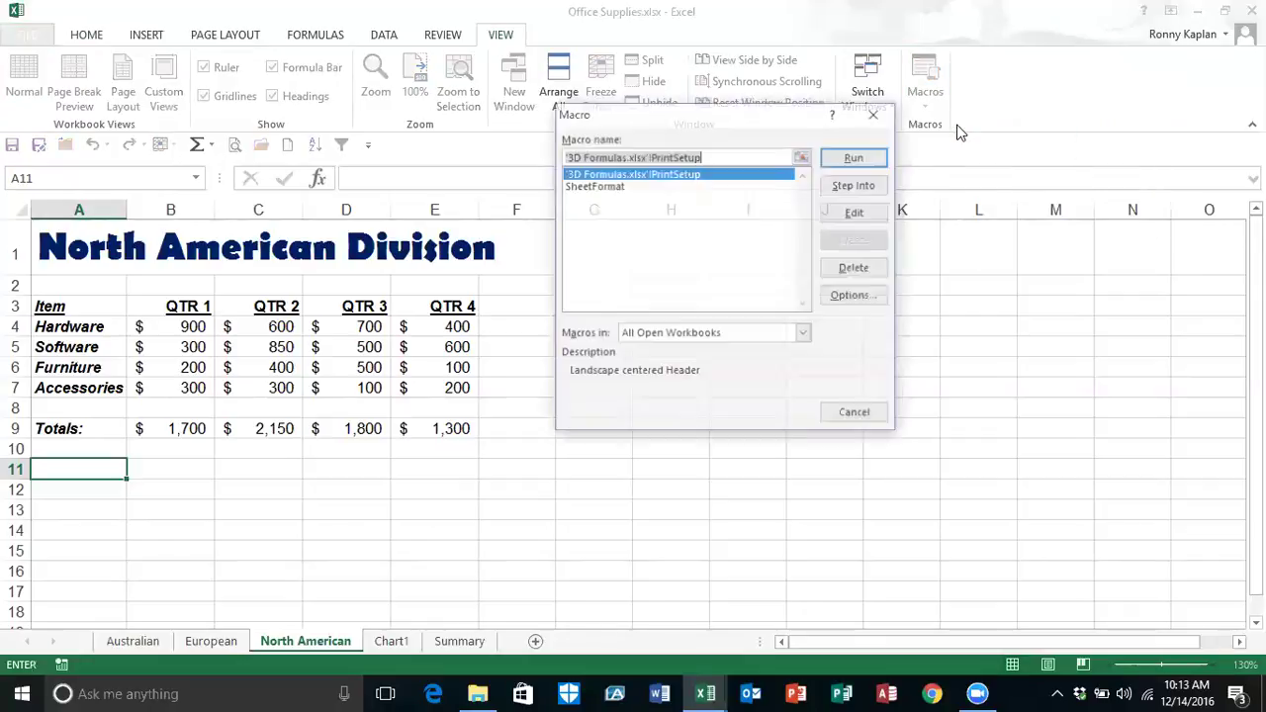
pyautogui.click(619, 186)
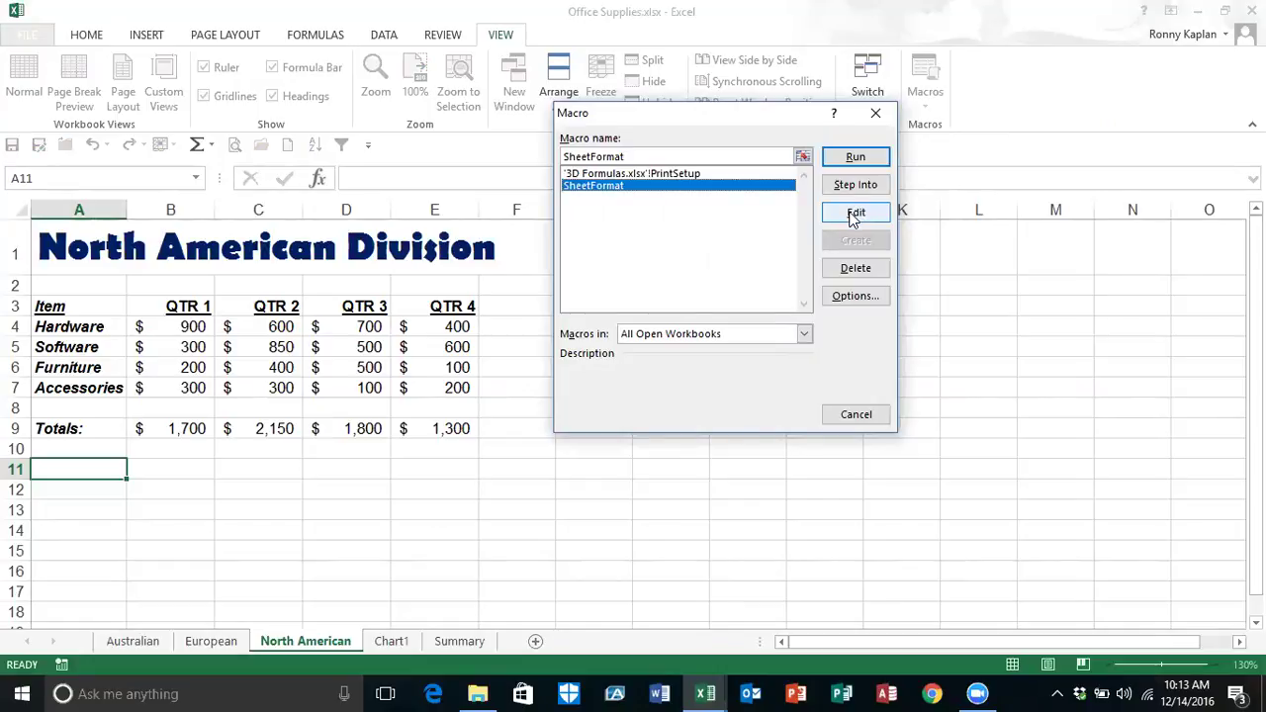
pyautogui.click(854, 214)
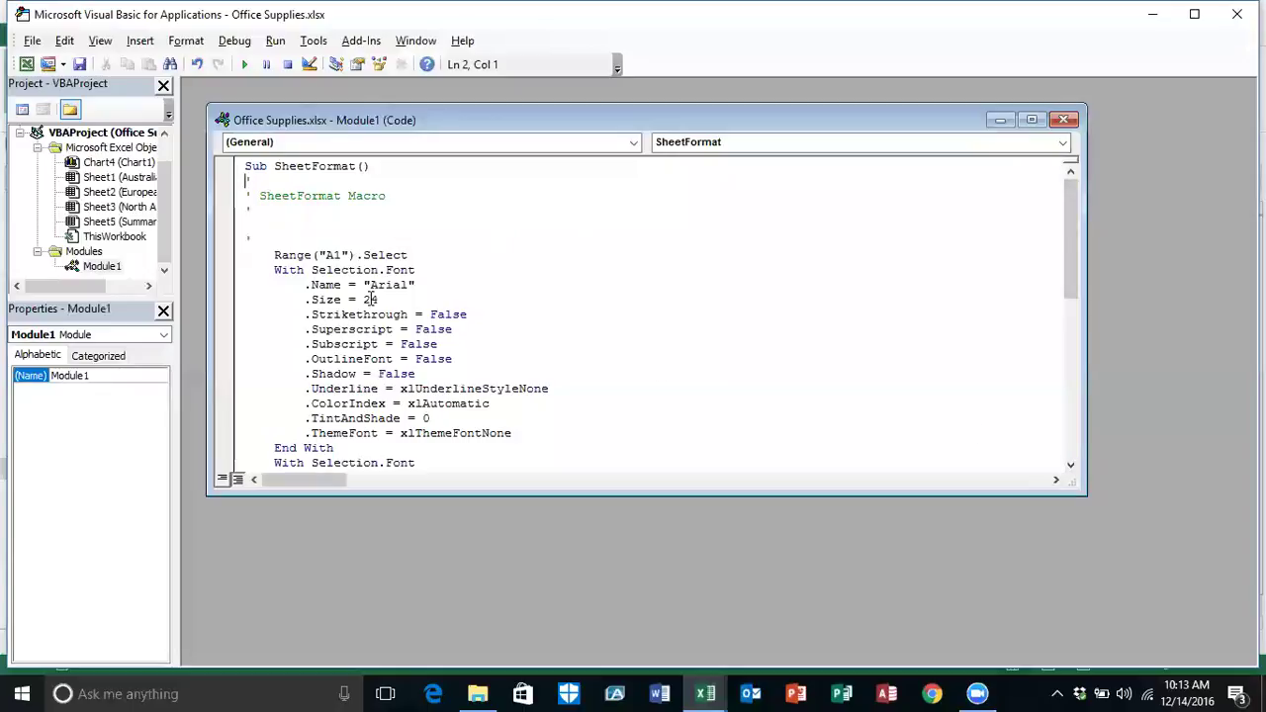
# Step: Maximize the Module1 window and change the first font block's .Size from 24 to 20
pyautogui.click(1070, 466)
pyautogui.click(1070, 466)
pyautogui.click(1070, 467)
pyautogui.click(1070, 467)
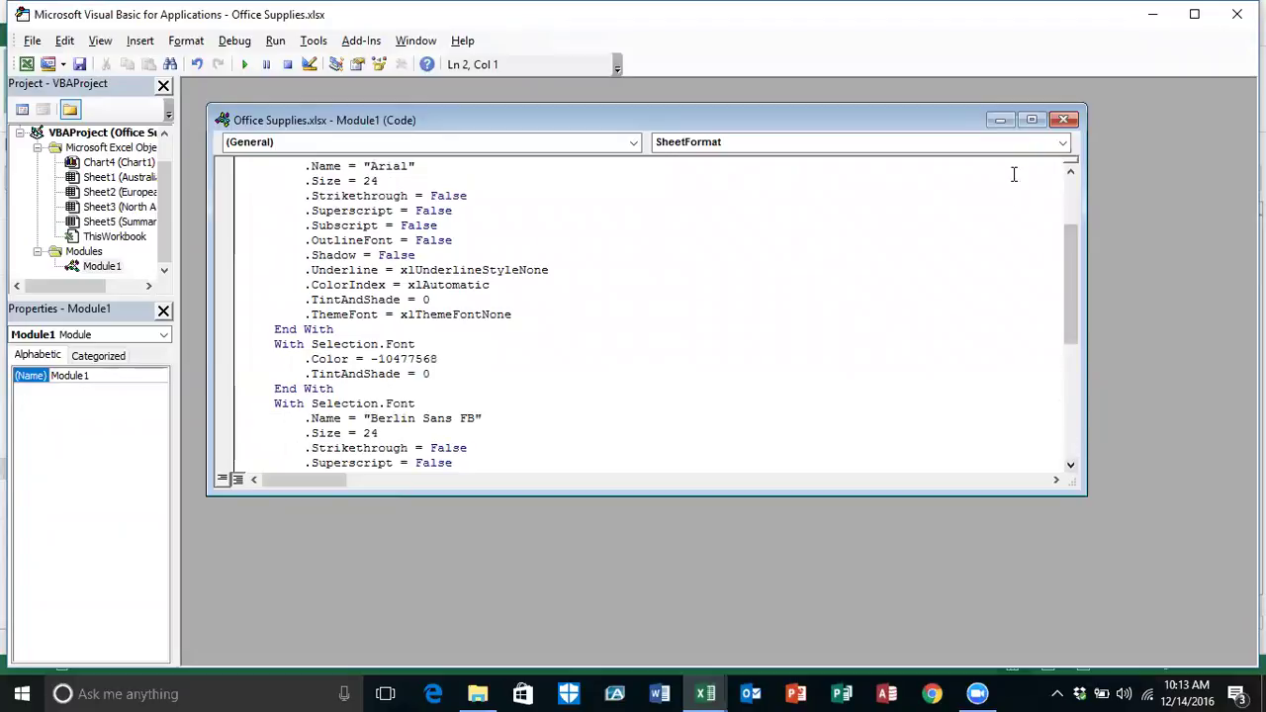
pyautogui.click(1031, 120)
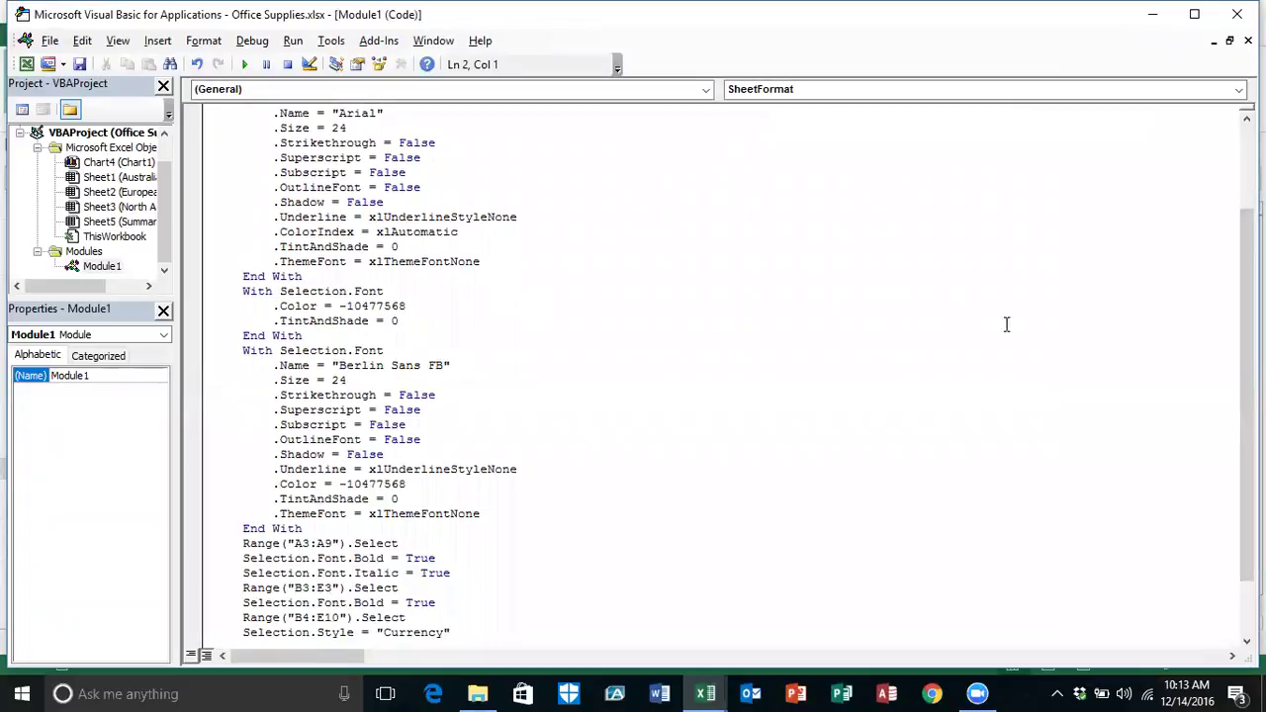
pyautogui.moveTo(1246, 395); pyautogui.dragTo(1246, 312)
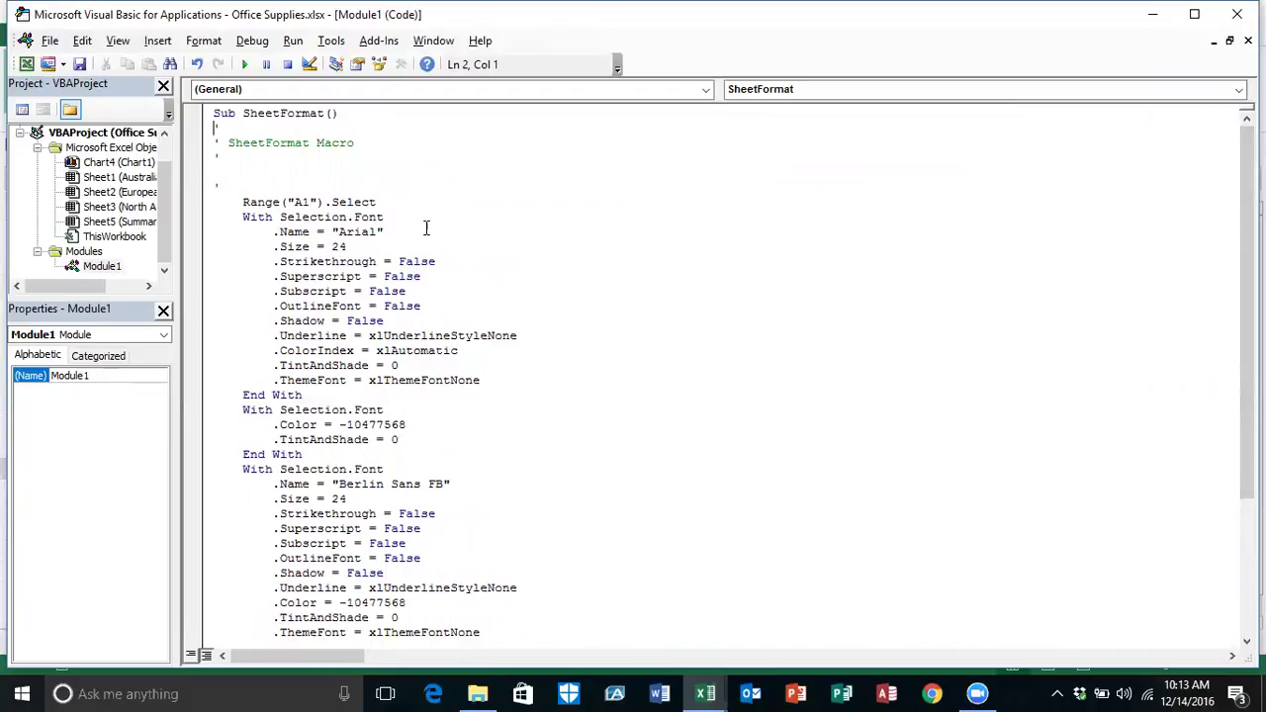
pyautogui.click(349, 247)
pyautogui.press('BackSpace')
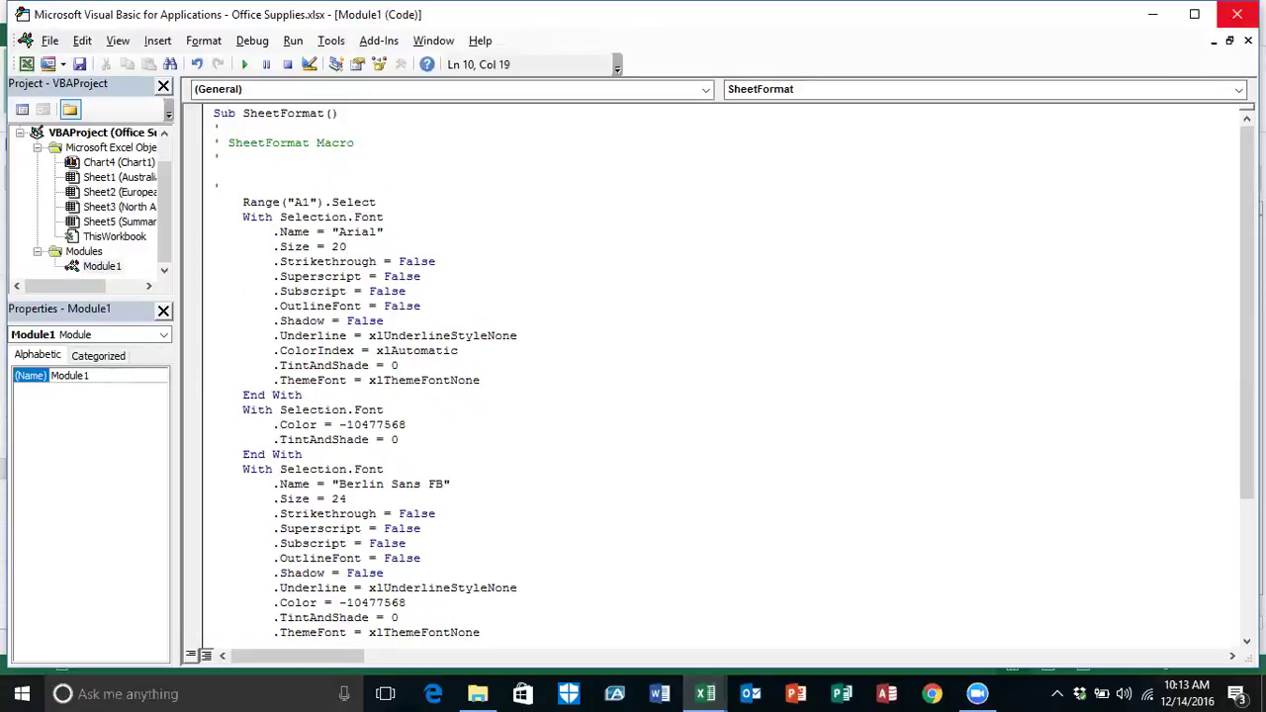
# Step: Close the VBA editor, run the edited SheetFormat, and check A1's font on HOME
pyautogui.click(1236, 14)
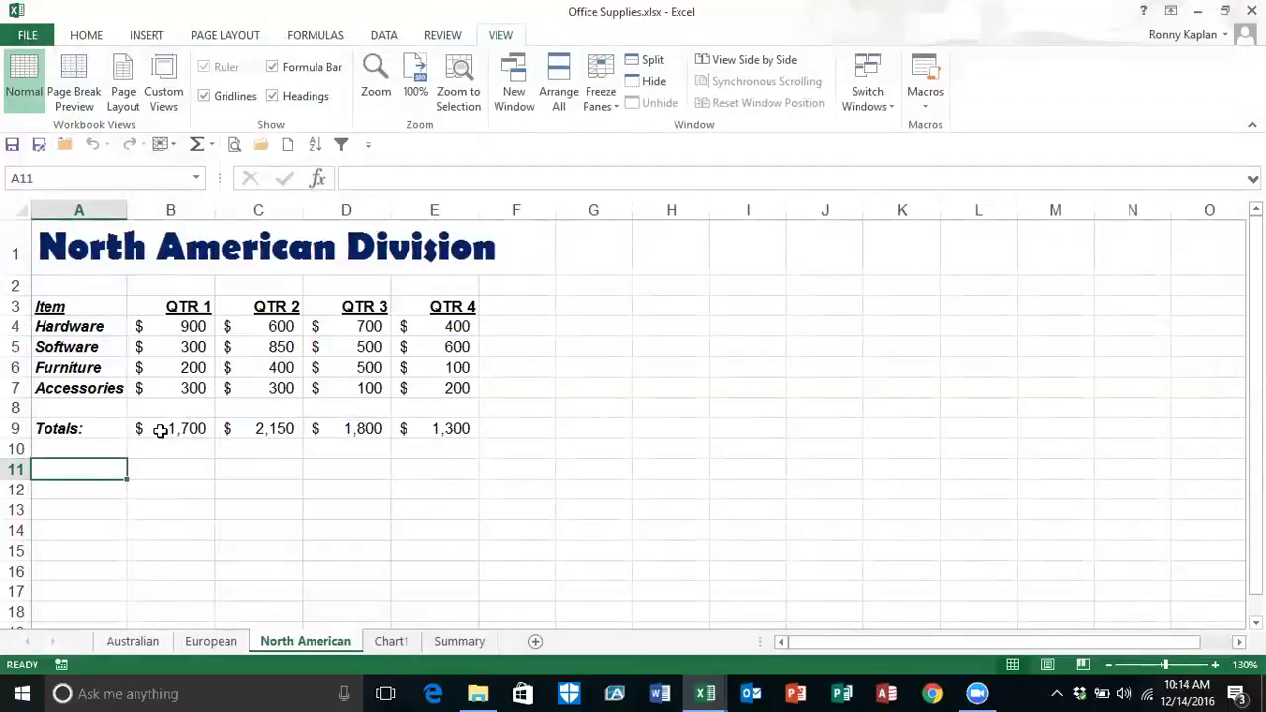
pyautogui.hotkey('alt', 'F8')
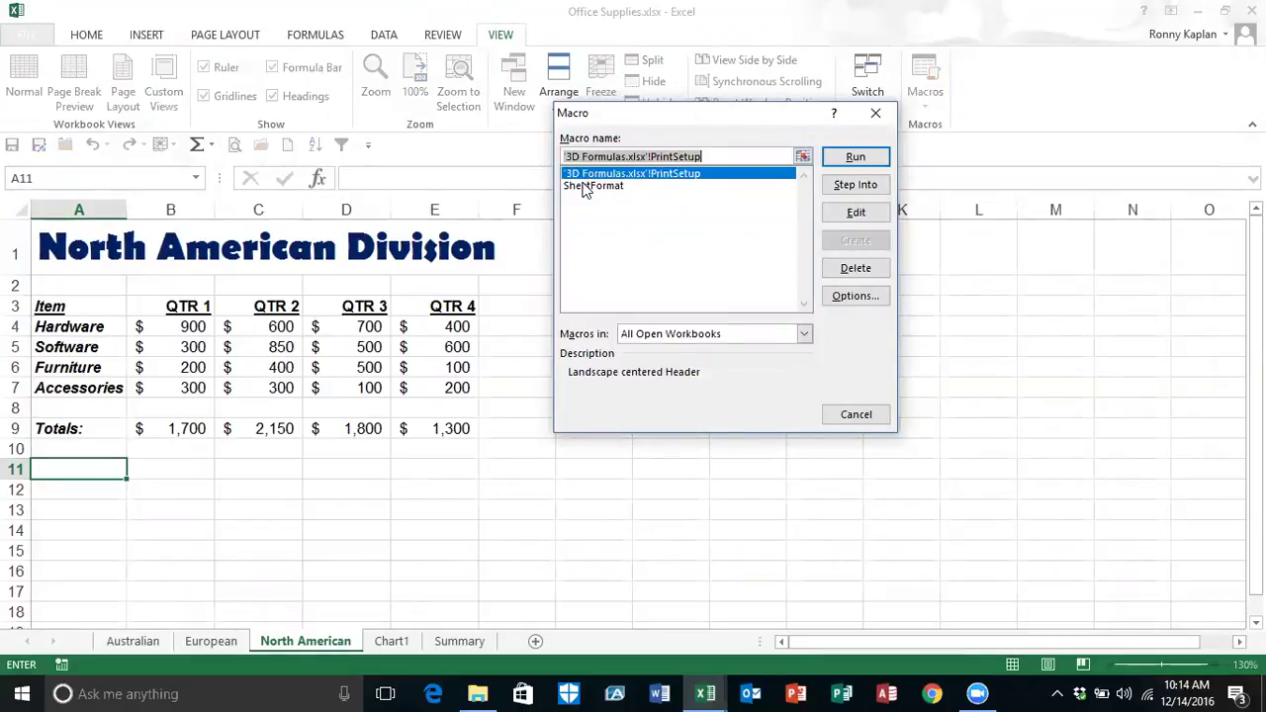
pyautogui.doubleClick(594, 186)
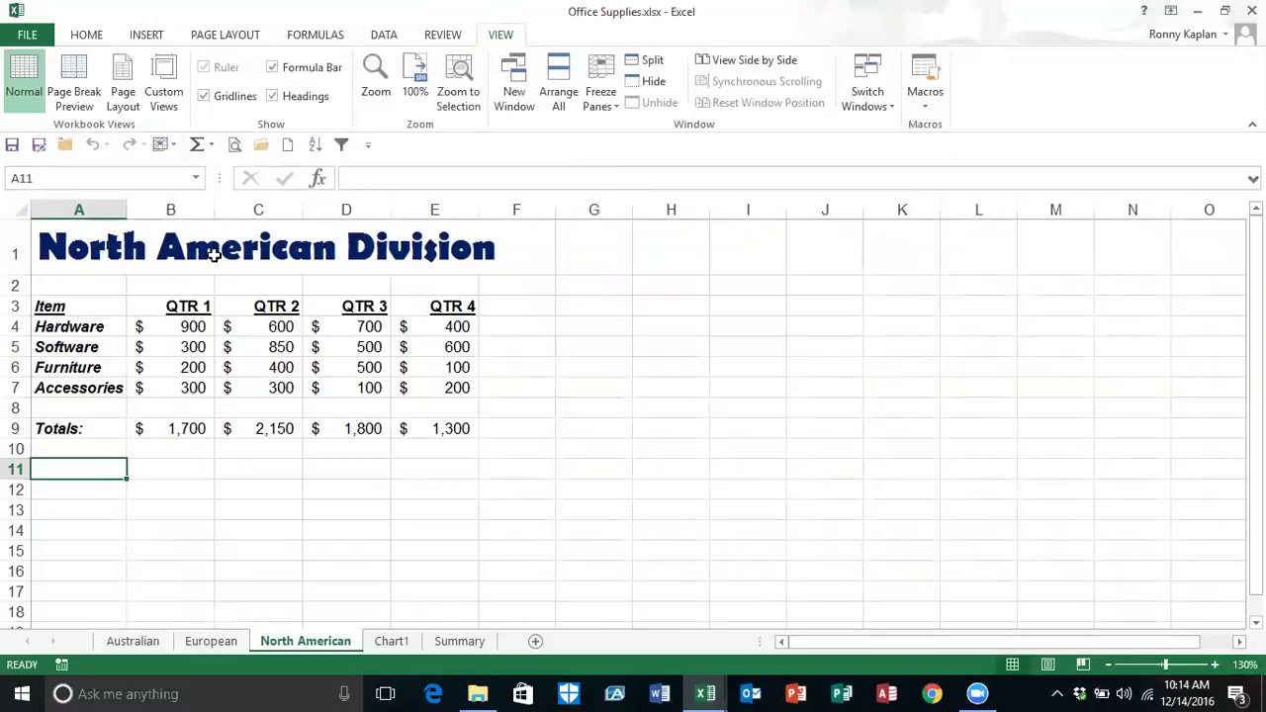
pyautogui.click(175, 246)
pyautogui.click(88, 36)
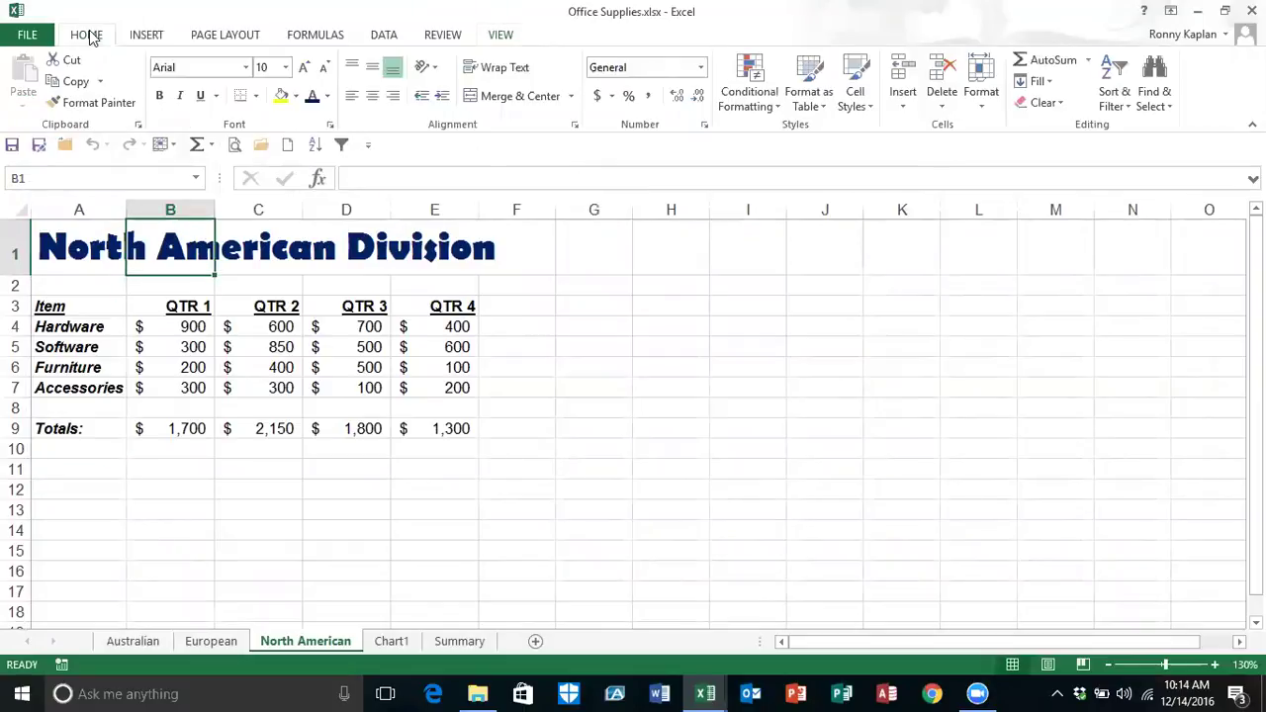
pyautogui.click(54, 243)
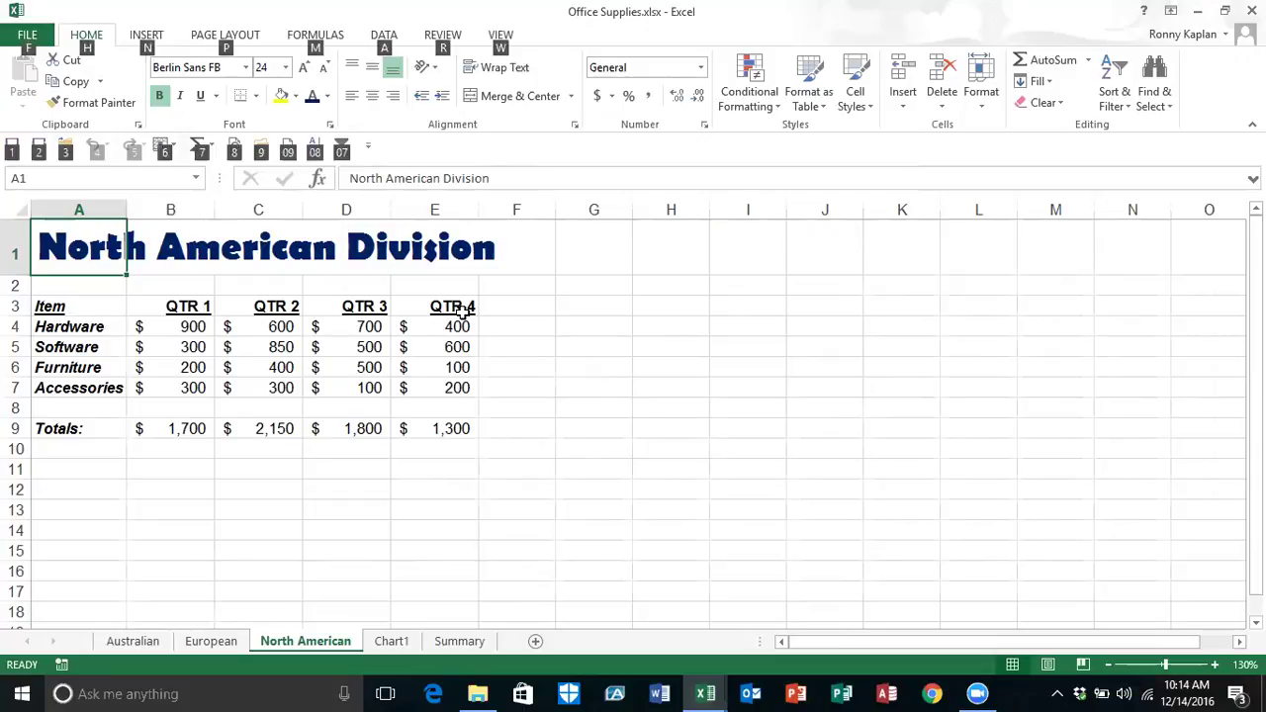
# Step: Run the SheetFormat macro again on the North American sheet
pyautogui.hotkey('alt', 'F8')
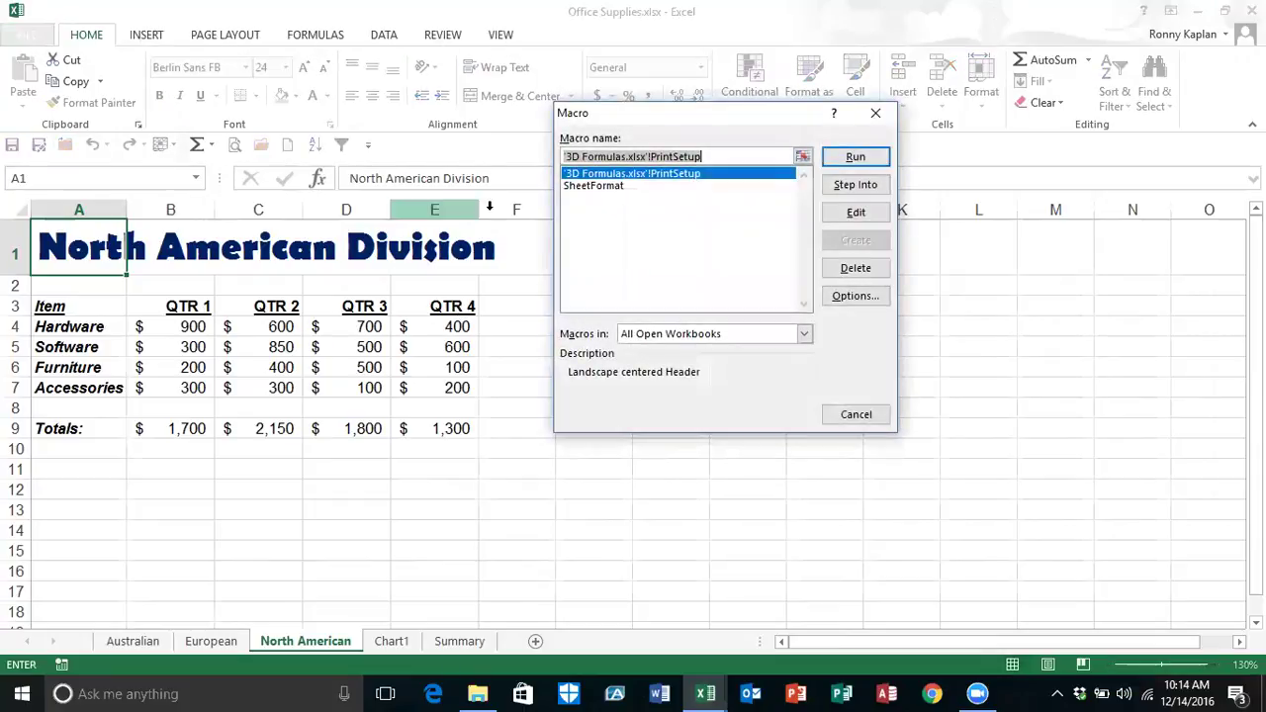
pyautogui.click(583, 186)
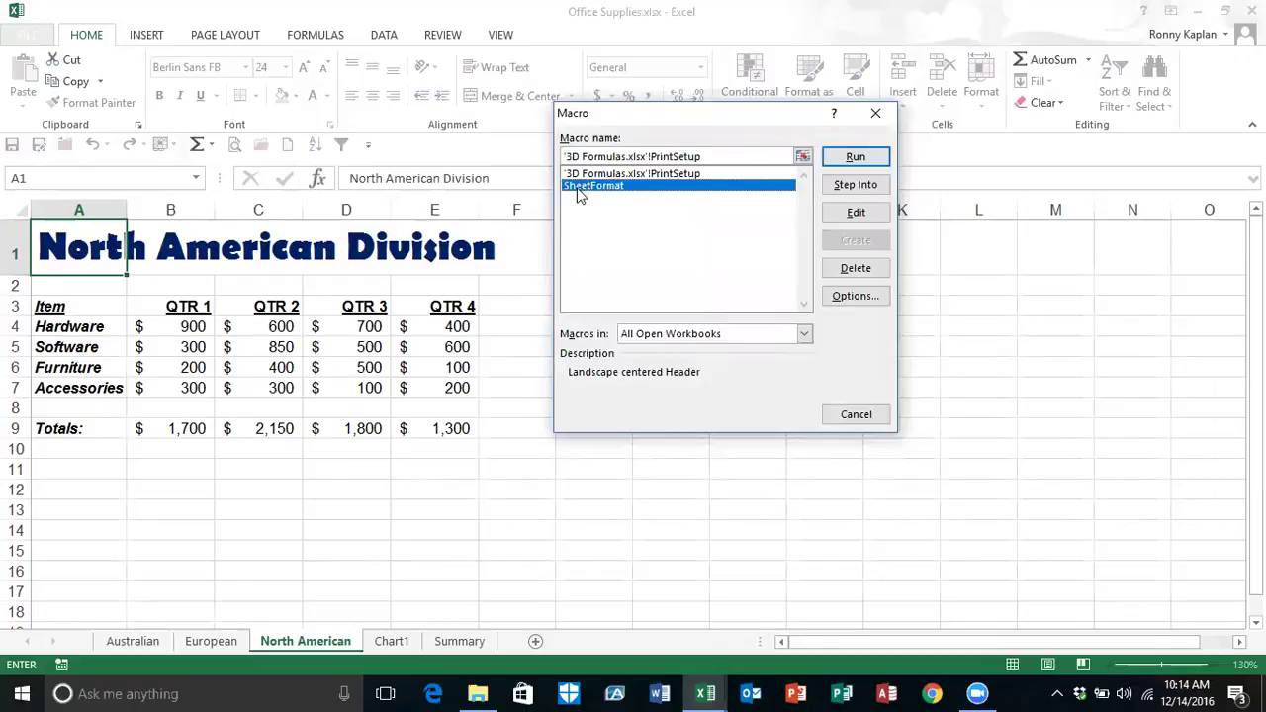
pyautogui.click(858, 158)
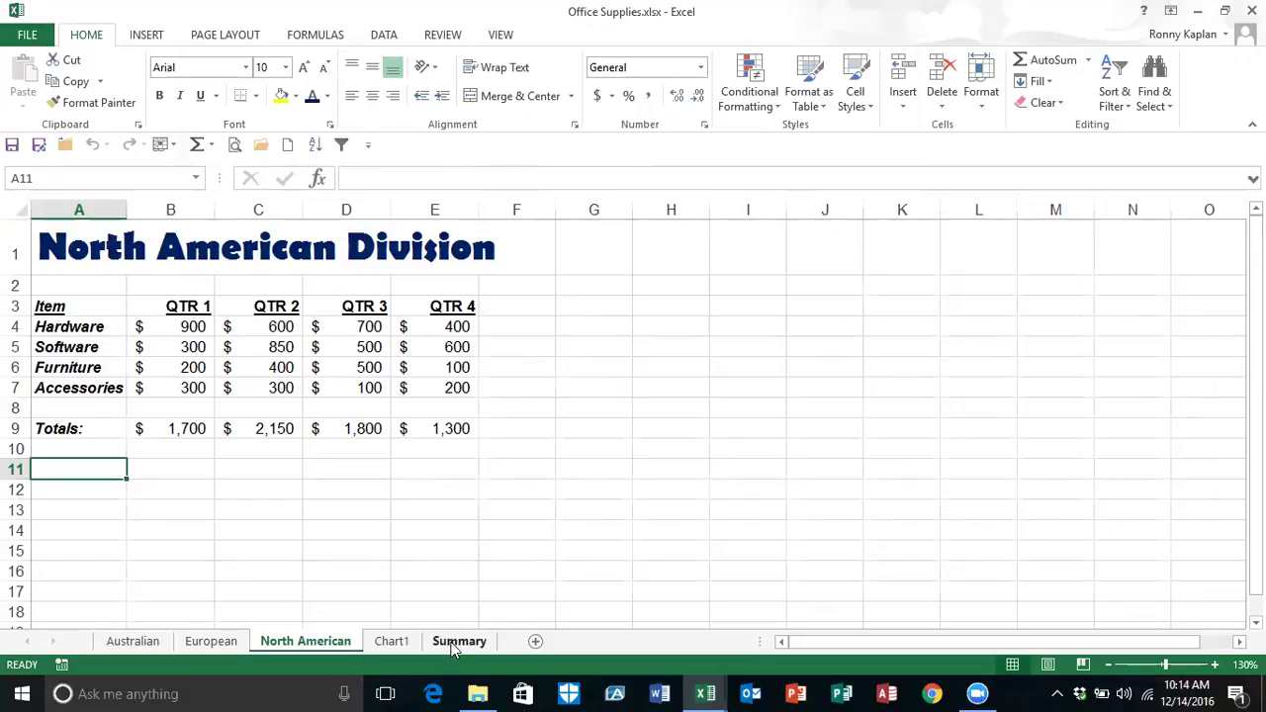
# Step: On the Summary sheet, add PrintSetup and SheetFormat macro buttons to the Quick Access Toolbar
pyautogui.click(459, 641)
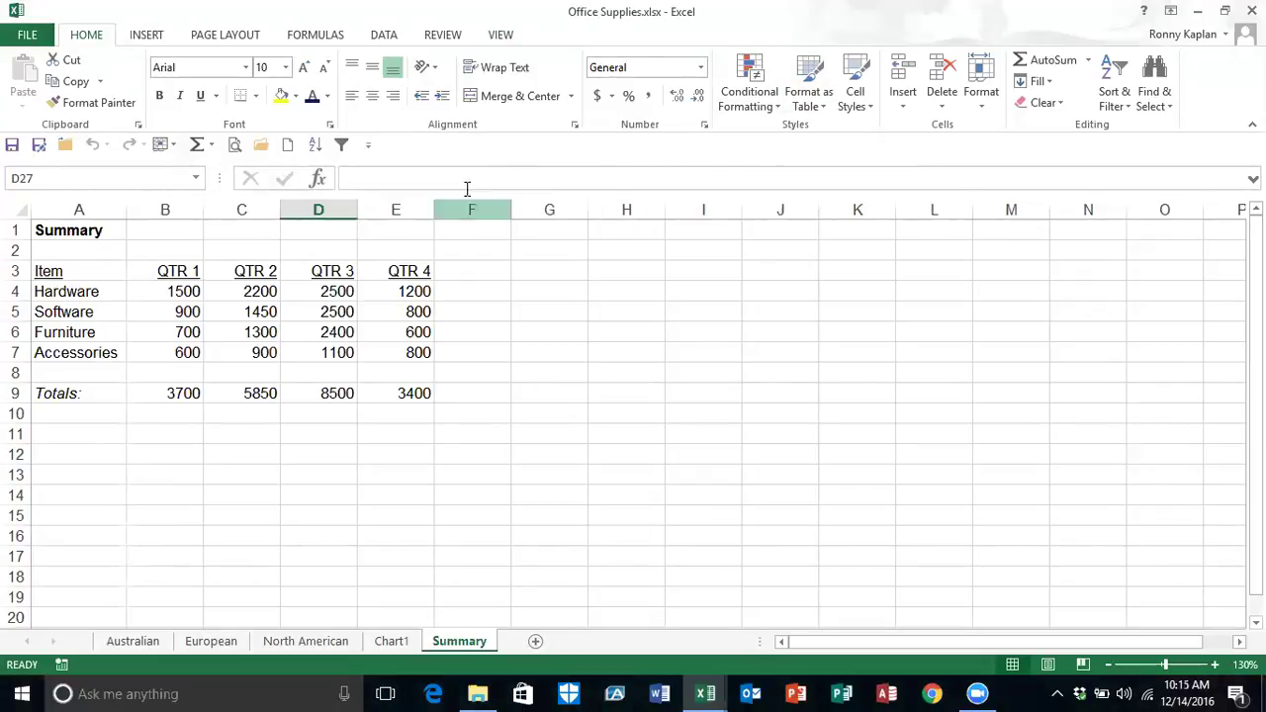
pyautogui.click(368, 148)
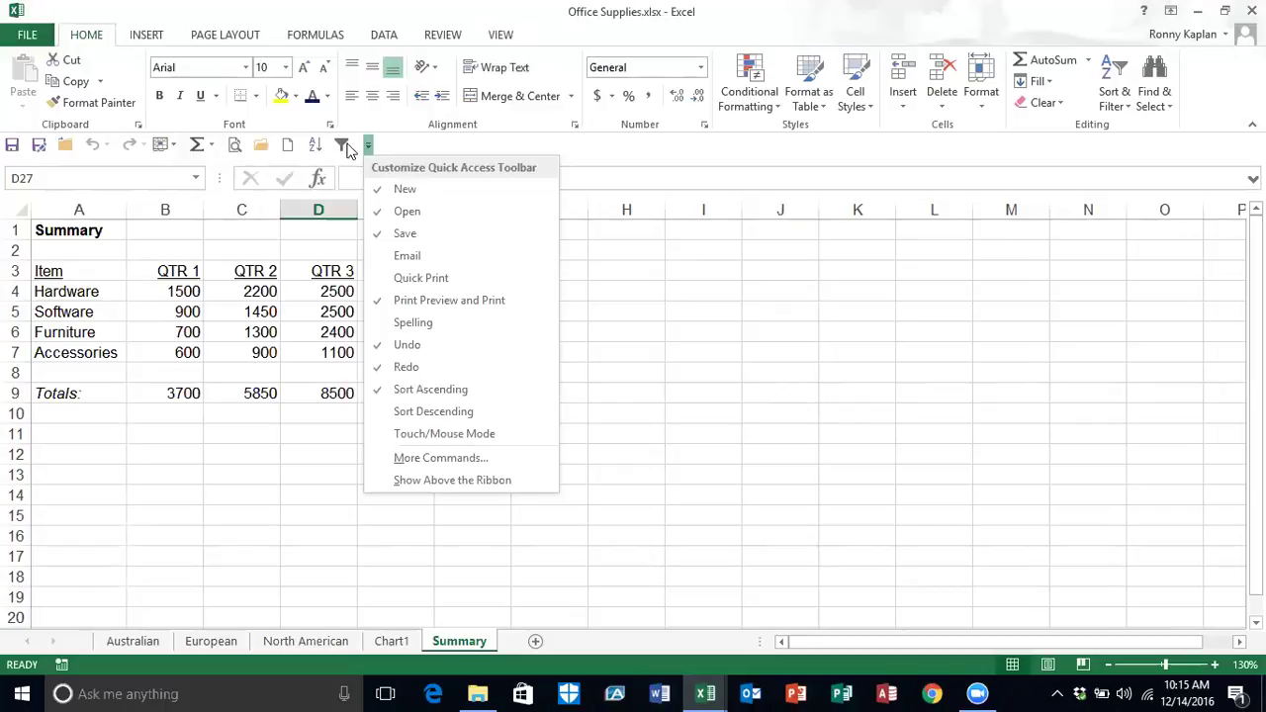
pyautogui.click(416, 460)
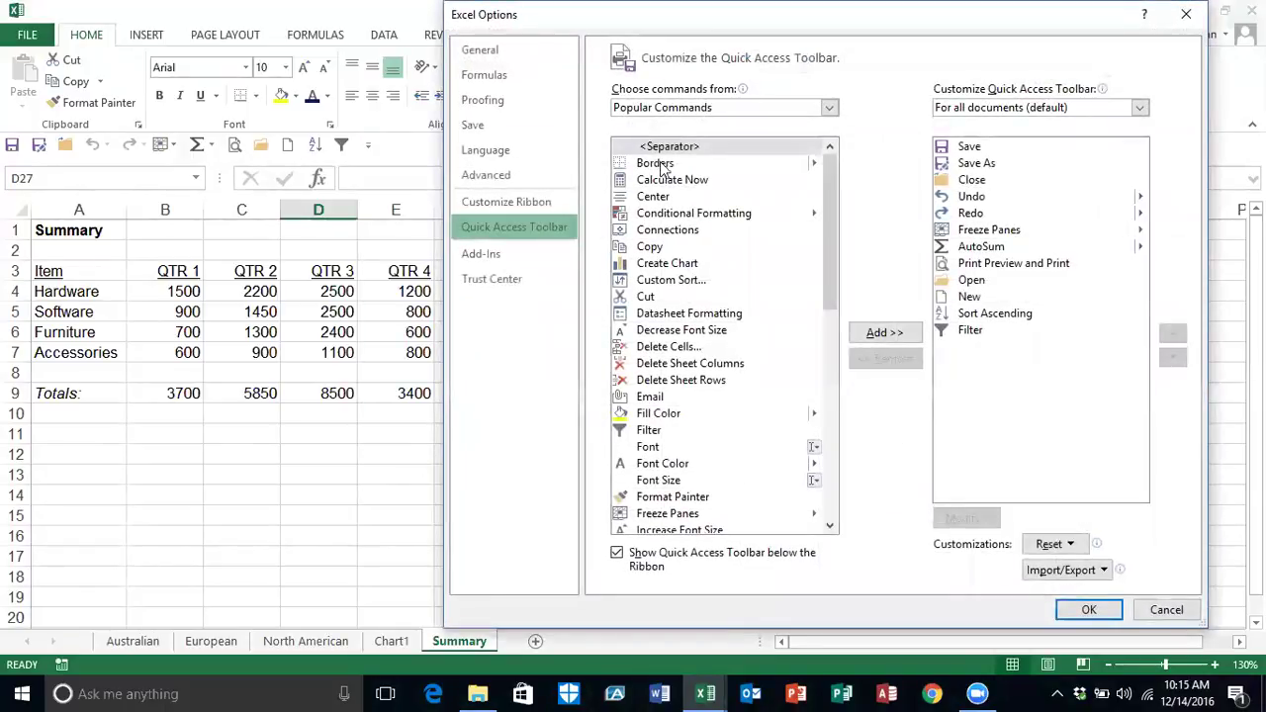
pyautogui.click(828, 108)
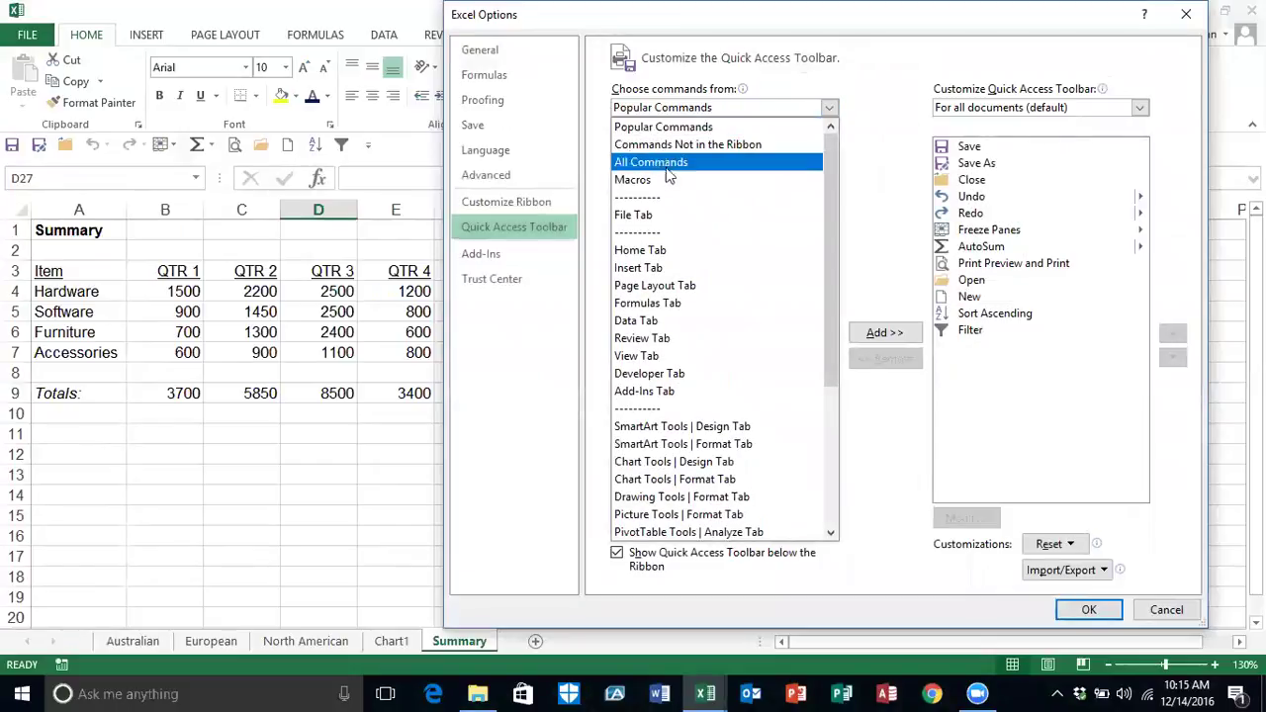
pyautogui.click(651, 183)
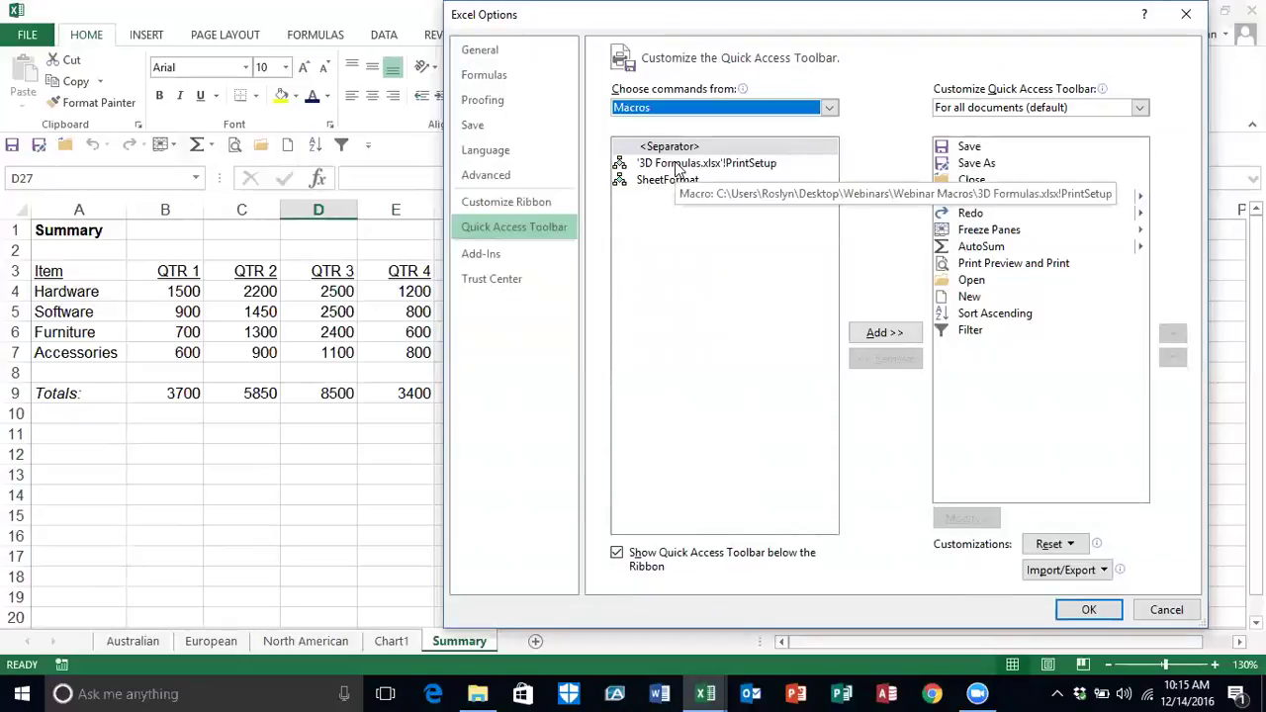
pyautogui.doubleClick(677, 165)
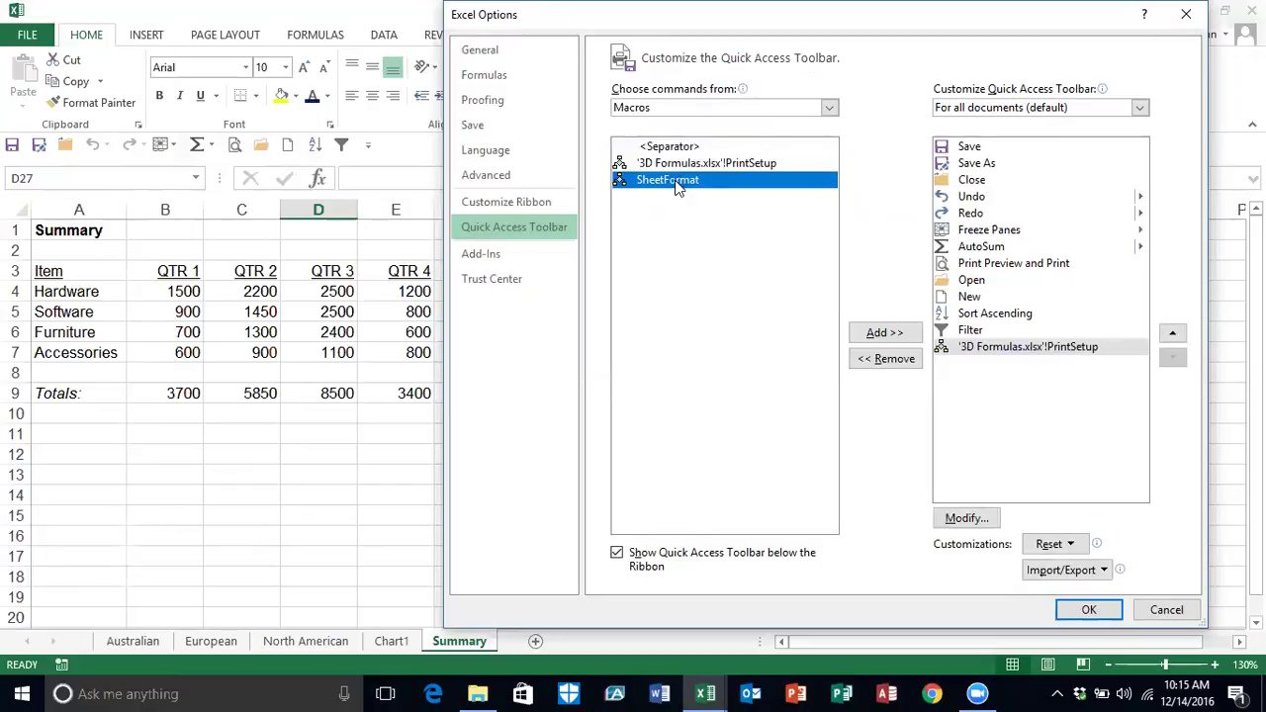
pyautogui.doubleClick(678, 180)
pyautogui.doubleClick(678, 180)
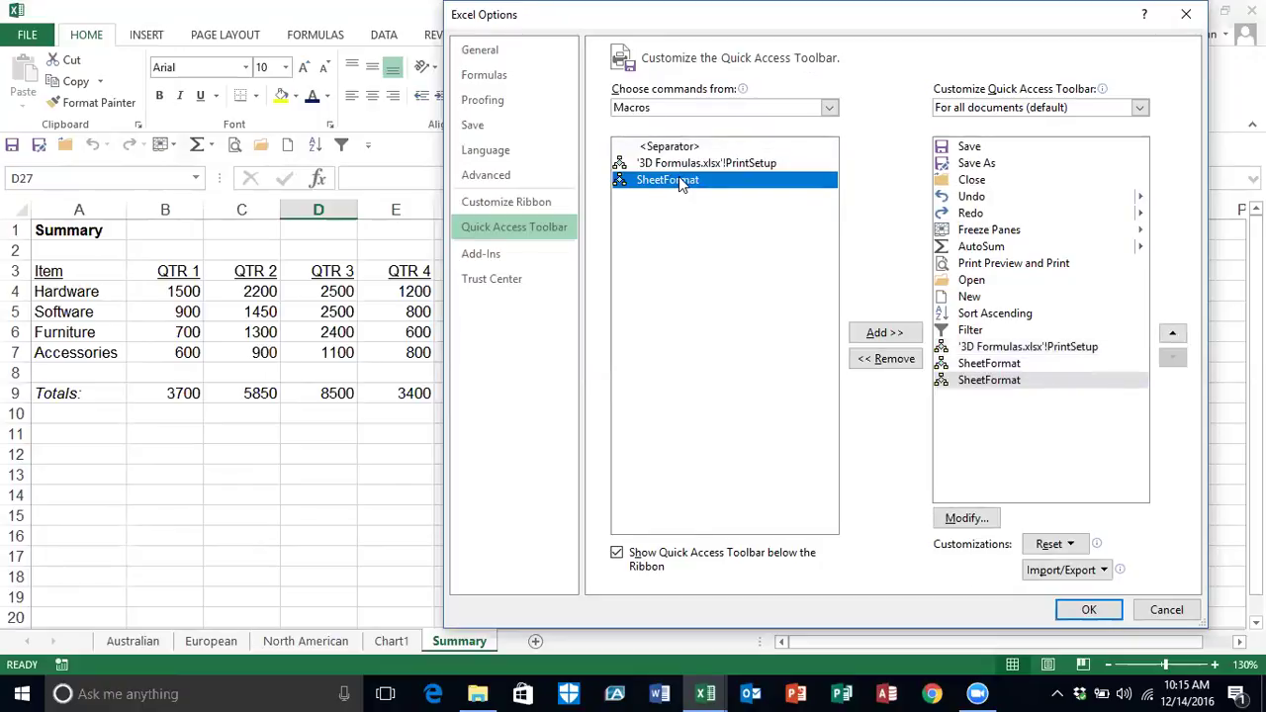
pyautogui.click(887, 359)
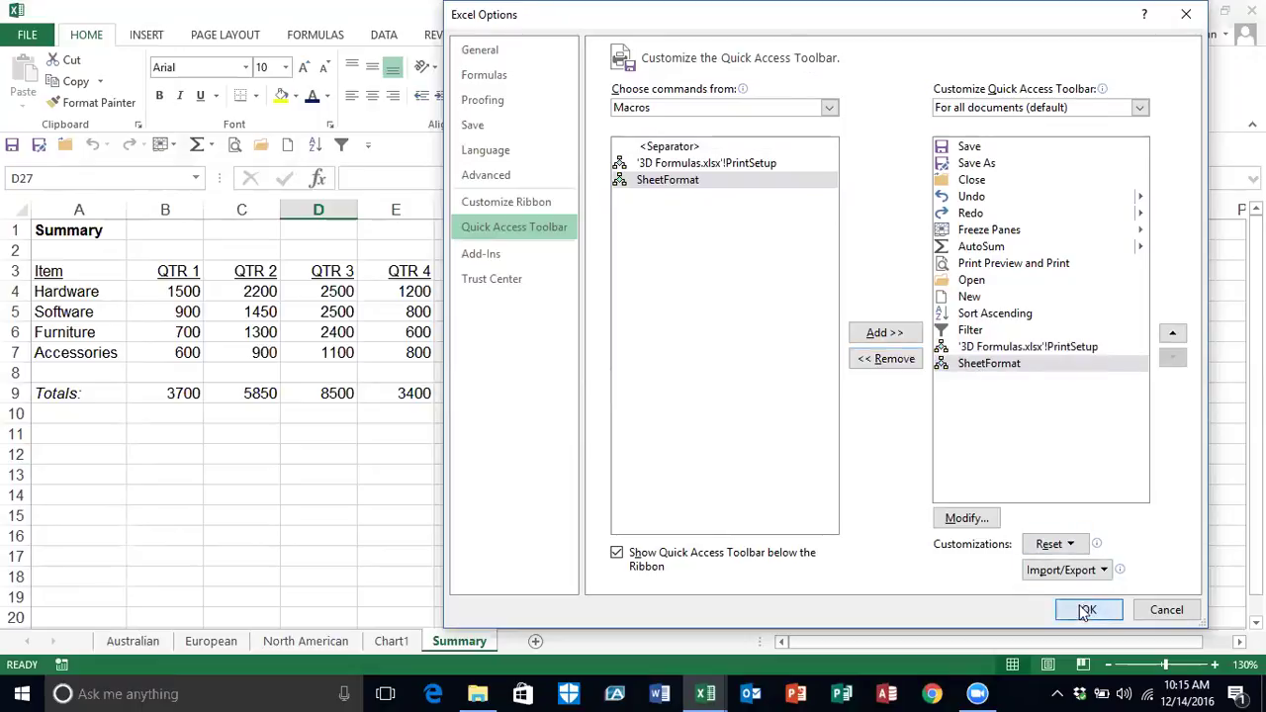
pyautogui.click(1085, 608)
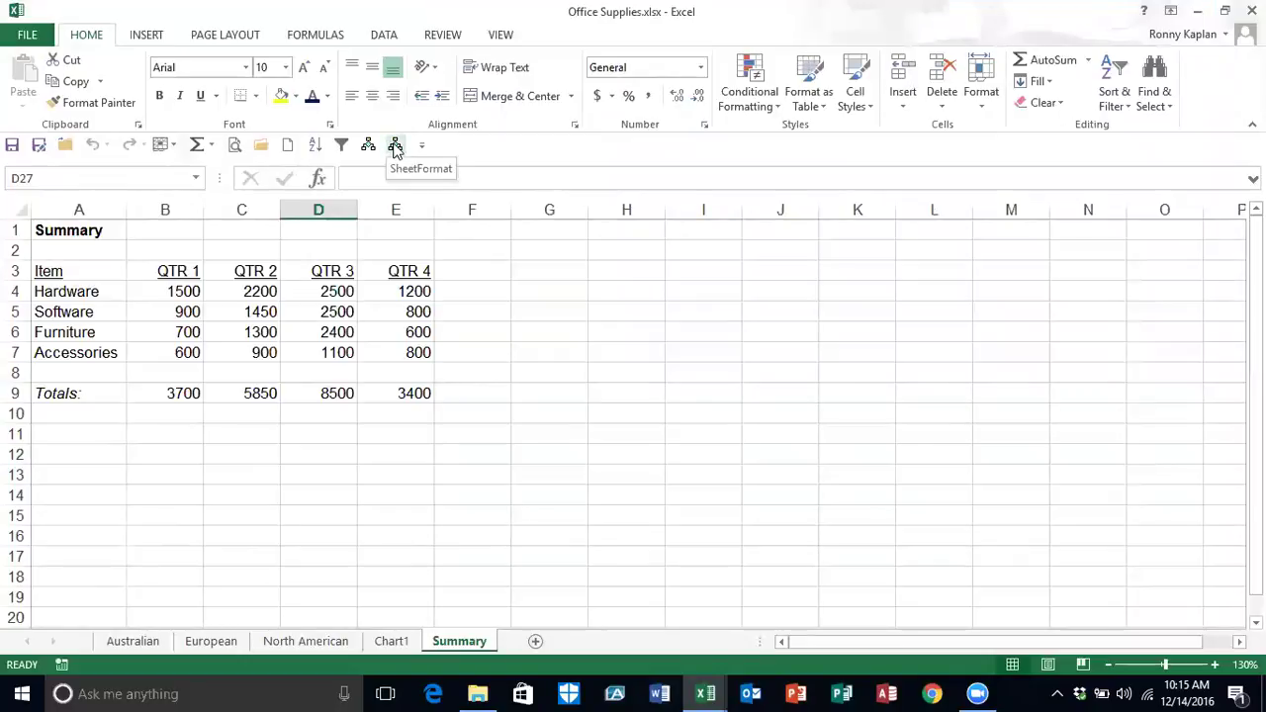
# Step: Run SheetFormat on the Summary sheet using its Quick Access Toolbar button
pyautogui.click(395, 145)
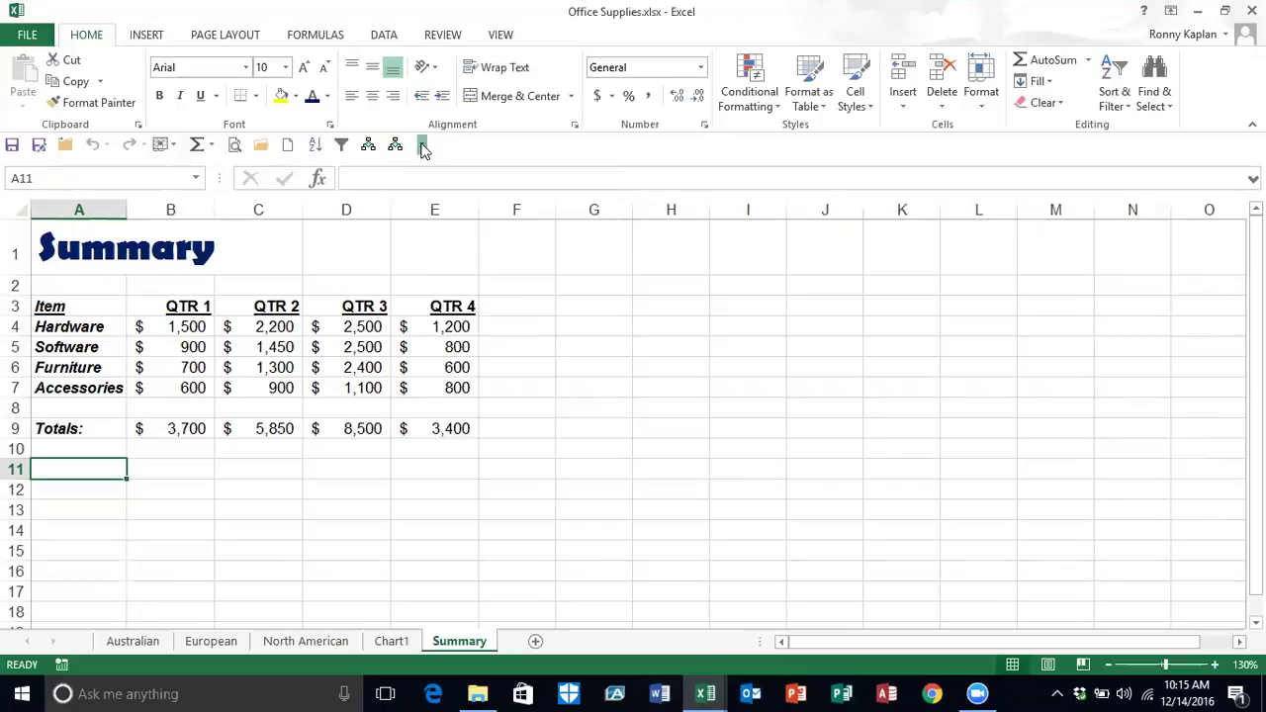
pyautogui.click(422, 146)
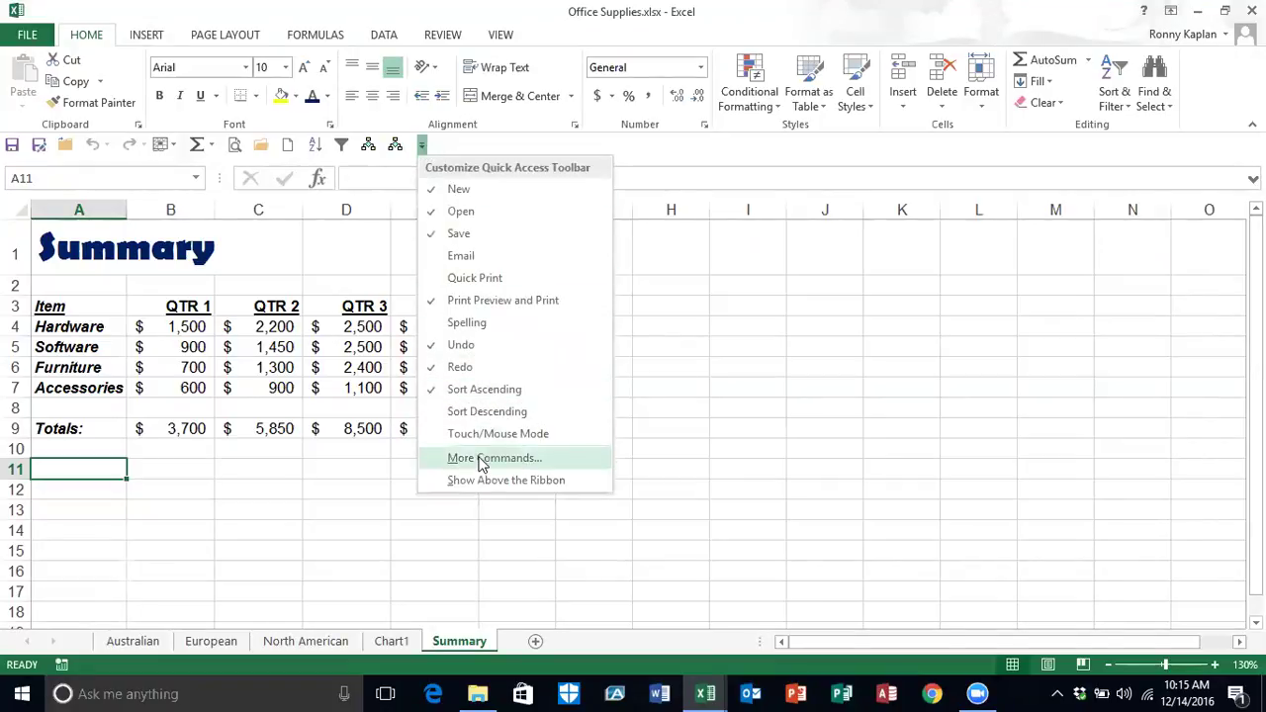
# Step: Change the SheetFormat toolbar button's icon to the grid symbol via Modify
pyautogui.click(481, 460)
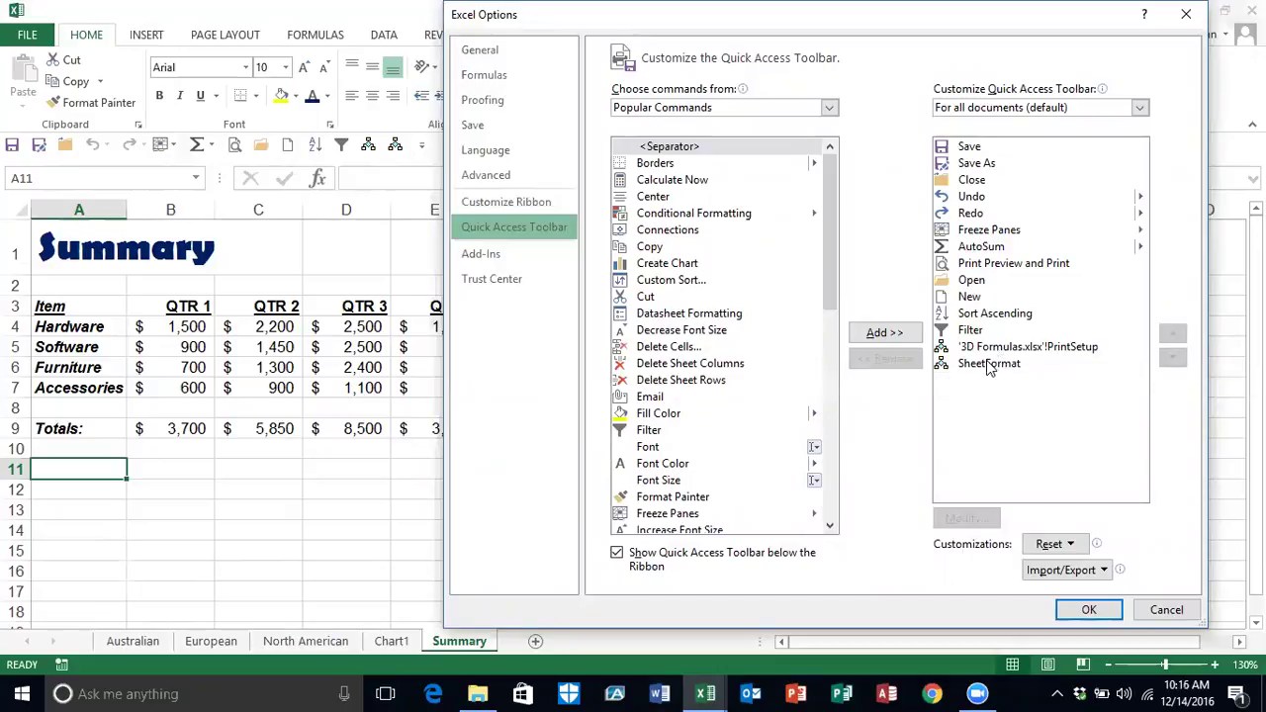
pyautogui.click(988, 365)
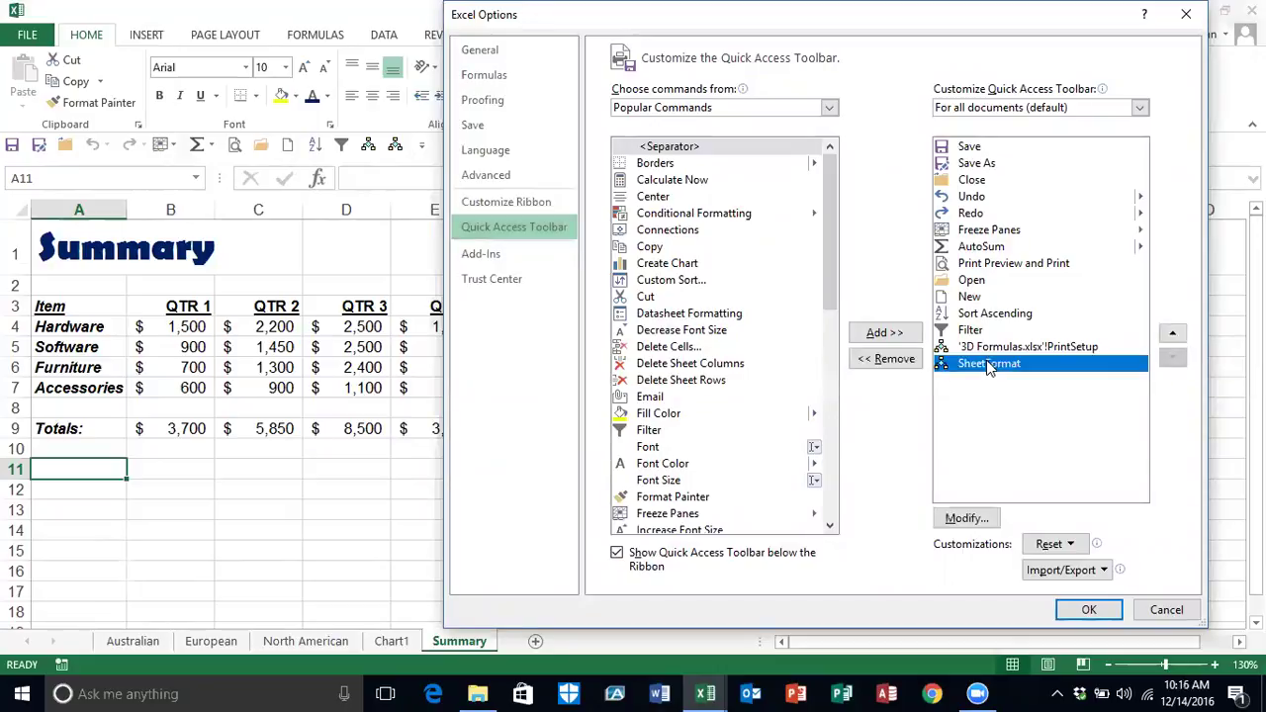
pyautogui.click(972, 522)
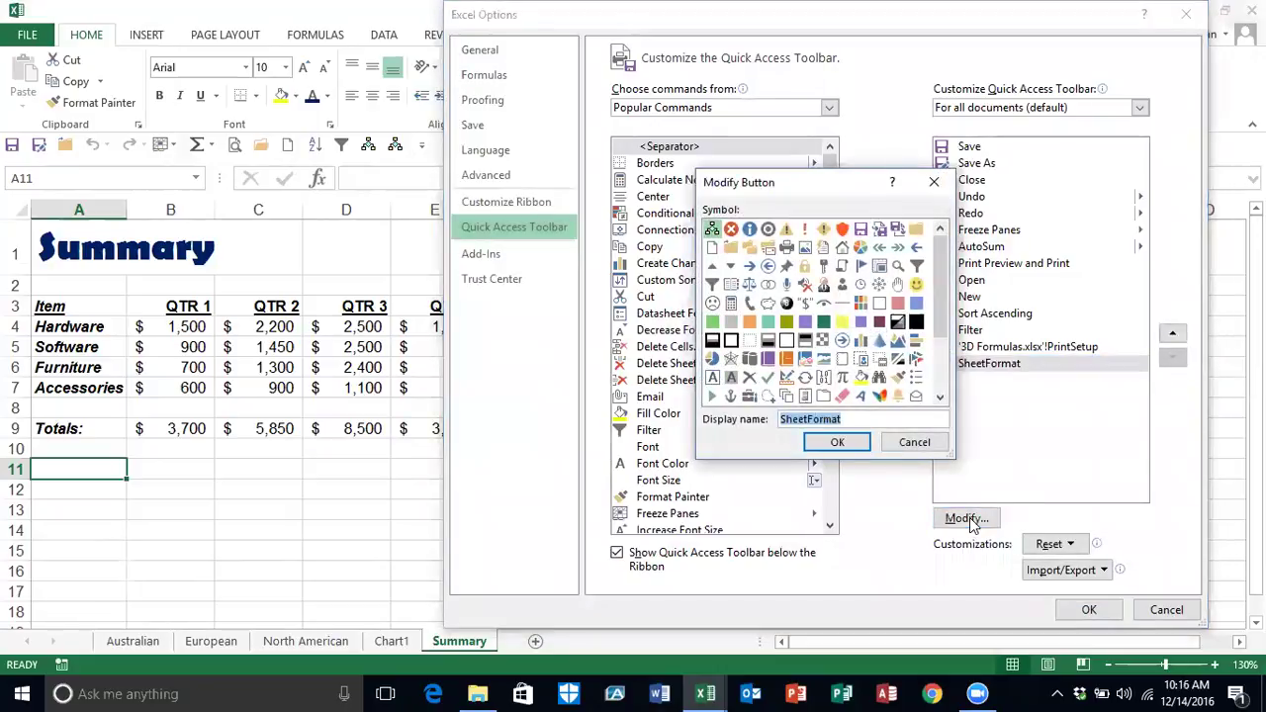
pyautogui.moveTo(944, 301); pyautogui.dragTo(949, 364)
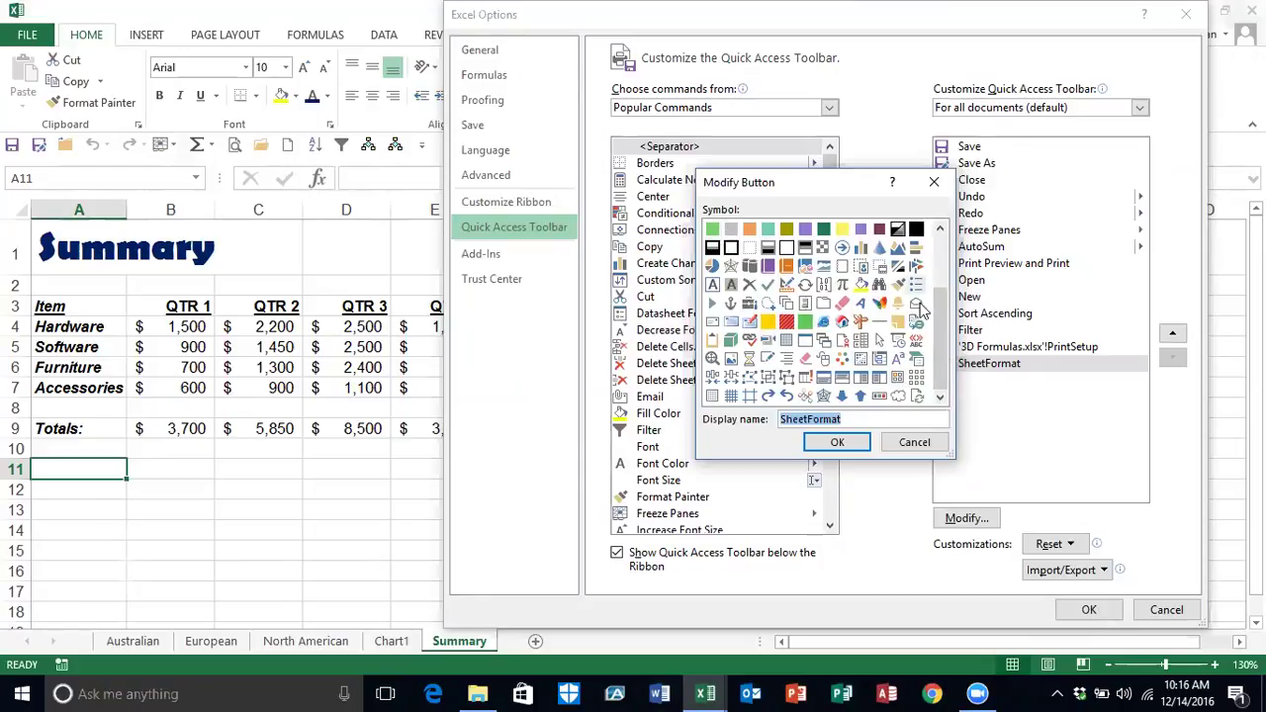
pyautogui.click(915, 379)
pyautogui.click(839, 443)
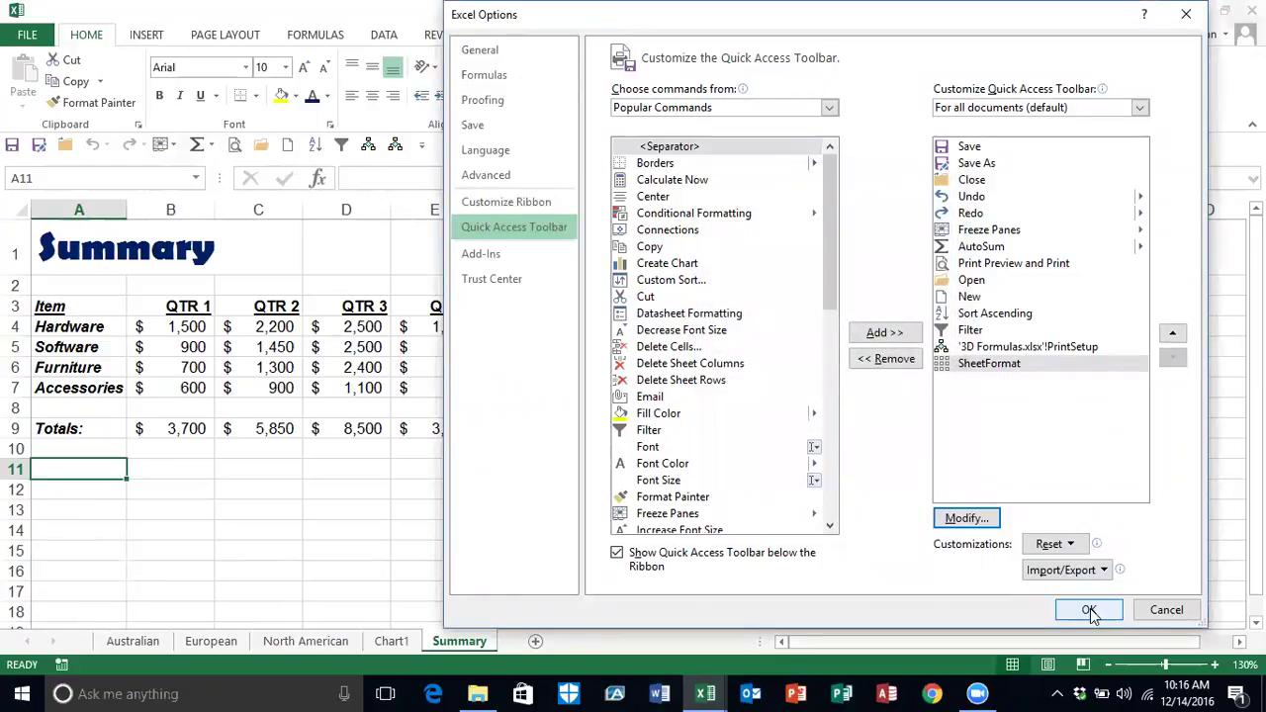
pyautogui.click(1088, 610)
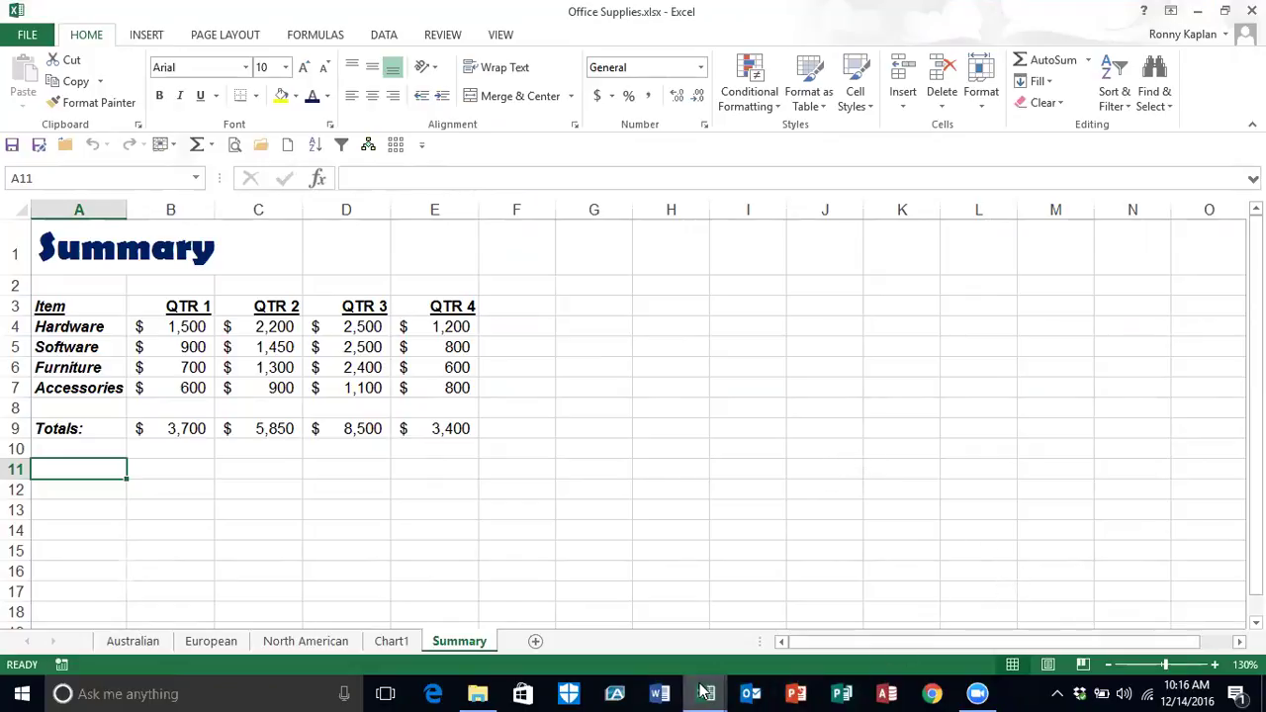
# Step: Bring Multiple.xlsx to the front, browse the Philadelphia, Boston, San Francisco and Dallas sheets, and end on New York
pyautogui.moveTo(704, 693)
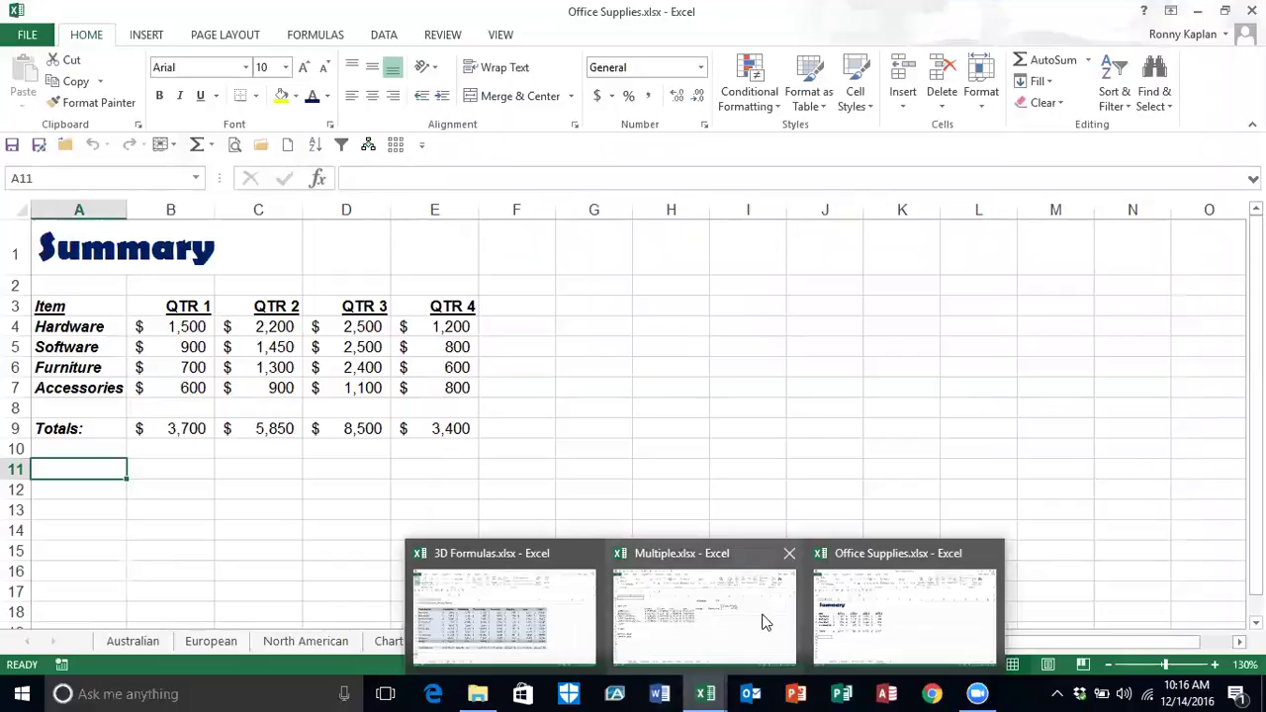
pyautogui.click(759, 615)
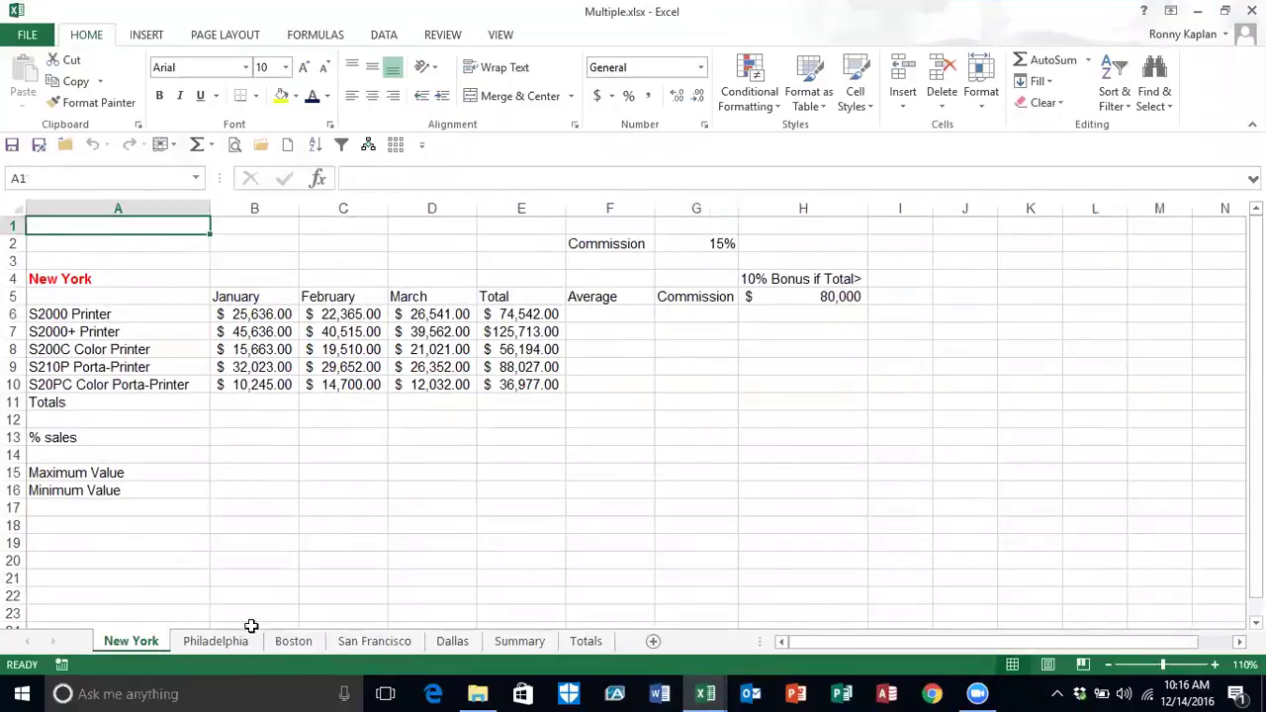
pyautogui.click(218, 642)
pyautogui.click(295, 643)
pyautogui.click(346, 641)
pyautogui.click(447, 642)
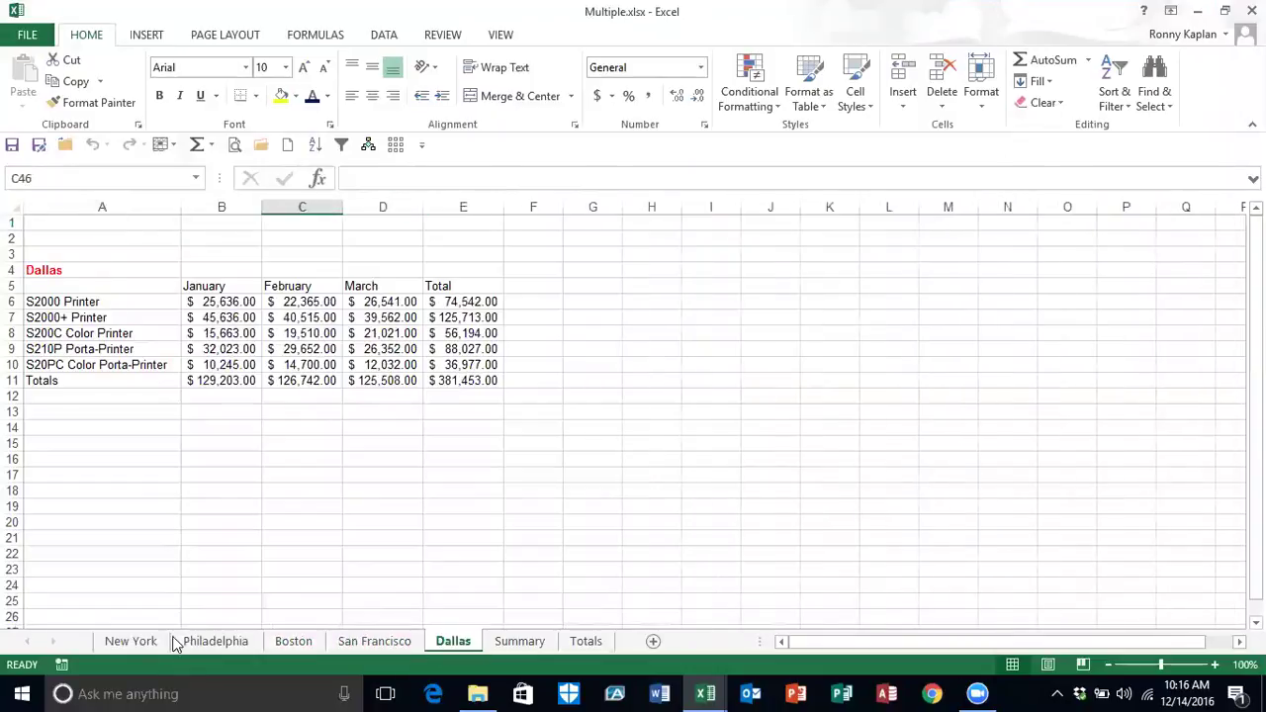
pyautogui.click(136, 642)
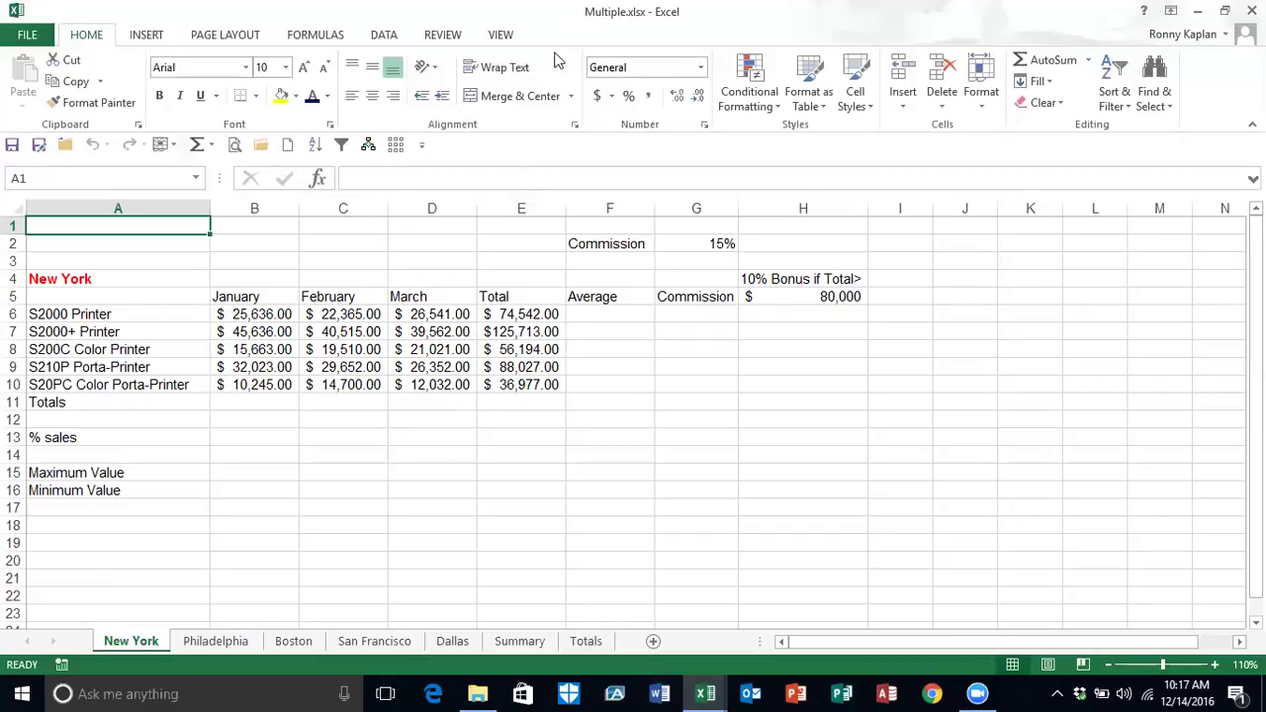
# Step: Turn on Use Relative References from the View tab's Macros list
pyautogui.click(502, 36)
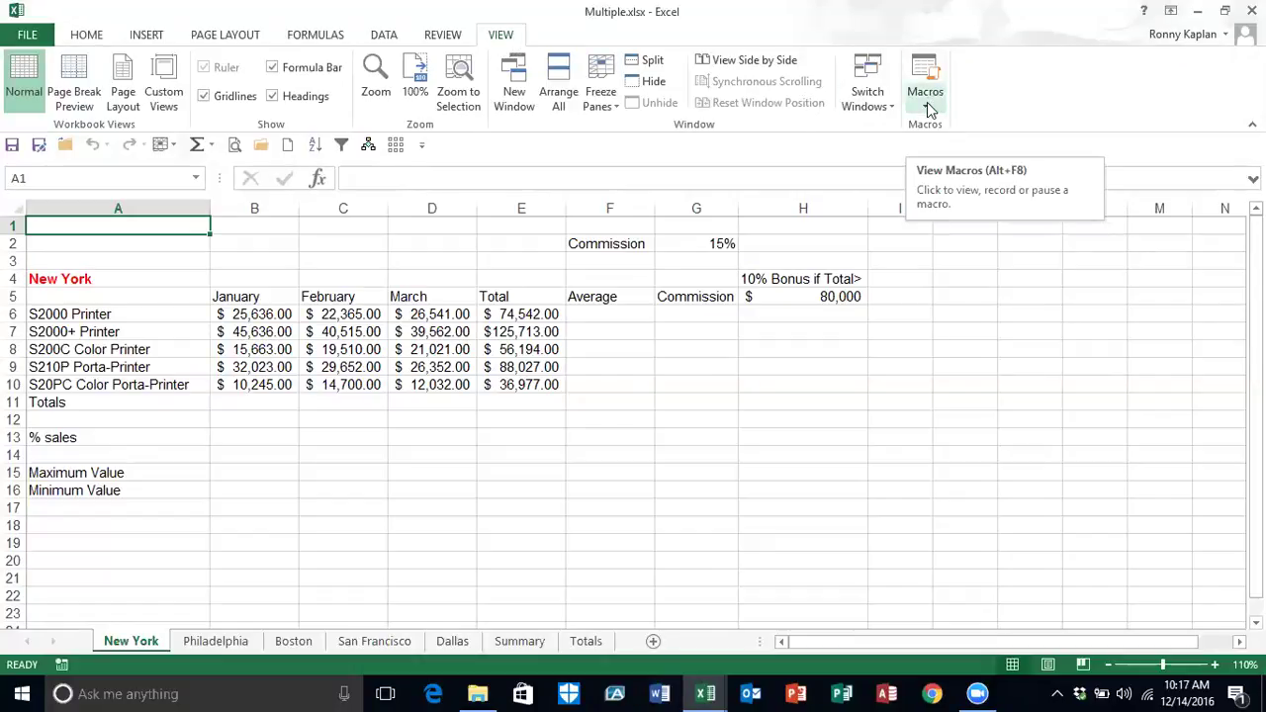
pyautogui.click(927, 104)
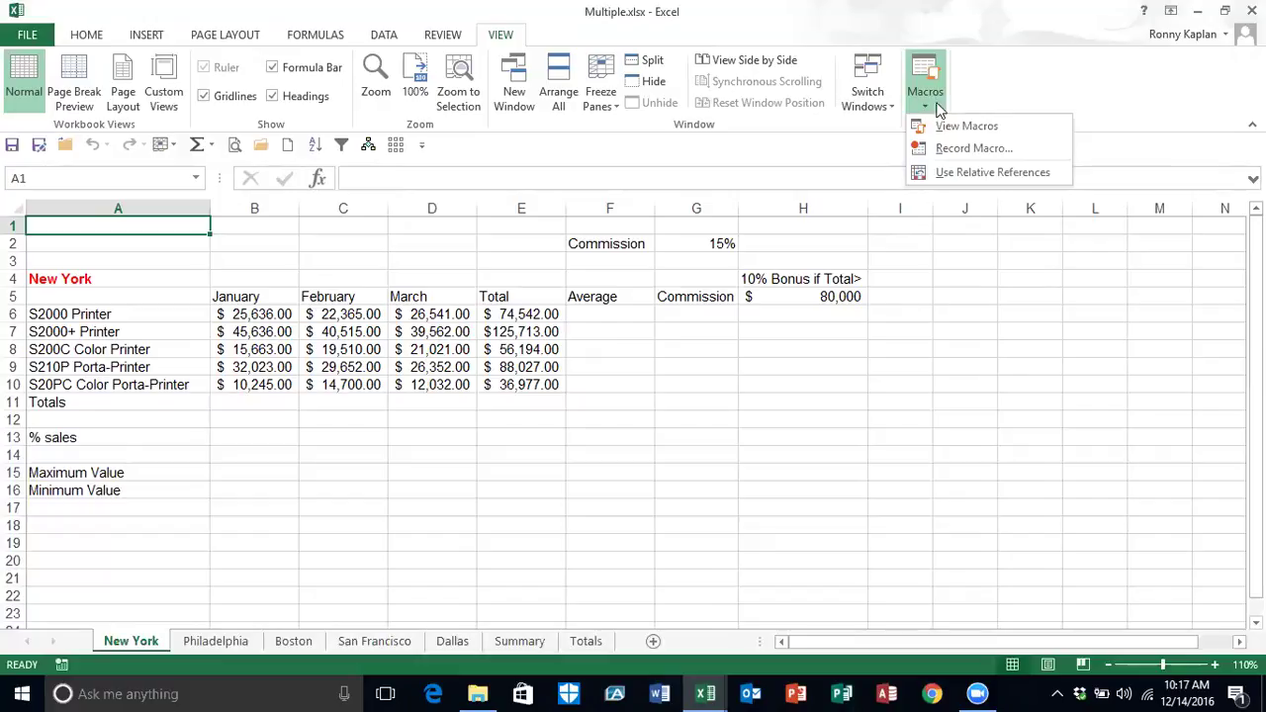
pyautogui.click(958, 174)
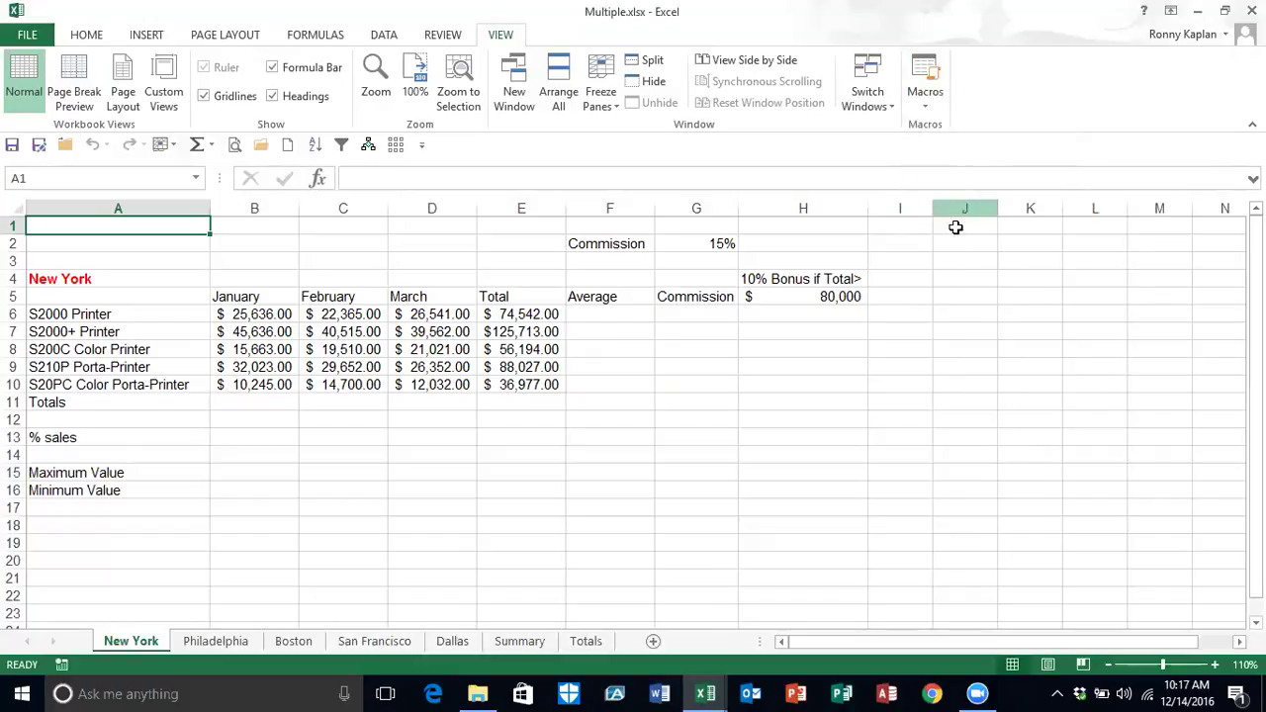
pyautogui.click(936, 109)
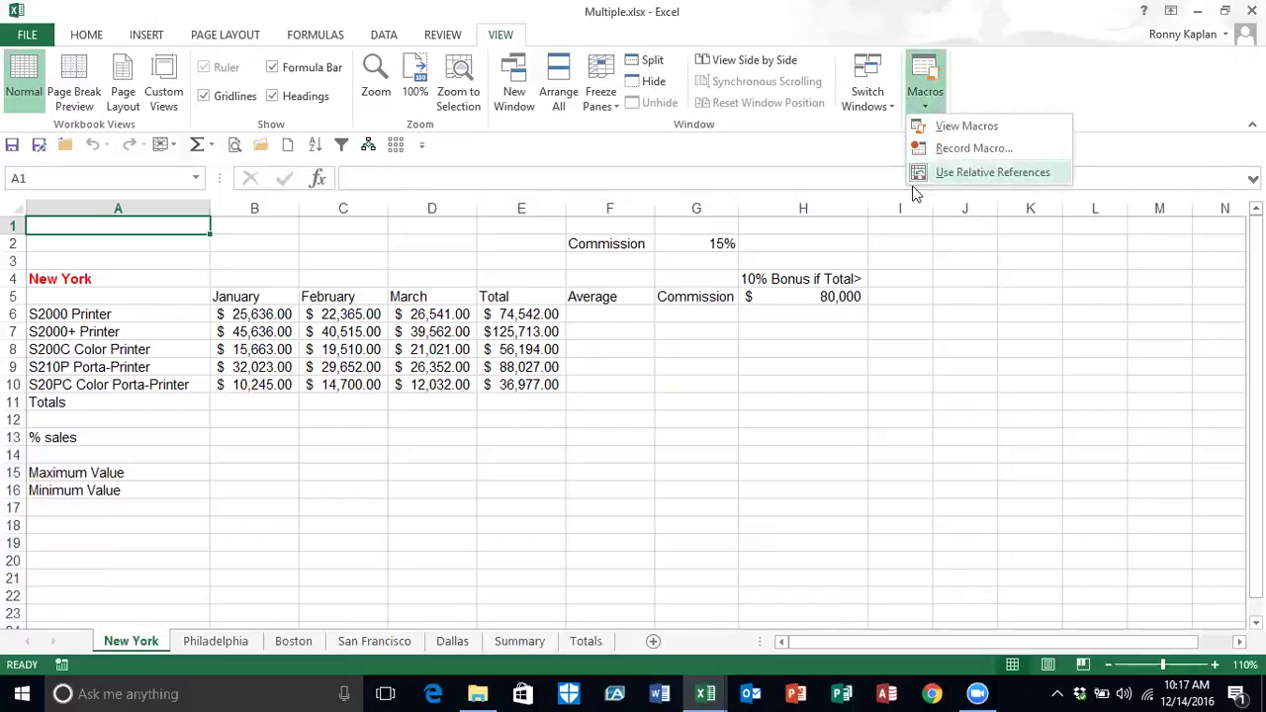
pyautogui.click(908, 273)
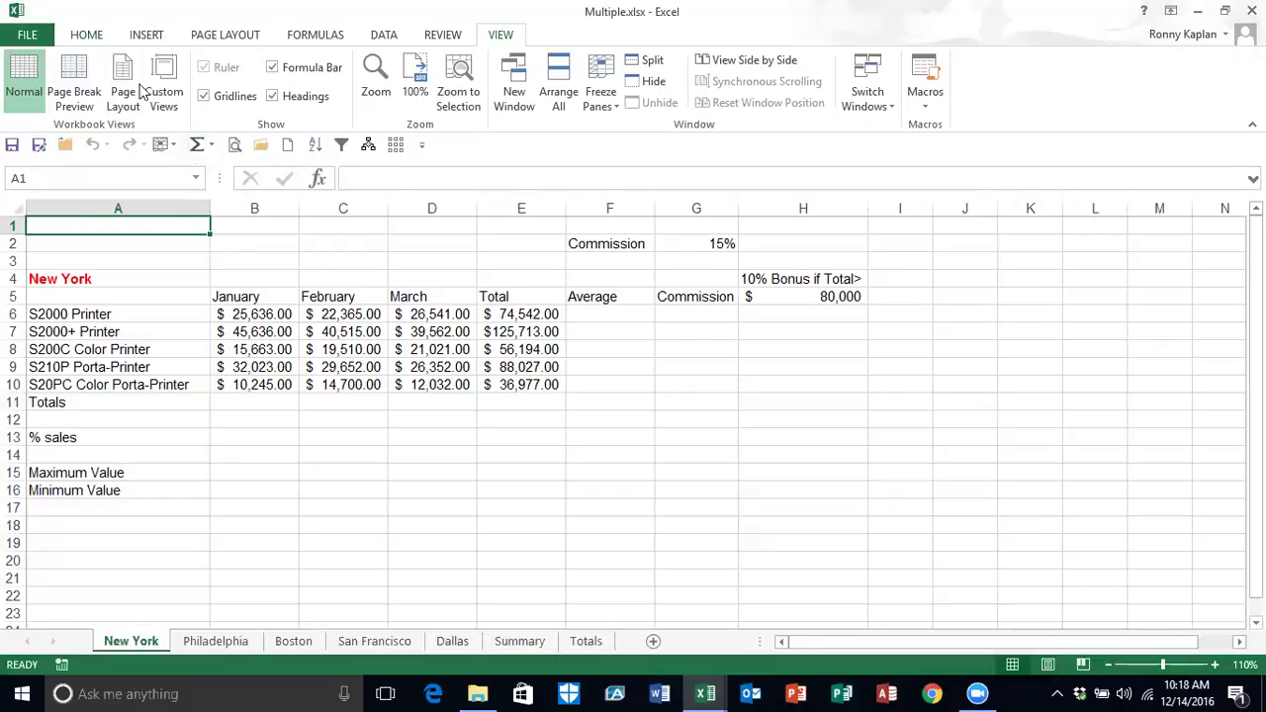
# Step: Start recording a new macro named CoNameAdd
pyautogui.click(61, 667)
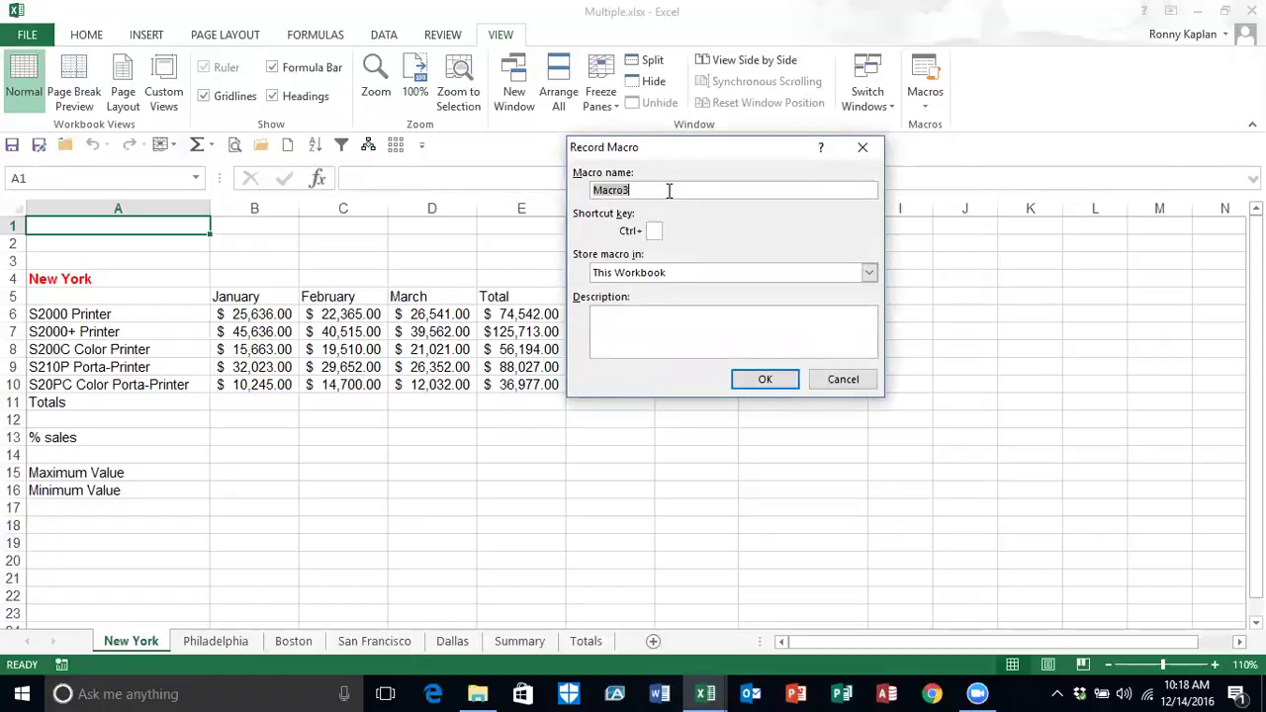
pyautogui.write('CoNameAdd')
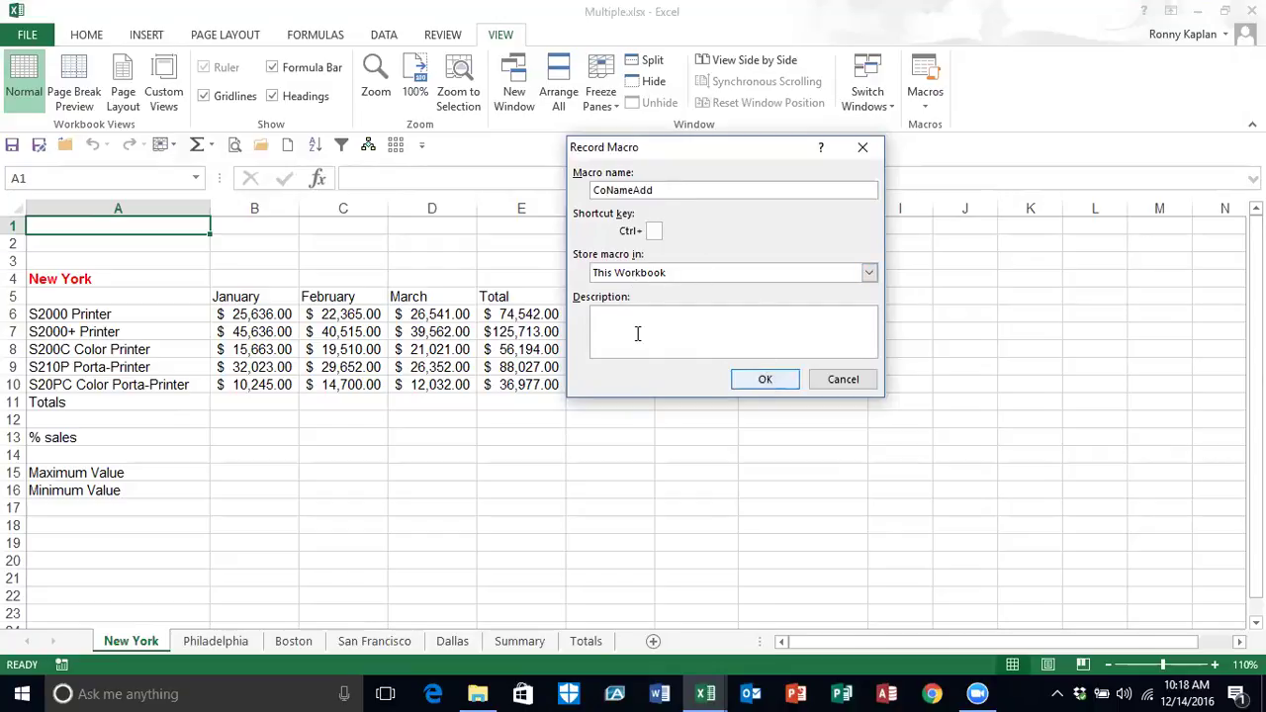
pyautogui.click(765, 382)
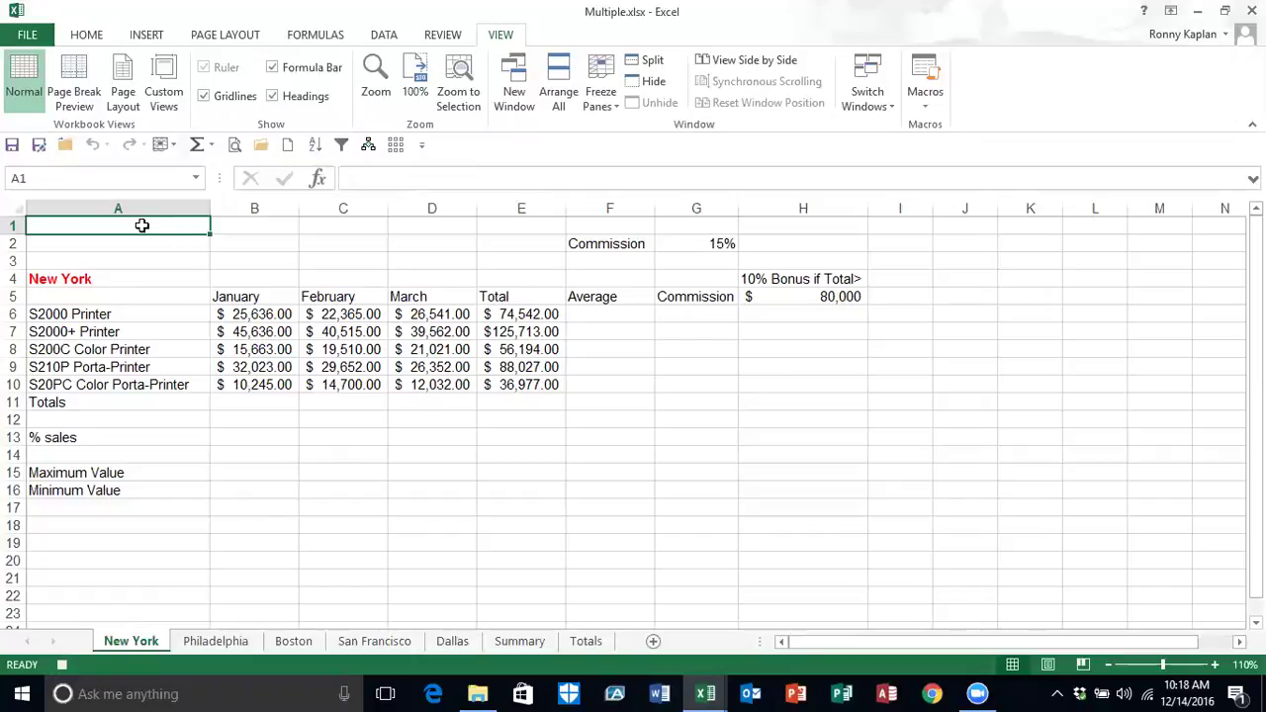
# Step: Enter 'Acme Sales Team' in A1 in 18-point bold
pyautogui.click(95, 38)
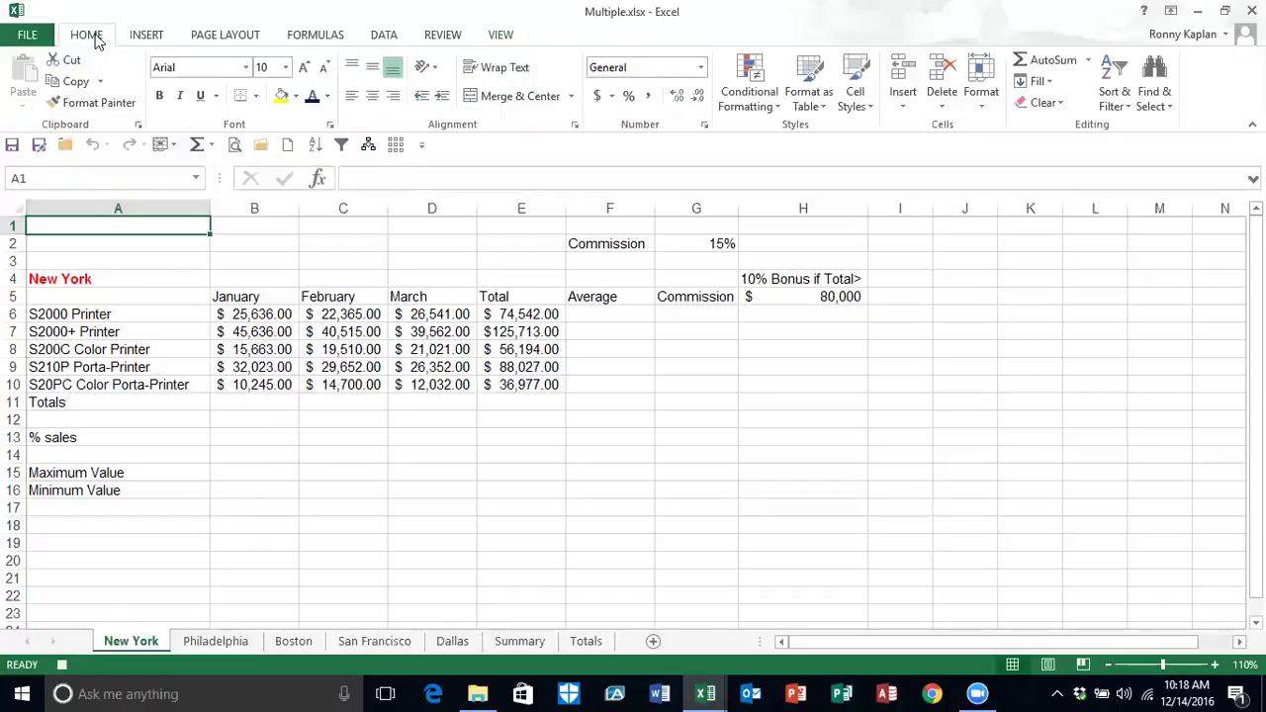
pyautogui.click(286, 67)
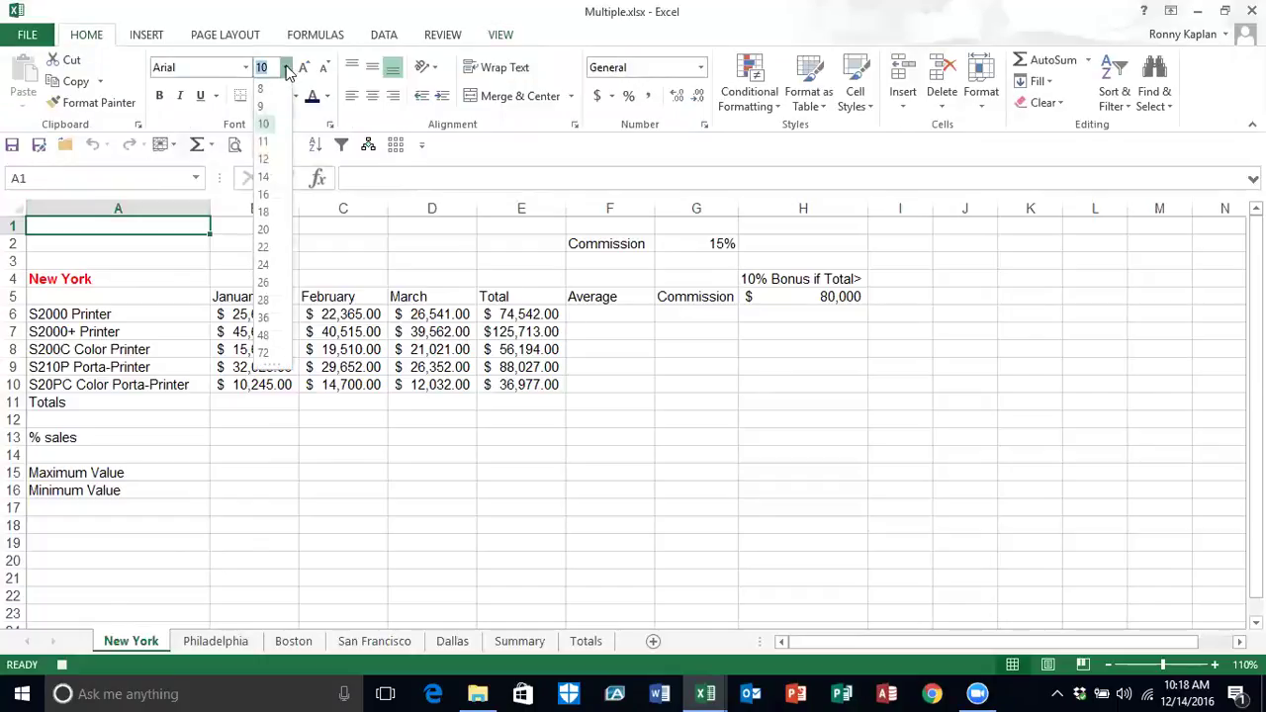
pyautogui.click(263, 211)
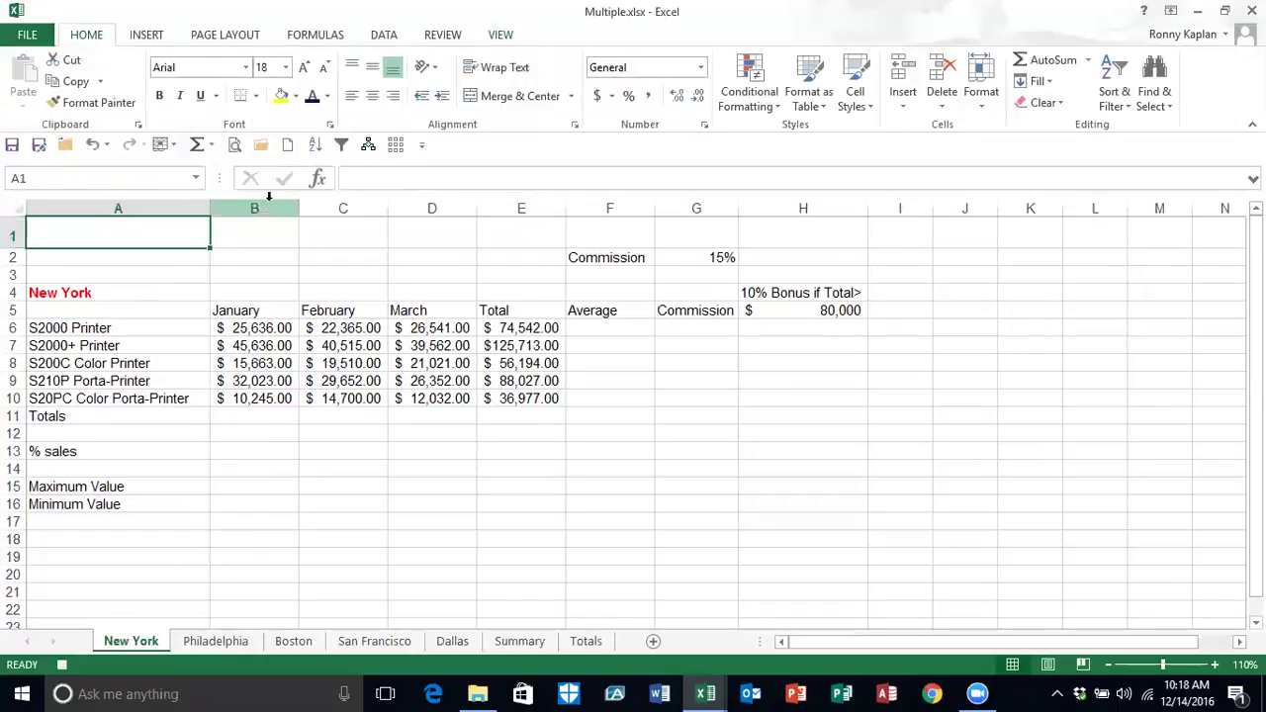
pyautogui.click(160, 96)
pyautogui.click(159, 96)
pyautogui.click(159, 96)
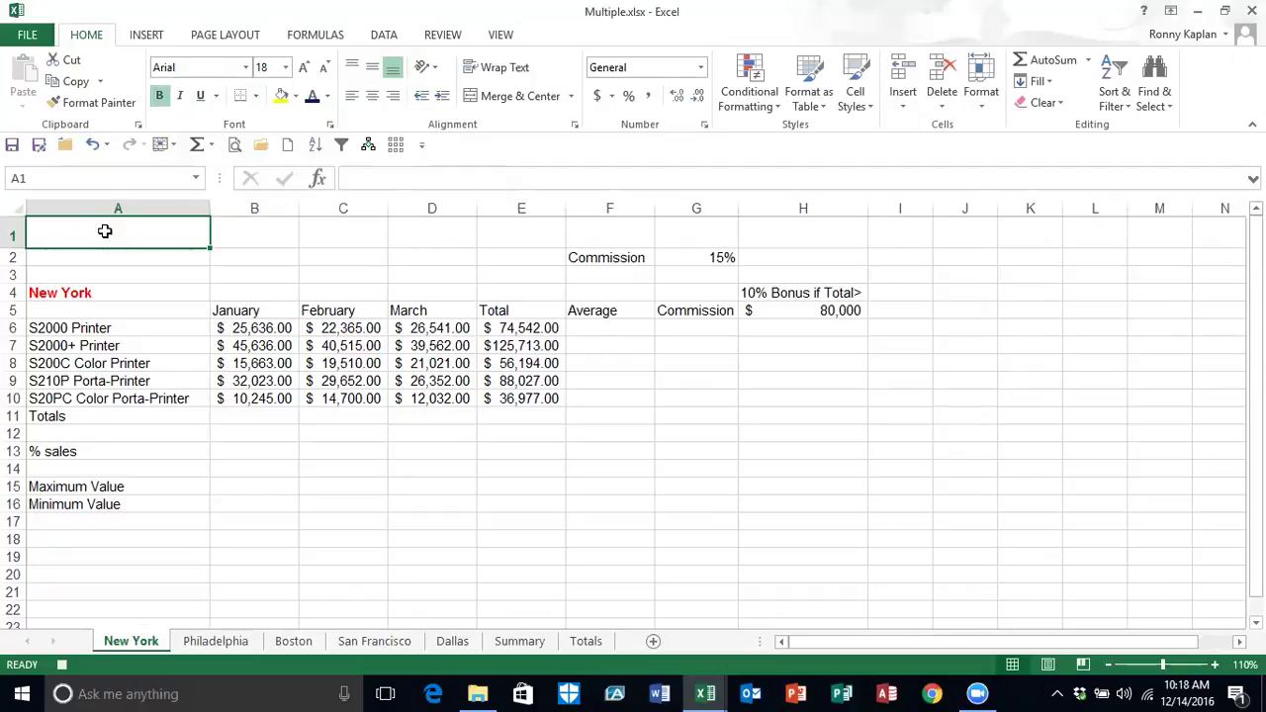
pyautogui.write('Acme')
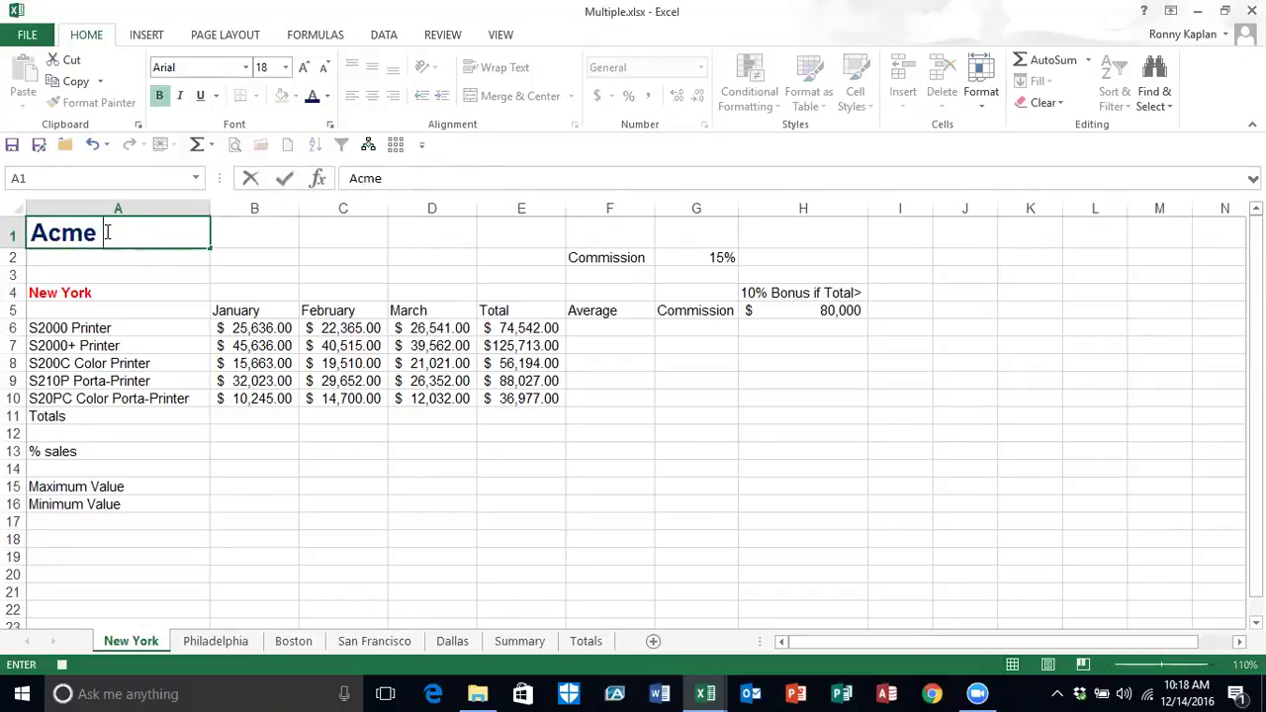
pyautogui.write(' Sale')
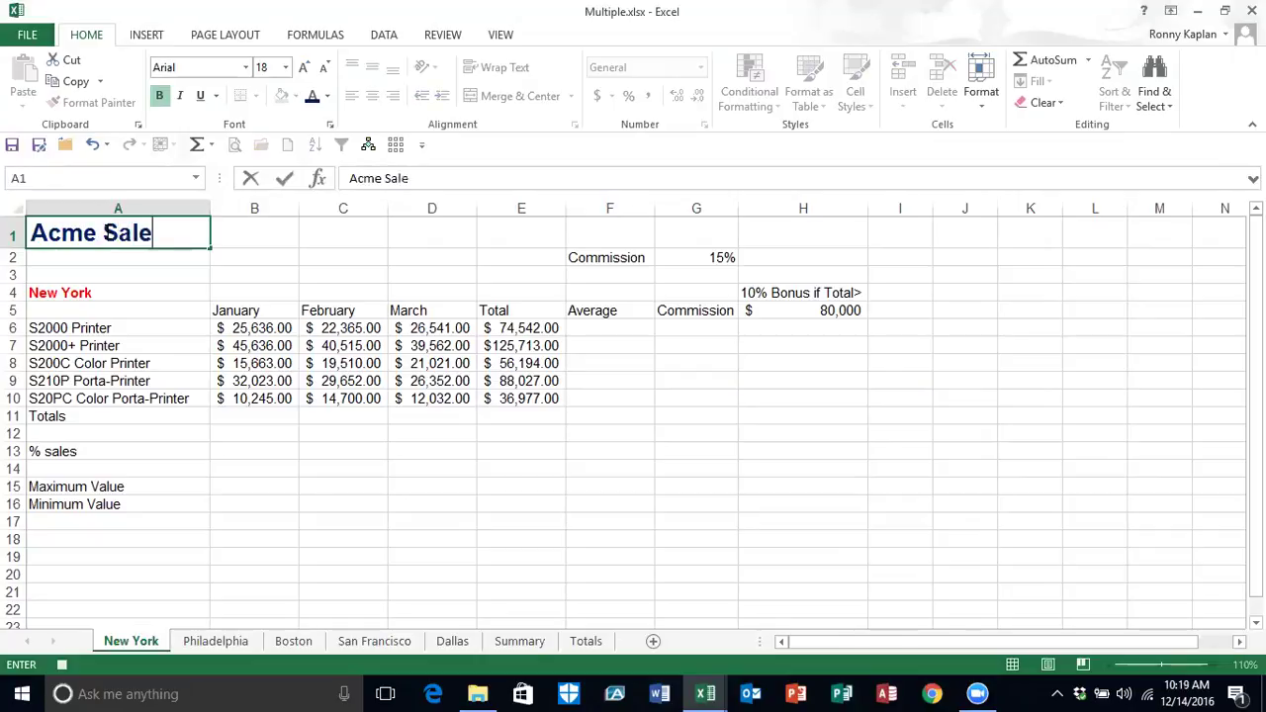
pyautogui.write('s Team')
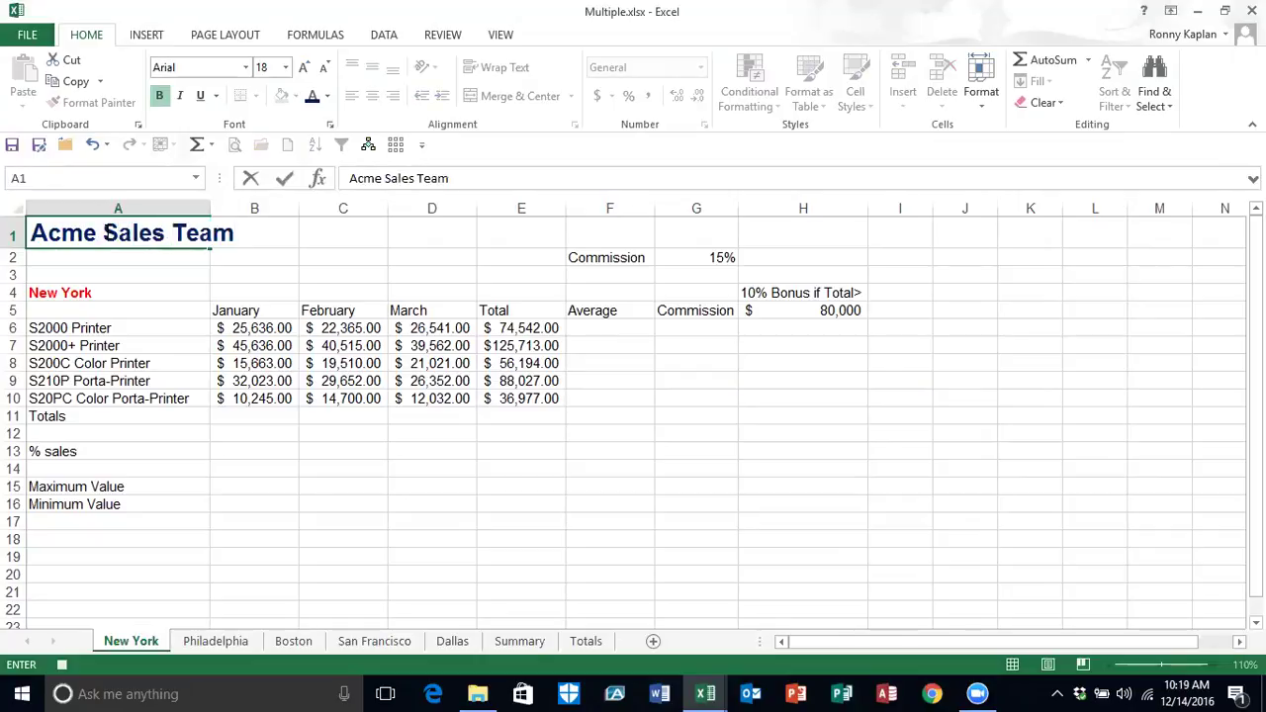
pyautogui.press('Return')
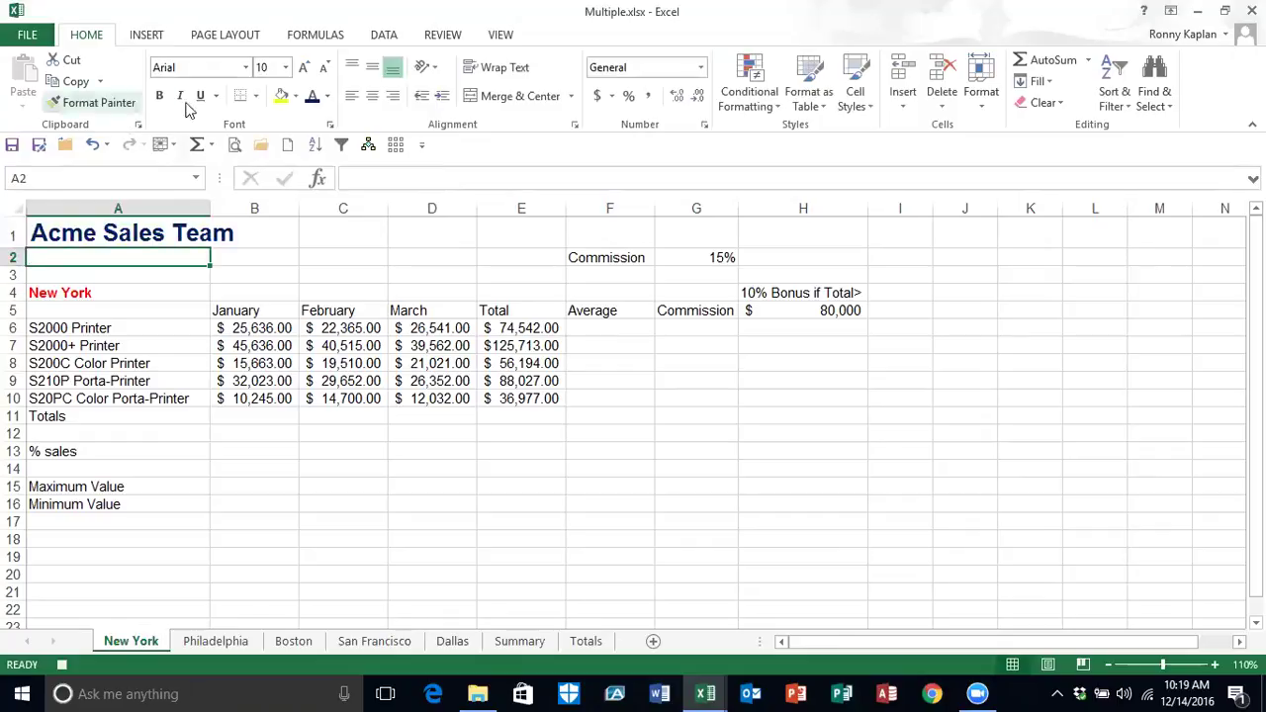
# Step: Enter the street address and city line in 12-point text in A2 and A3, then stop recording
pyautogui.click(286, 67)
pyautogui.click(262, 164)
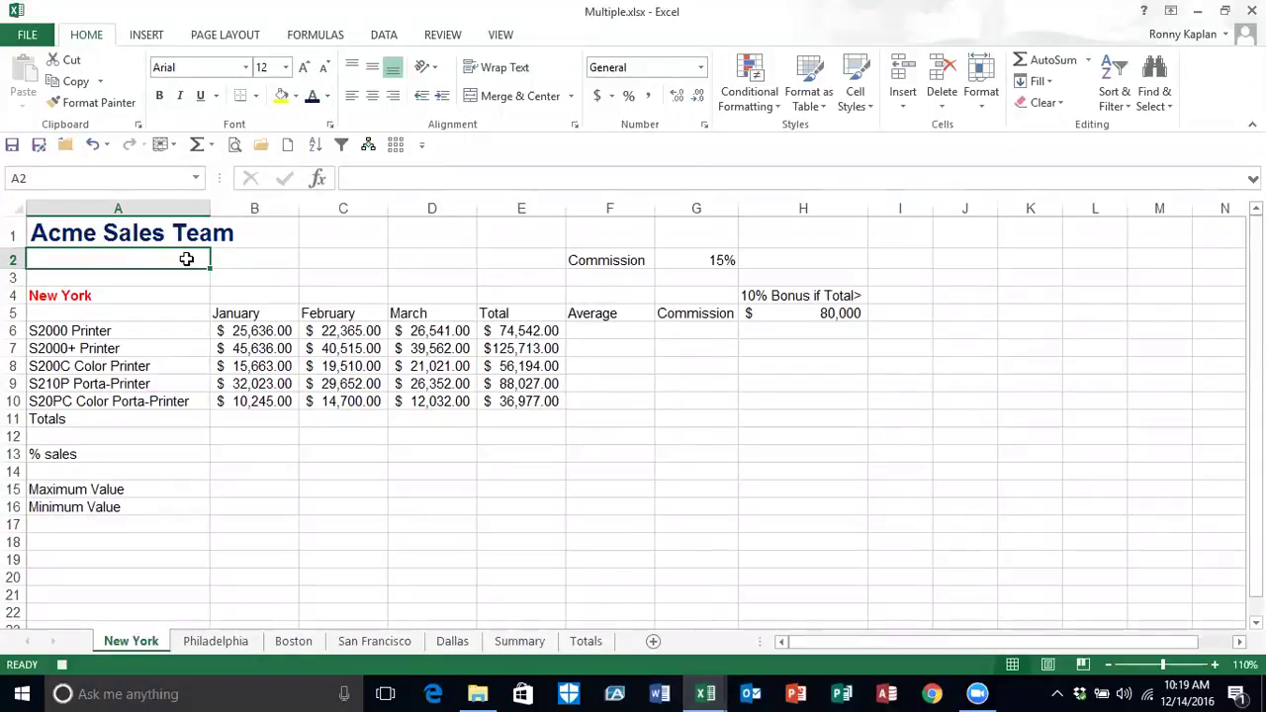
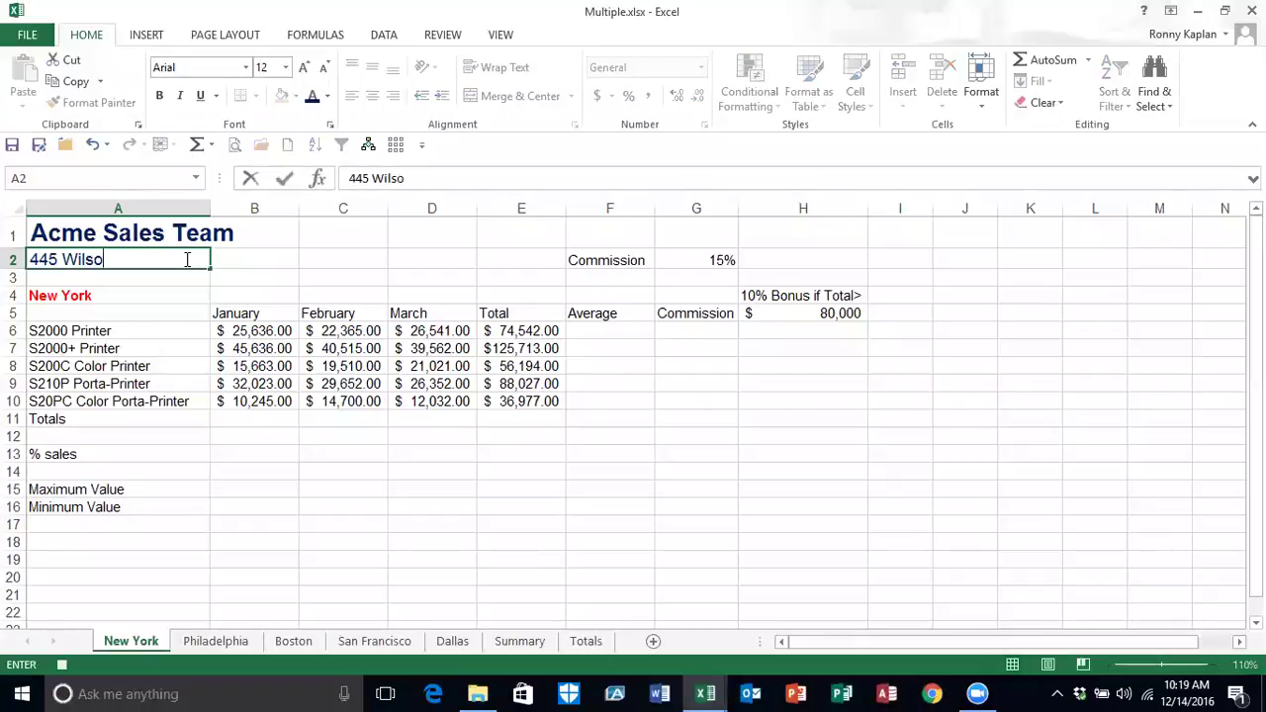
pyautogui.press('Return')
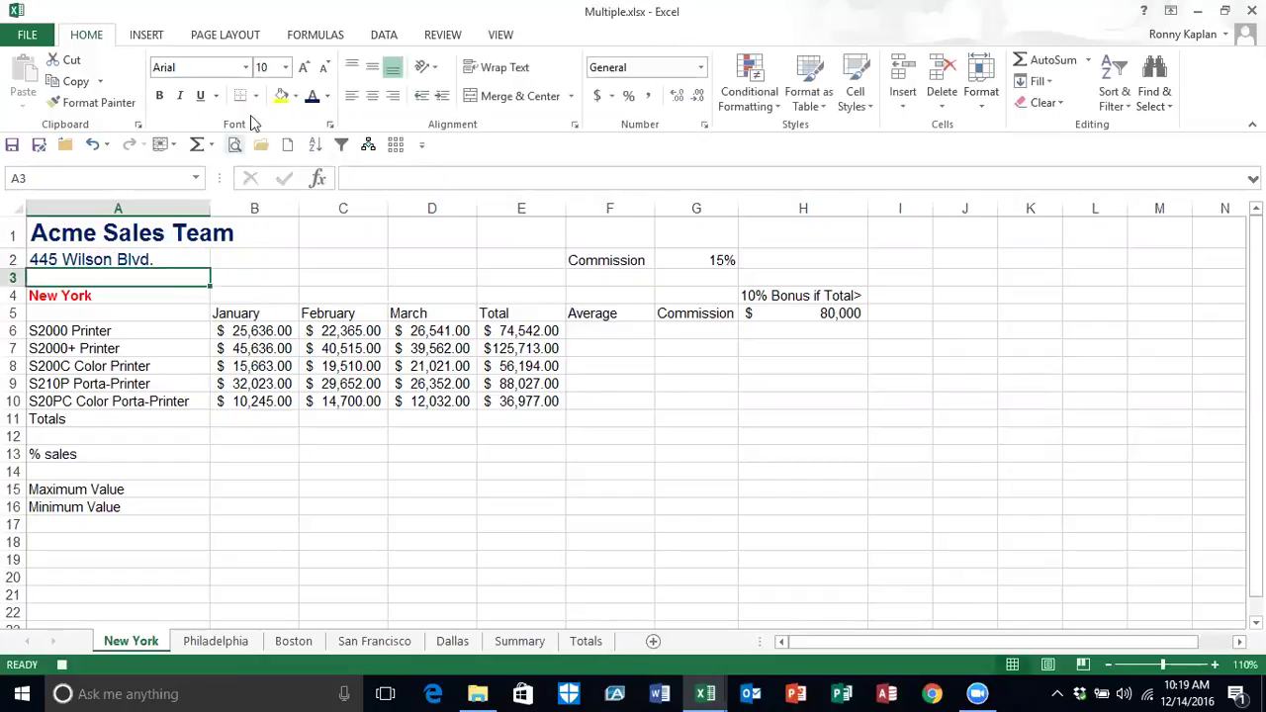
pyautogui.click(285, 67)
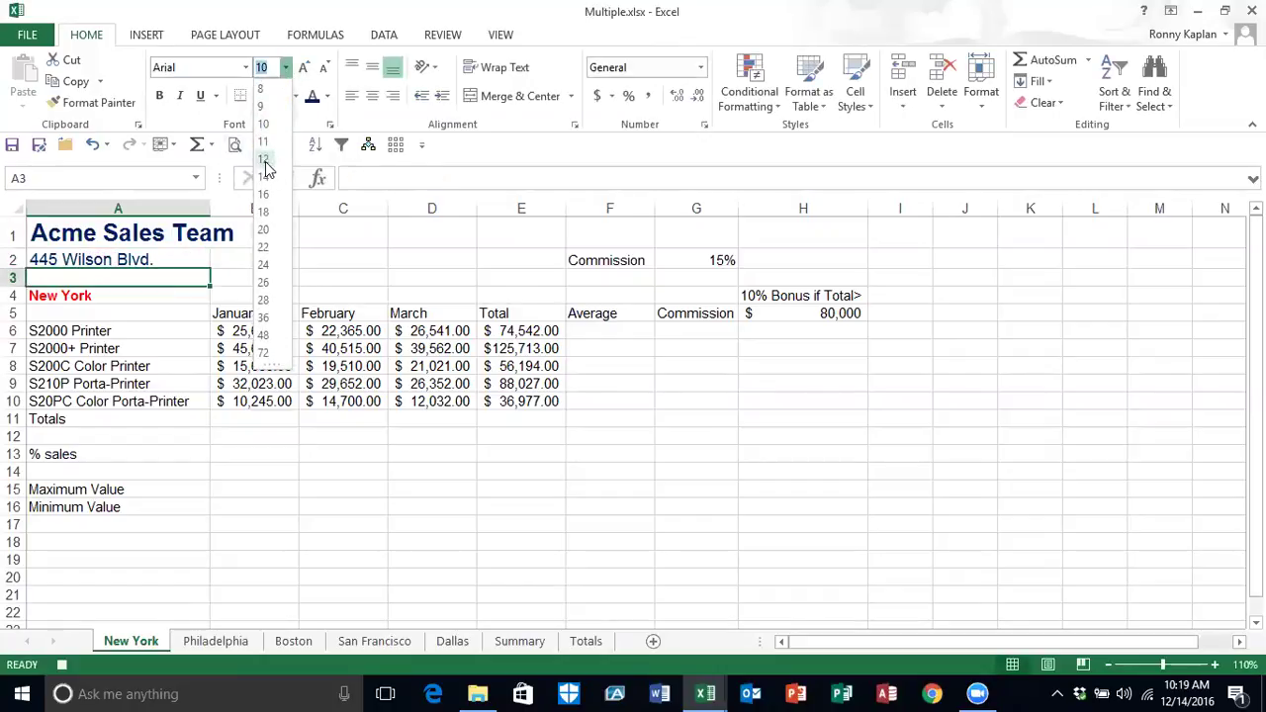
pyautogui.click(263, 160)
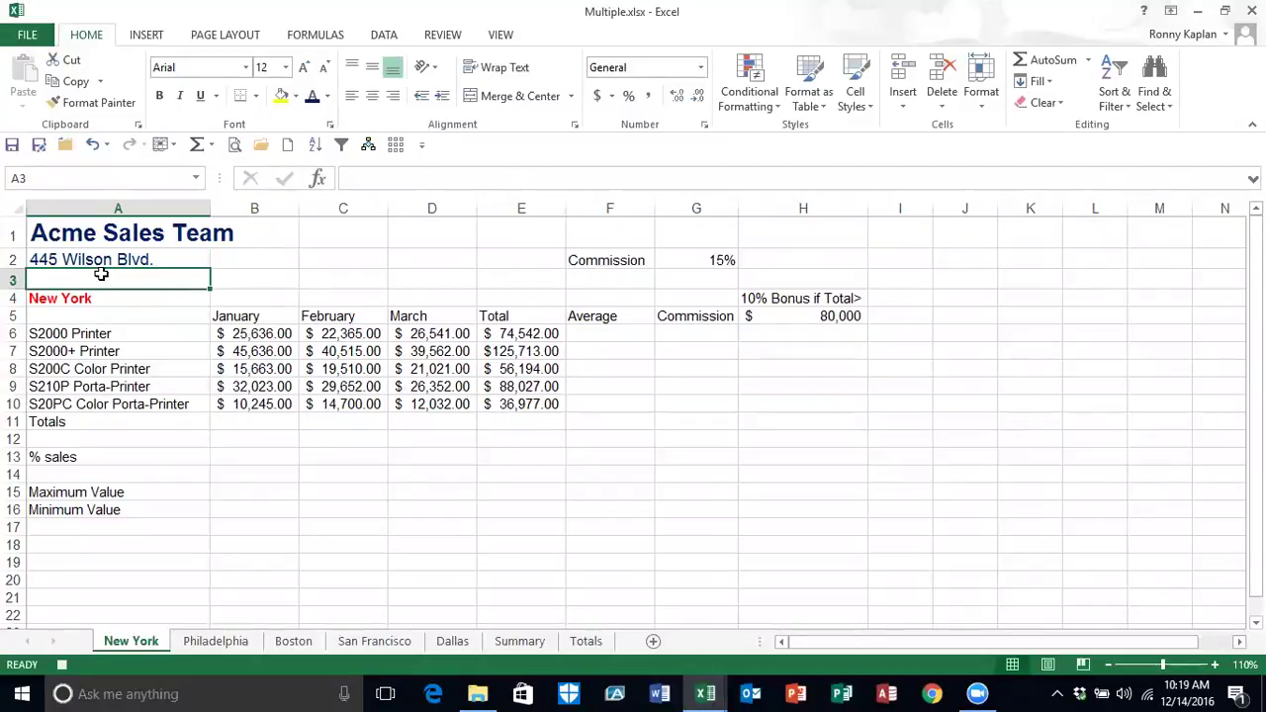
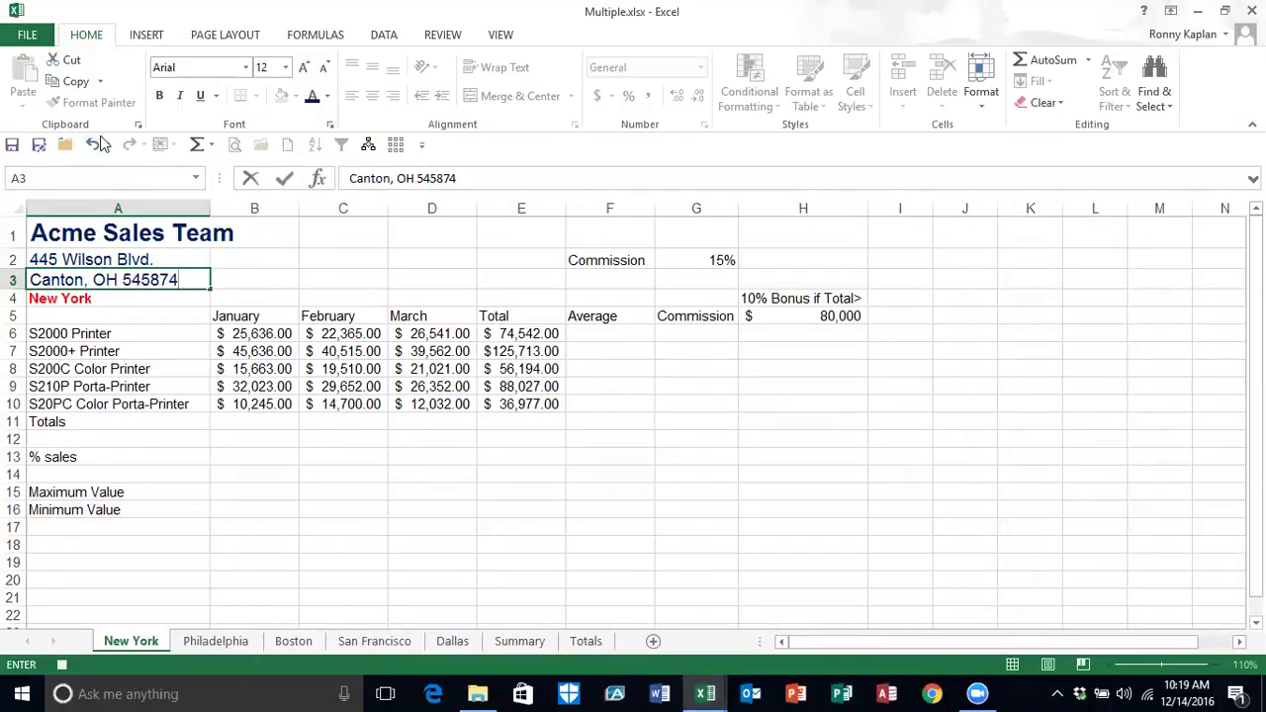
pyautogui.press('Return')
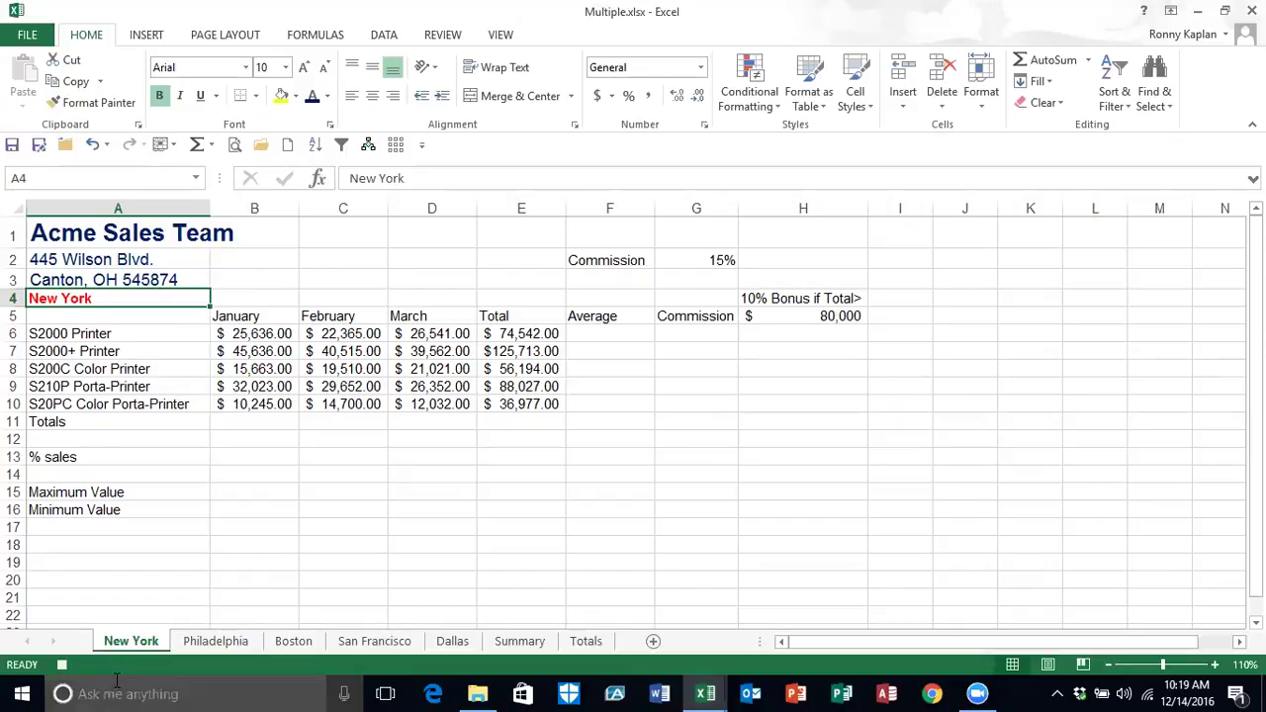
pyautogui.click(63, 666)
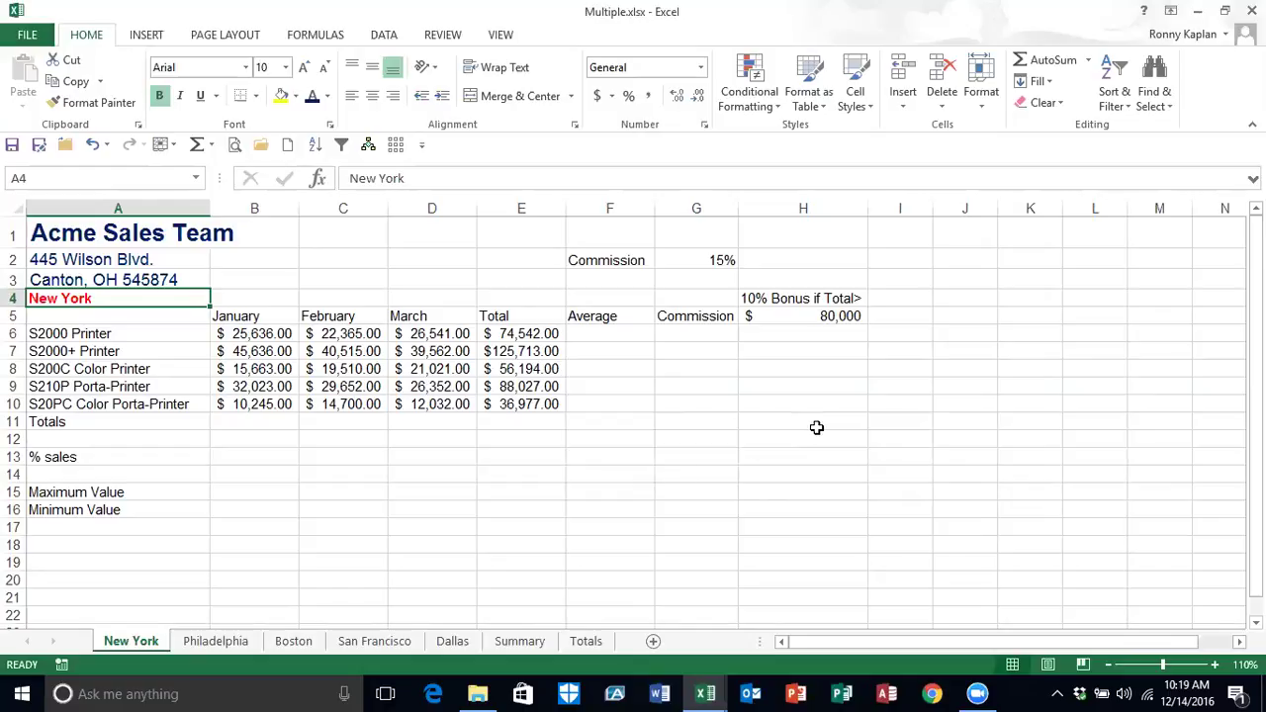
# Step: Run CoNameAdd from cell H13 on New York, then switch to the Philadelphia sheet
pyautogui.click(758, 455)
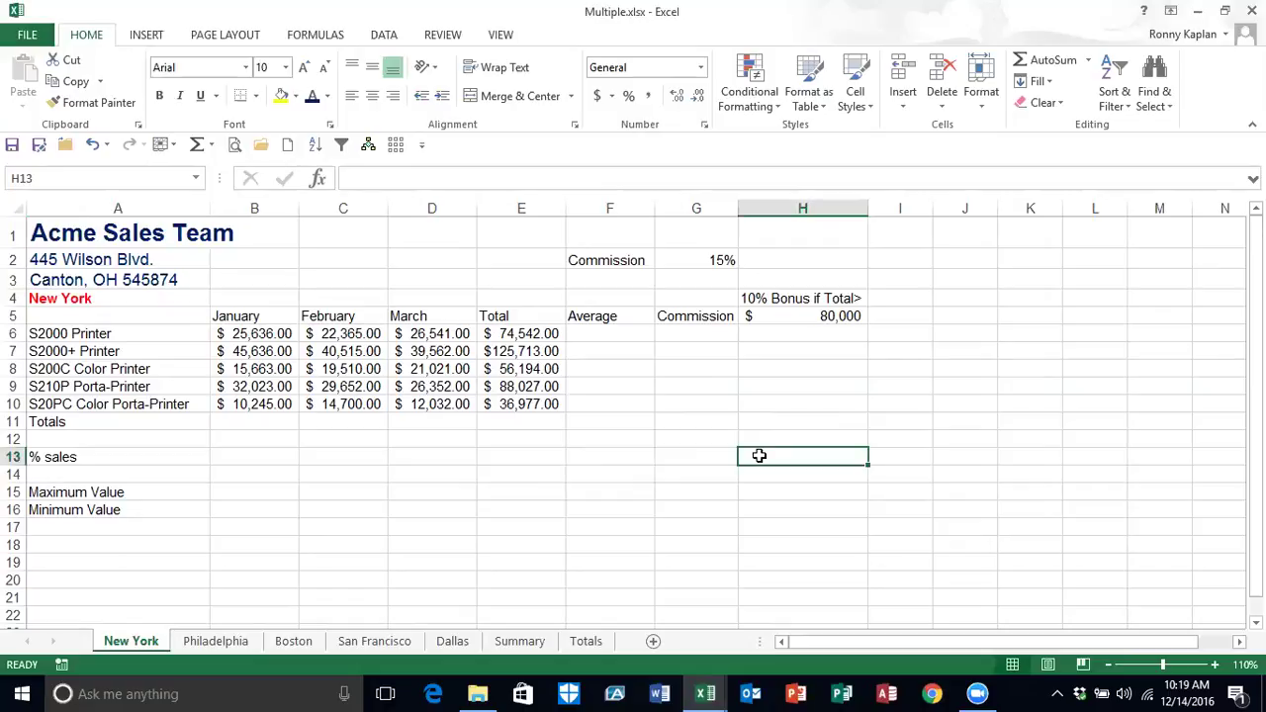
pyautogui.hotkey('alt', 'F8')
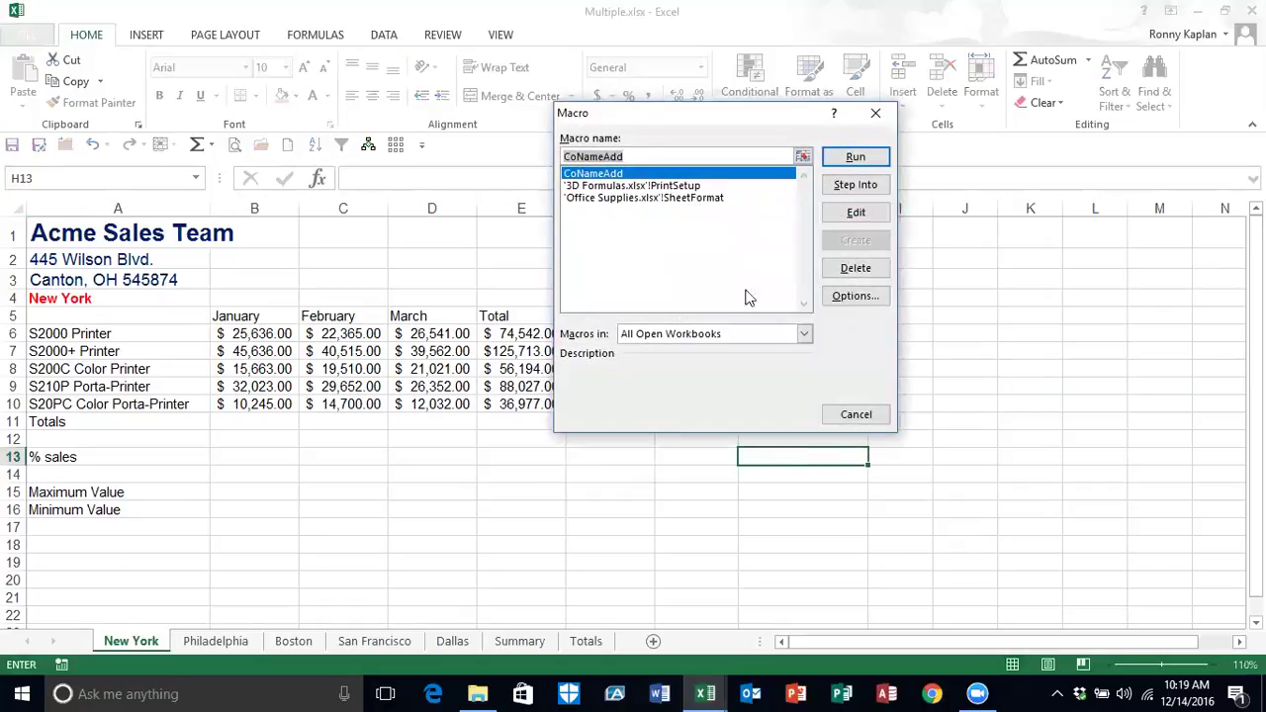
pyautogui.doubleClick(615, 173)
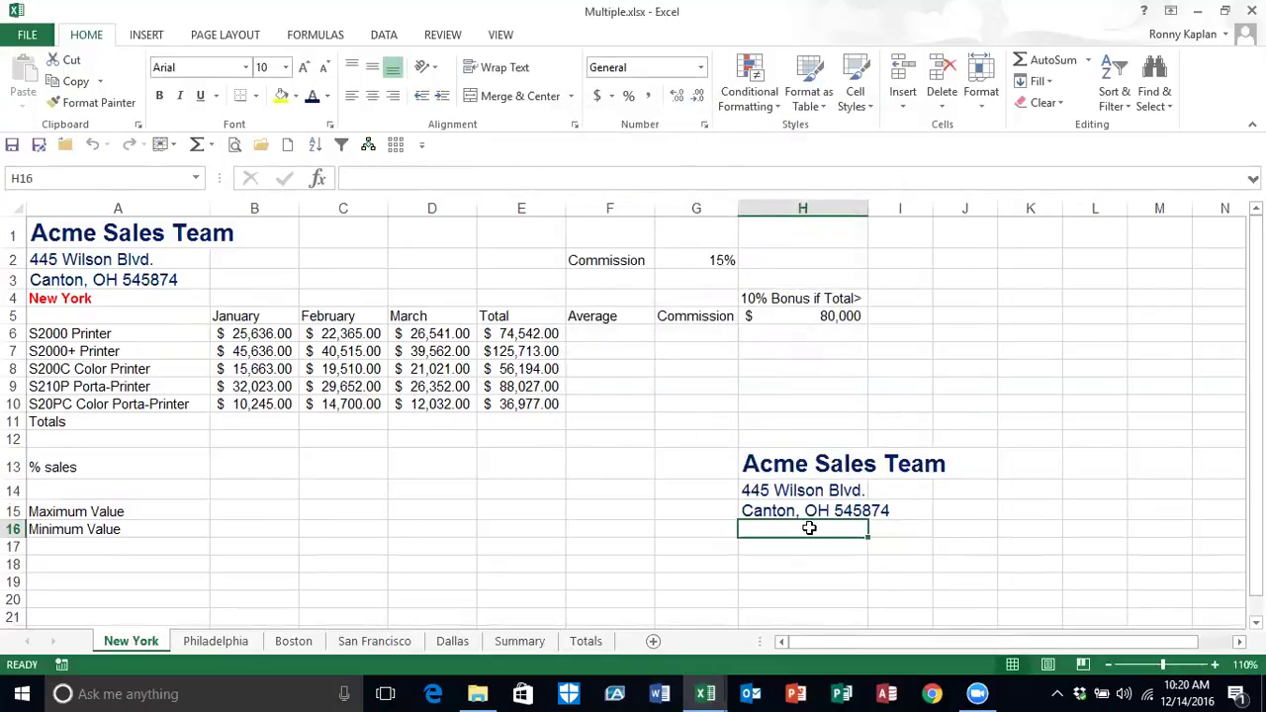
pyautogui.click(231, 641)
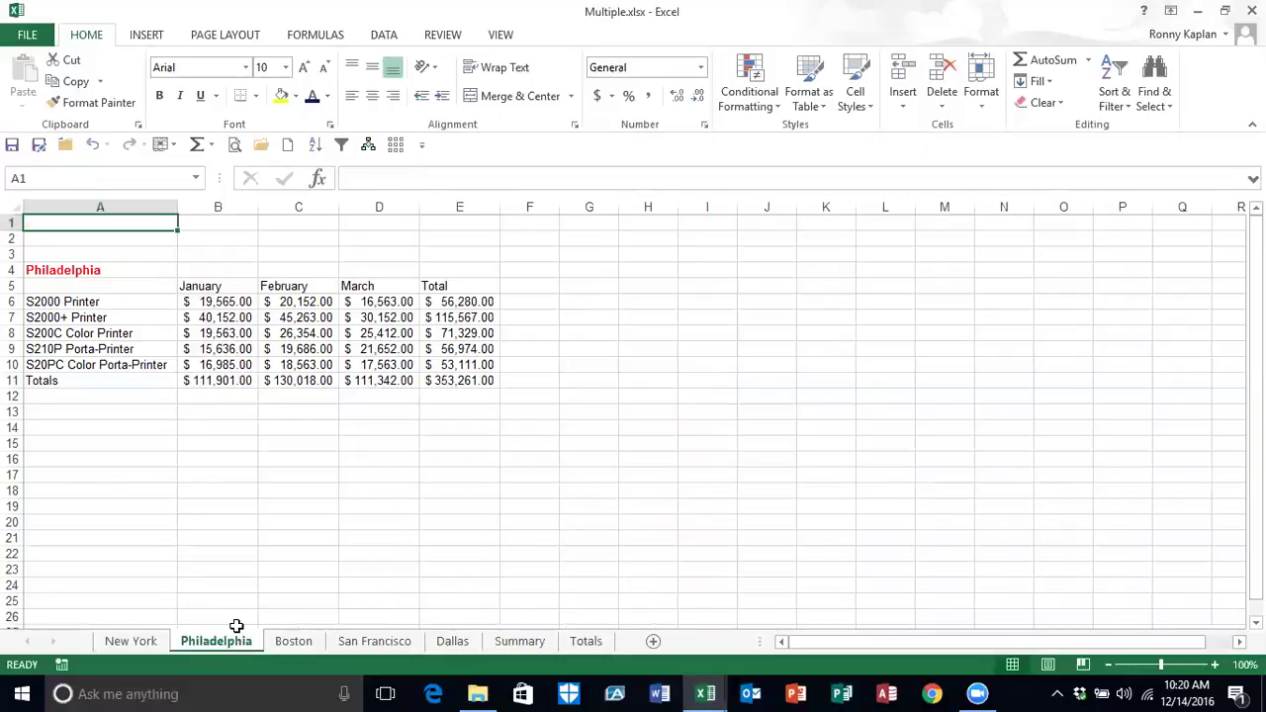
# Step: Select C1 and run CoNameAdd to place the Acme Sales Team header there
pyautogui.click(237, 225)
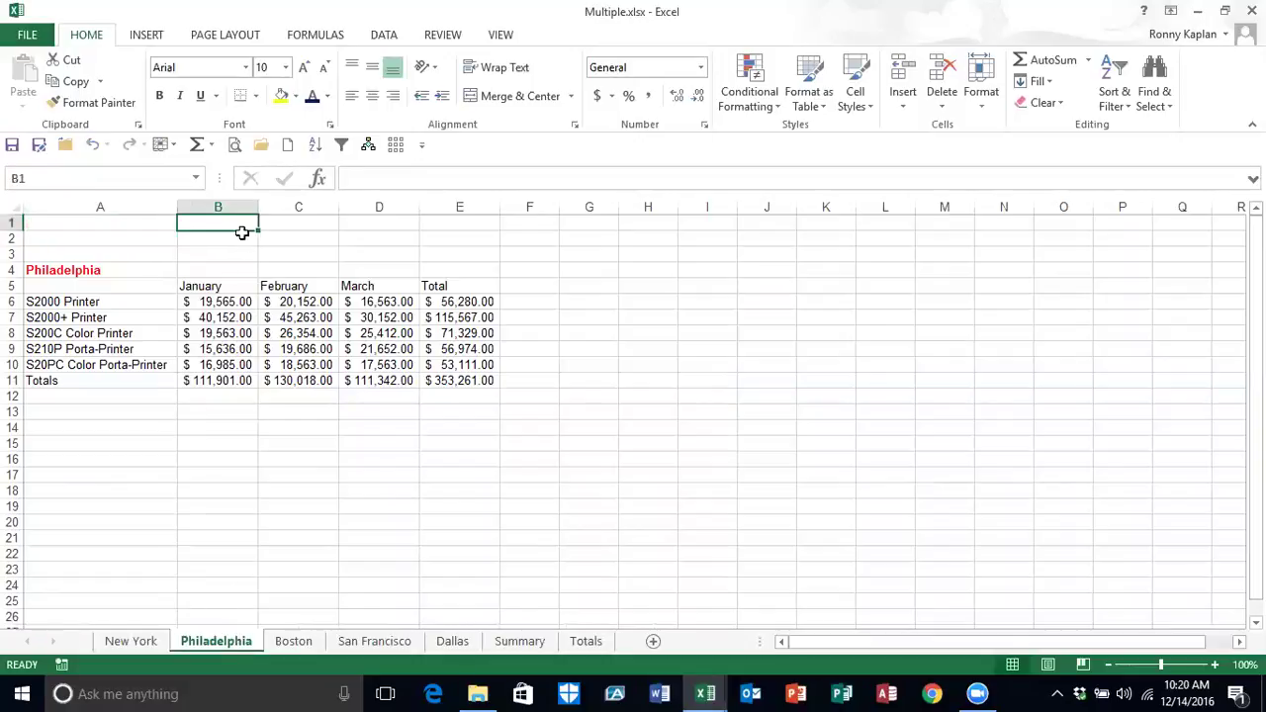
pyautogui.click(314, 225)
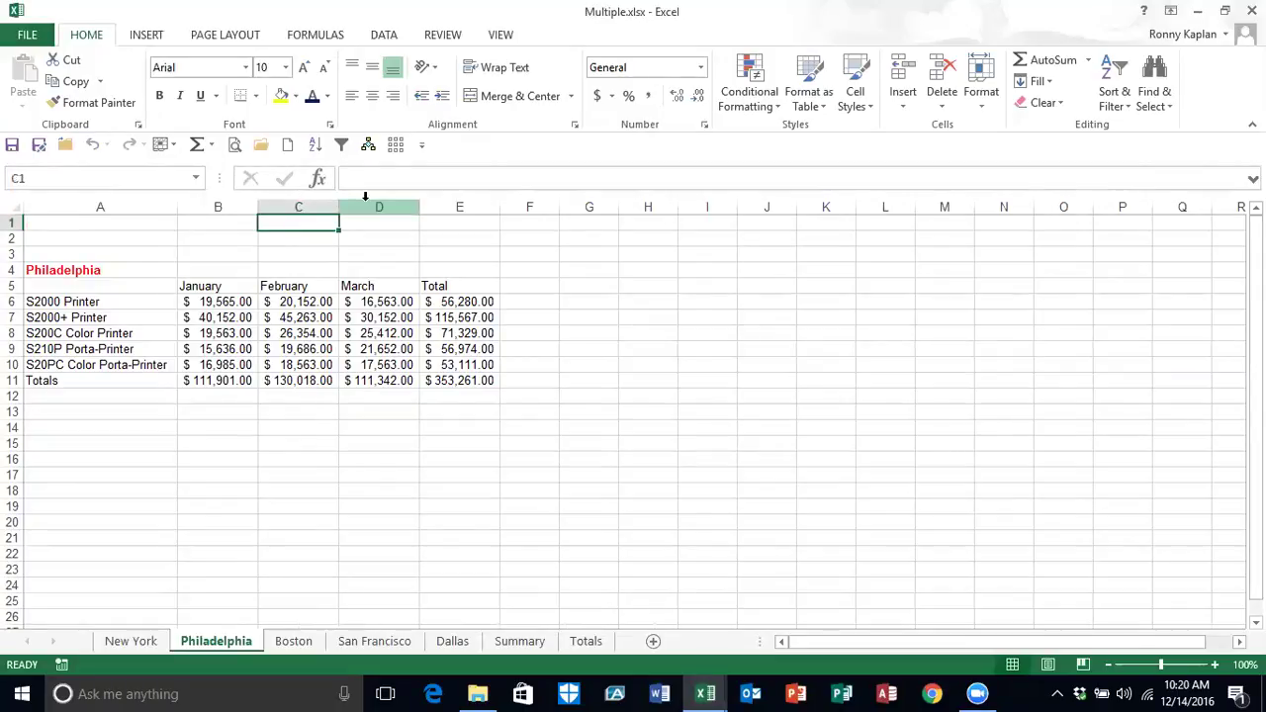
pyautogui.hotkey('alt', 'F8')
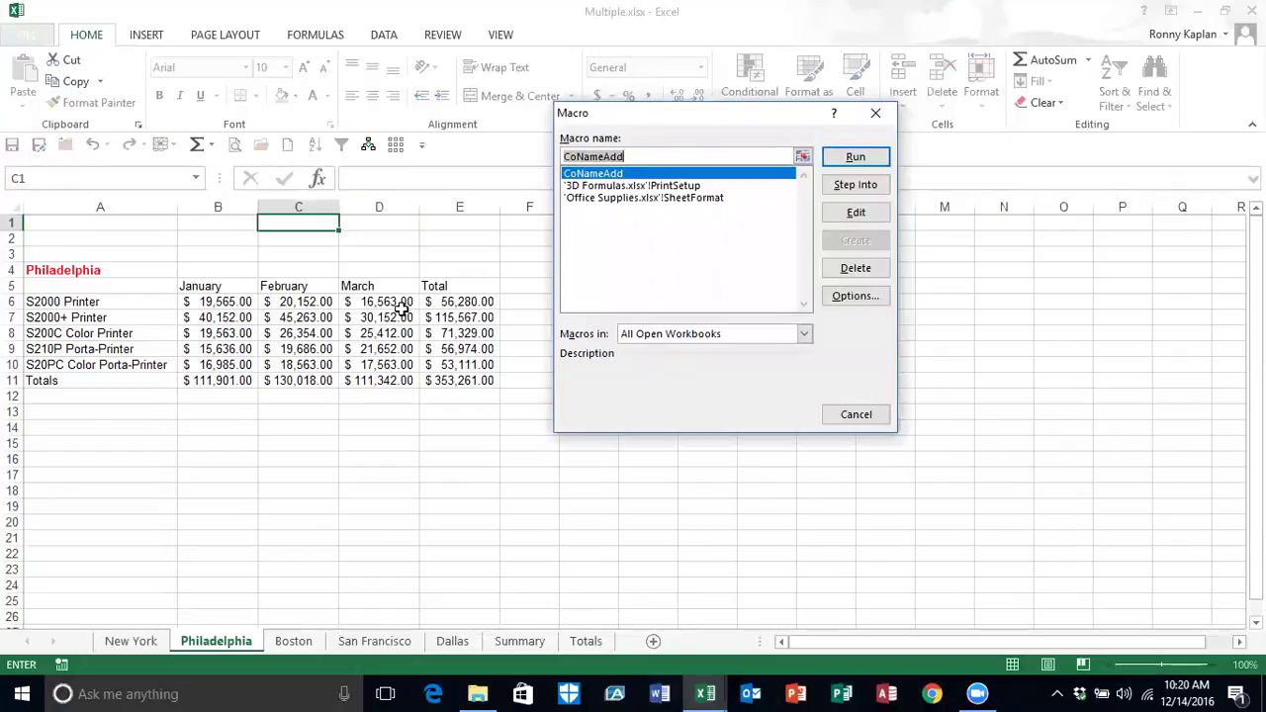
pyautogui.click(827, 155)
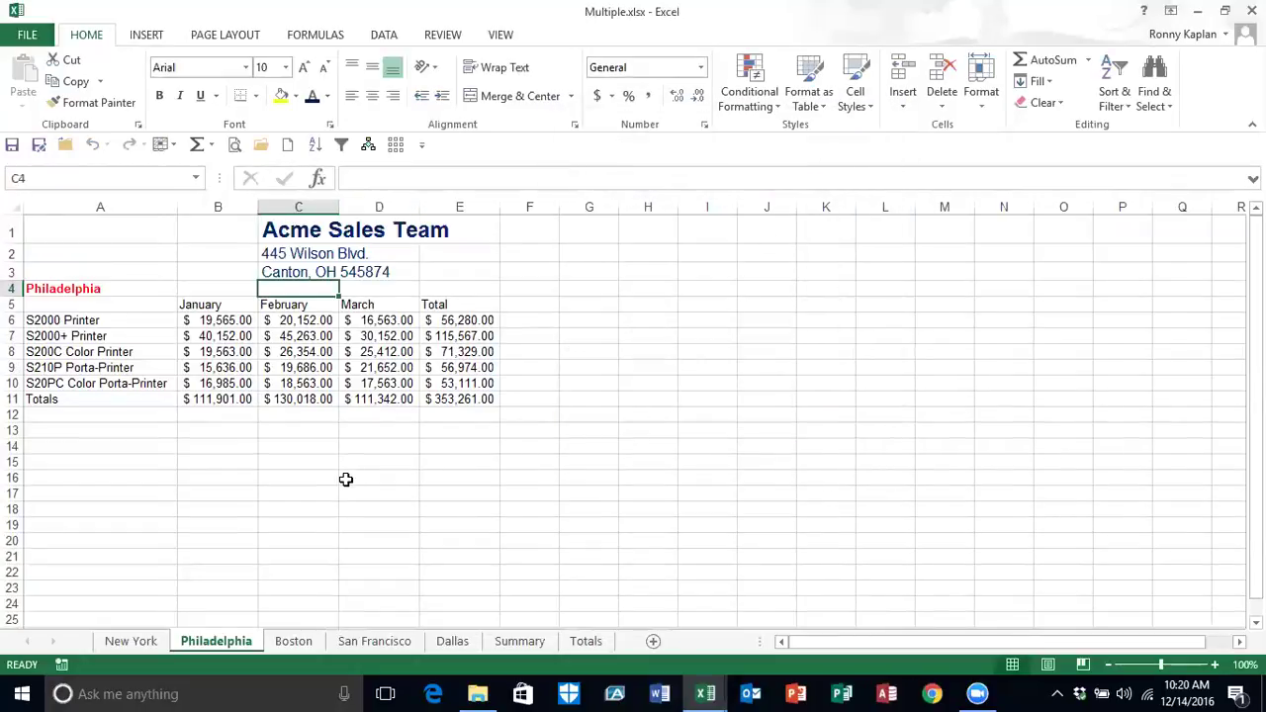
pyautogui.click(503, 35)
pyautogui.click(928, 99)
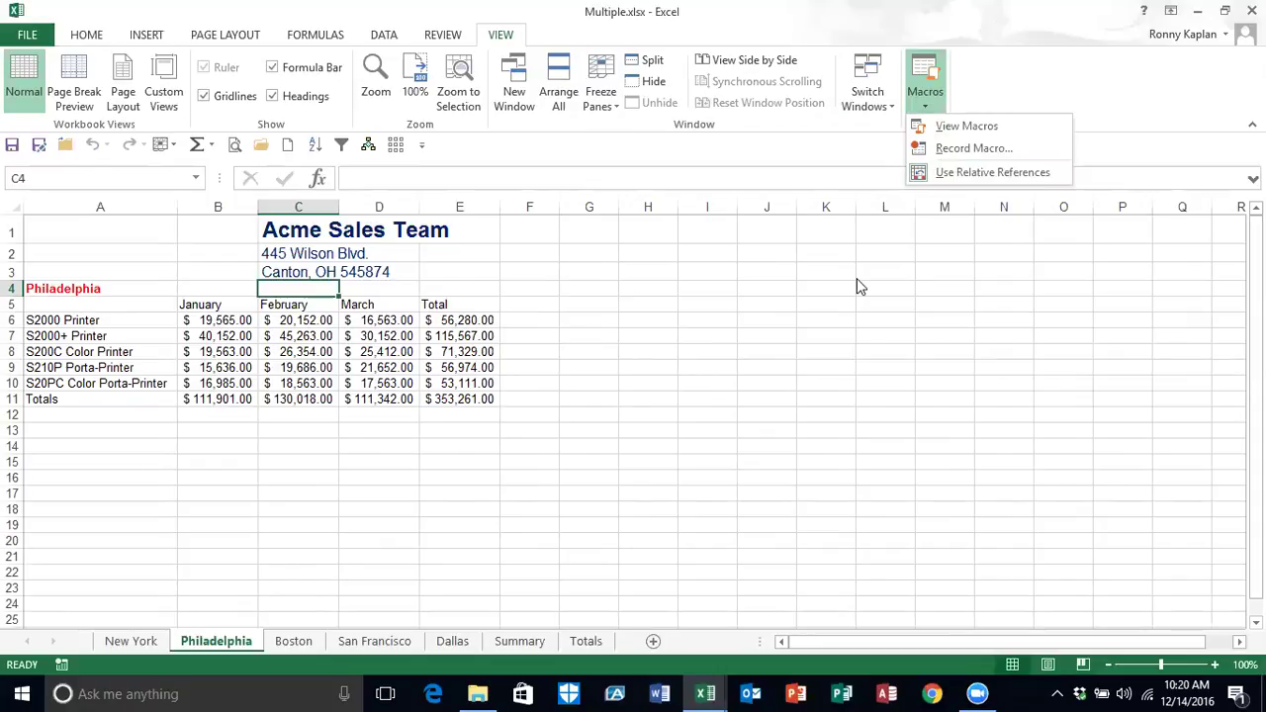
pyautogui.click(977, 174)
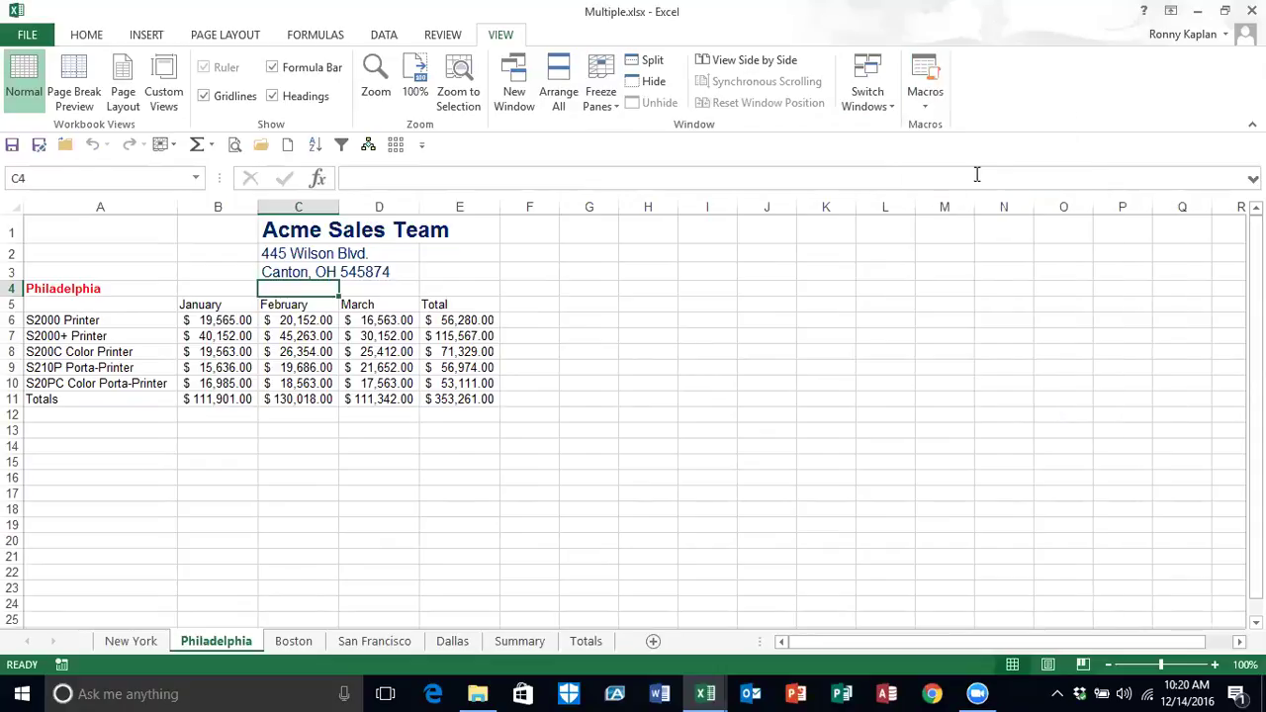
pyautogui.click(928, 107)
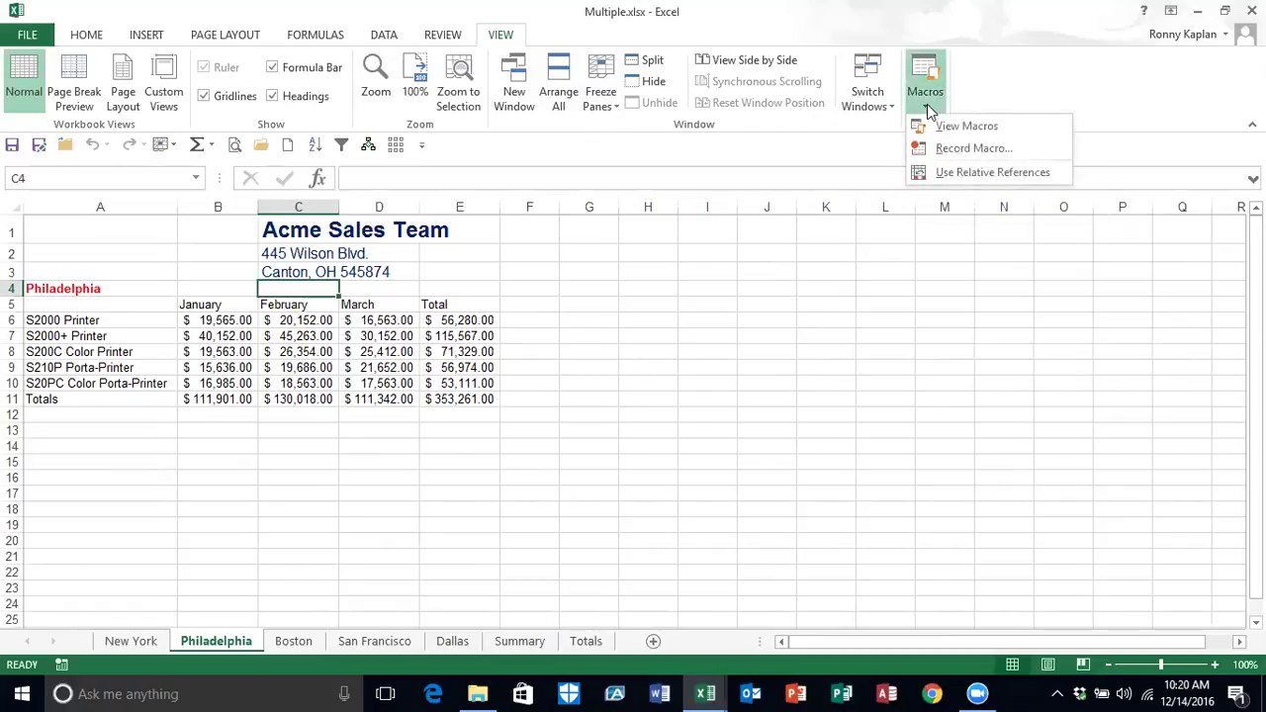
pyautogui.click(798, 346)
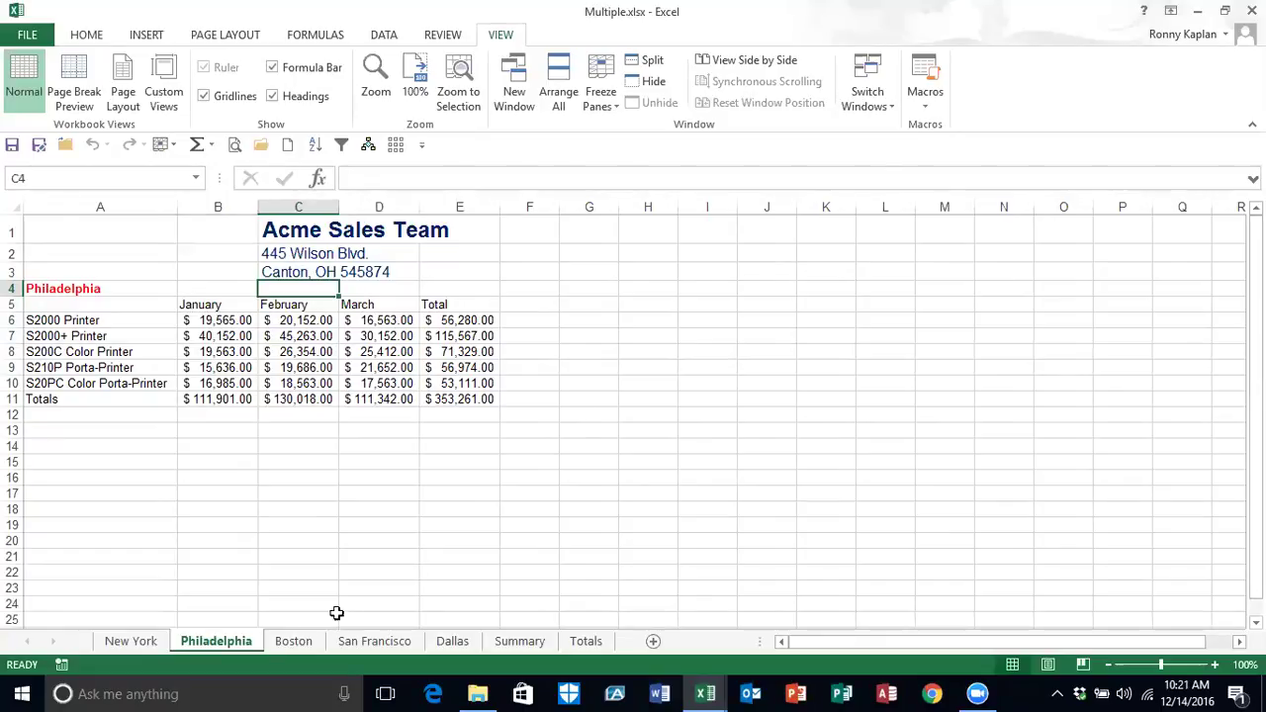
# Step: Start recording a new macro named ColFormat, stored in This Workbook
pyautogui.click(63, 665)
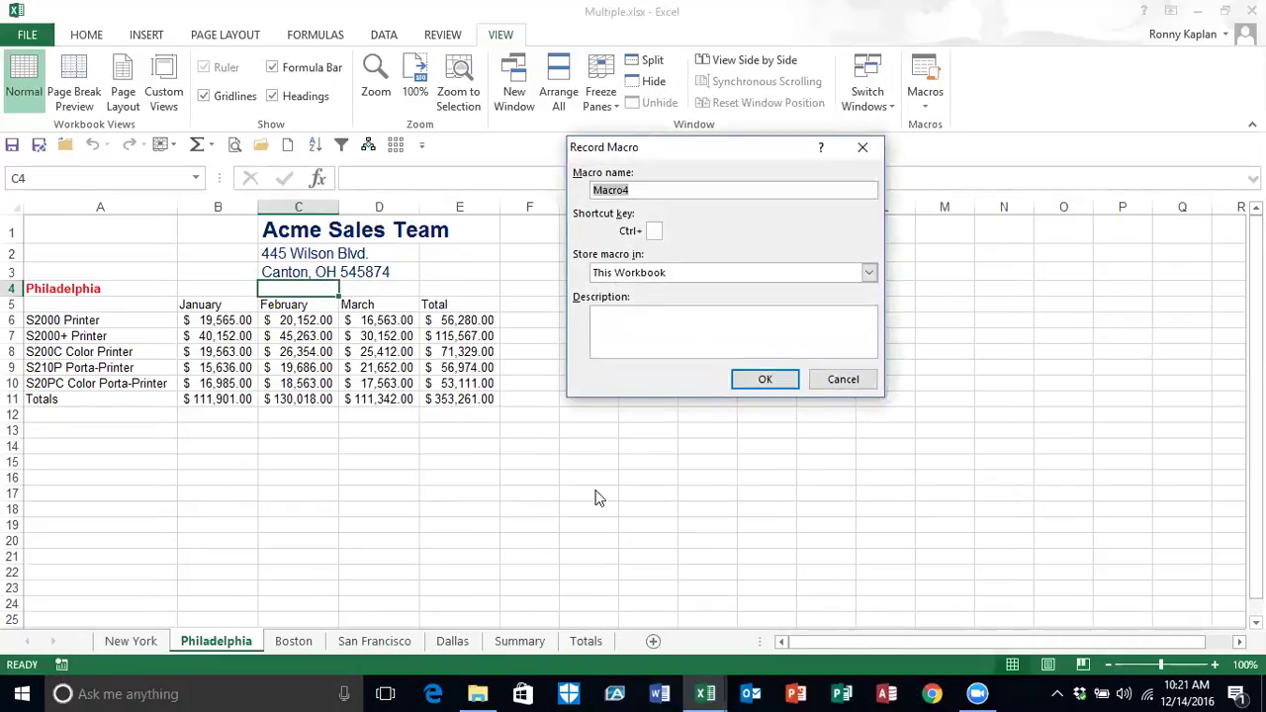
pyautogui.write('ColFormat')
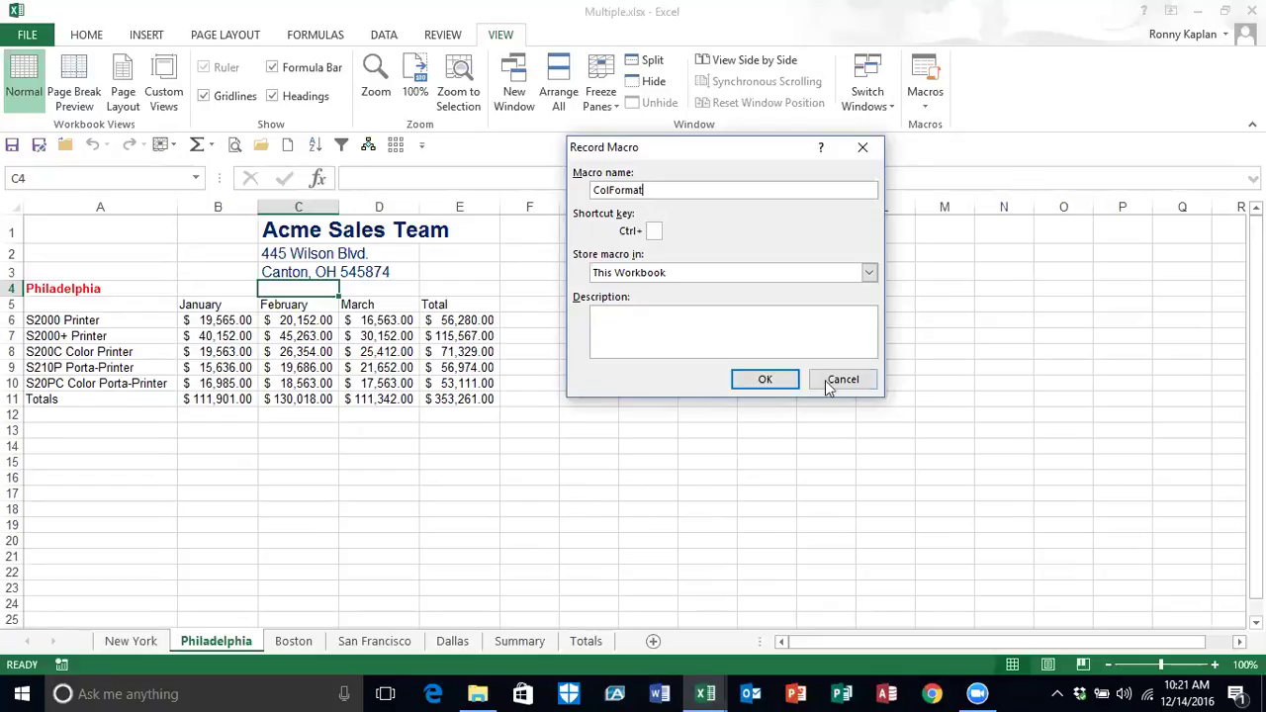
pyautogui.click(765, 380)
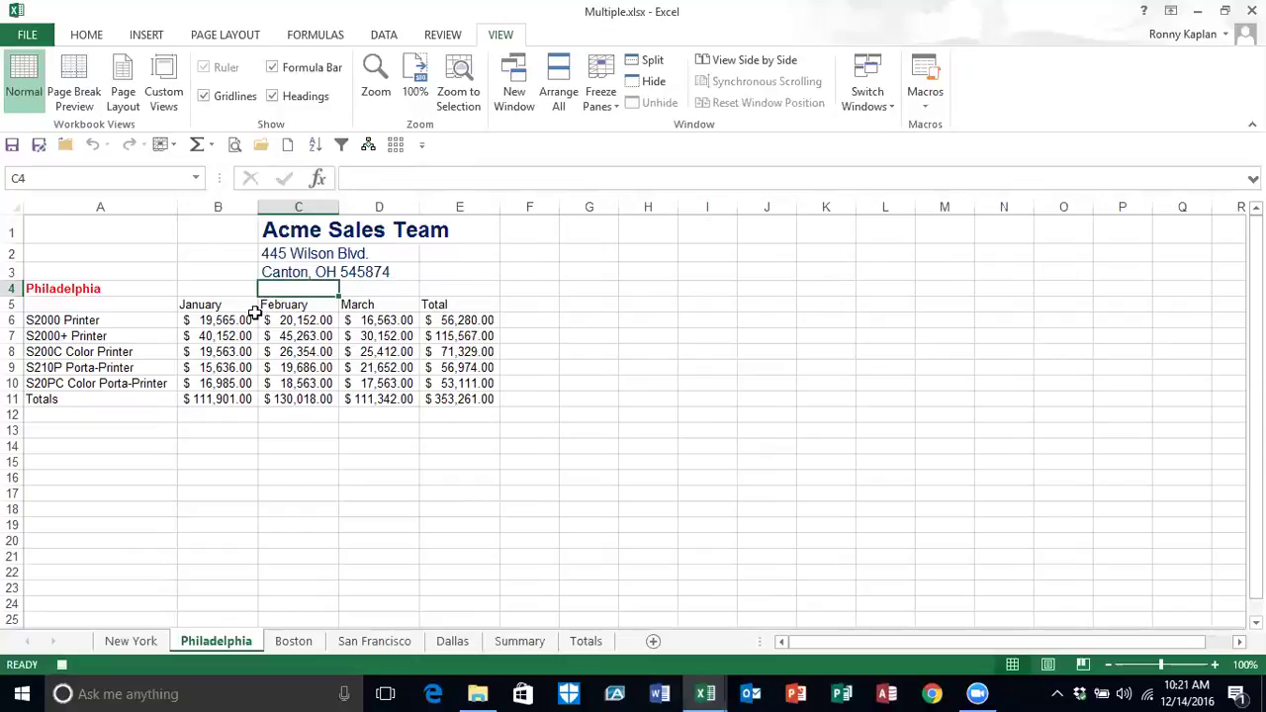
# Step: Make the B5:E5 headers bold, size 11, angled counterclockwise, with all borders
pyautogui.moveTo(223, 304); pyautogui.dragTo(428, 302)
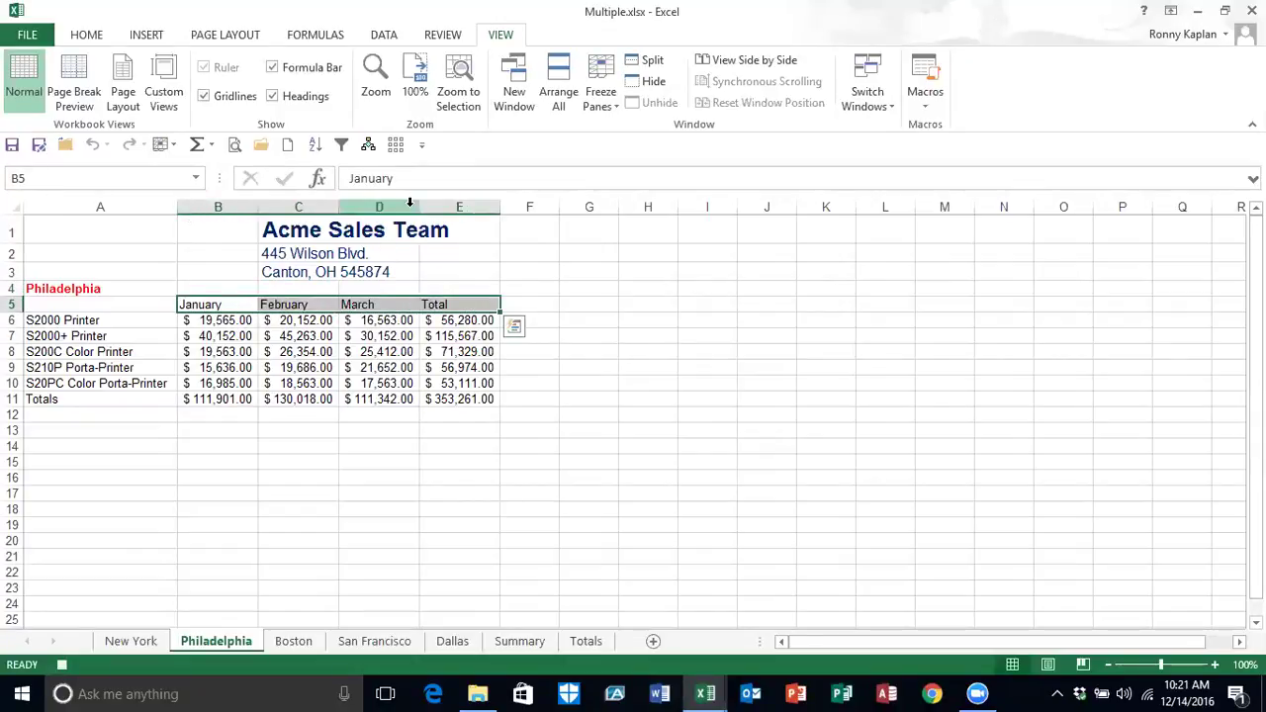
pyautogui.click(85, 36)
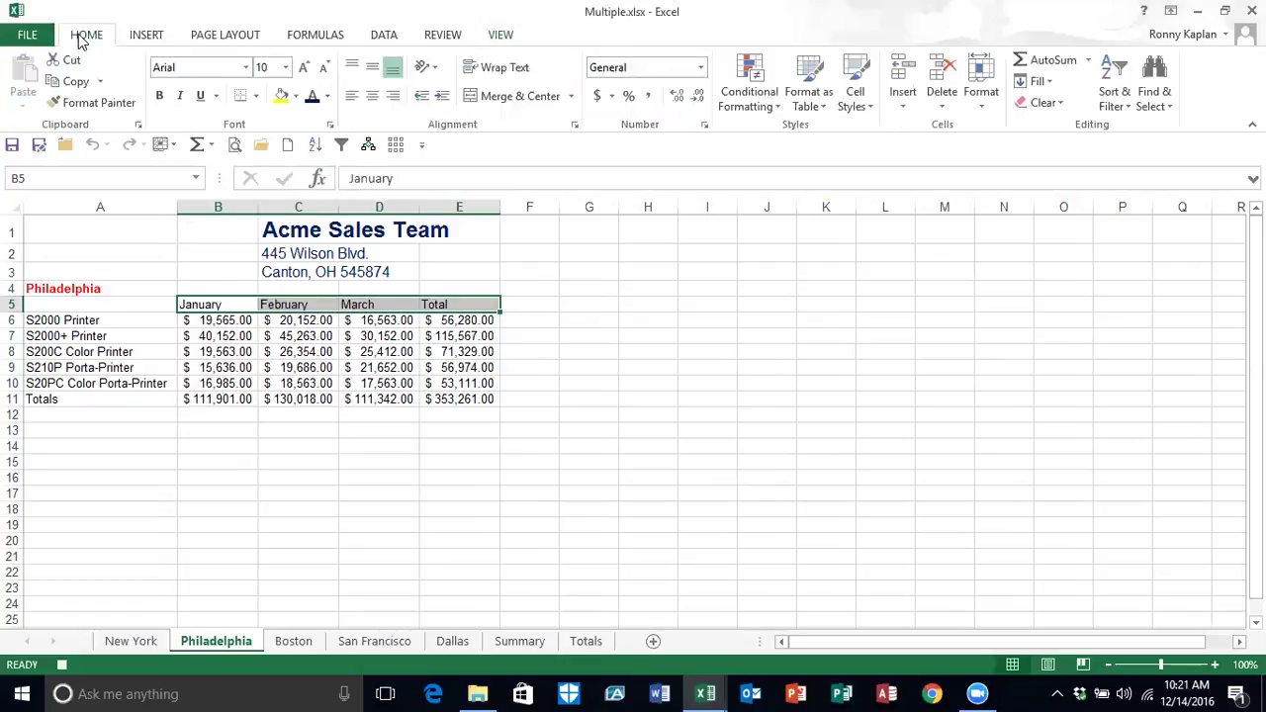
pyautogui.click(160, 97)
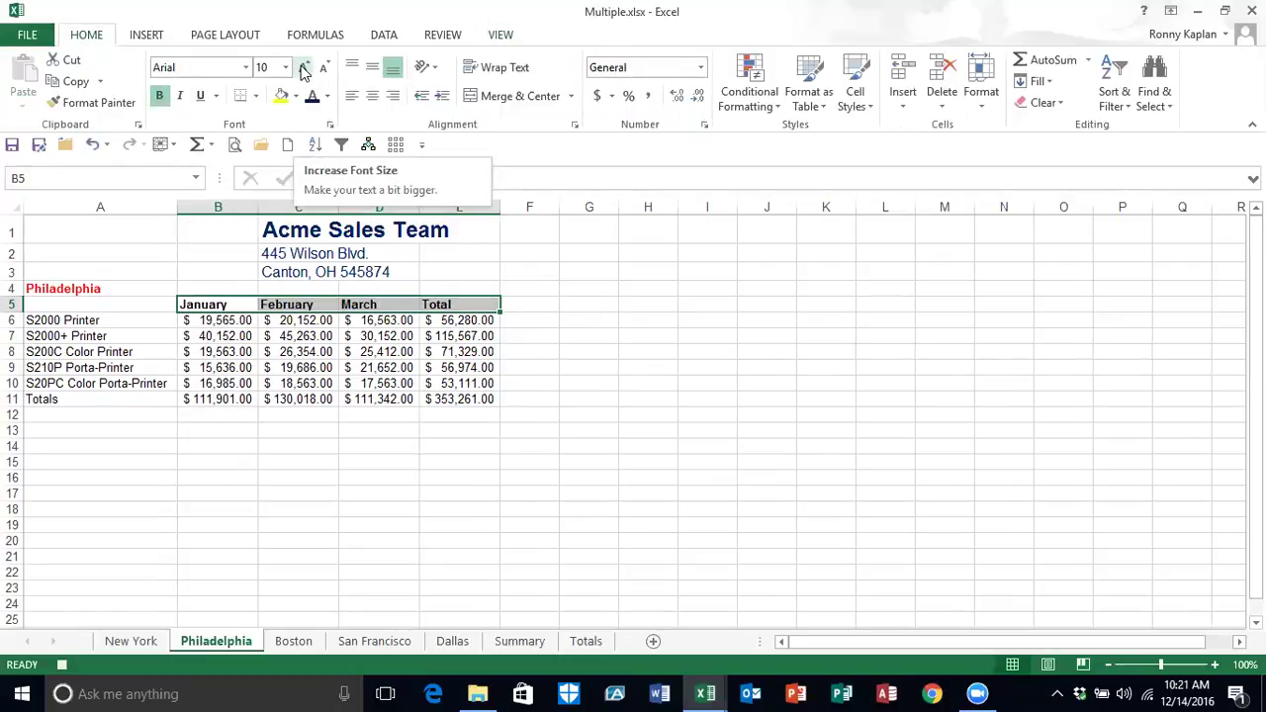
pyautogui.click(304, 69)
pyautogui.click(422, 69)
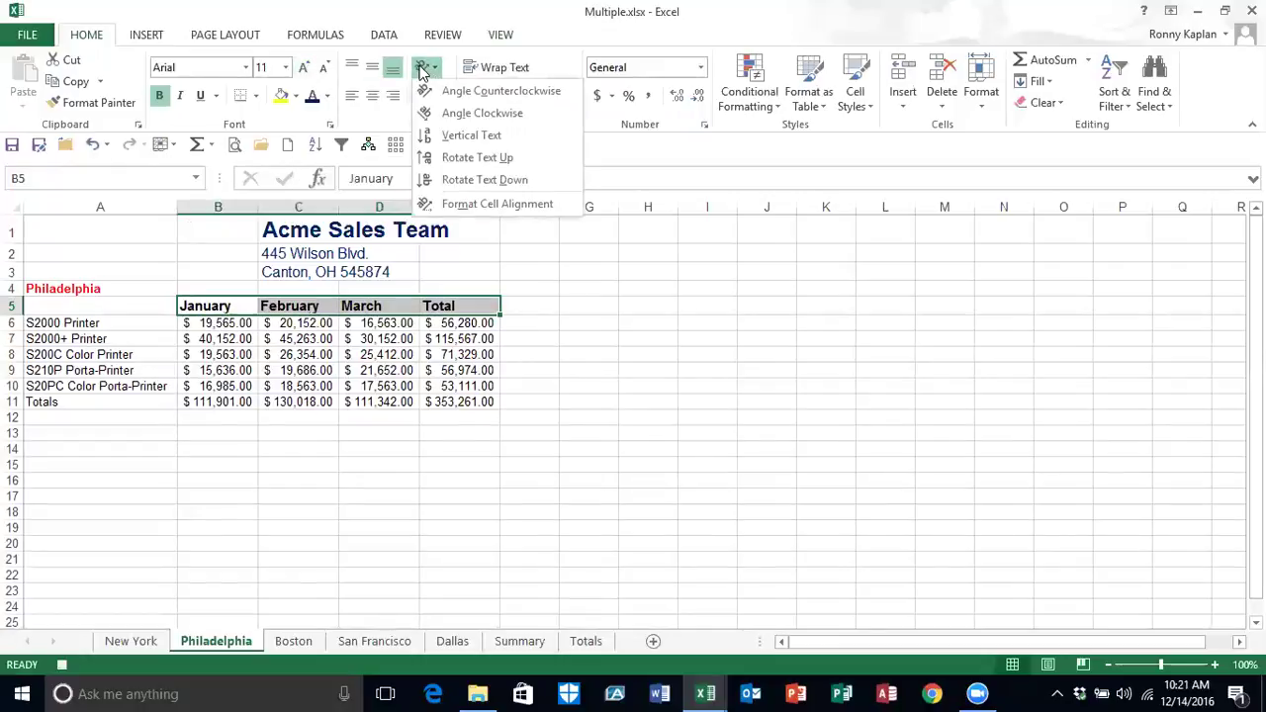
pyautogui.click(446, 92)
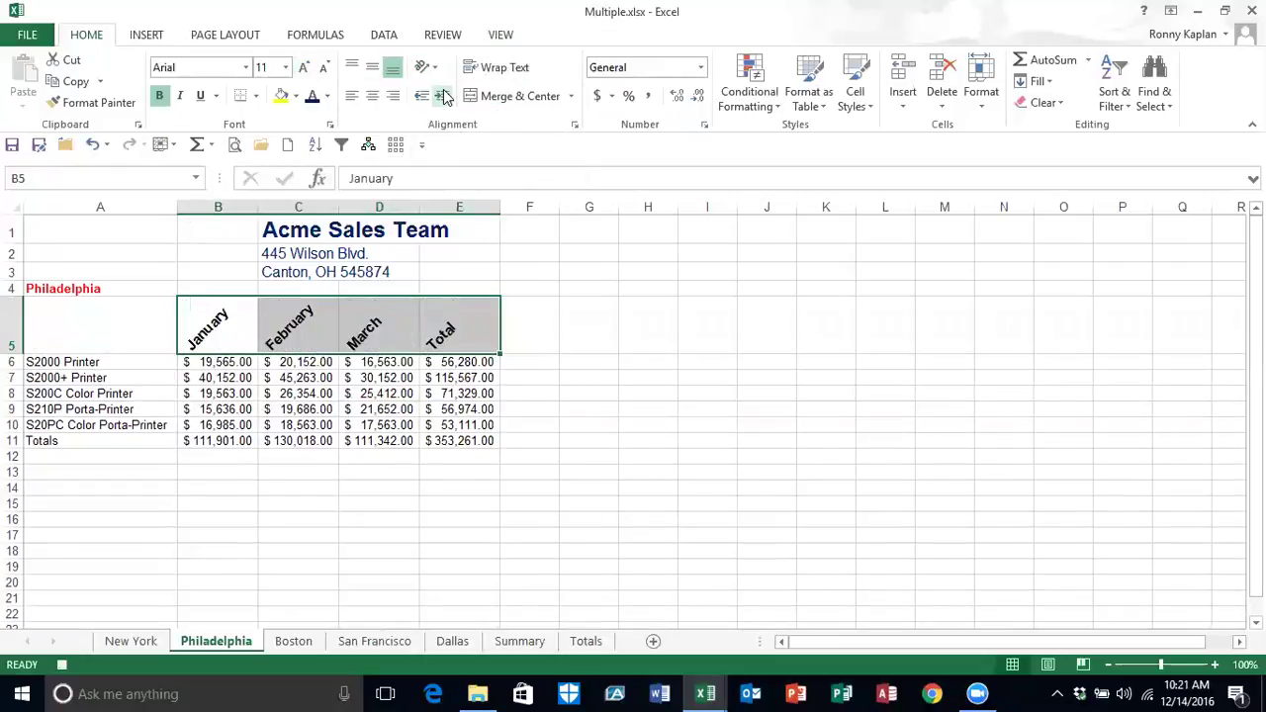
pyautogui.click(256, 96)
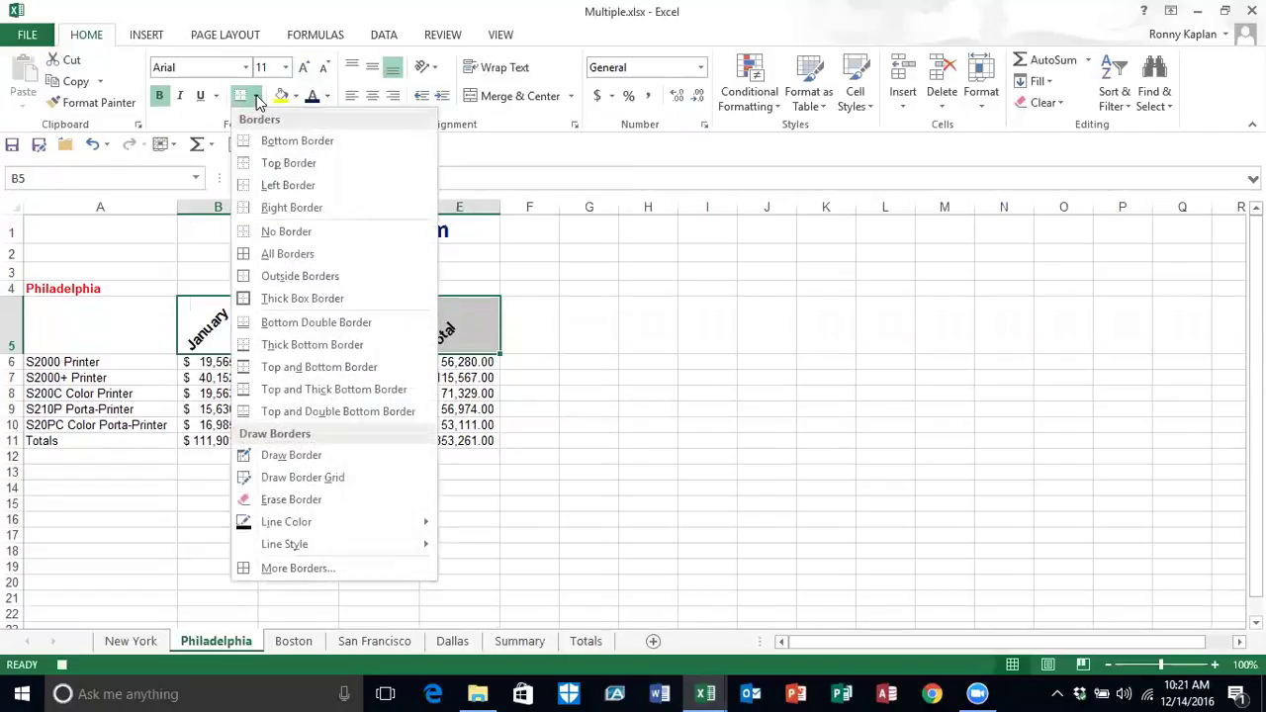
pyautogui.click(278, 255)
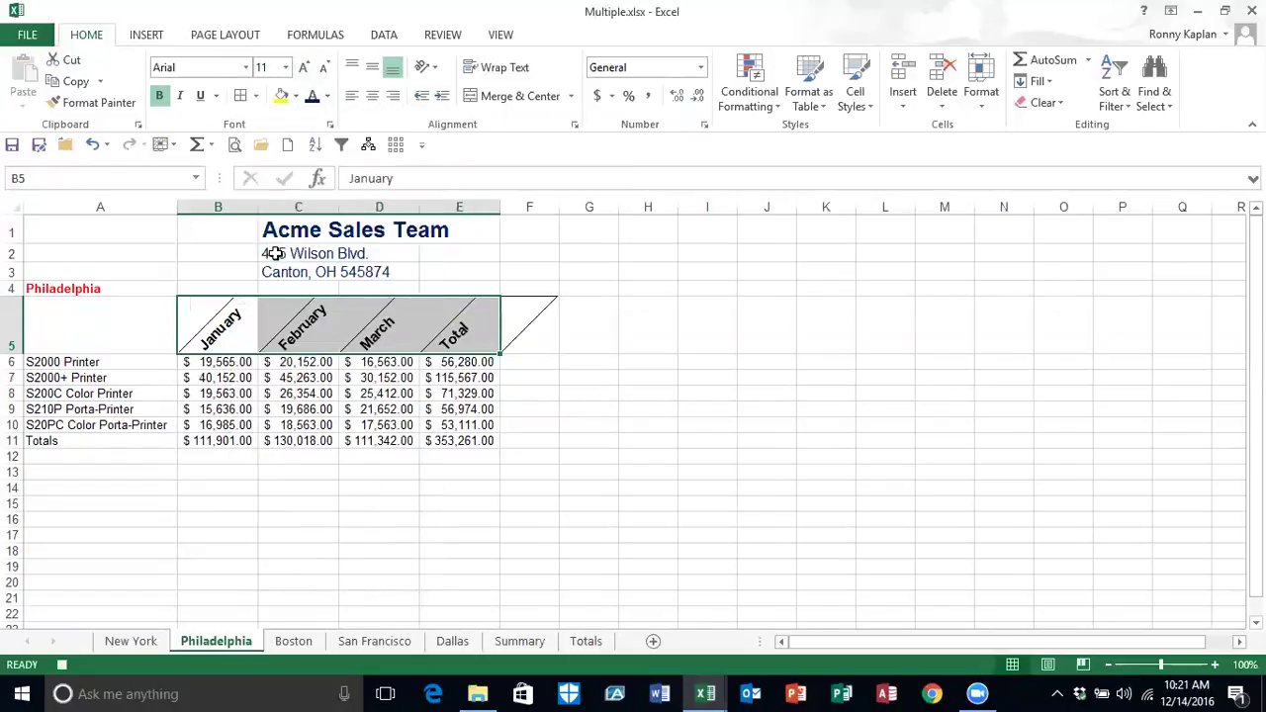
# Step: Select A13, stop recording, and switch to the Boston sheet
pyautogui.click(89, 472)
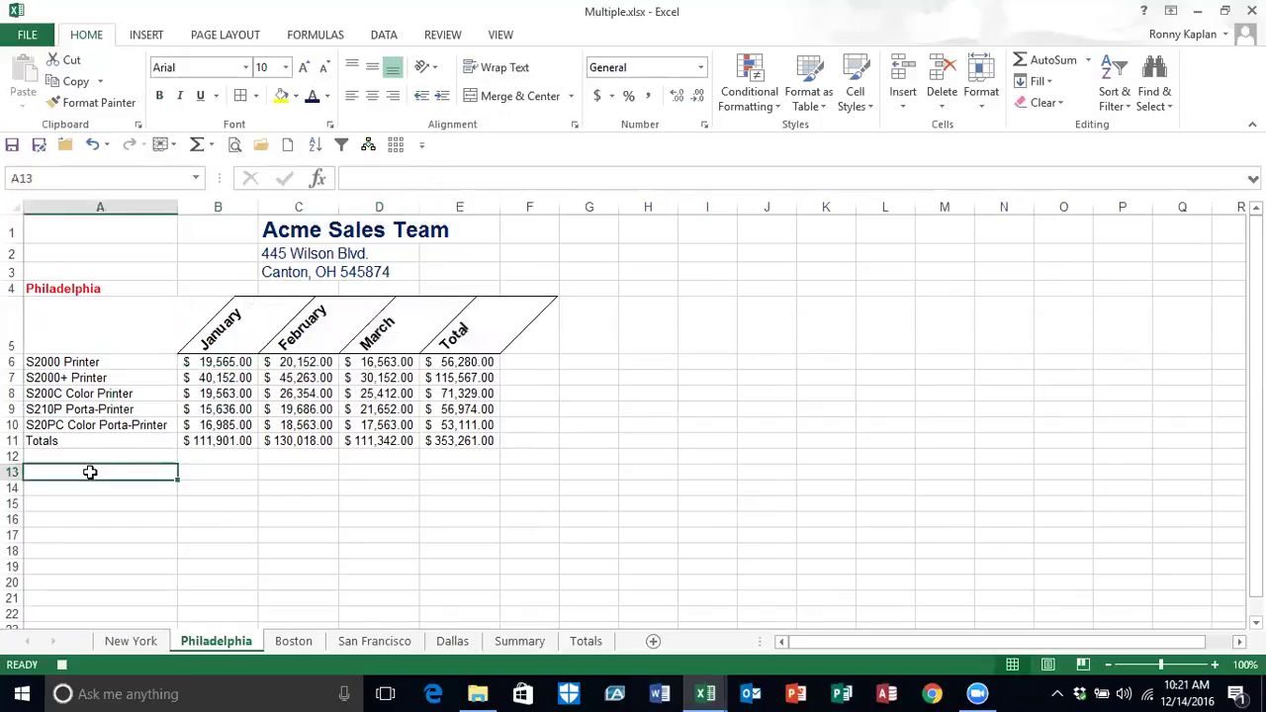
pyautogui.click(63, 666)
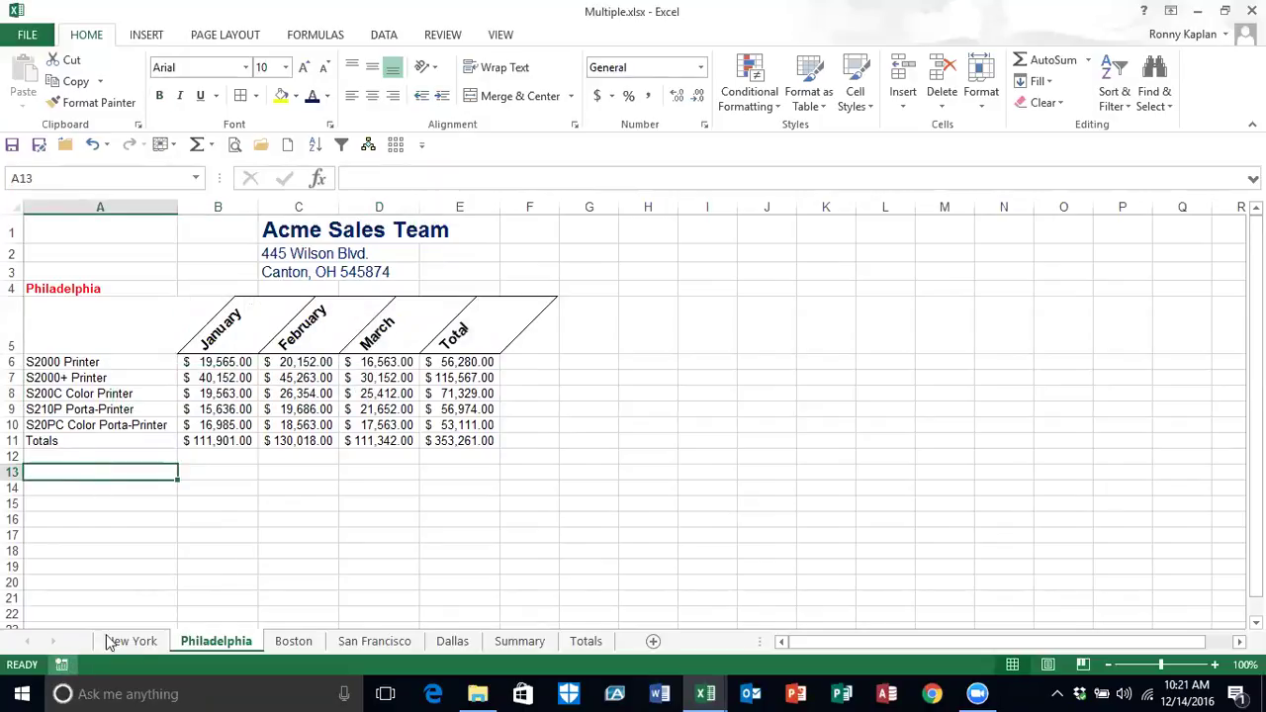
pyautogui.click(303, 642)
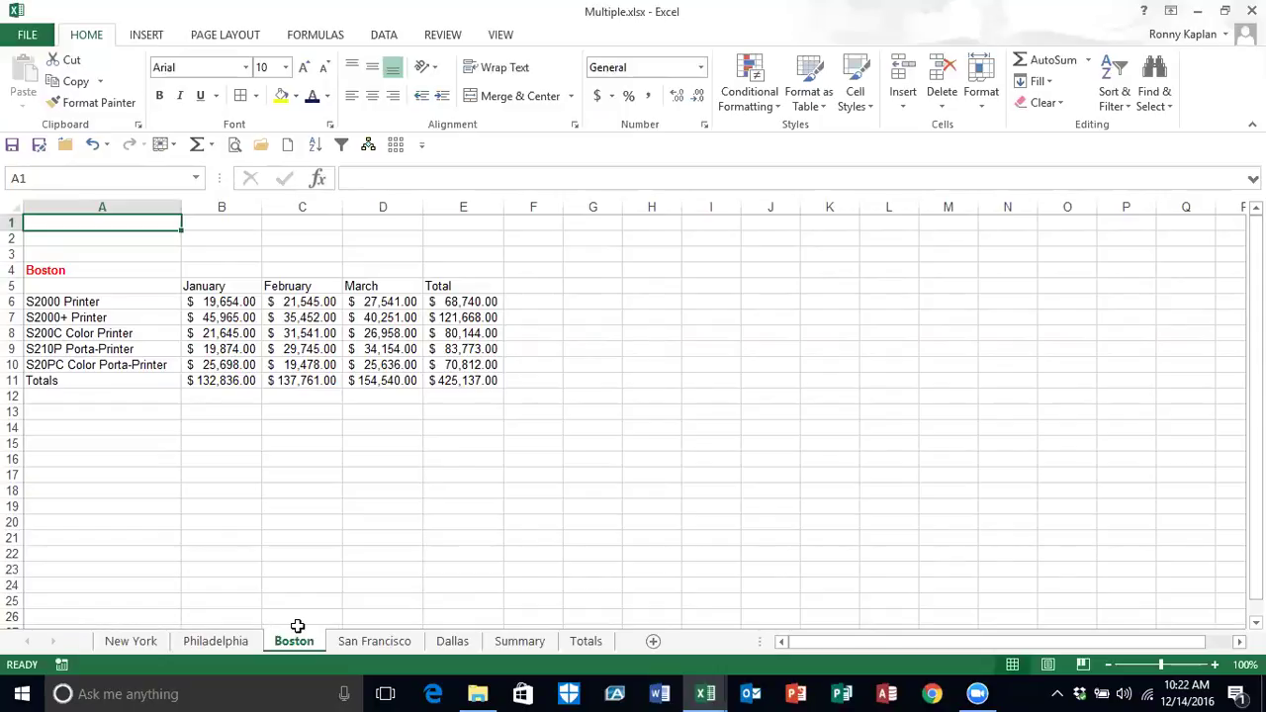
# Step: Run the ColFormat macro on Boston's headers via Alt+F8, then select D18
pyautogui.hotkey('alt', 'F8')
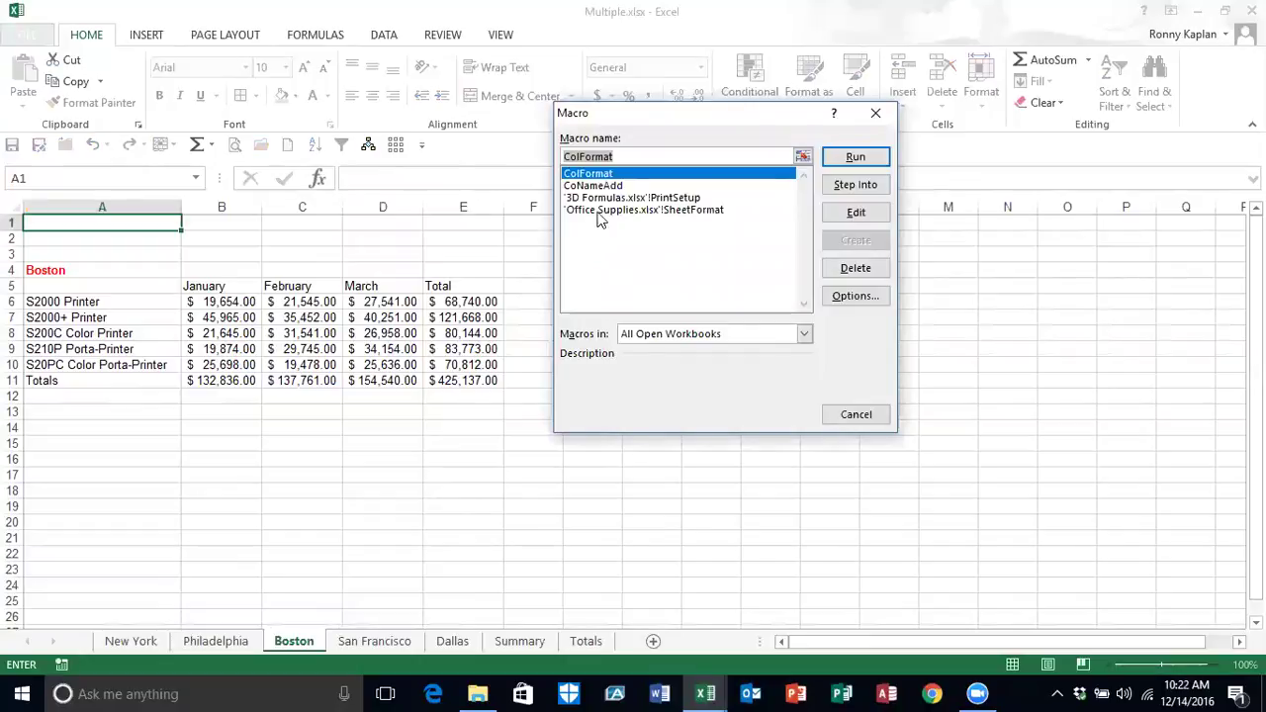
pyautogui.click(852, 157)
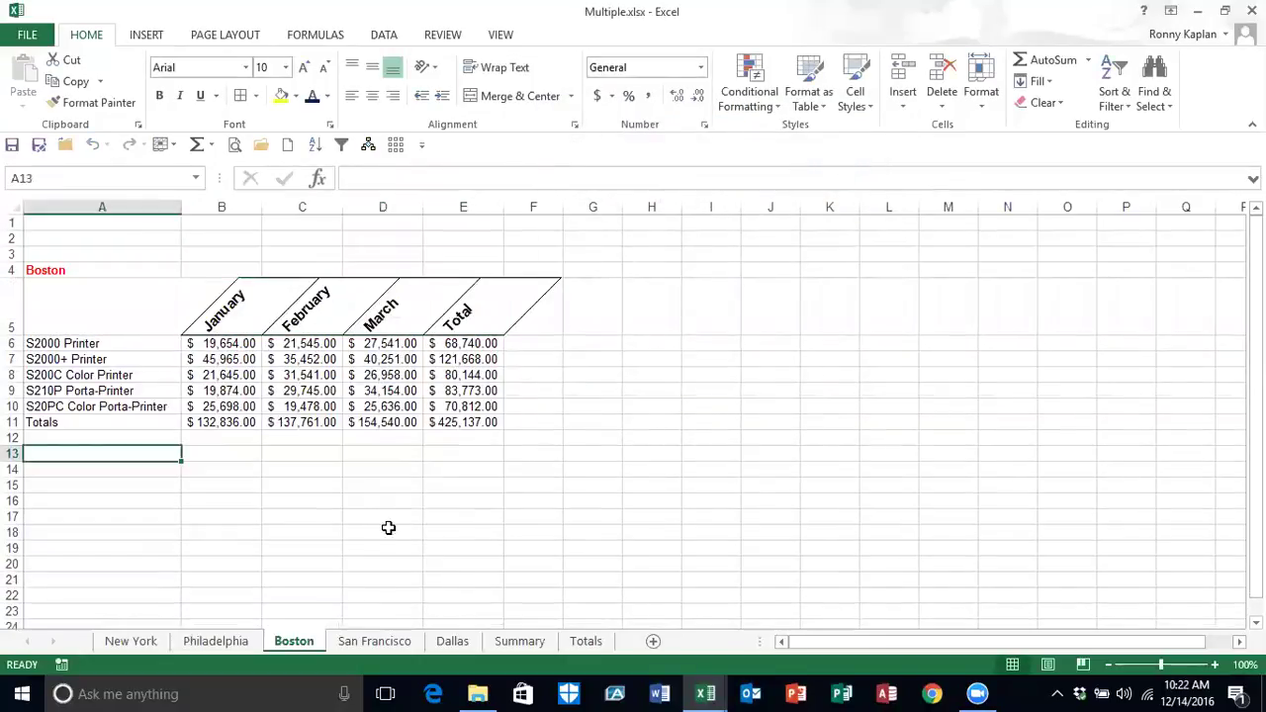
pyautogui.click(381, 534)
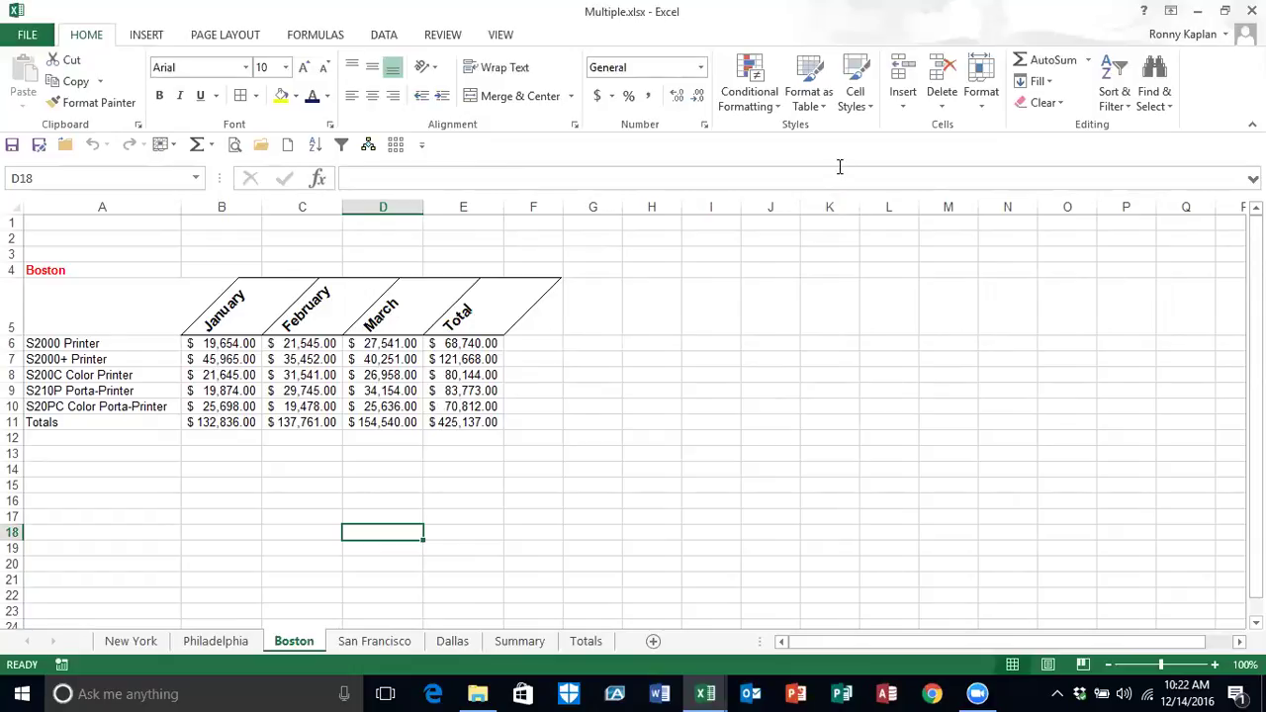
pyautogui.click(498, 36)
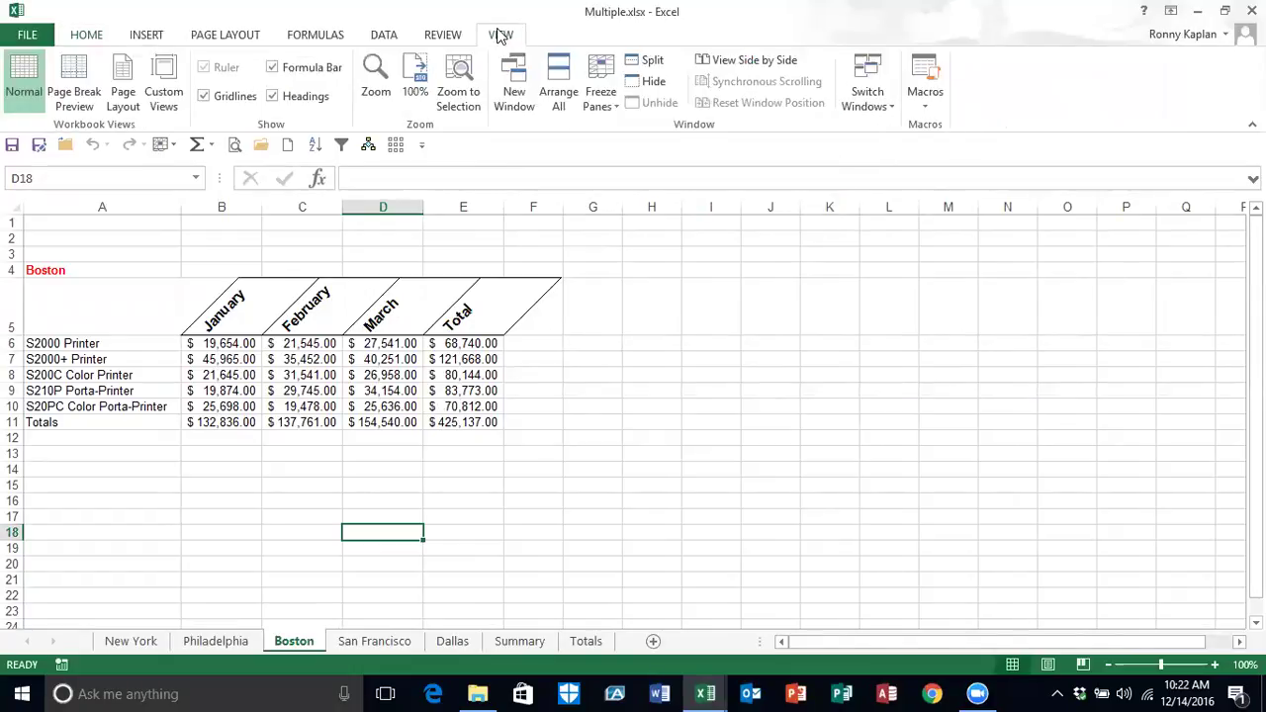
pyautogui.click(923, 107)
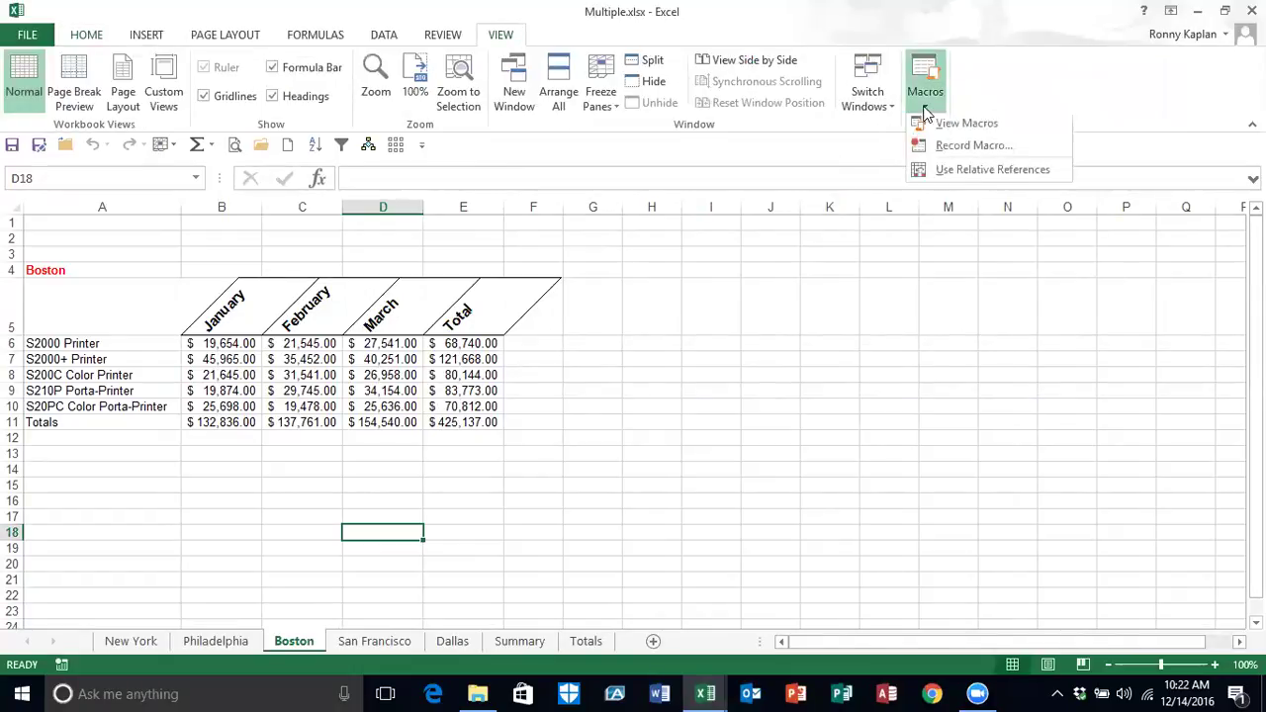
pyautogui.click(957, 153)
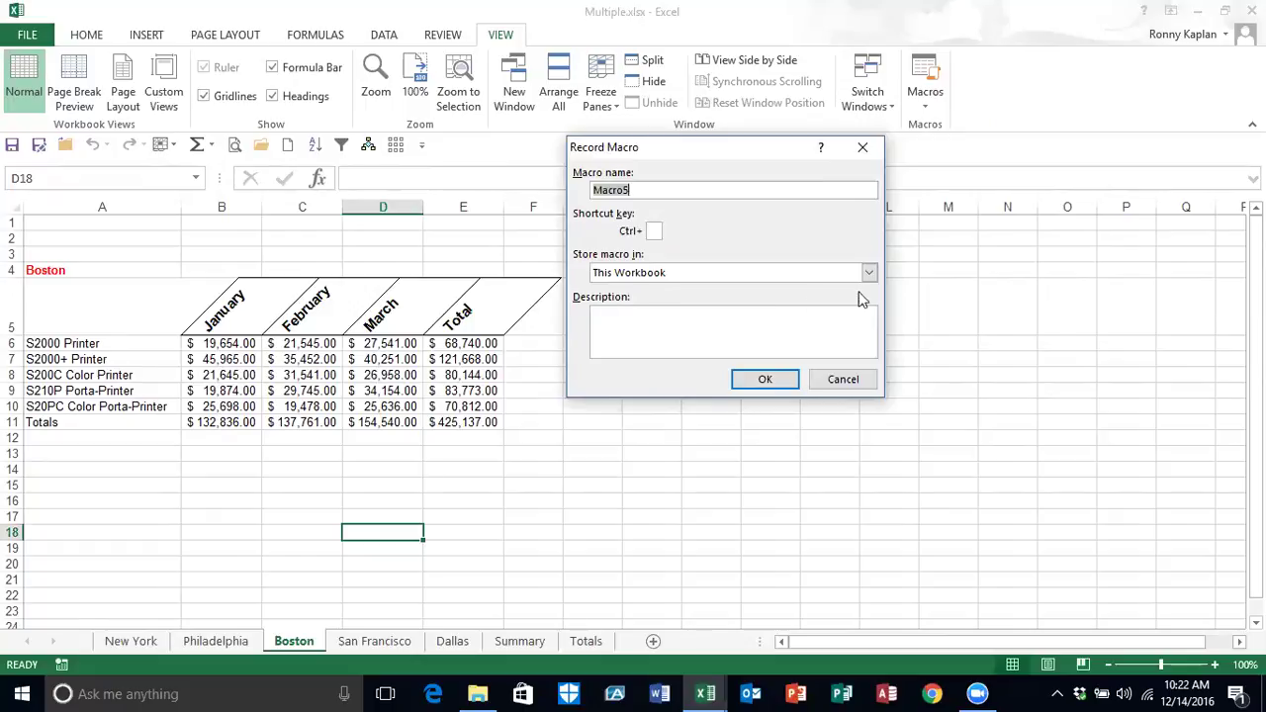
pyautogui.click(839, 379)
pyautogui.click(925, 96)
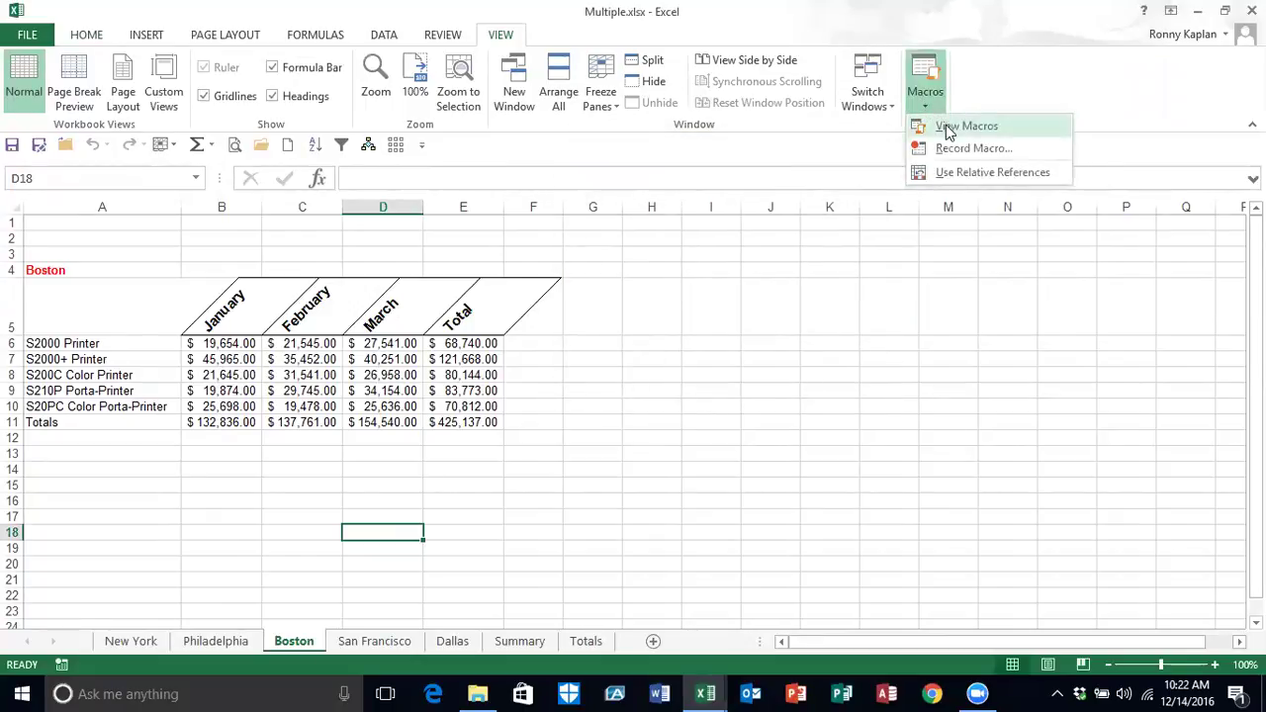
pyautogui.click(950, 124)
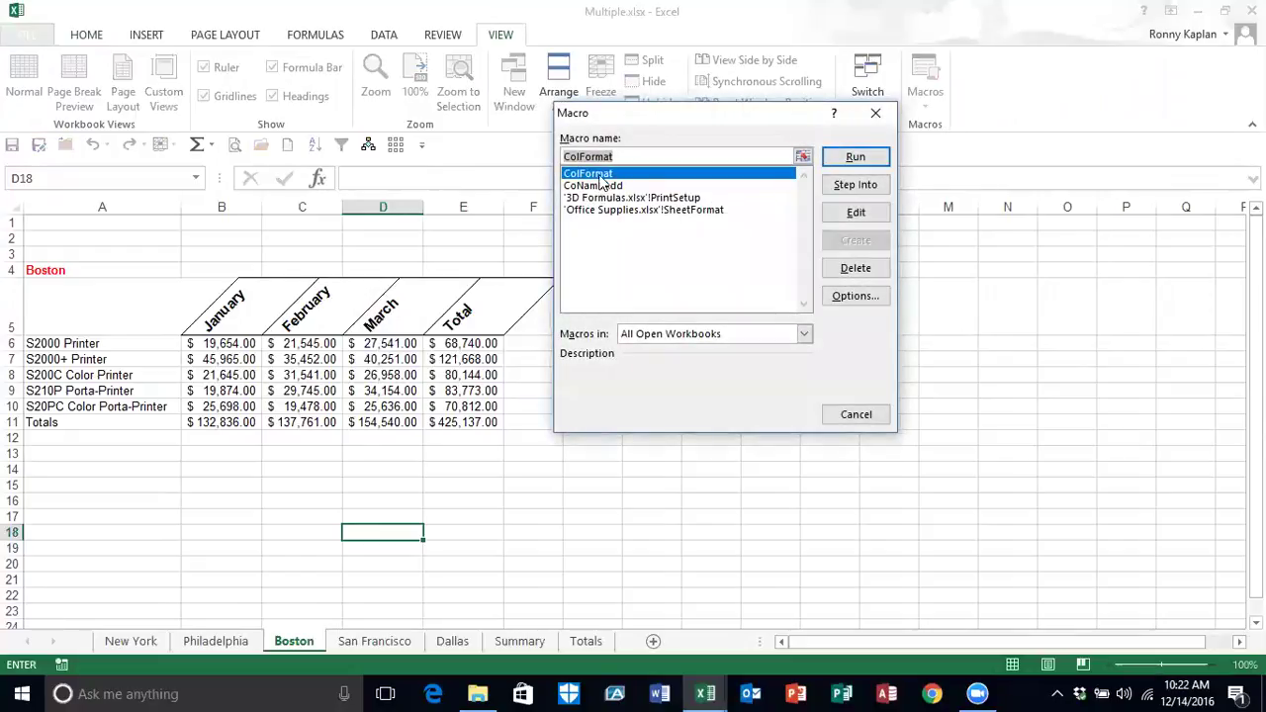
pyautogui.click(848, 418)
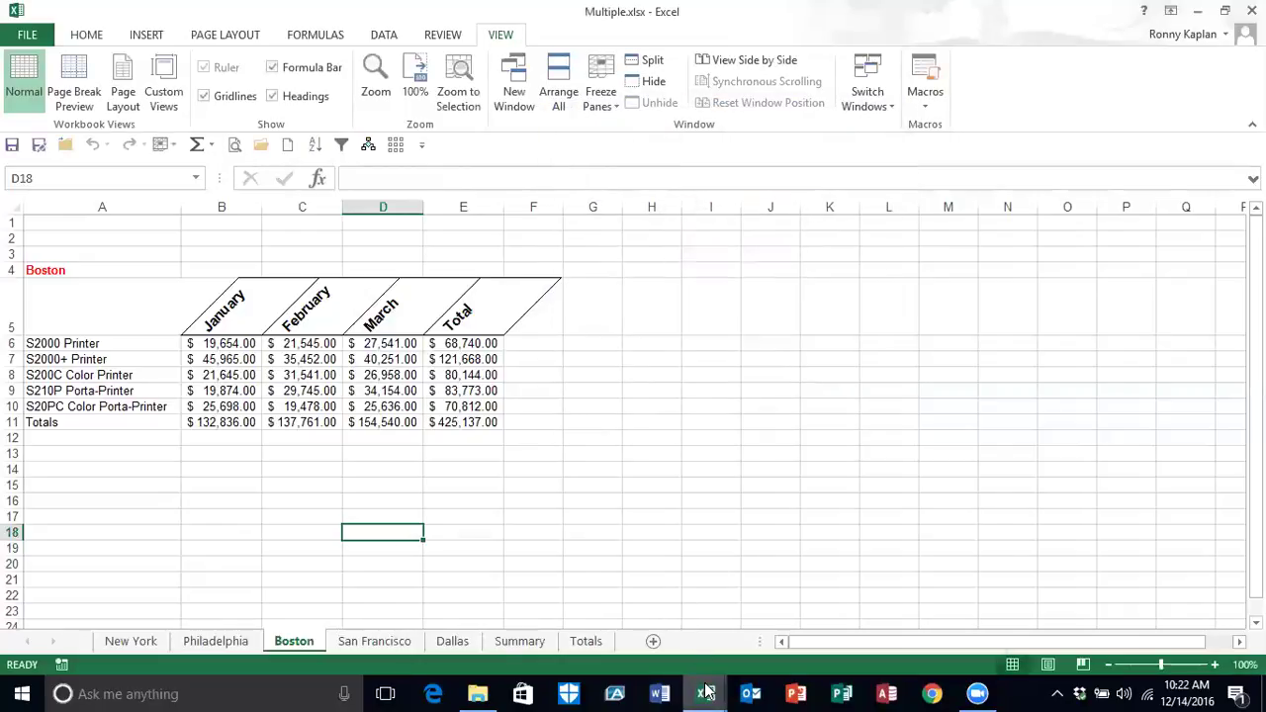
# Step: Close Office Supplies.xlsx and 3D Formulas.xlsx from the taskbar without saving
pyautogui.moveTo(706, 692)
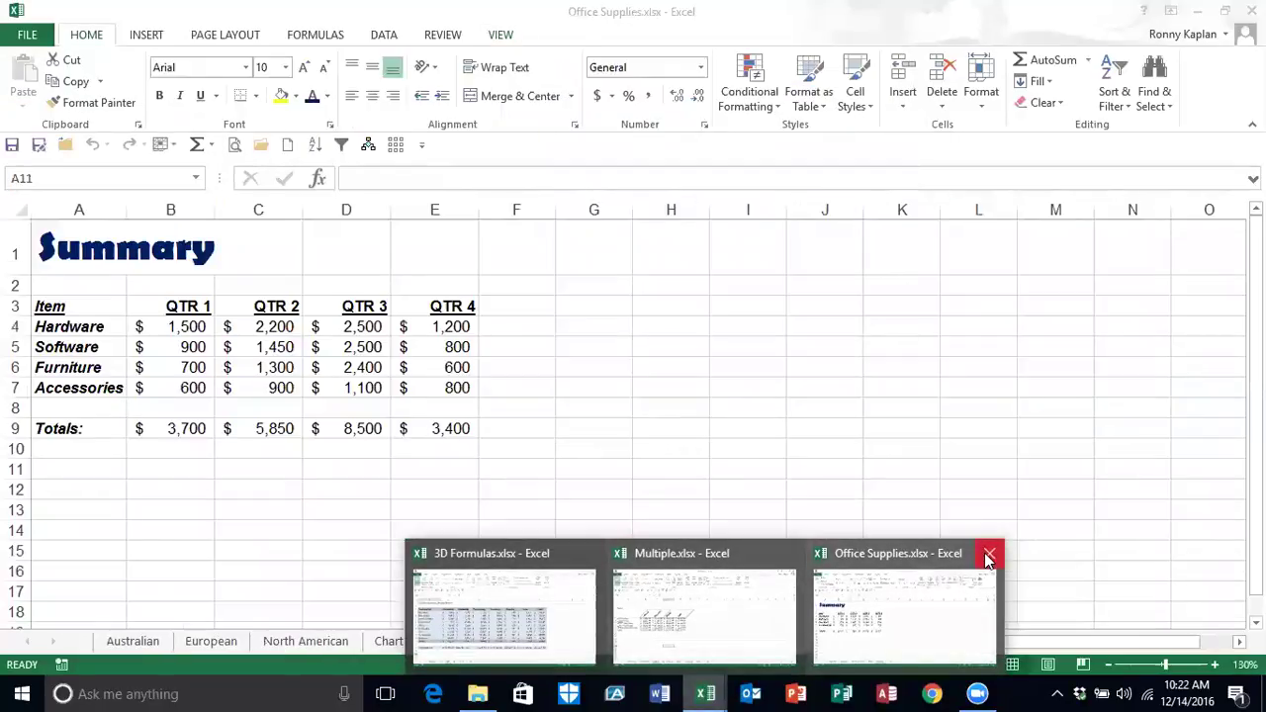
pyautogui.click(987, 558)
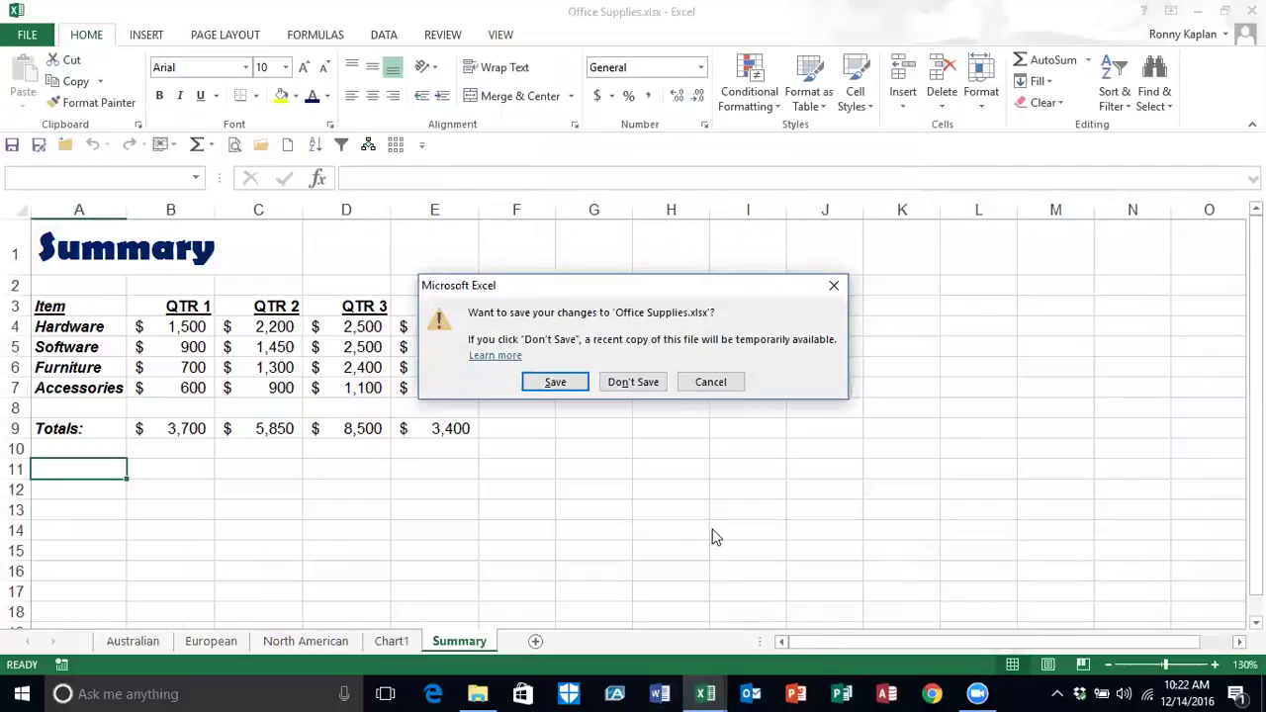
pyautogui.click(624, 381)
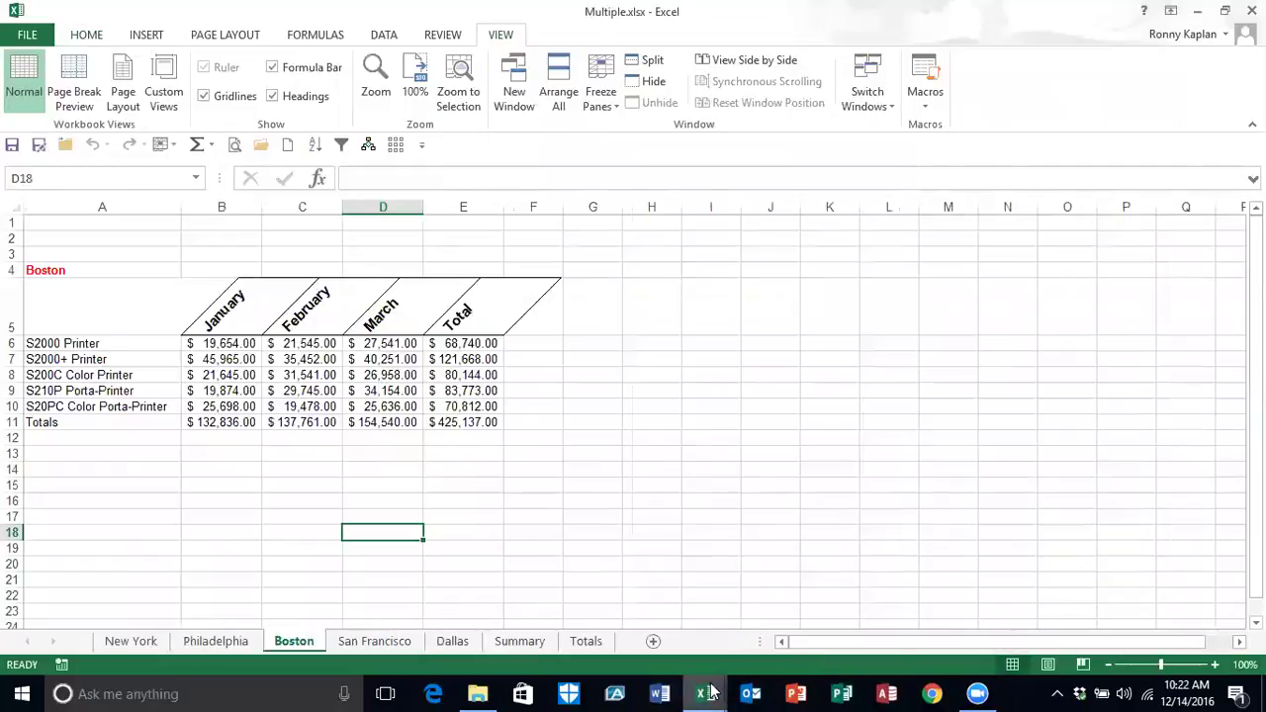
pyautogui.moveTo(710, 692)
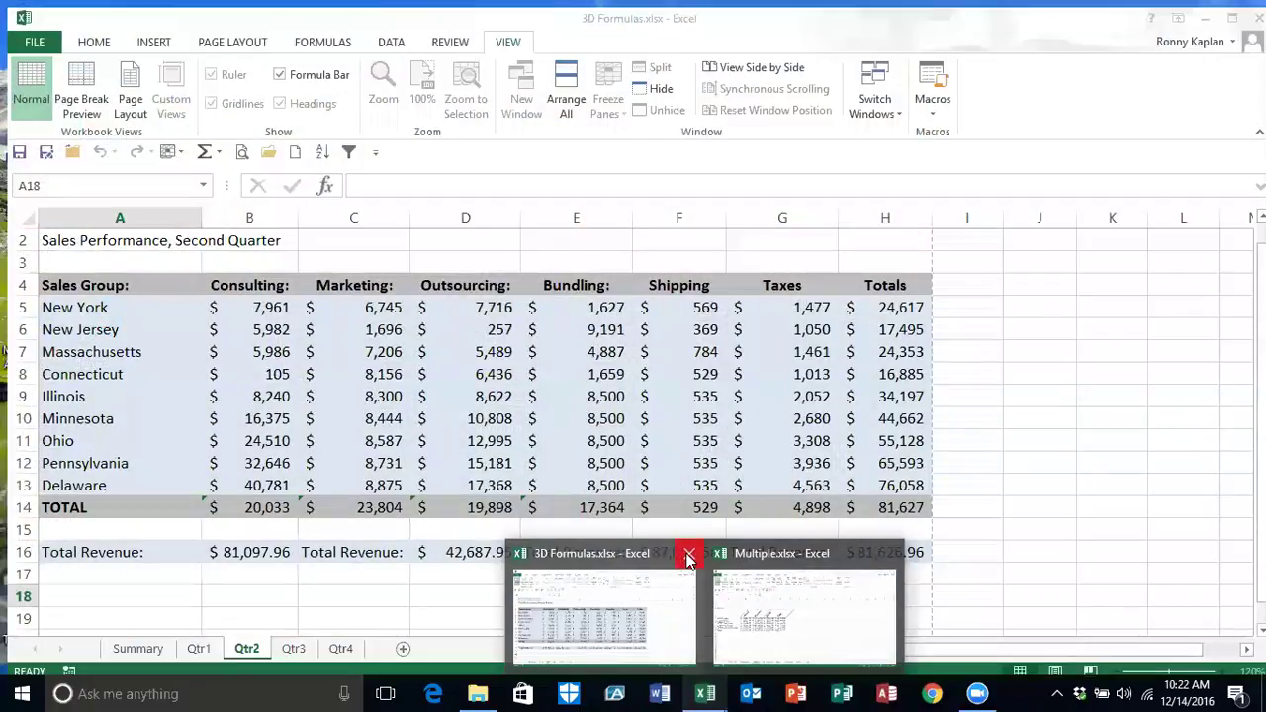
pyautogui.click(691, 554)
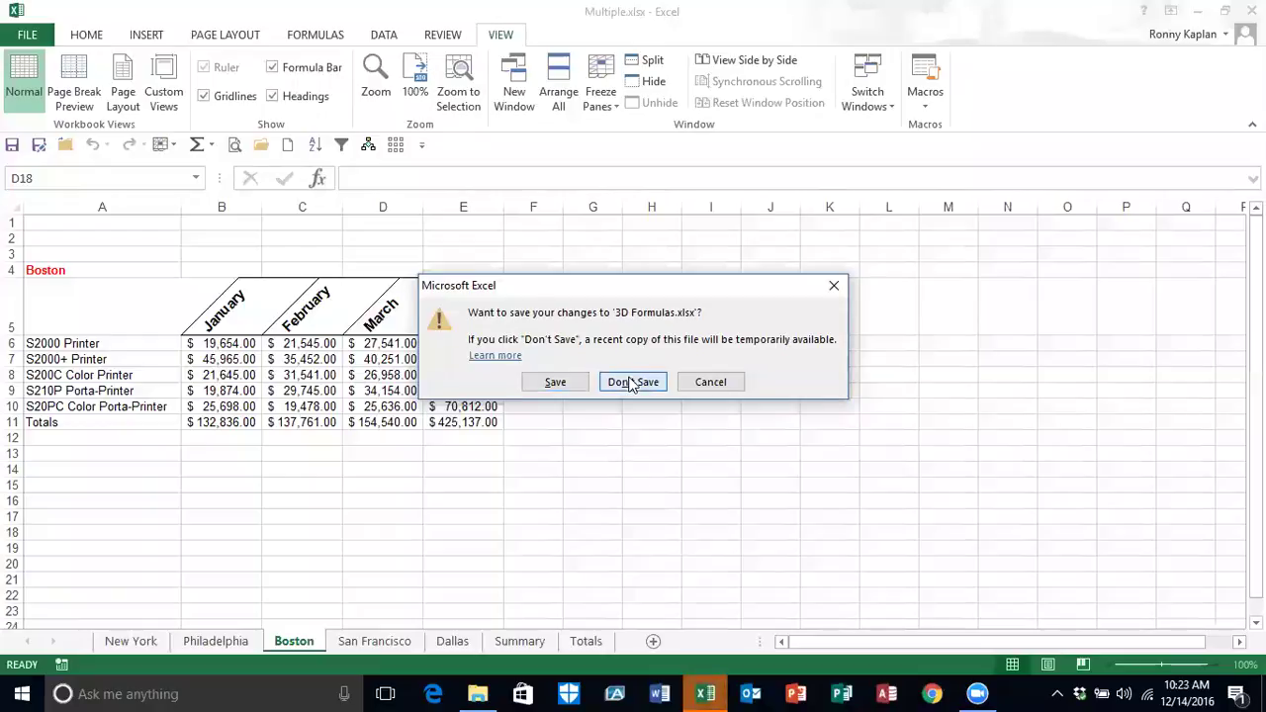
pyautogui.click(637, 382)
# Step: Review the remaining macros in View Macros, including the 'Macros in' workbook choices
pyautogui.click(924, 109)
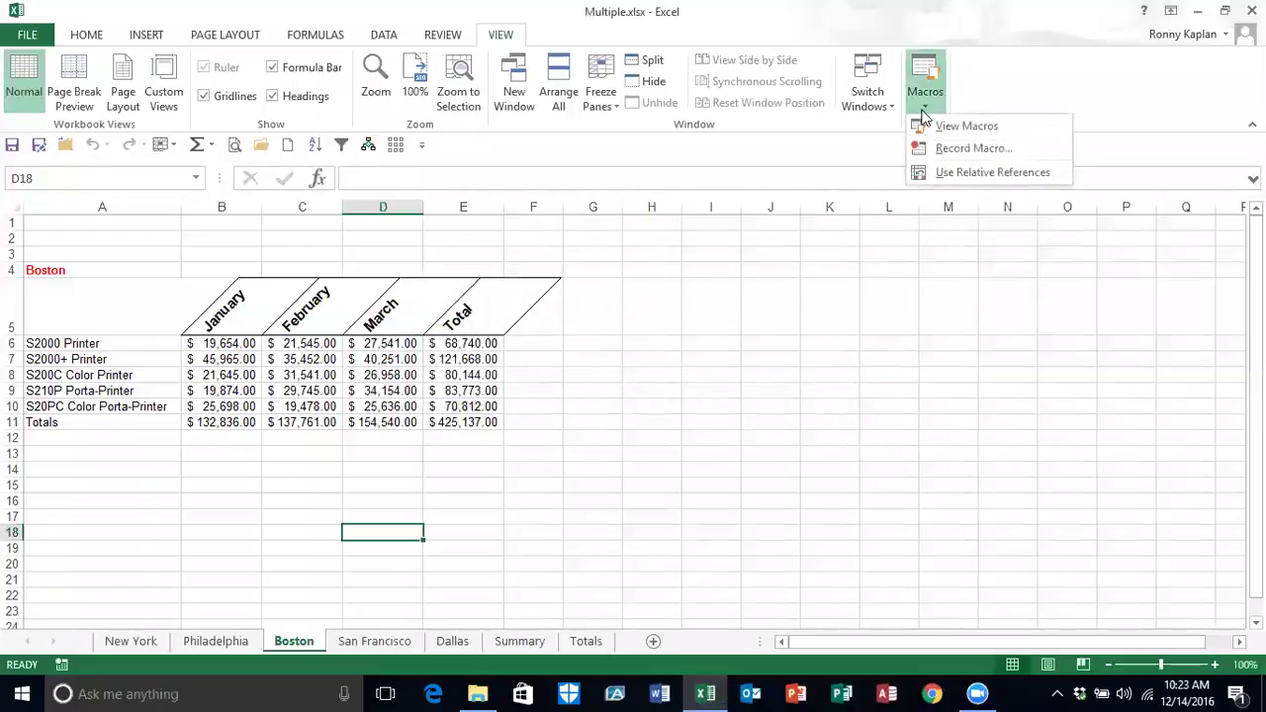
pyautogui.click(949, 126)
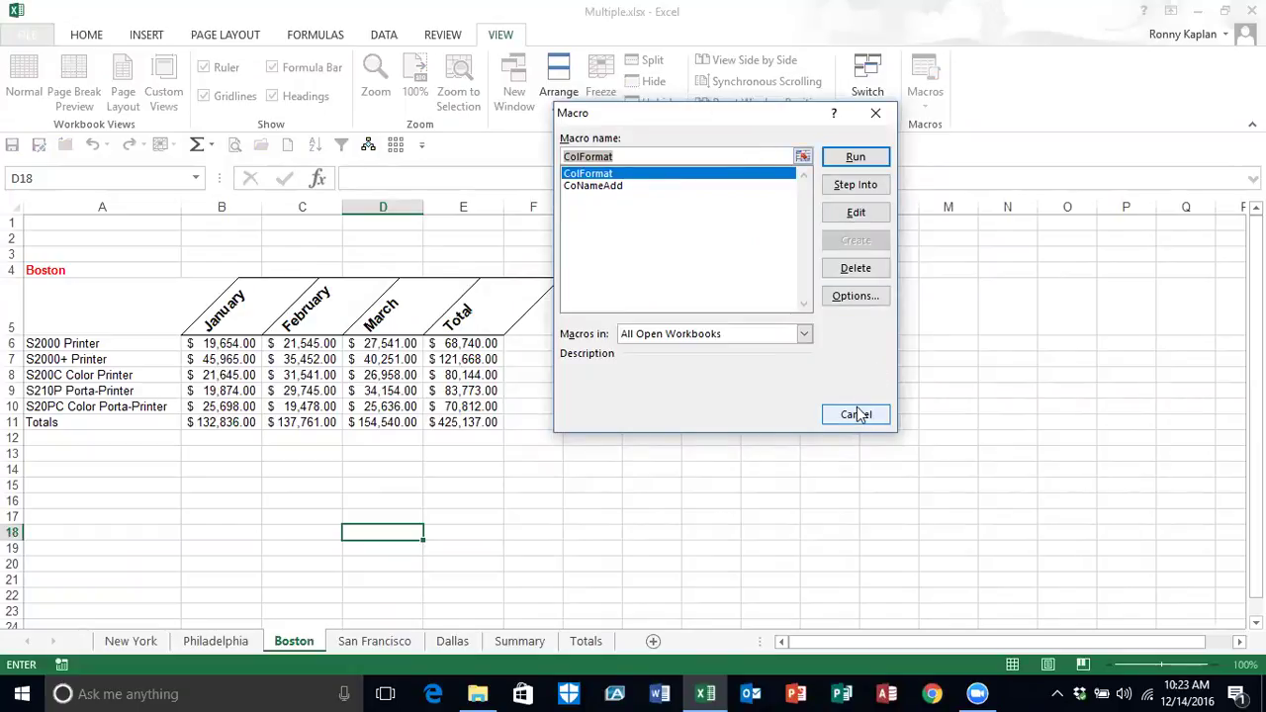
pyautogui.click(856, 416)
pyautogui.click(928, 103)
pyautogui.click(946, 123)
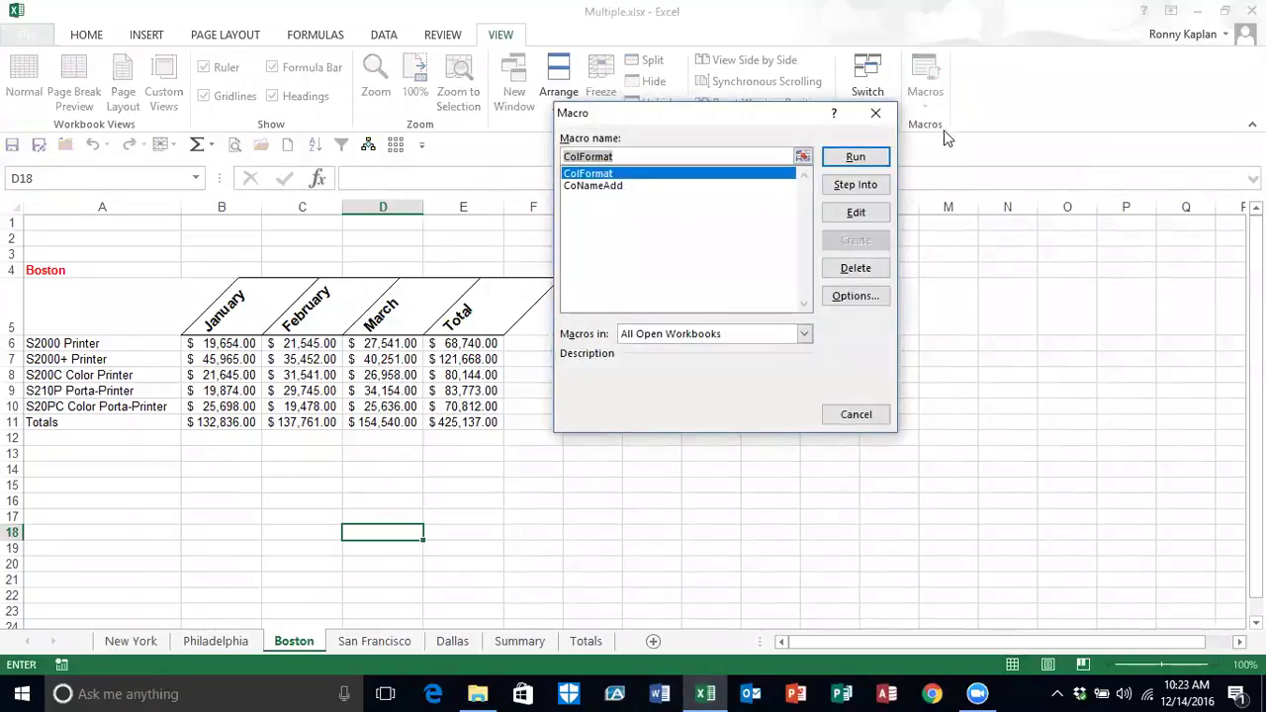
pyautogui.click(804, 333)
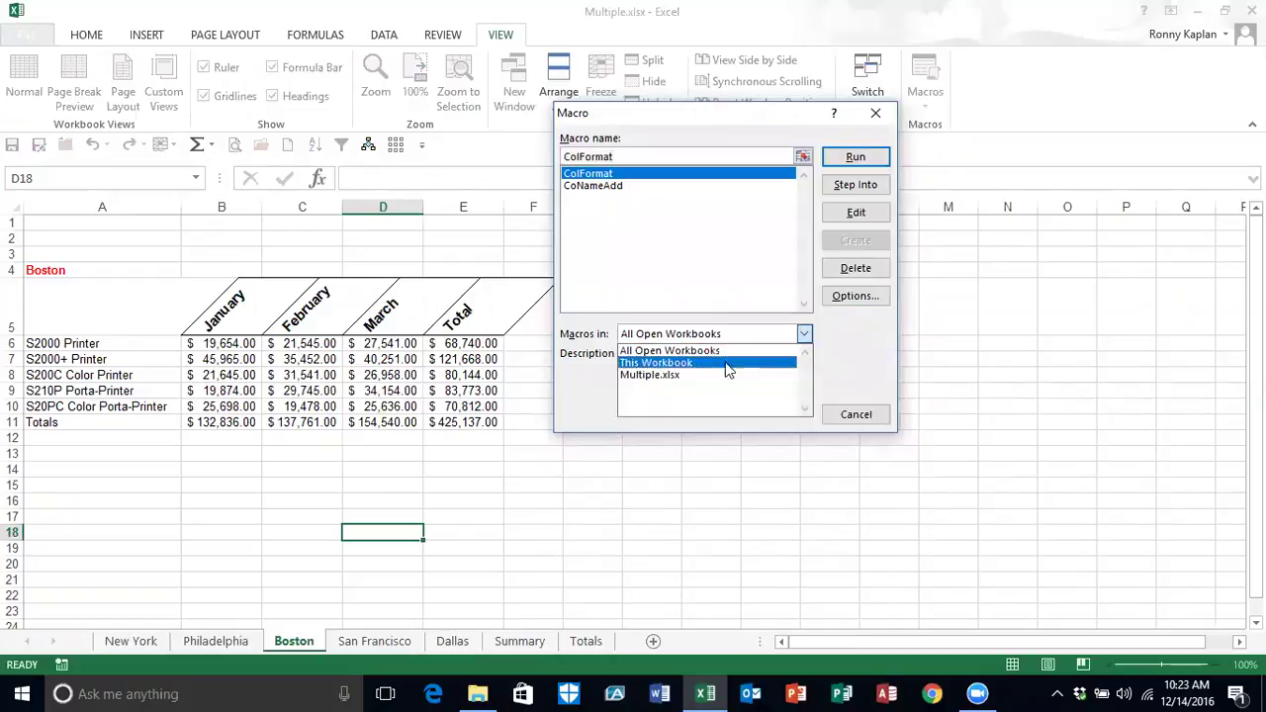
pyautogui.click(848, 415)
pyautogui.click(847, 415)
pyautogui.click(930, 106)
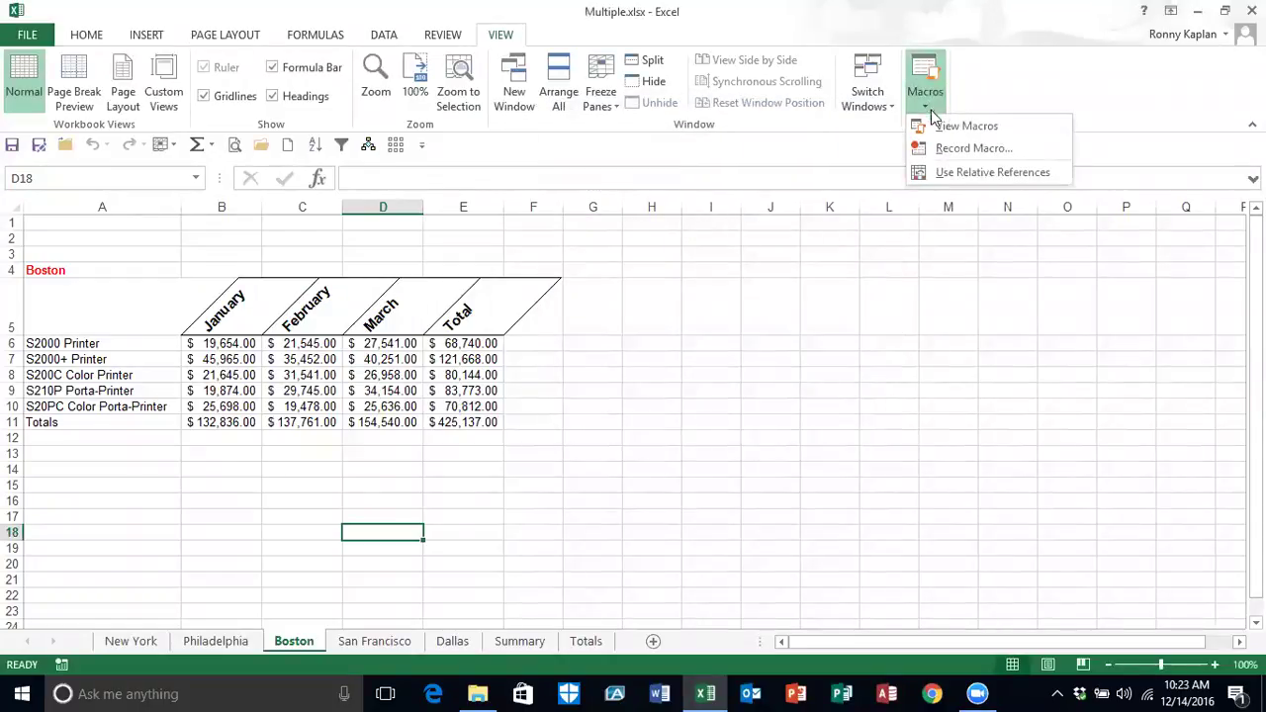
# Step: Look at the Personal Macro Workbook storage option for a new macro, then cancel Record Macro without recording
pyautogui.click(962, 150)
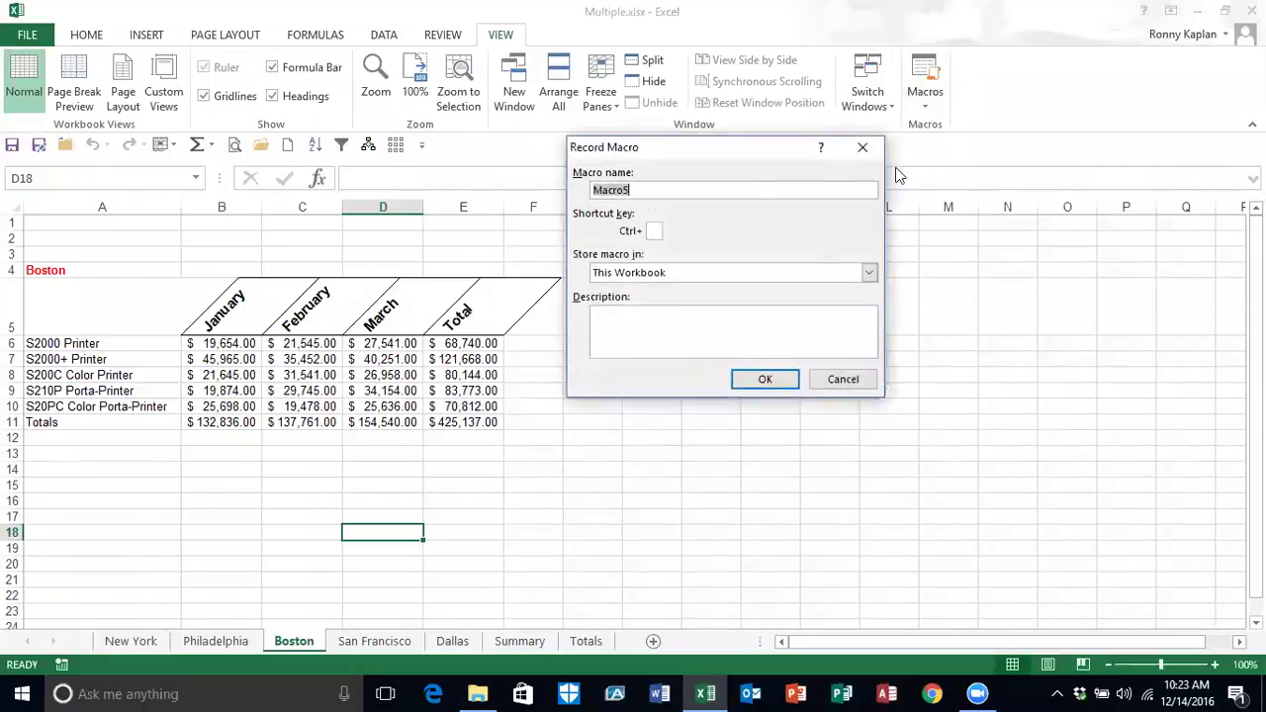
pyautogui.click(869, 273)
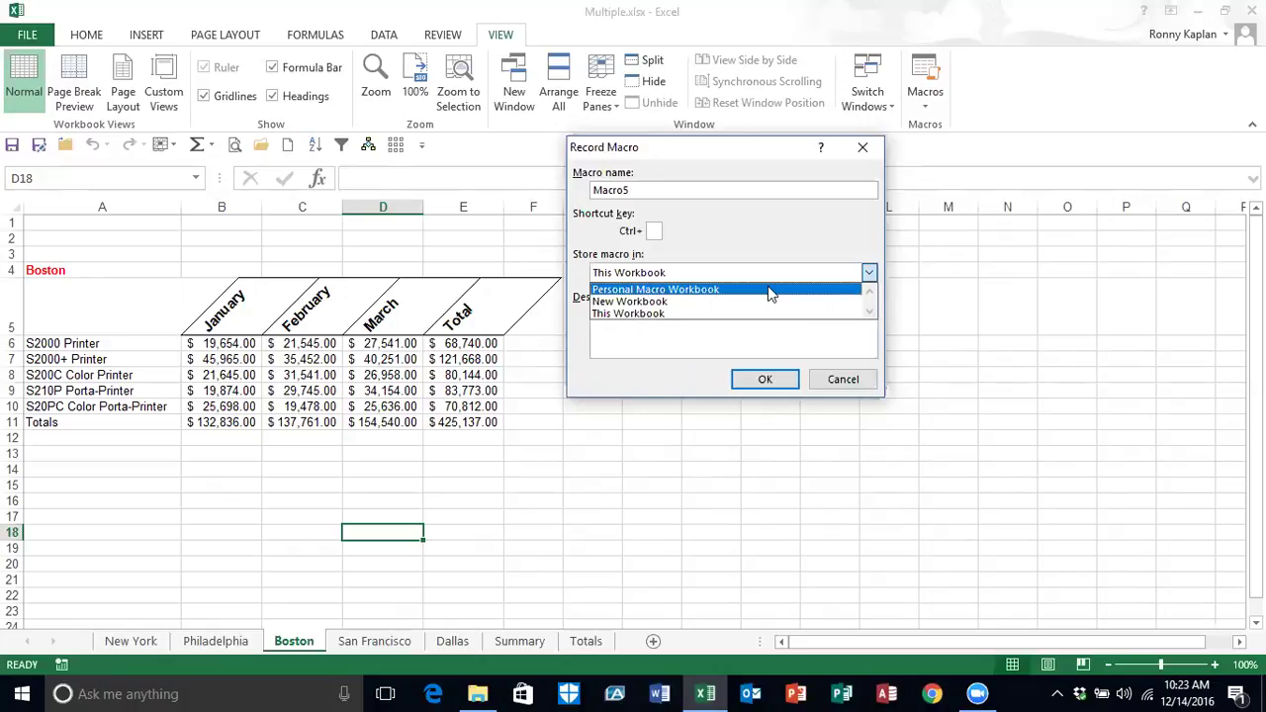
pyautogui.click(841, 382)
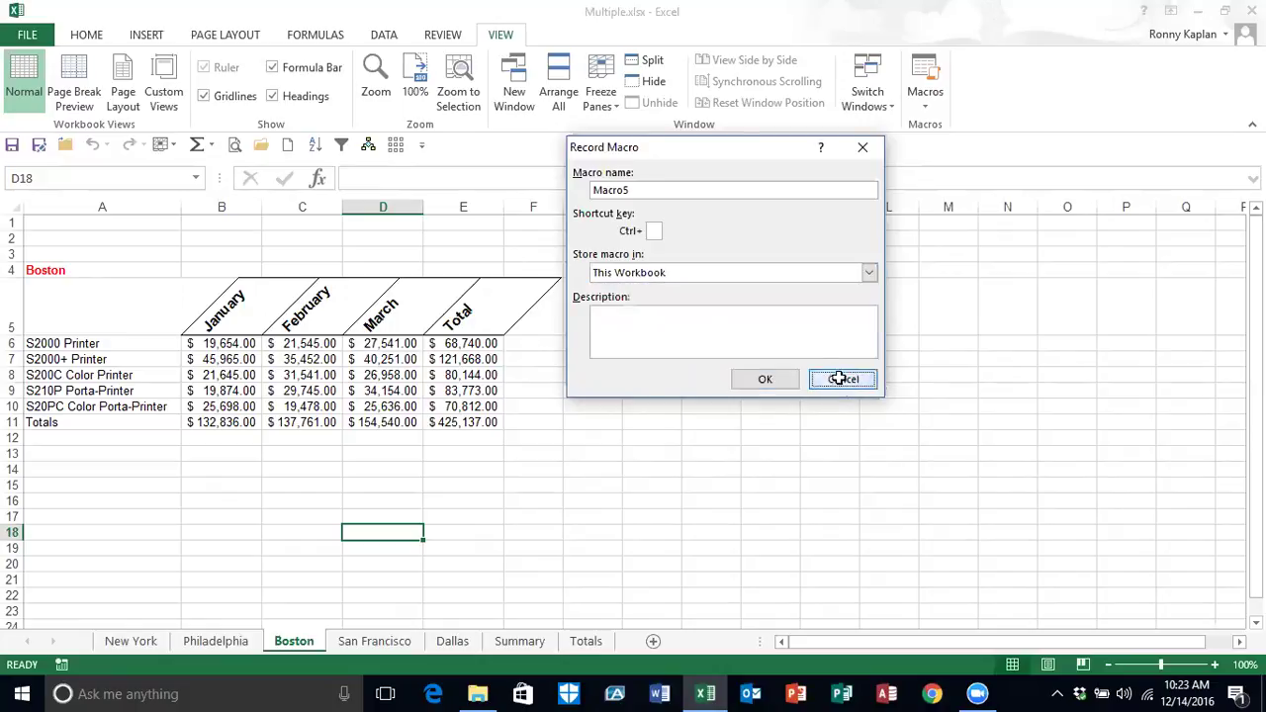
pyautogui.click(841, 382)
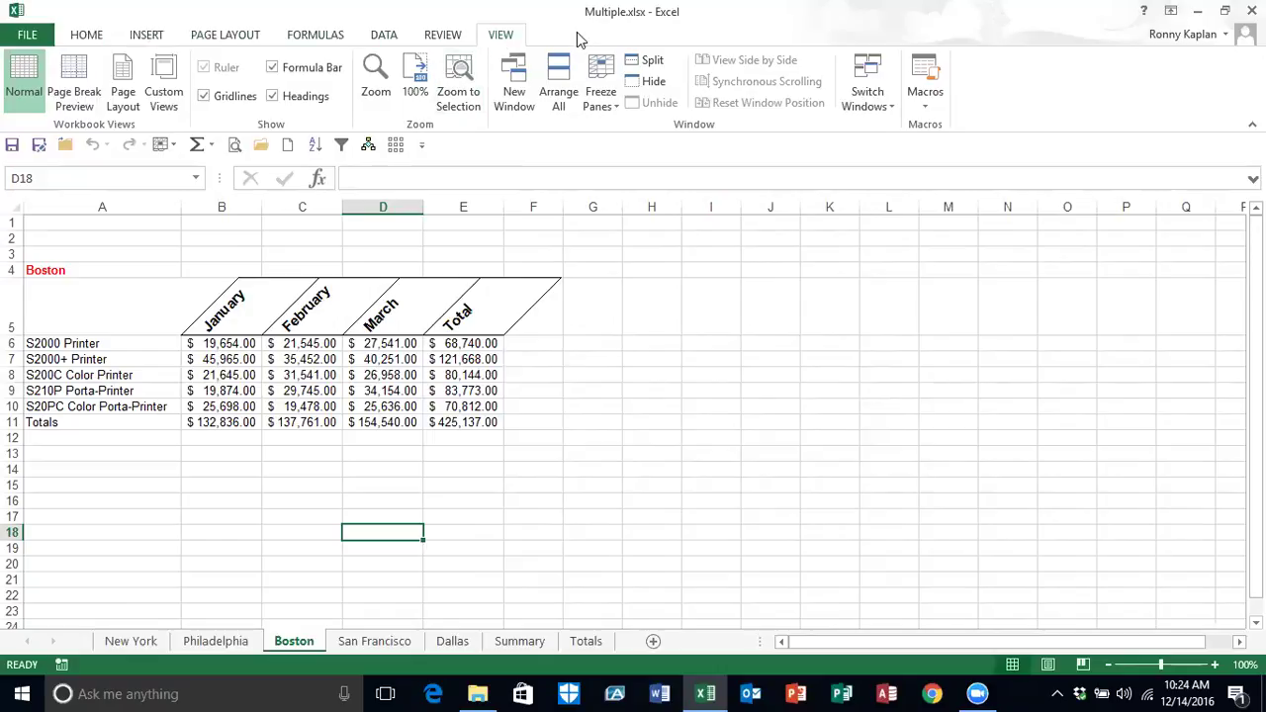
# Step: In the Customize Ribbon options, add a new custom tab named Macros
pyautogui.click(38, 36)
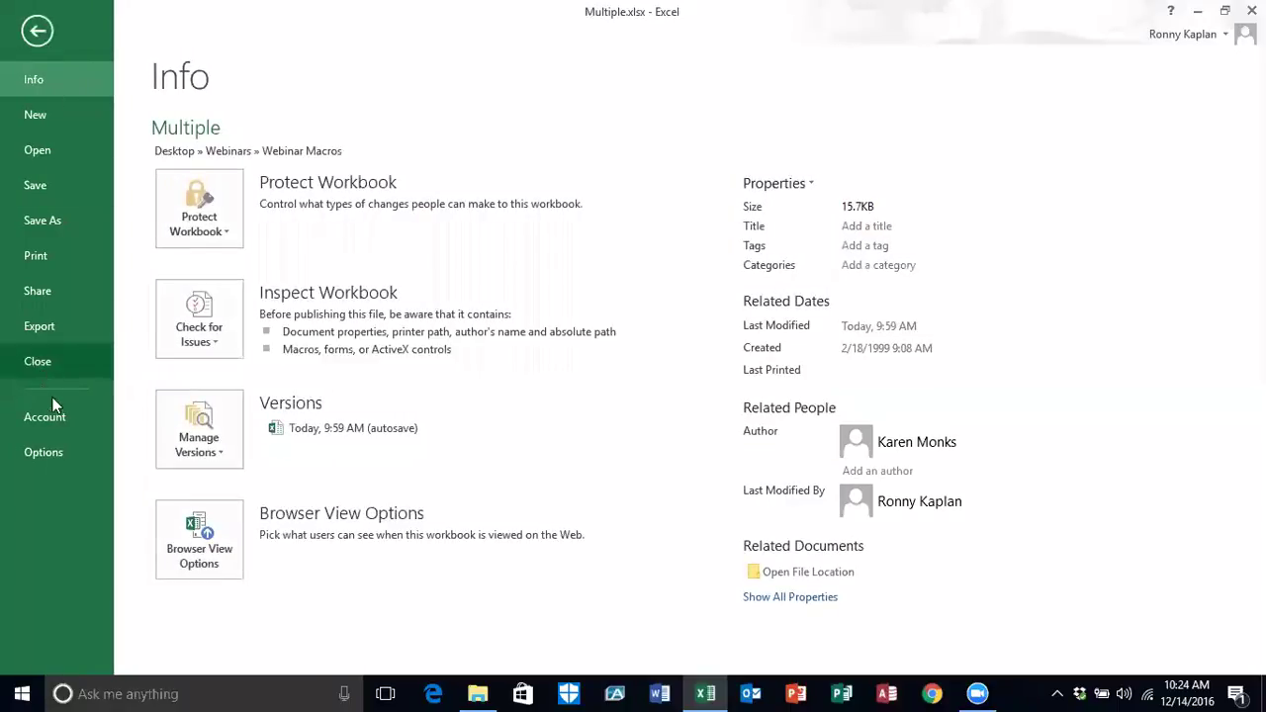
pyautogui.click(47, 447)
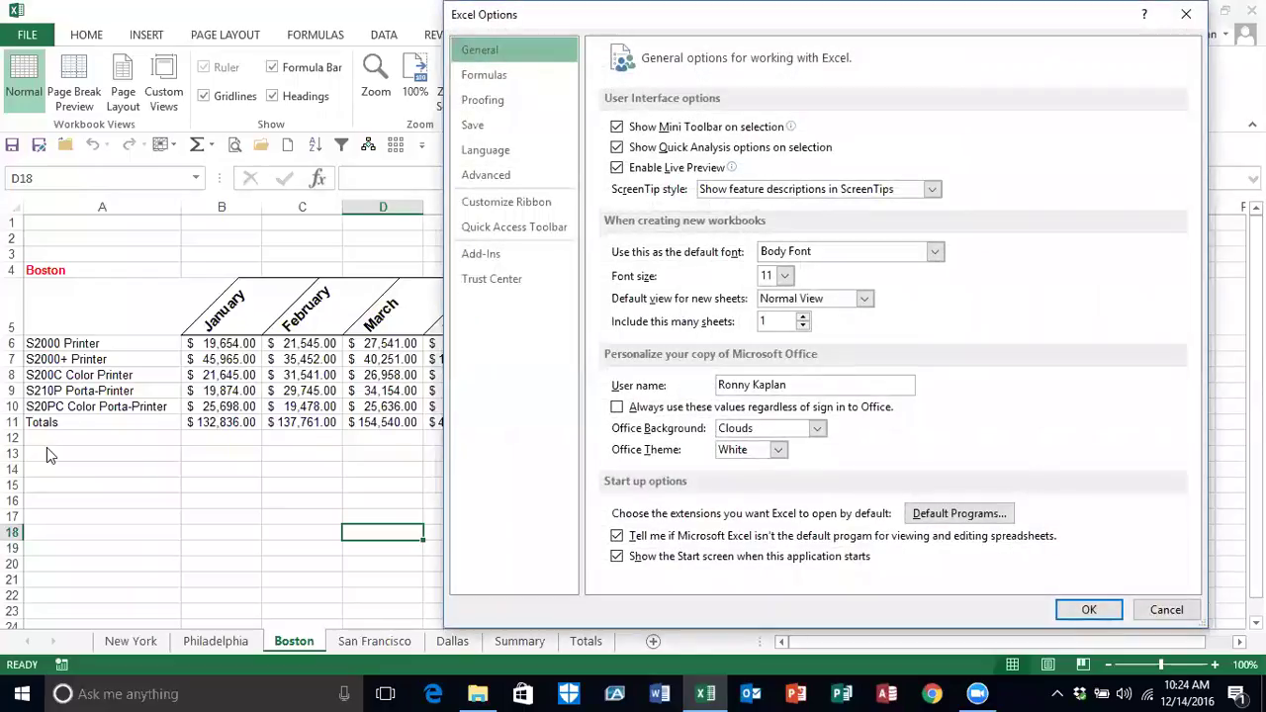
pyautogui.click(516, 228)
pyautogui.click(508, 204)
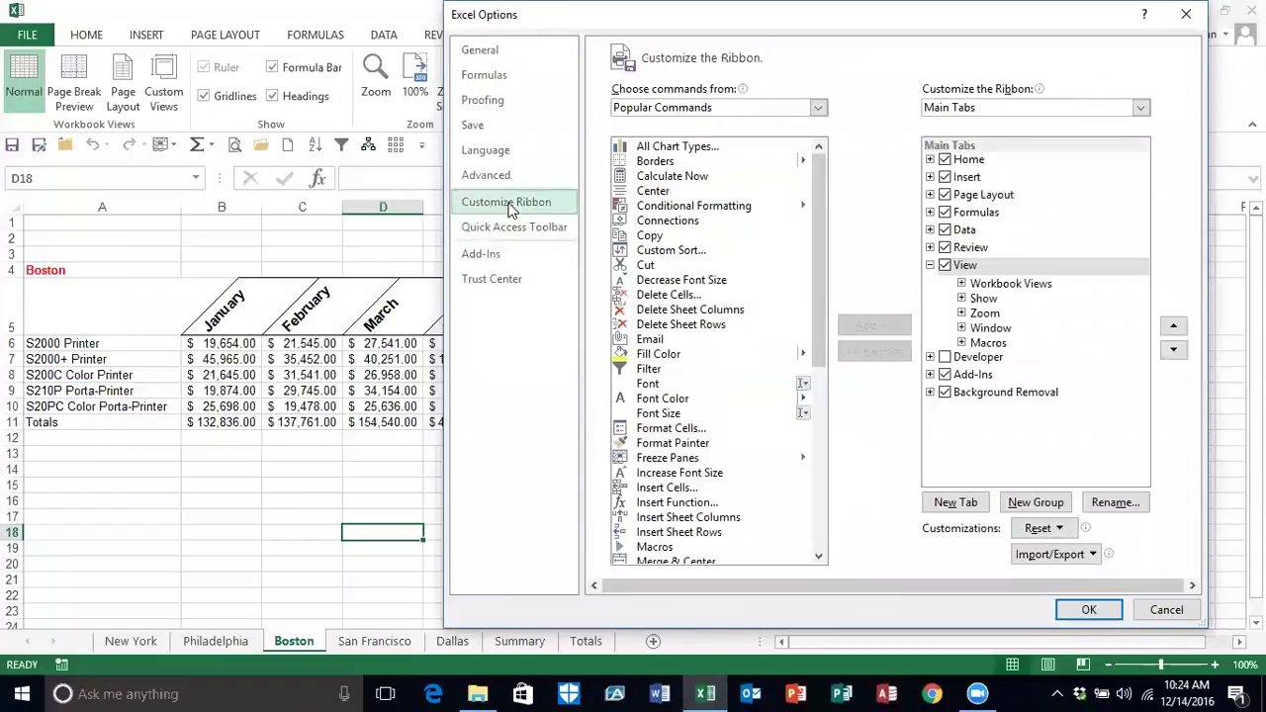
pyautogui.click(966, 503)
pyautogui.click(991, 359)
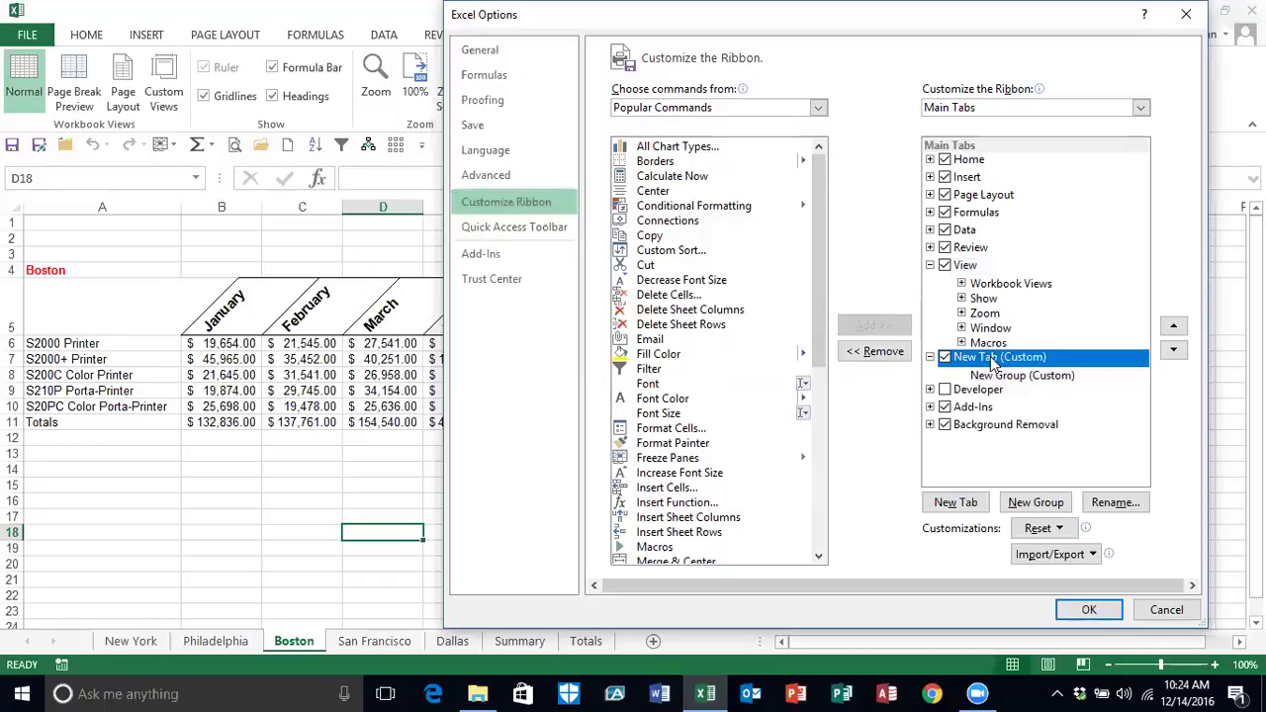
pyautogui.click(1106, 505)
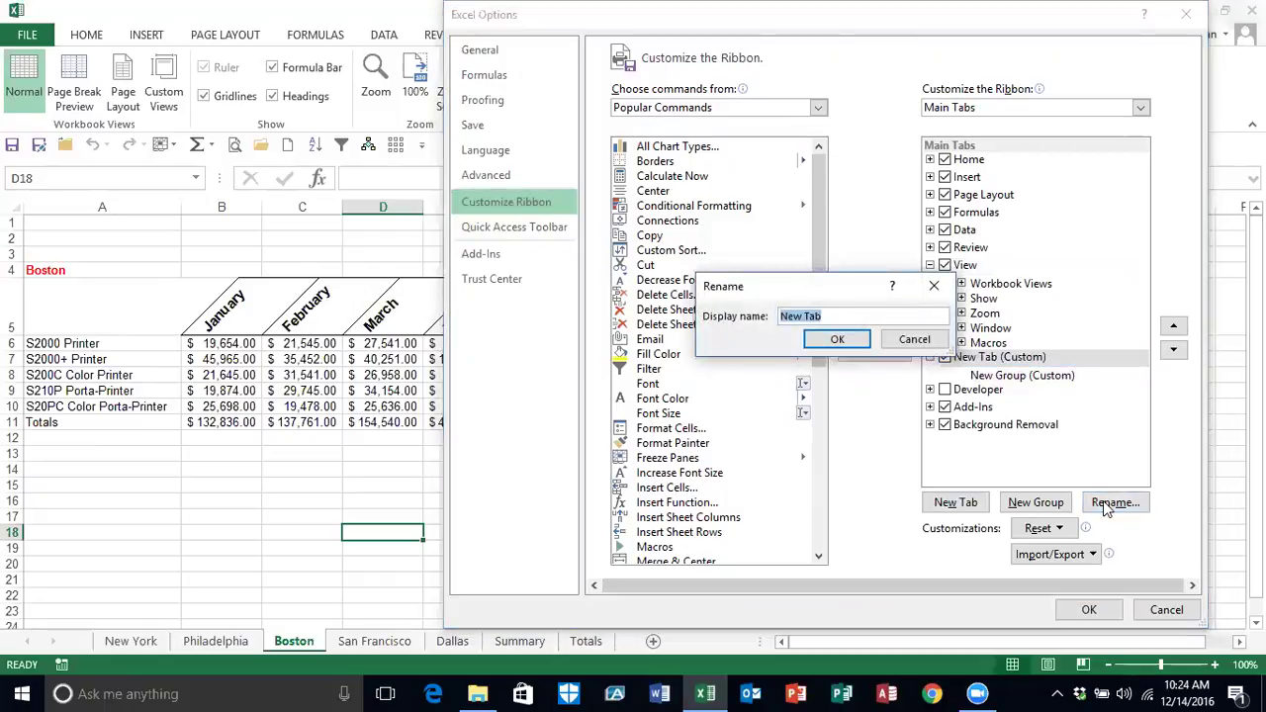
pyautogui.write('Macros')
pyautogui.click(837, 339)
# Step: Rename the new tab's custom group to MyMacros
pyautogui.click(983, 377)
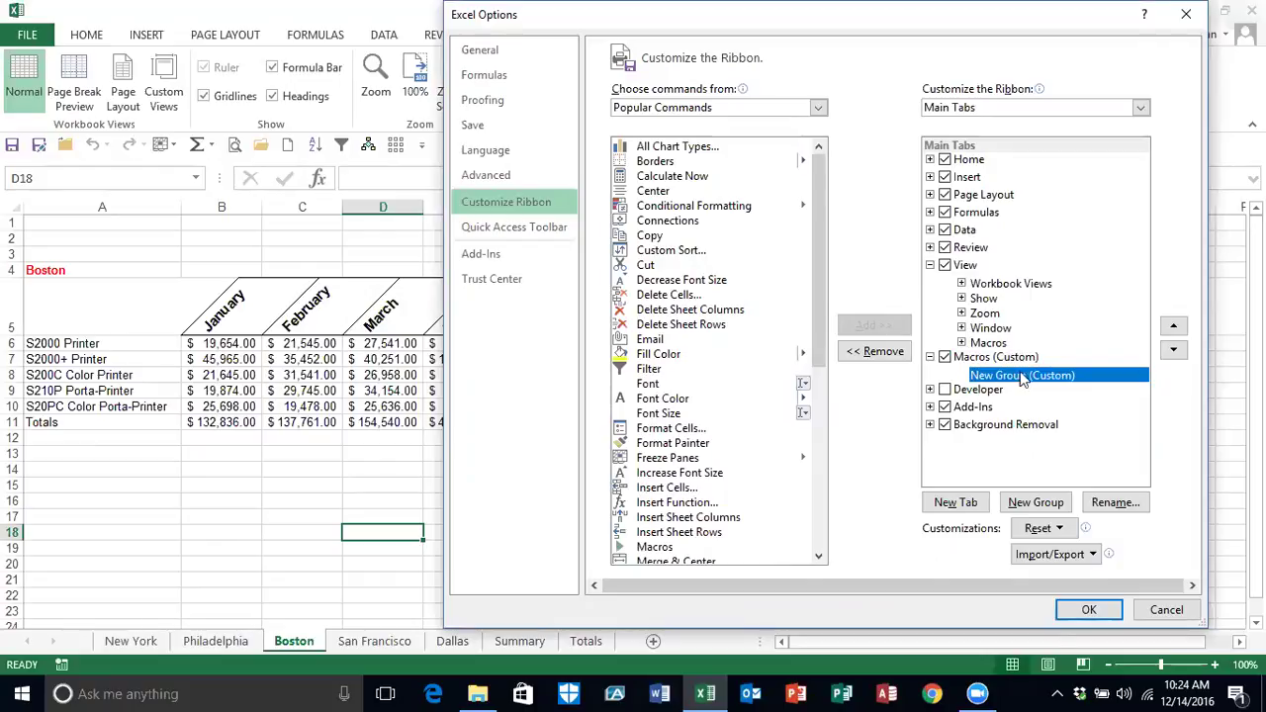
pyautogui.click(1114, 502)
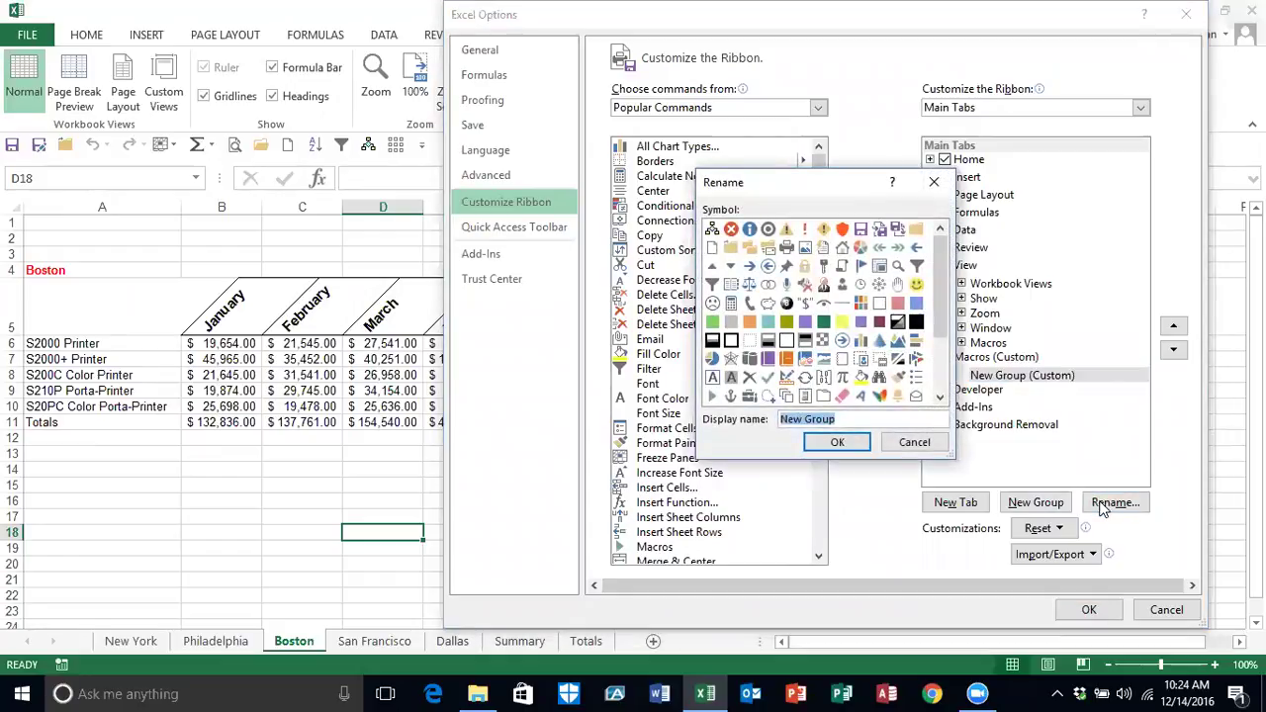
pyautogui.write('MyMacros')
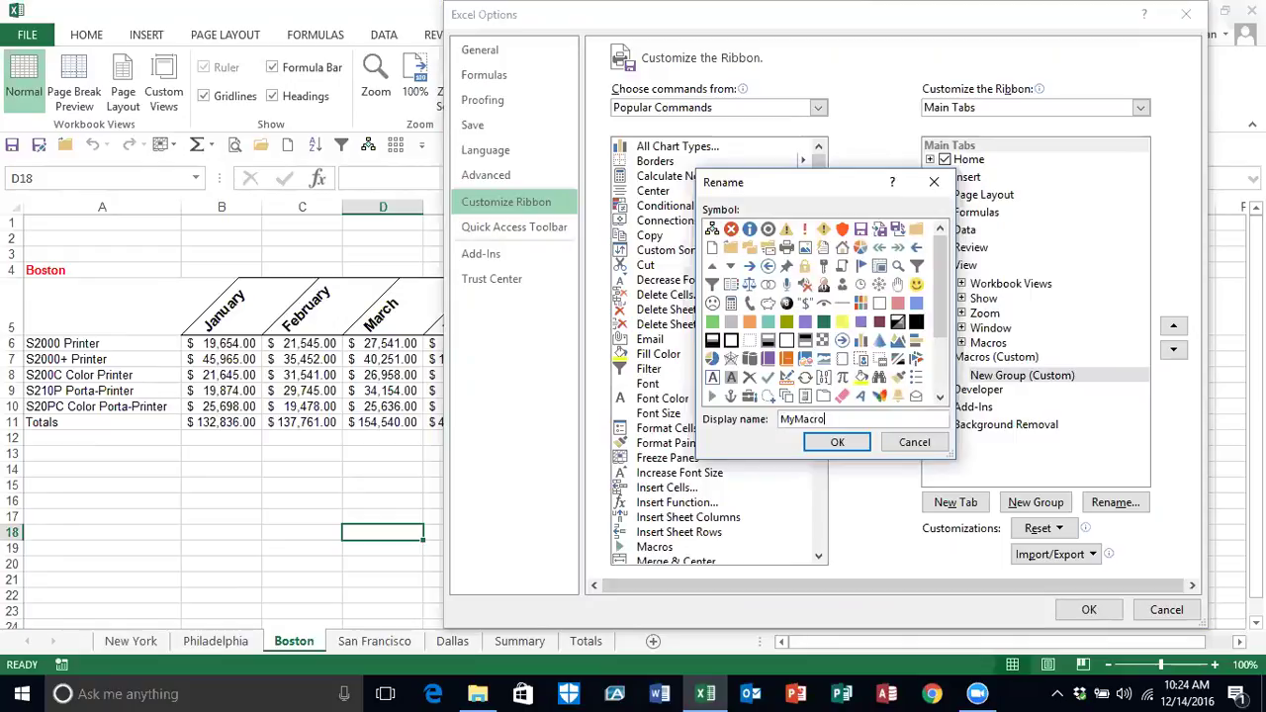
pyautogui.click(846, 444)
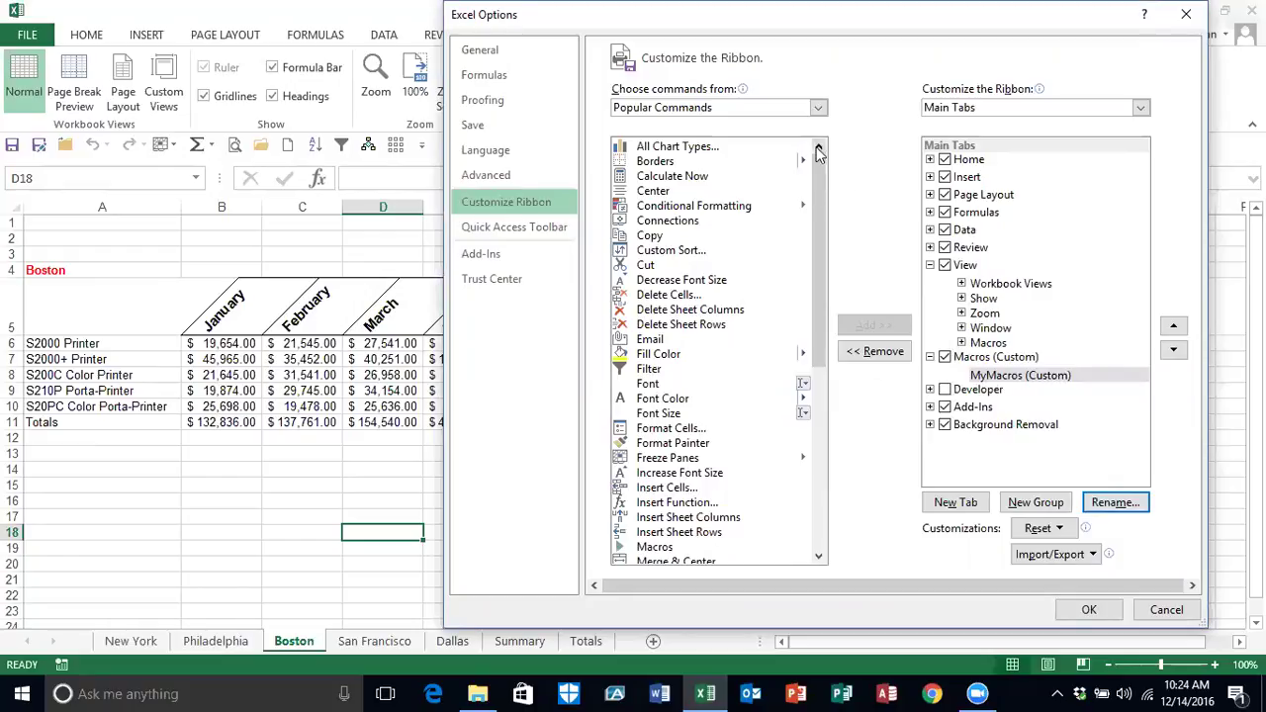
# Step: Add the ColFormat and CoNameAdd macros to the MyMacros group and apply the ribbon changes
pyautogui.click(817, 106)
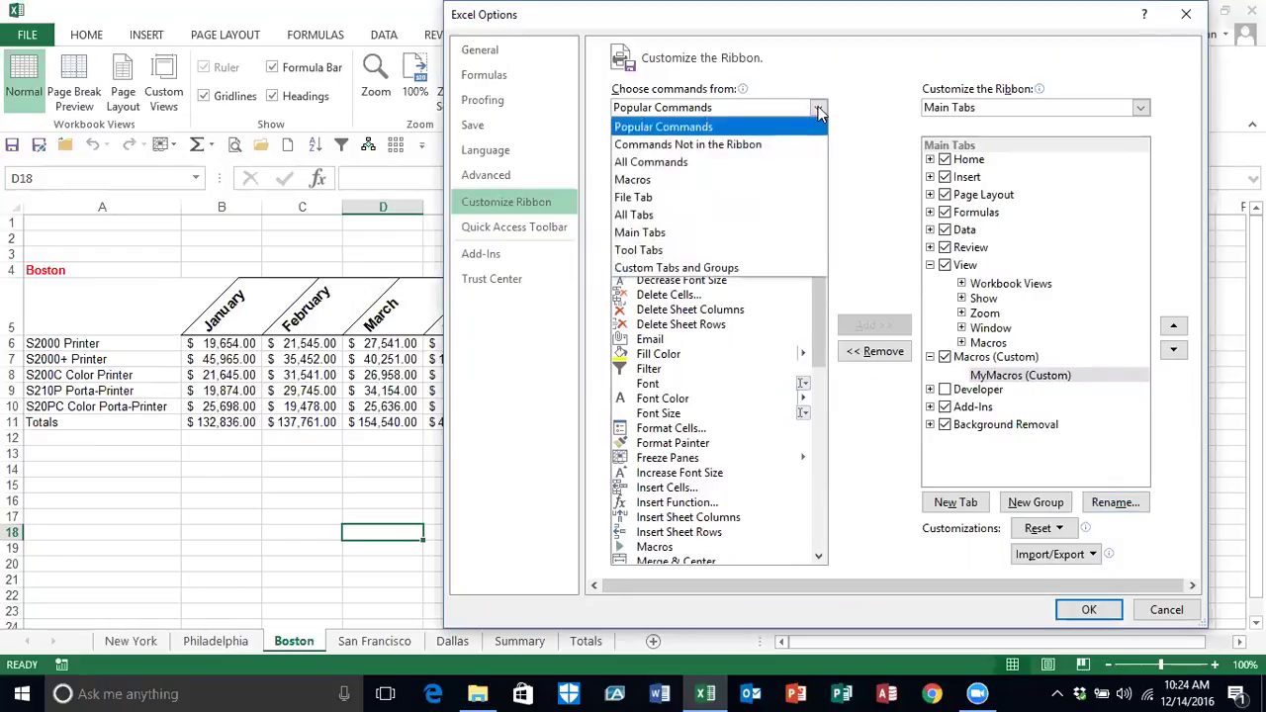
pyautogui.click(644, 183)
pyautogui.click(663, 148)
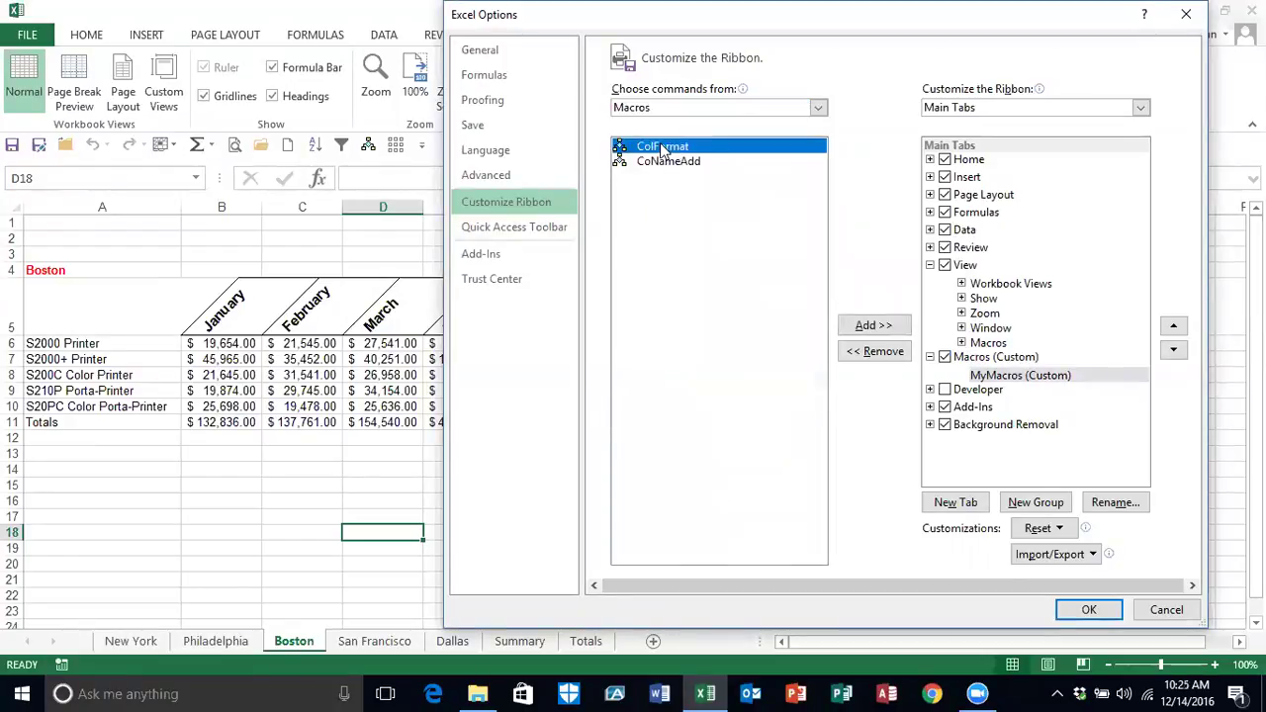
pyautogui.click(870, 326)
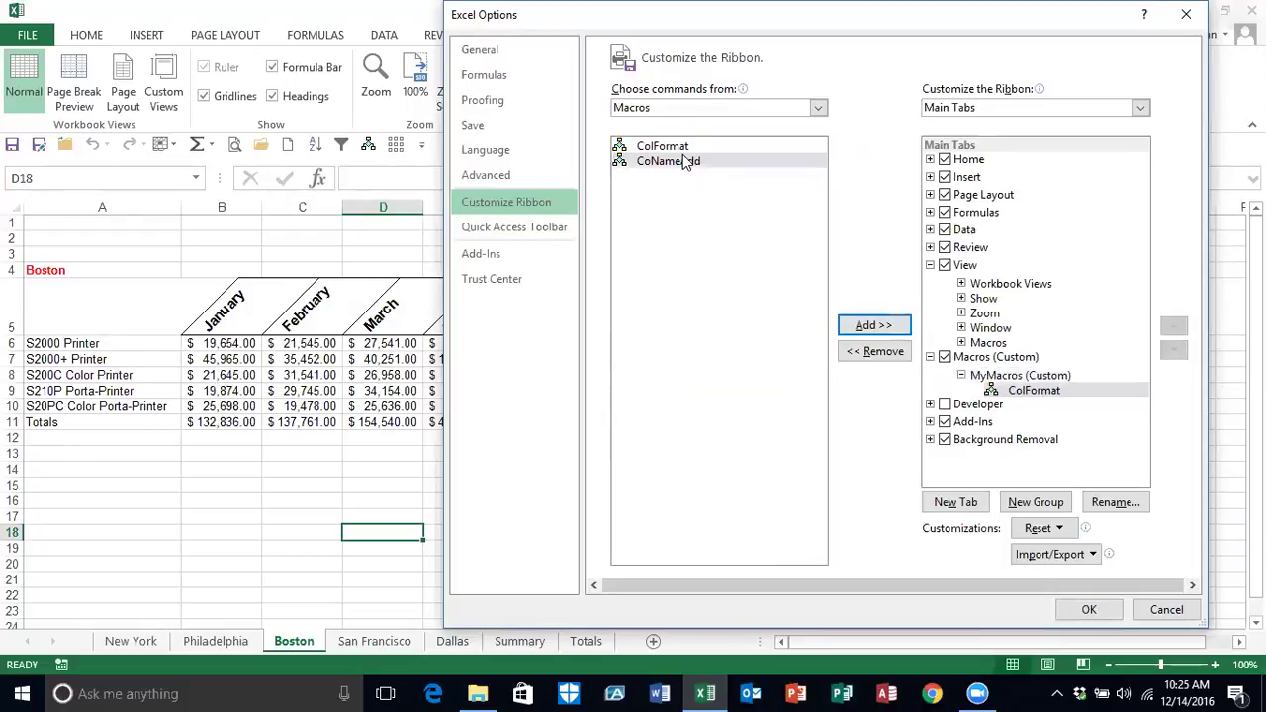
pyautogui.click(686, 164)
pyautogui.click(870, 326)
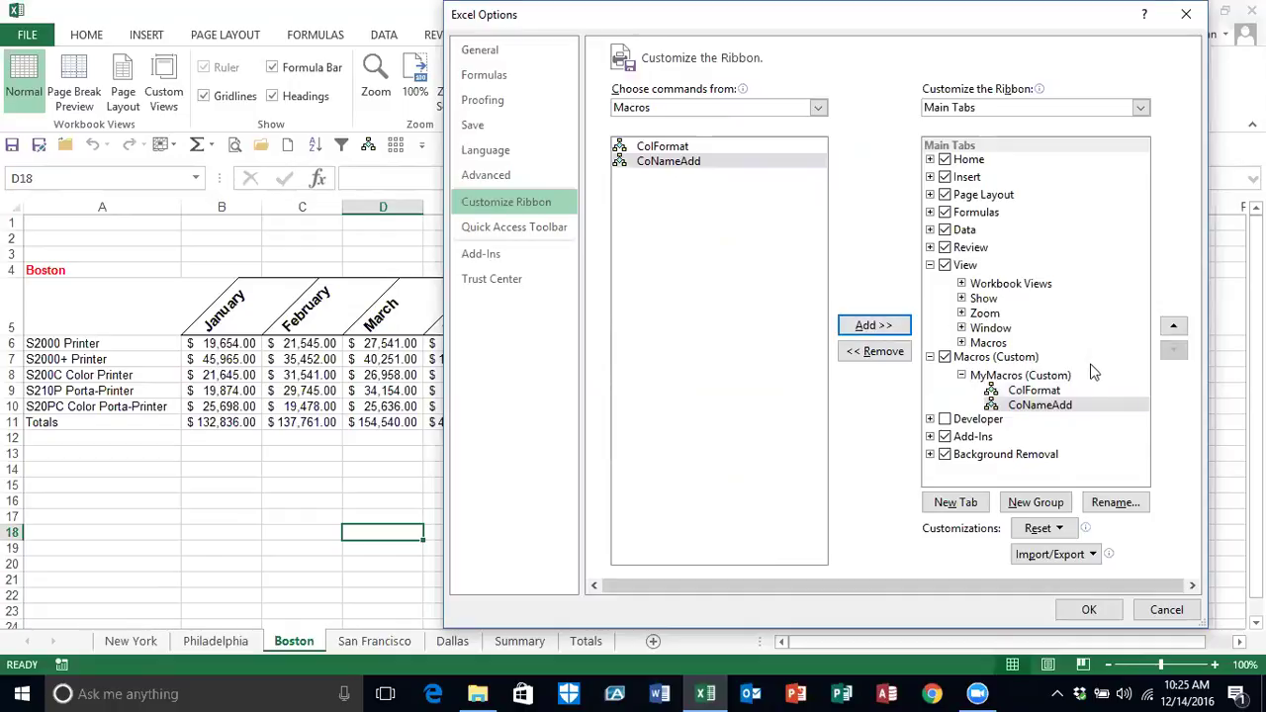
pyautogui.click(1036, 394)
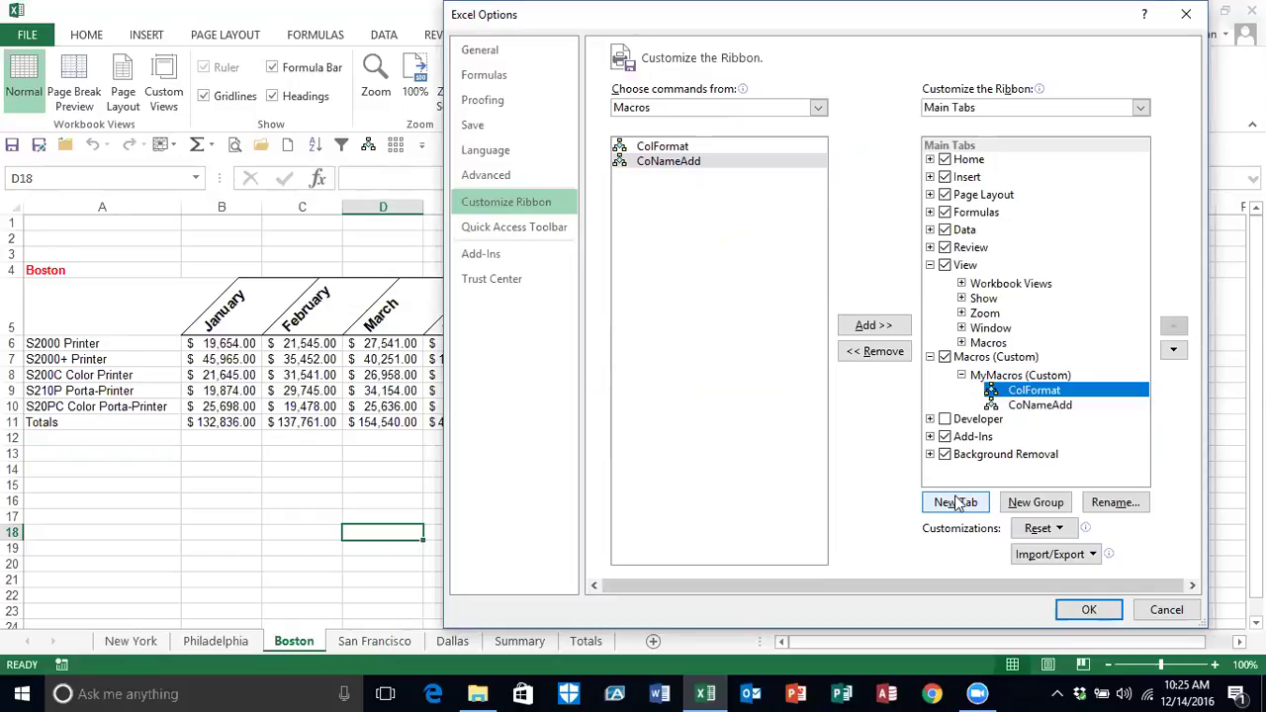
pyautogui.click(1085, 610)
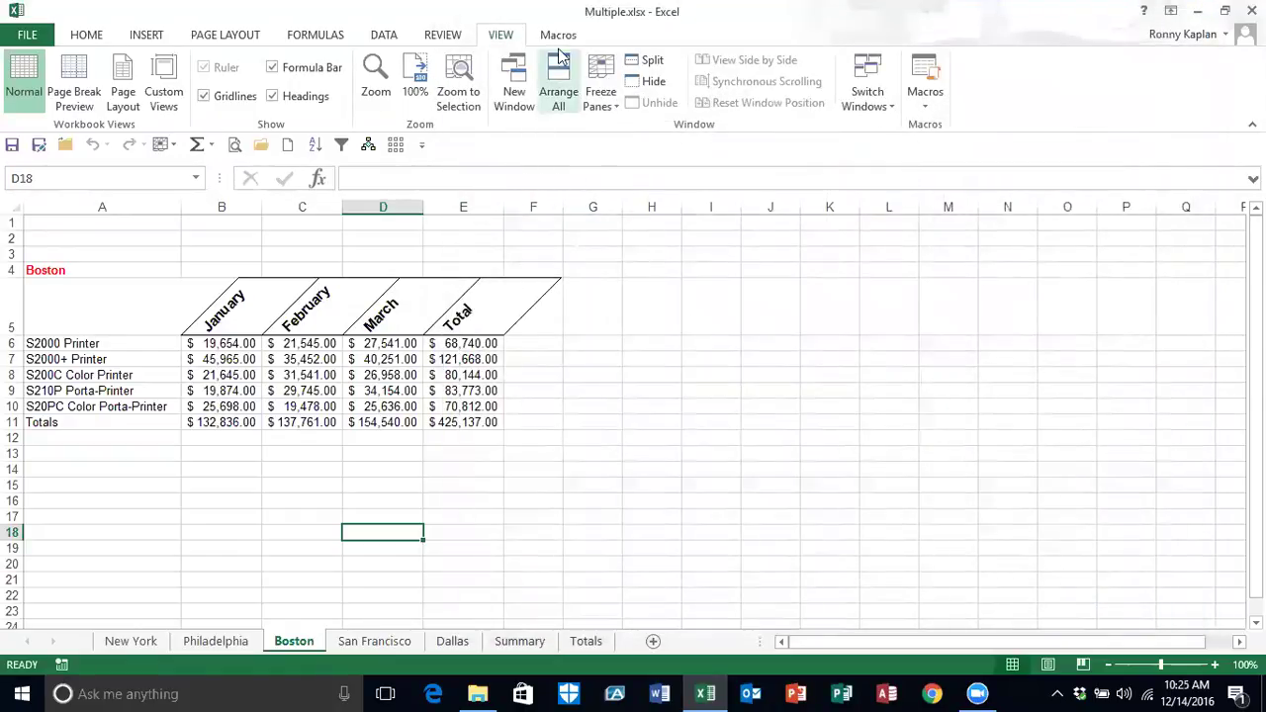
# Step: Run CoNameAdd on Boston and ColFormat on San Francisco, then reopen ribbon customization
pyautogui.click(558, 36)
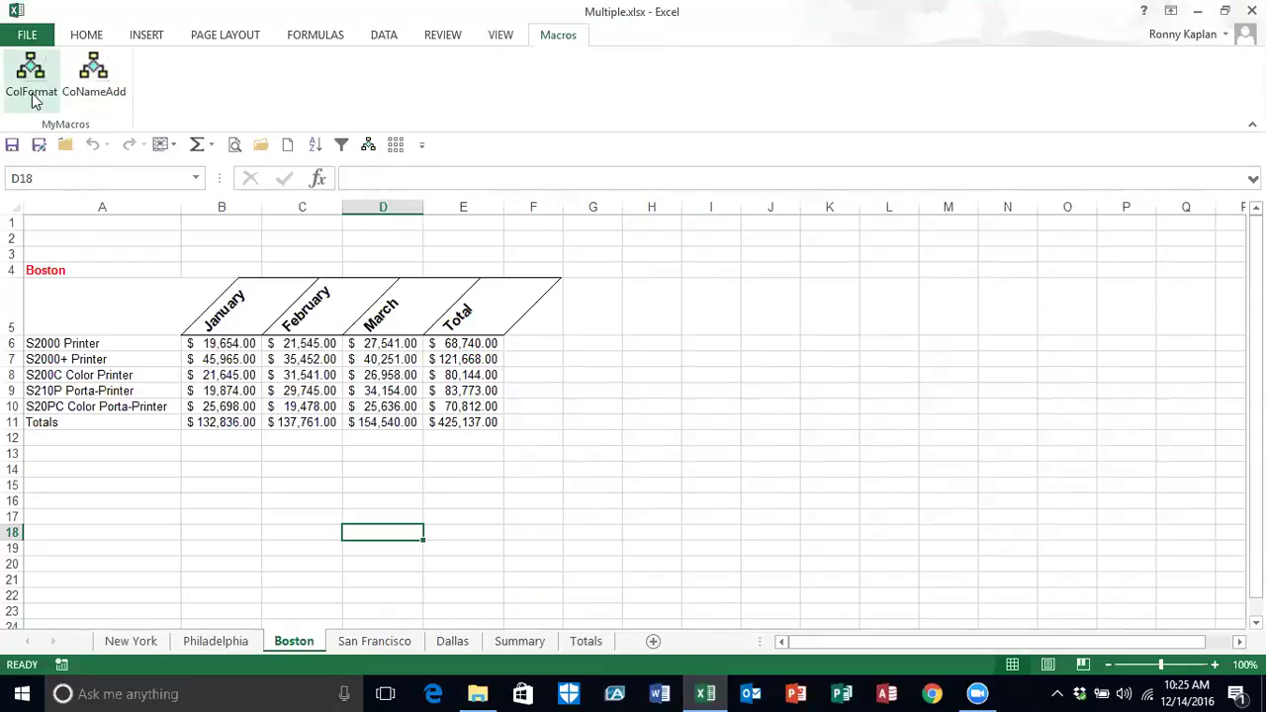
pyautogui.click(84, 94)
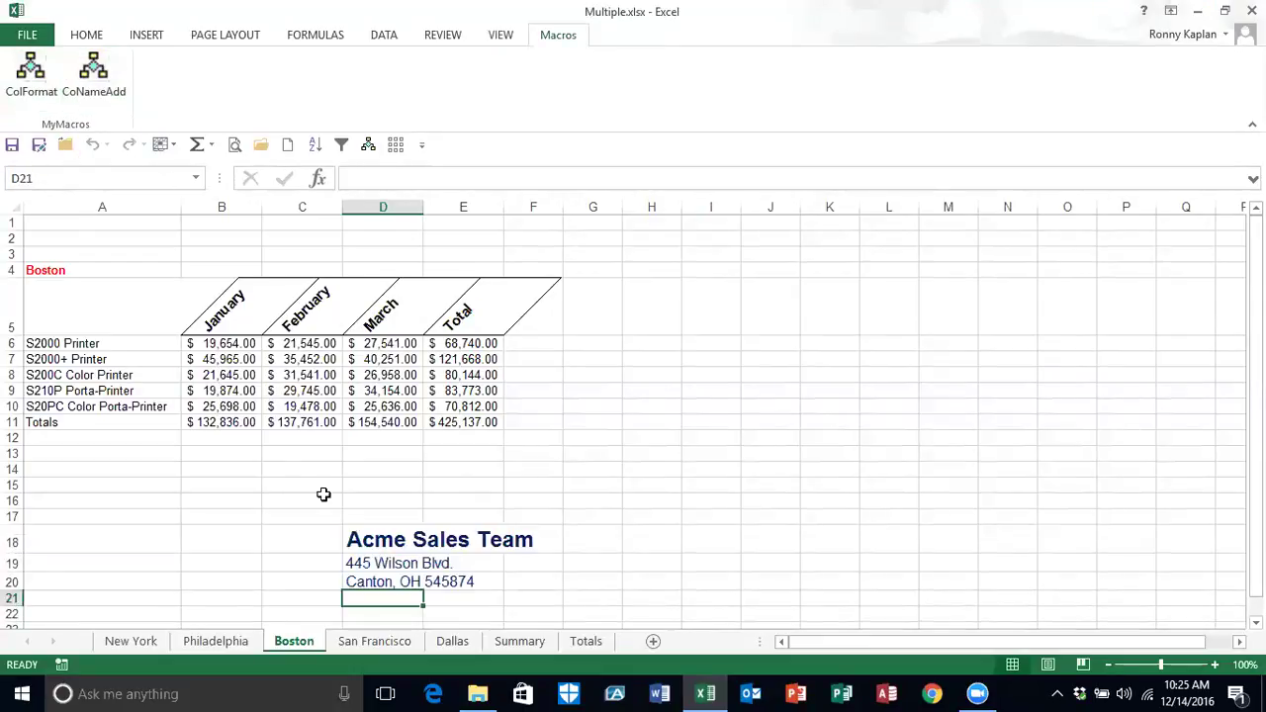
pyautogui.click(373, 641)
pyautogui.click(31, 79)
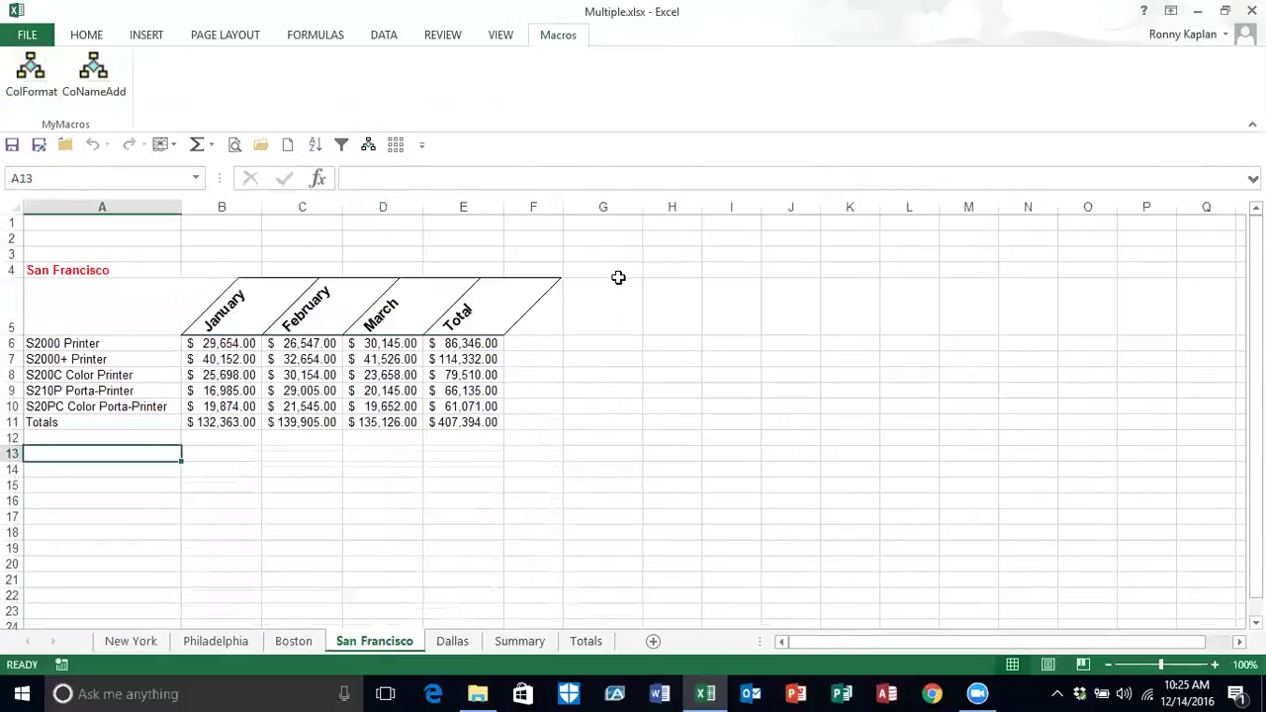
pyautogui.rightClick(89, 91)
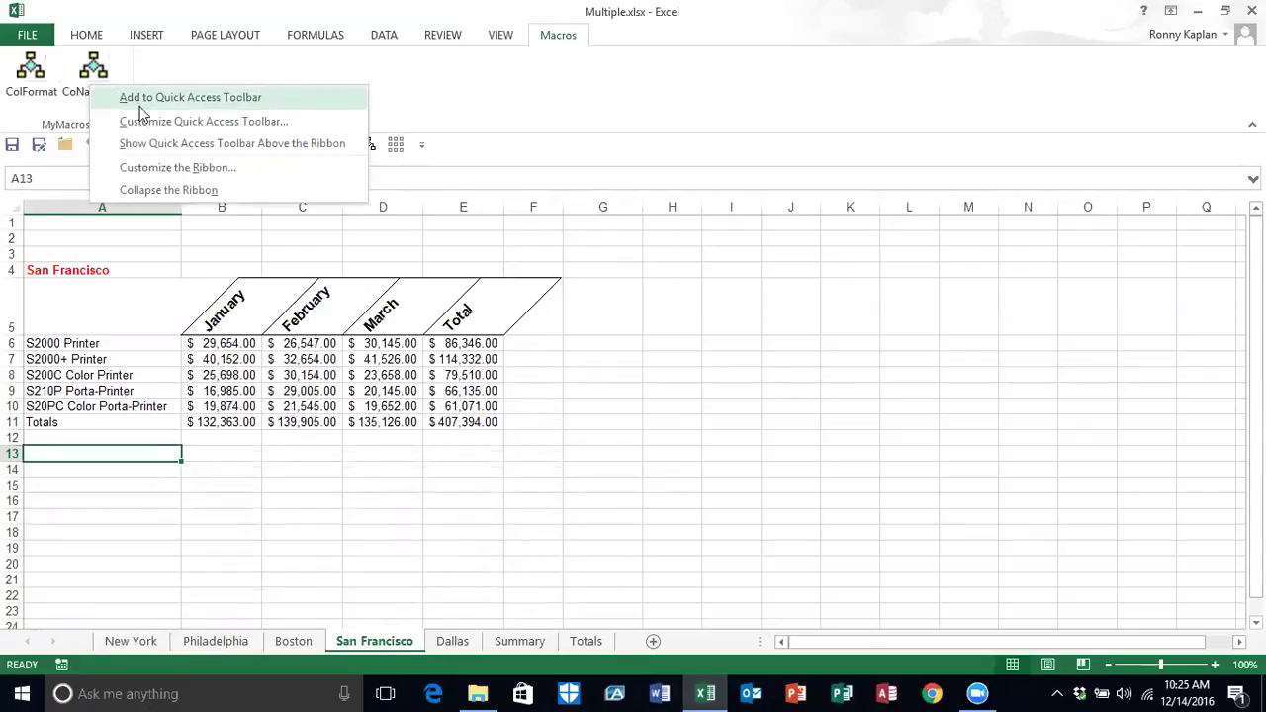
pyautogui.click(158, 169)
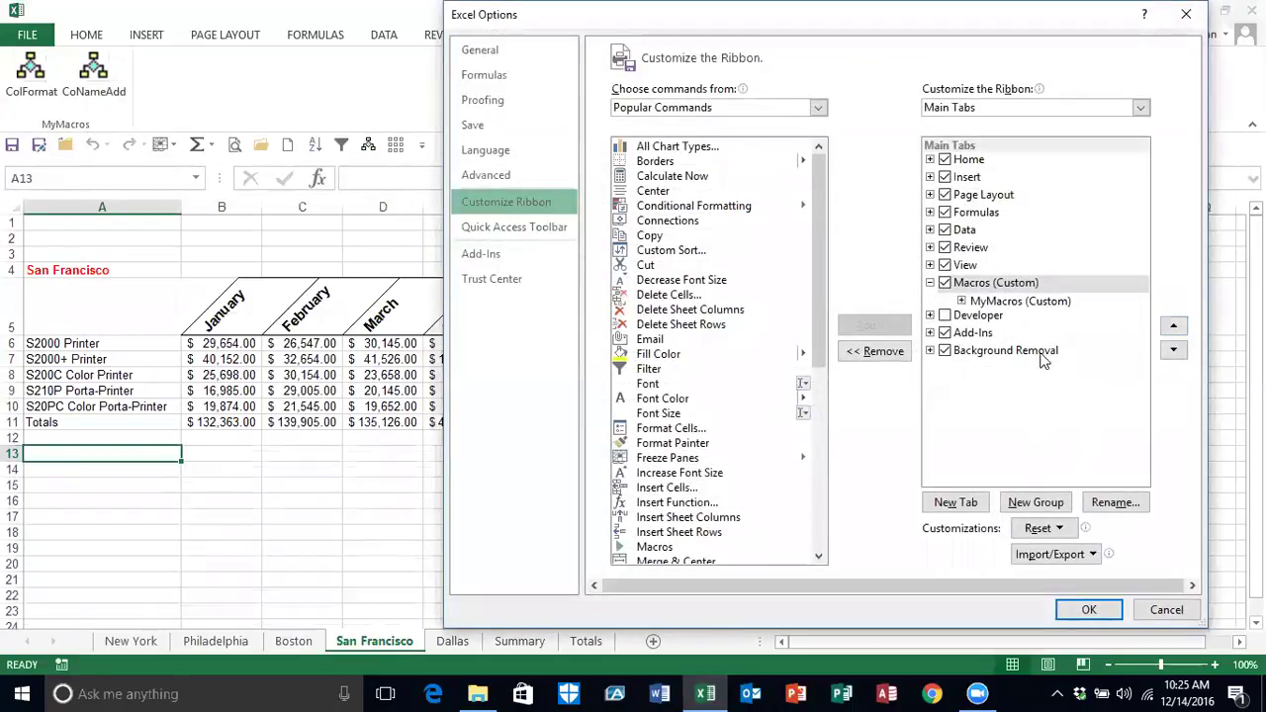
# Step: Uncheck the Macros (Custom) tab to hide it from the ribbon and apply the change
pyautogui.click(995, 301)
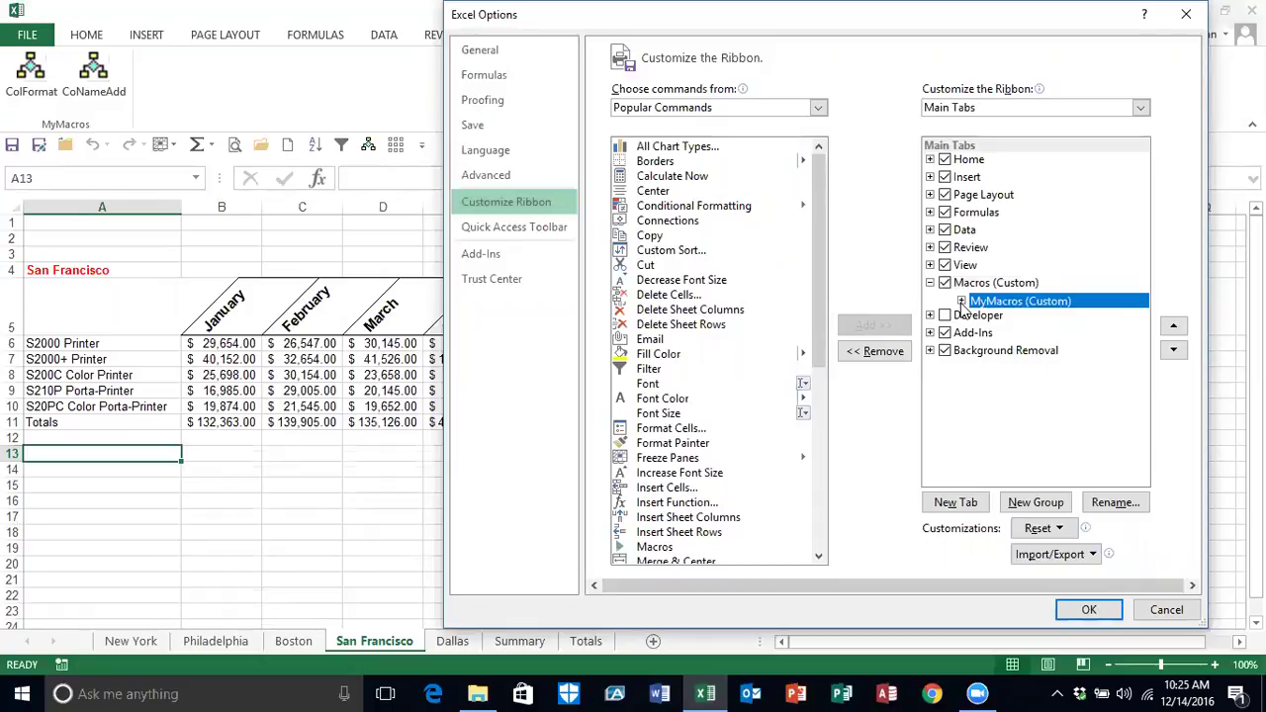
pyautogui.click(960, 301)
pyautogui.click(1030, 315)
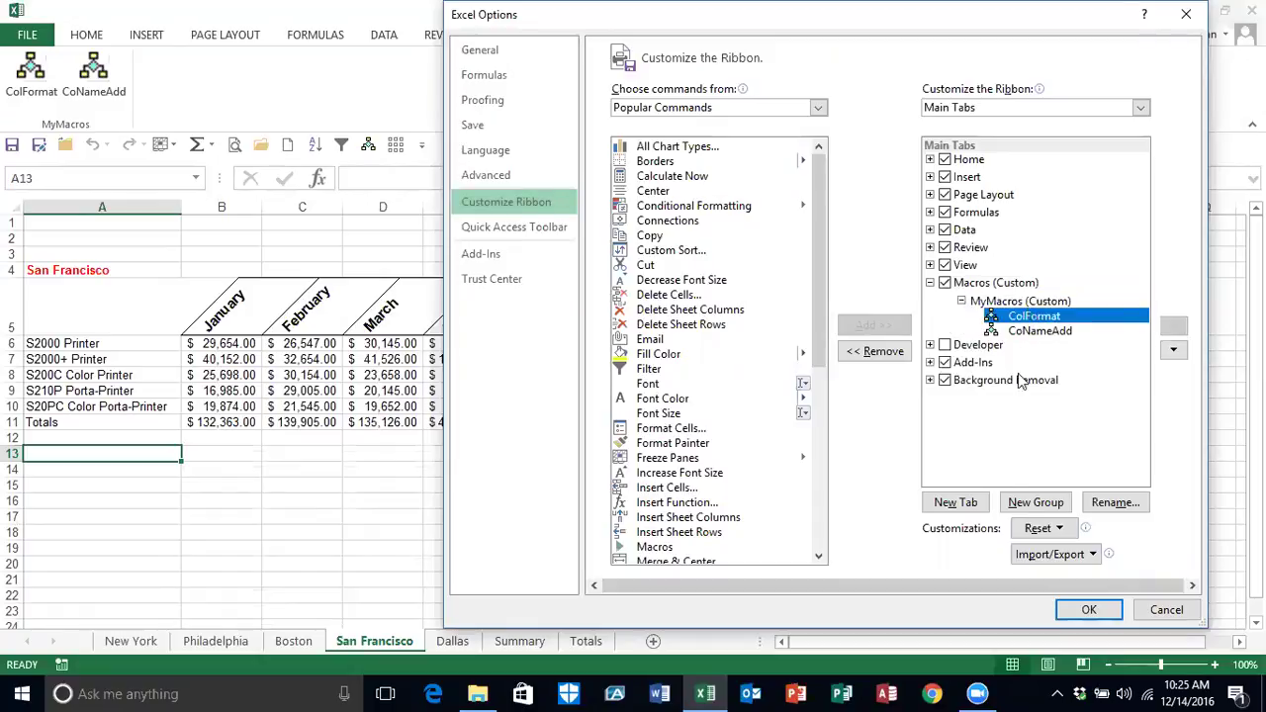
pyautogui.click(1062, 525)
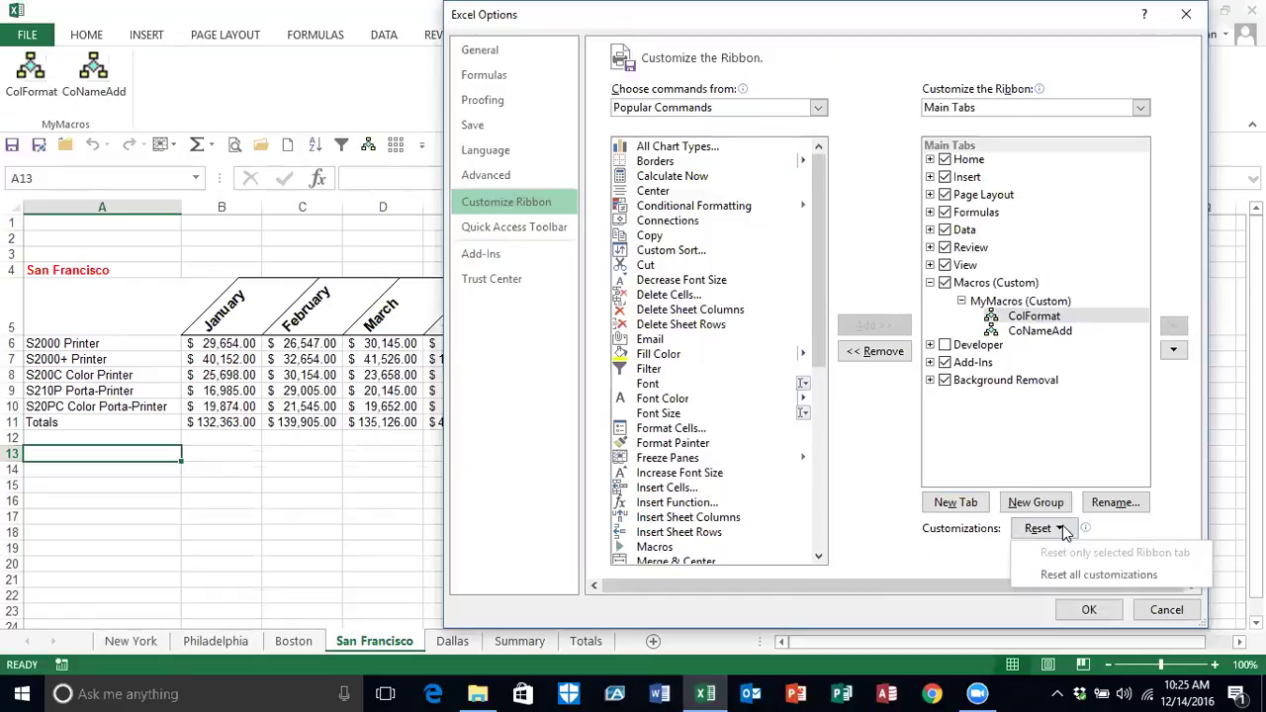
pyautogui.click(1085, 526)
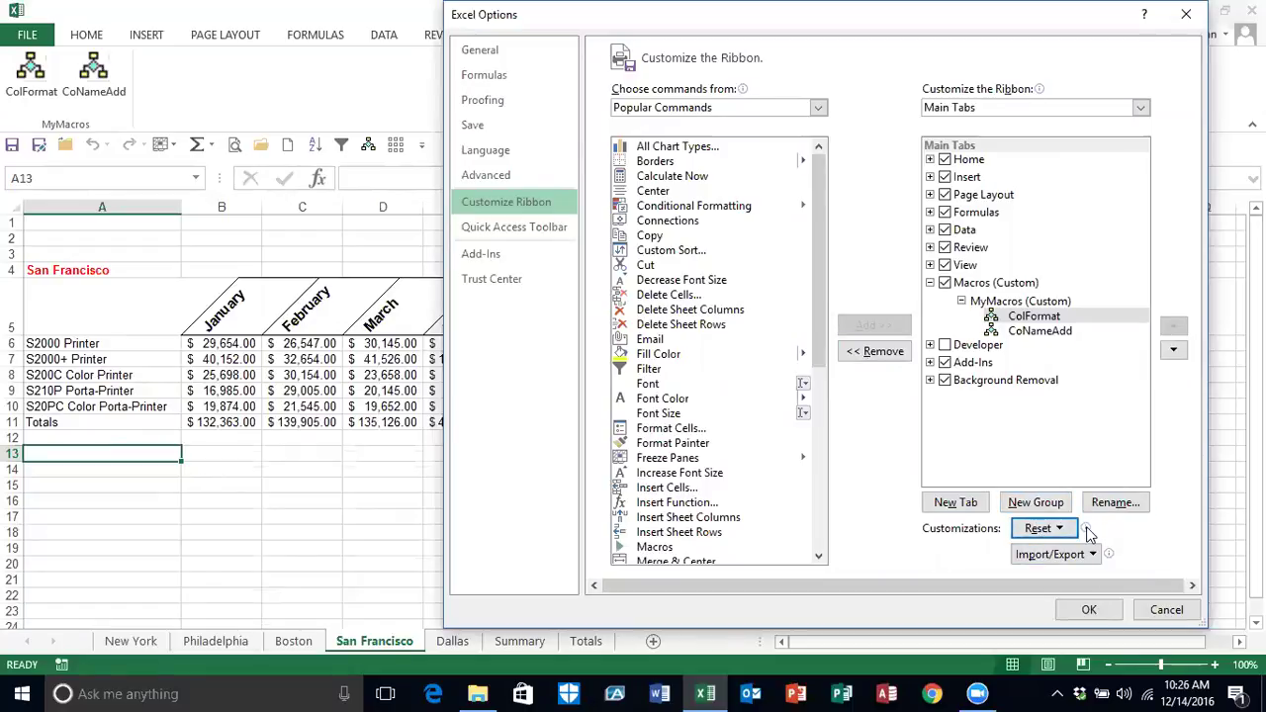
pyautogui.moveTo(1088, 533)
pyautogui.click(946, 283)
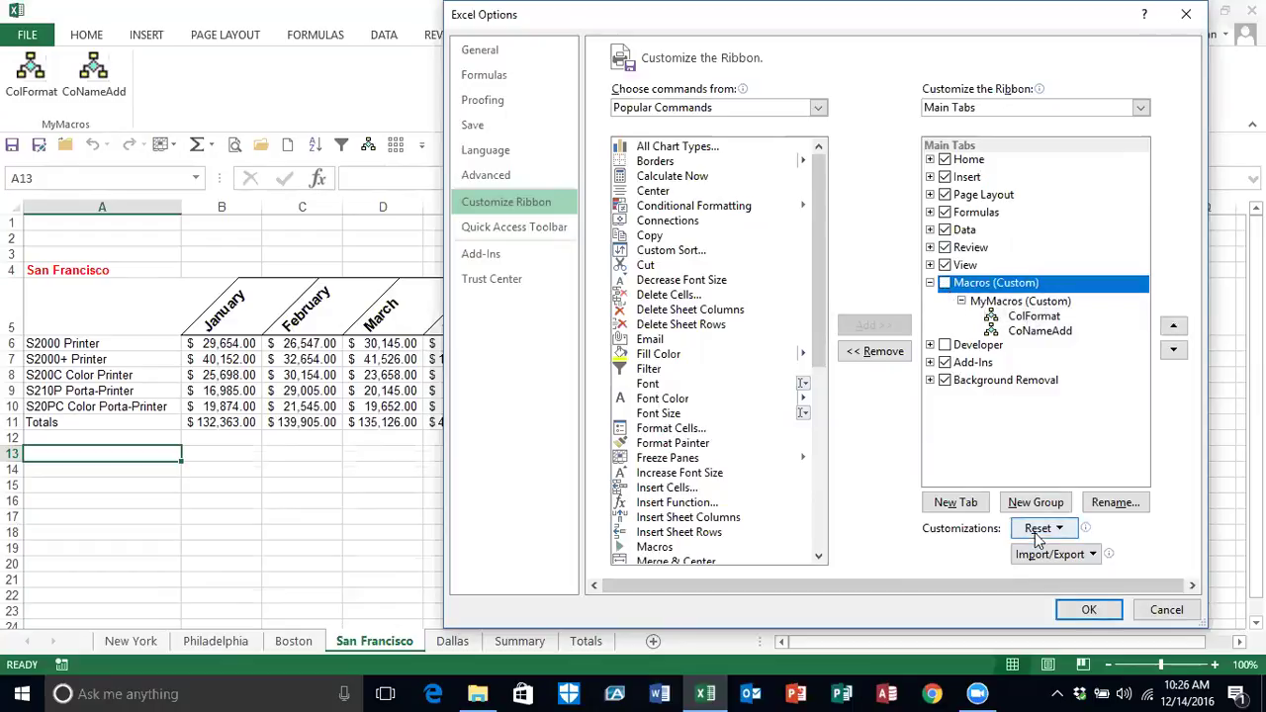
pyautogui.click(1087, 609)
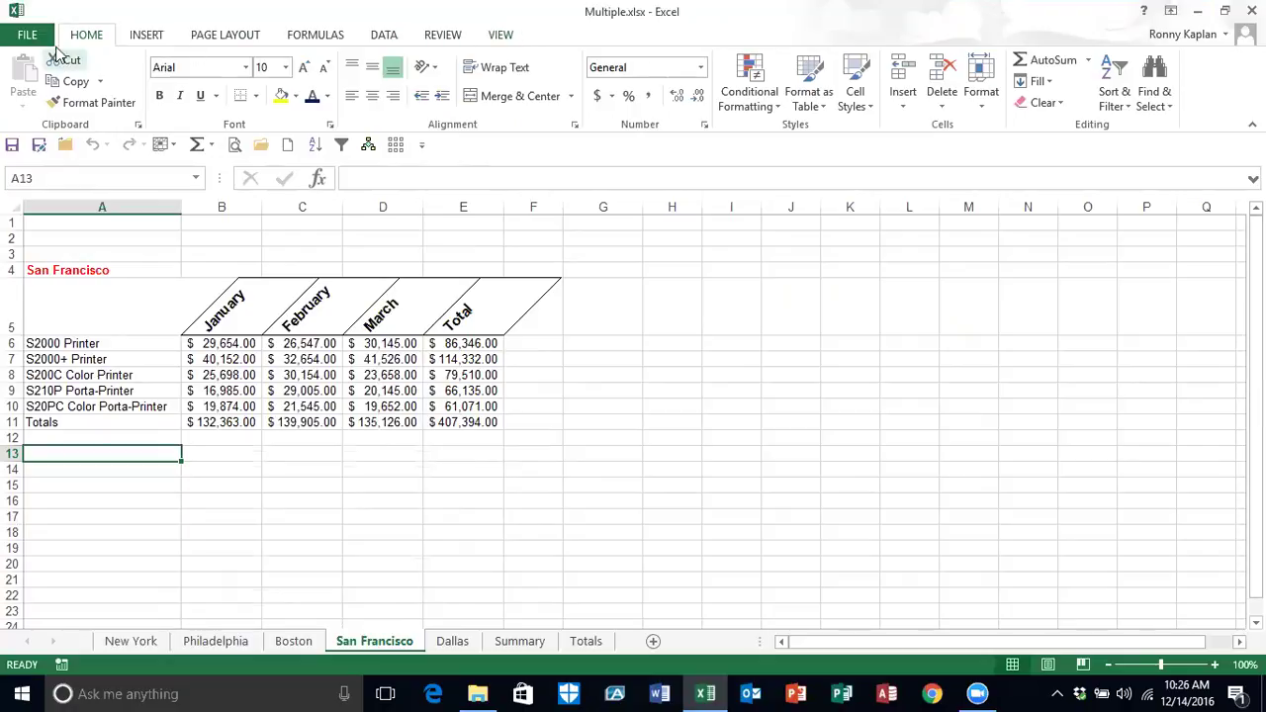
# Step: Re-show the Macros tab and move it up five places so it sits above Page Layout
pyautogui.click(27, 35)
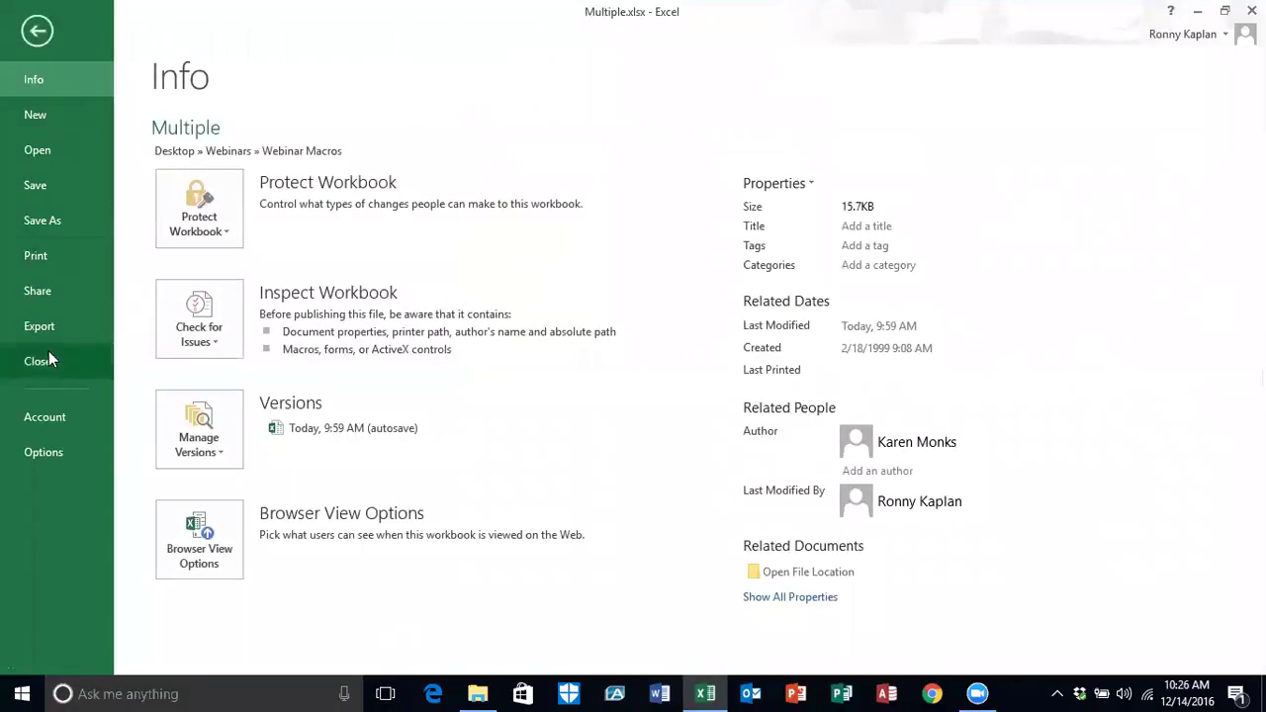
pyautogui.click(57, 452)
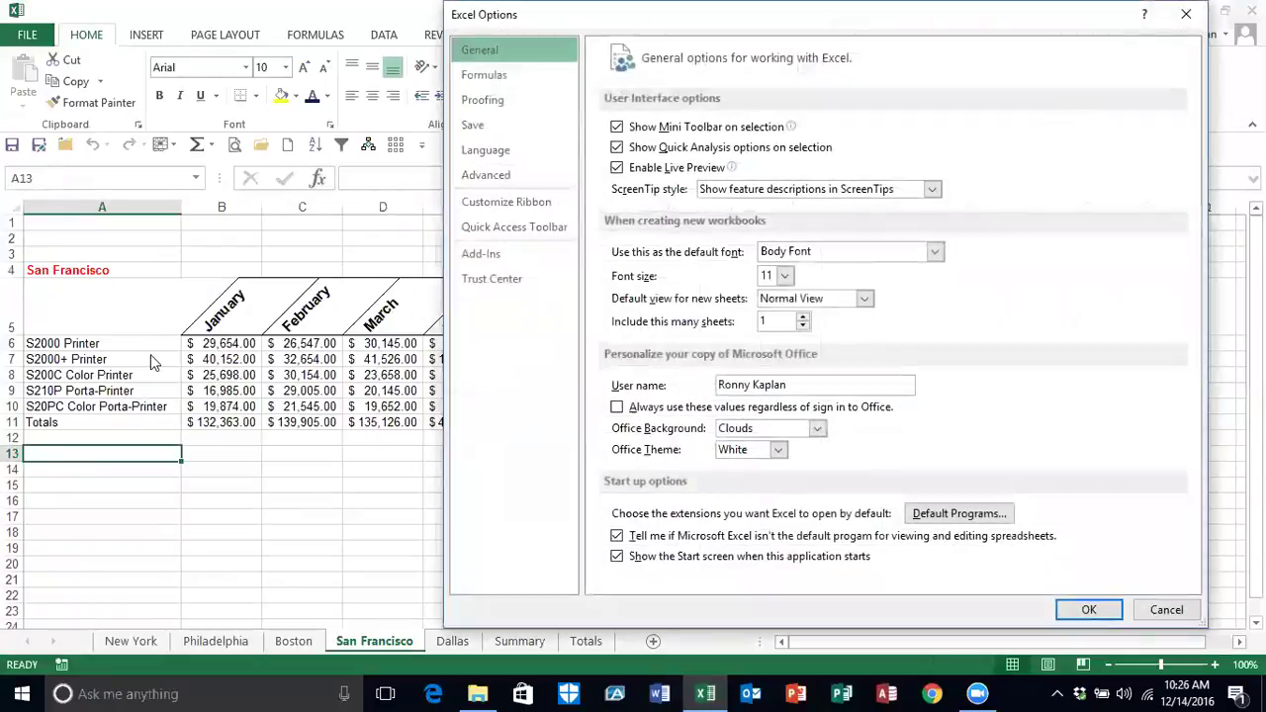
pyautogui.click(504, 202)
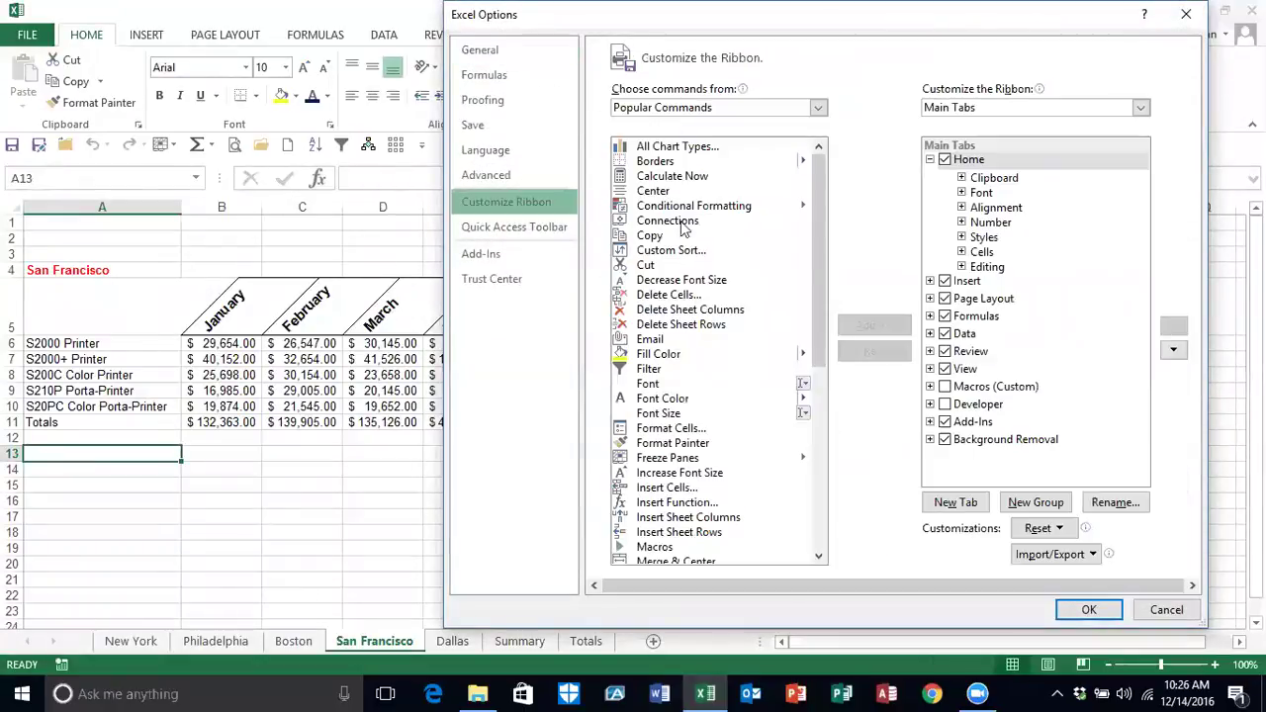
pyautogui.click(945, 387)
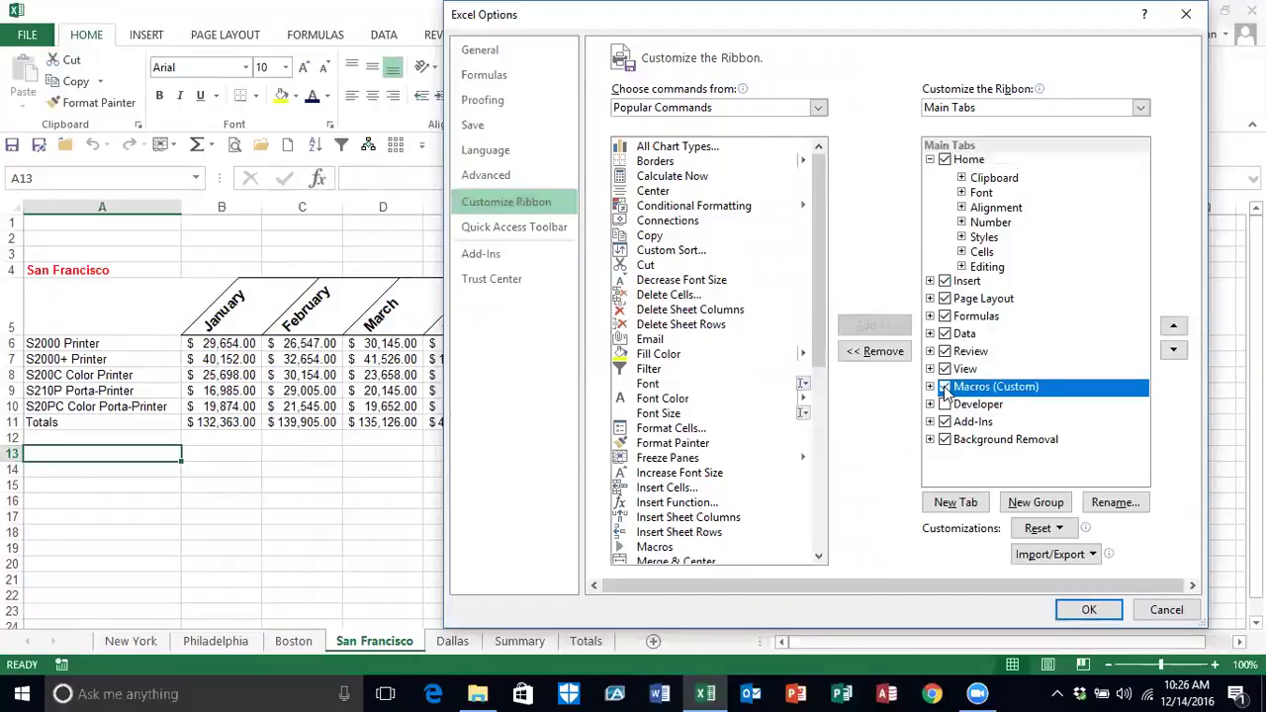
pyautogui.click(1172, 329)
pyautogui.click(1173, 330)
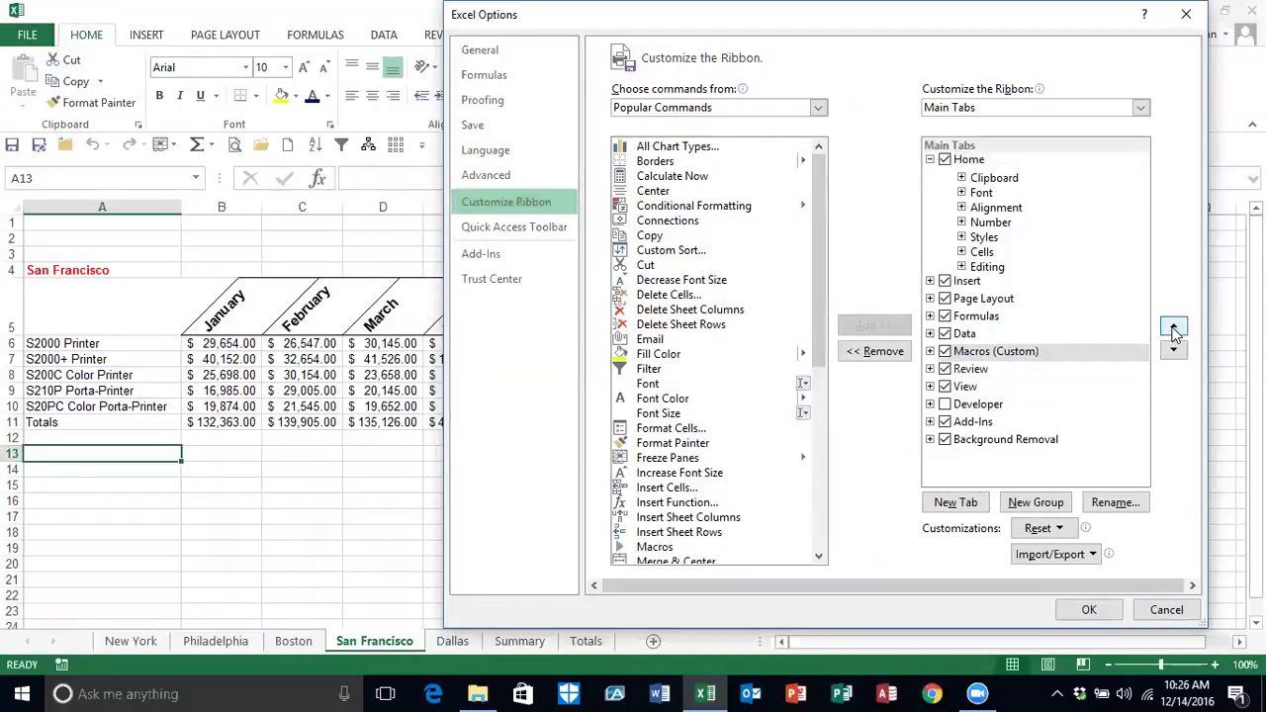
pyautogui.click(1173, 329)
pyautogui.click(1173, 330)
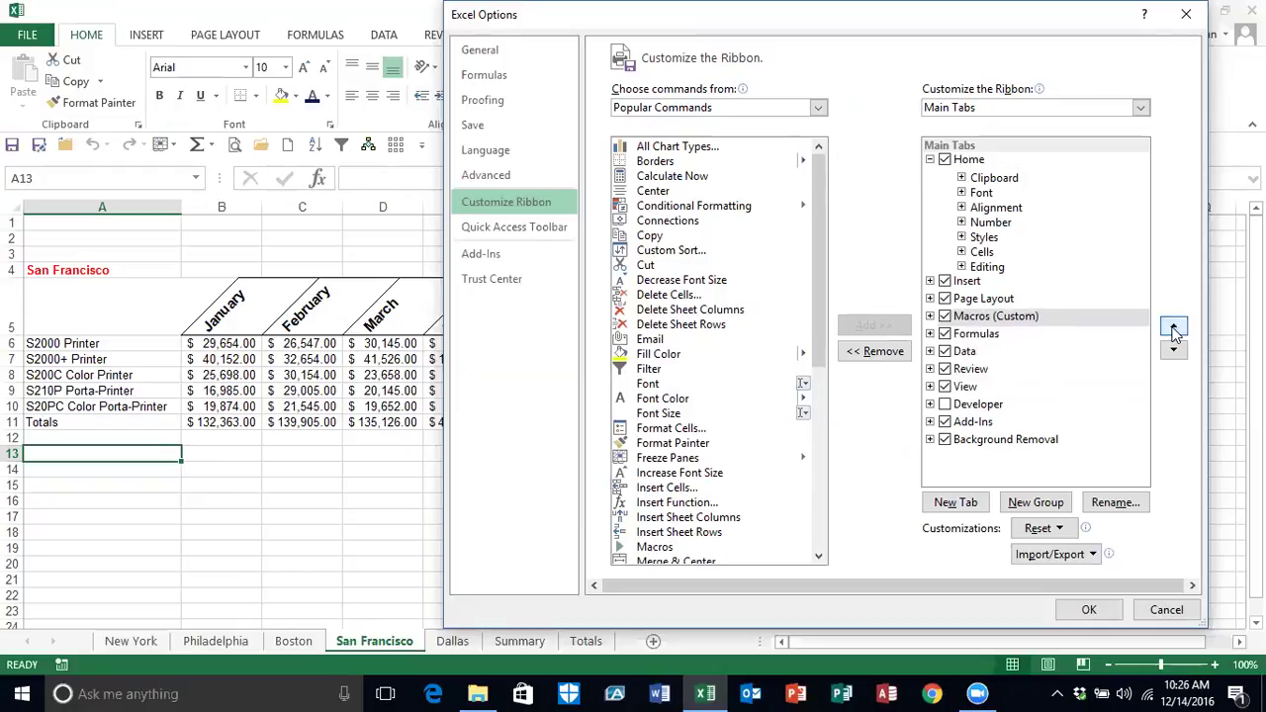
pyautogui.click(1173, 330)
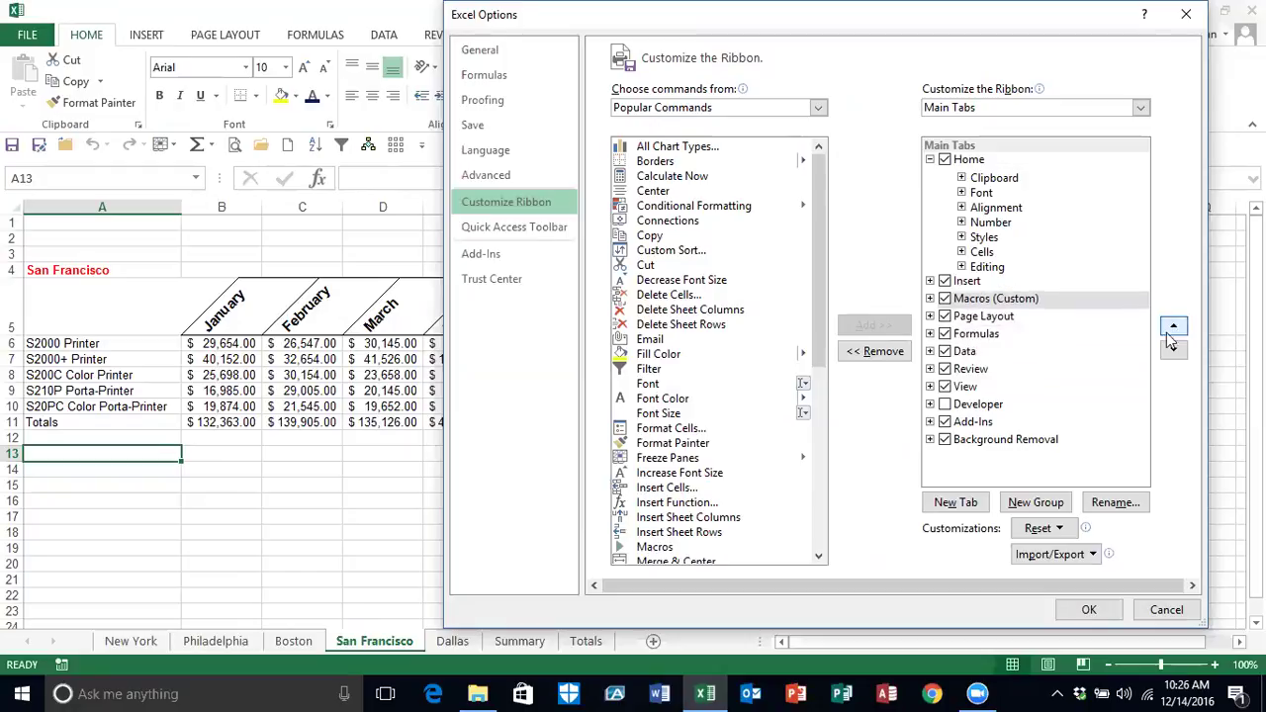
pyautogui.click(1090, 611)
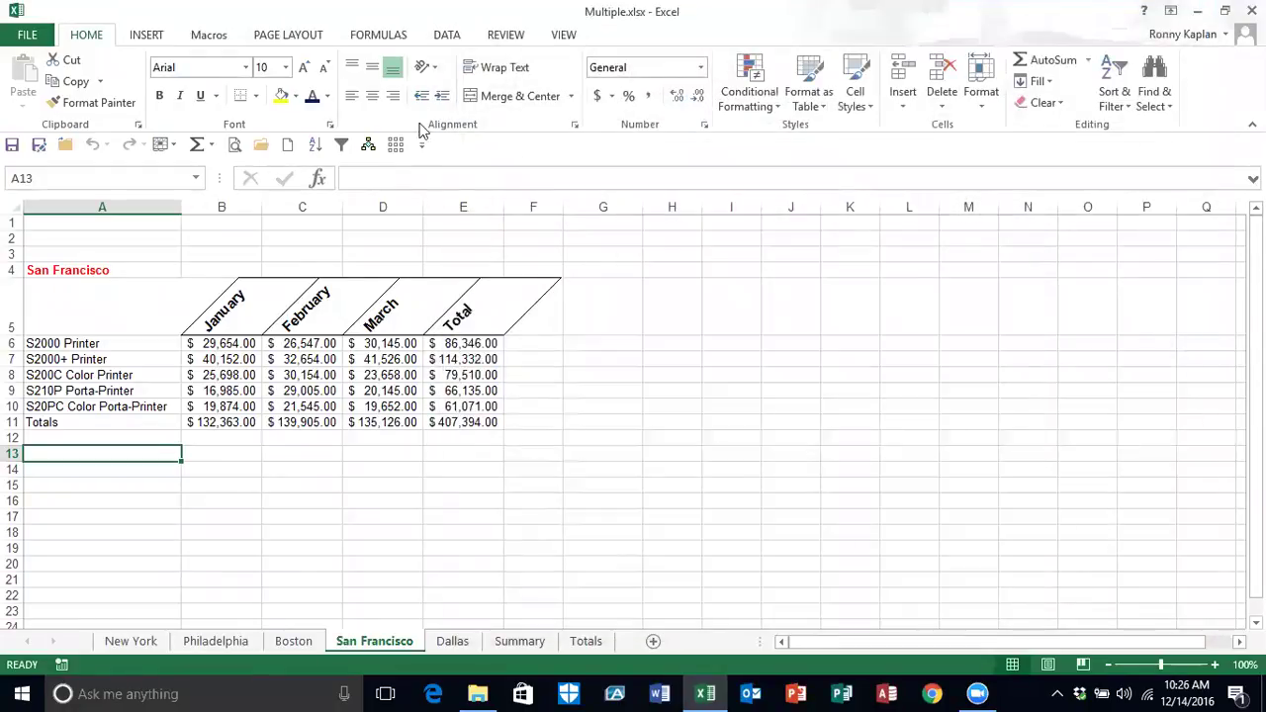
# Step: Check the Macros and Insert tabs, then return to the ribbon customization options
pyautogui.click(205, 39)
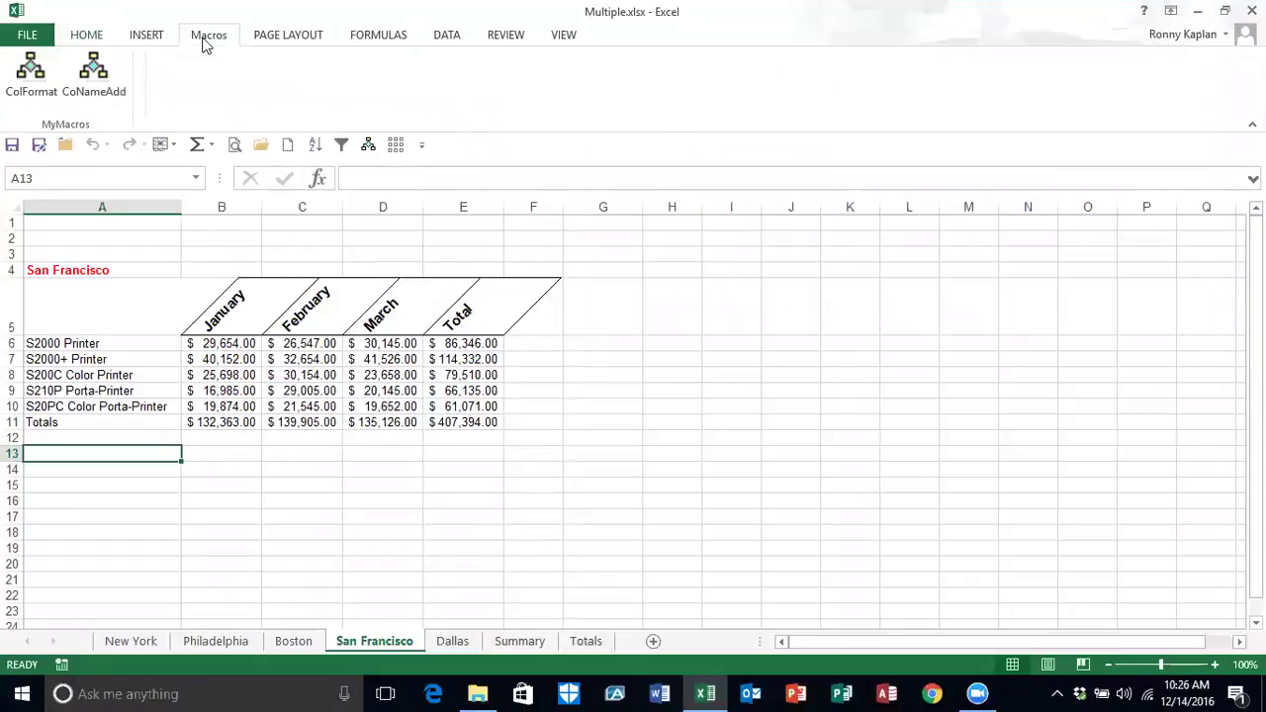
pyautogui.click(147, 37)
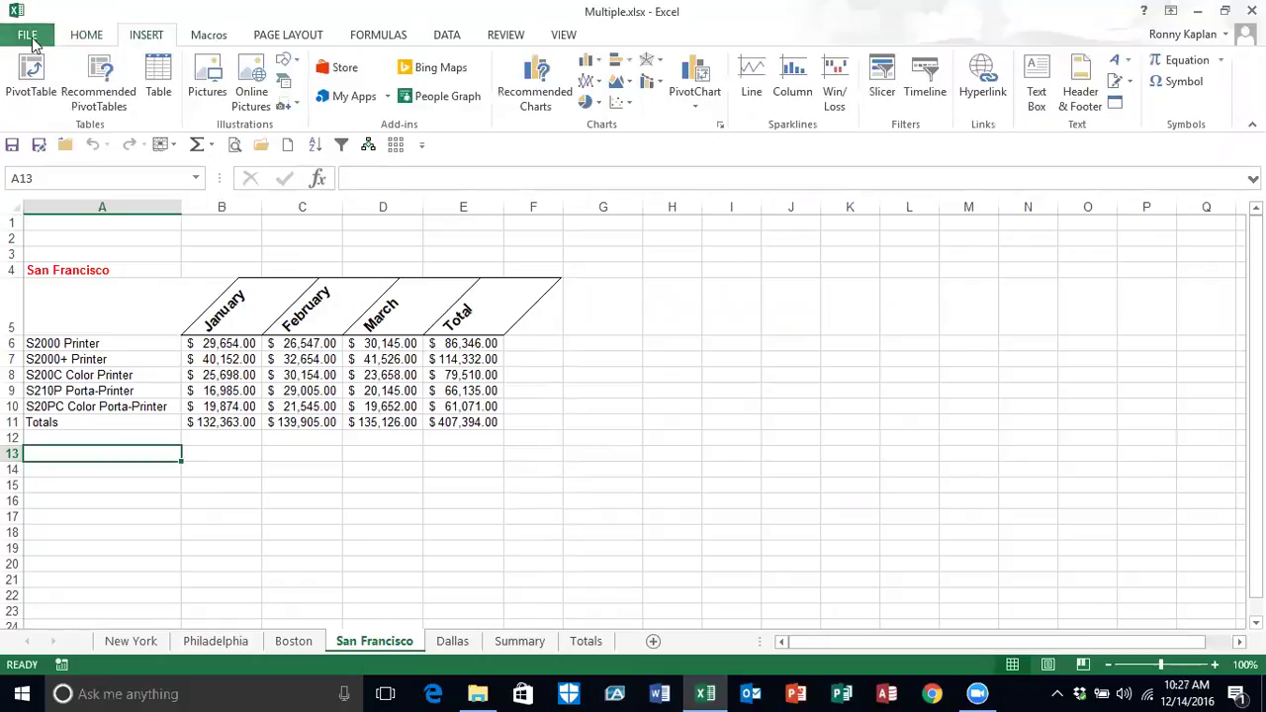
pyautogui.click(27, 37)
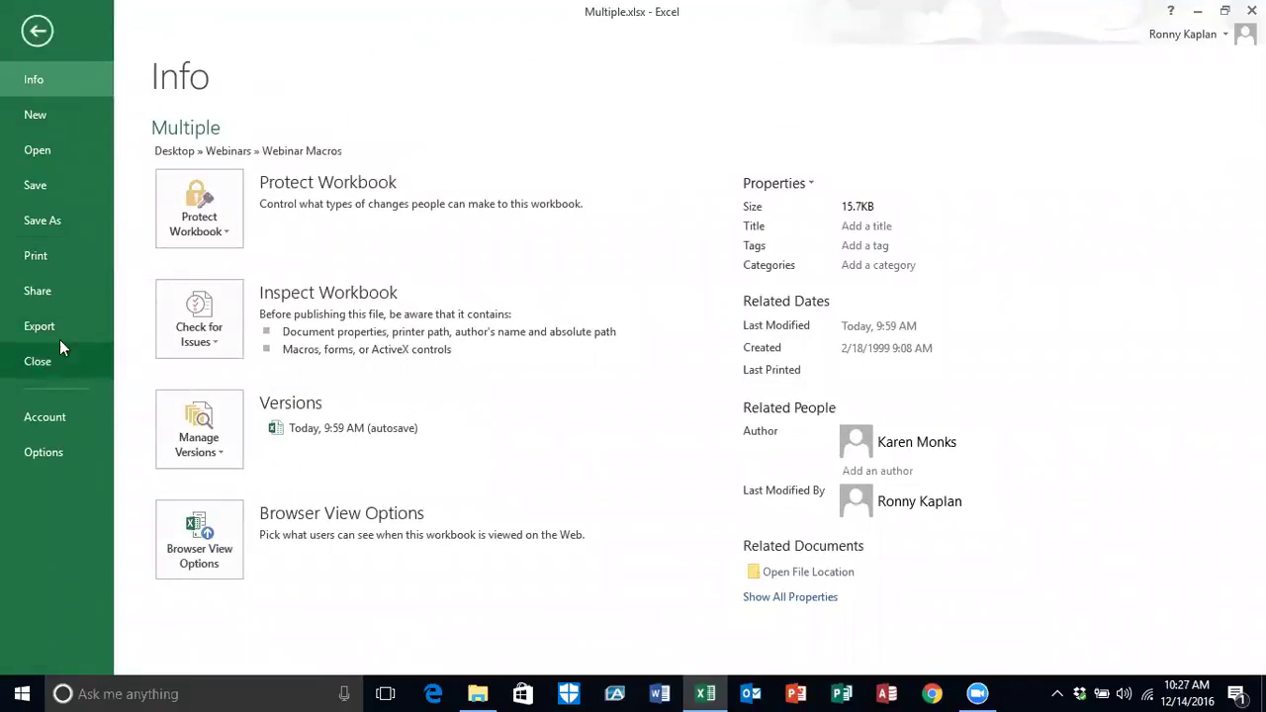
pyautogui.click(55, 447)
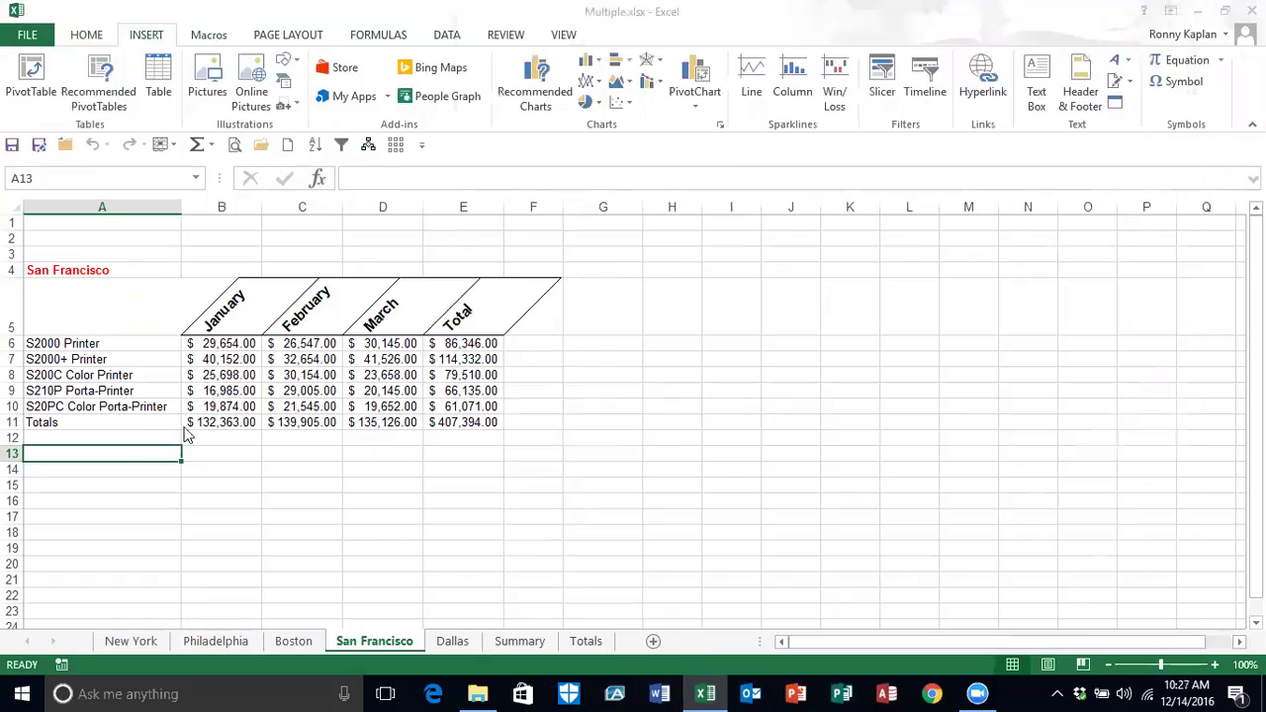
pyautogui.click(535, 203)
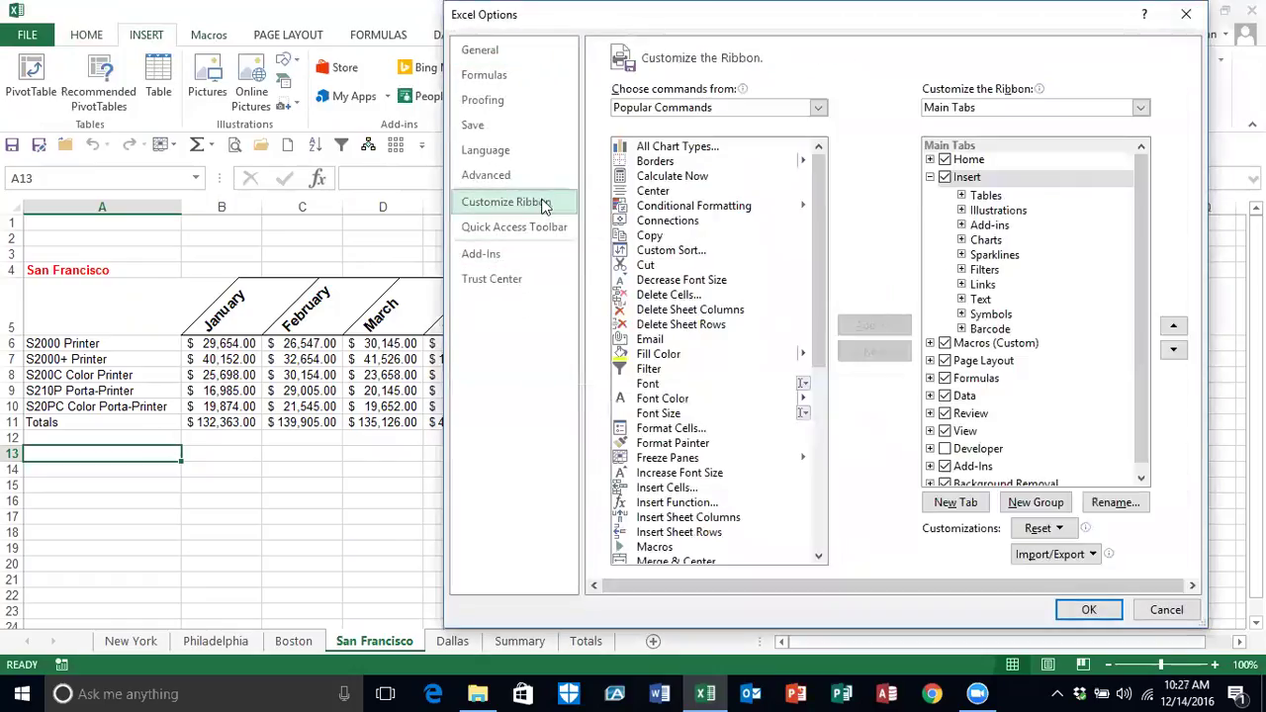
# Step: Uncheck the Macros custom tab and expand its MyMacros group
pyautogui.click(944, 346)
pyautogui.click(944, 344)
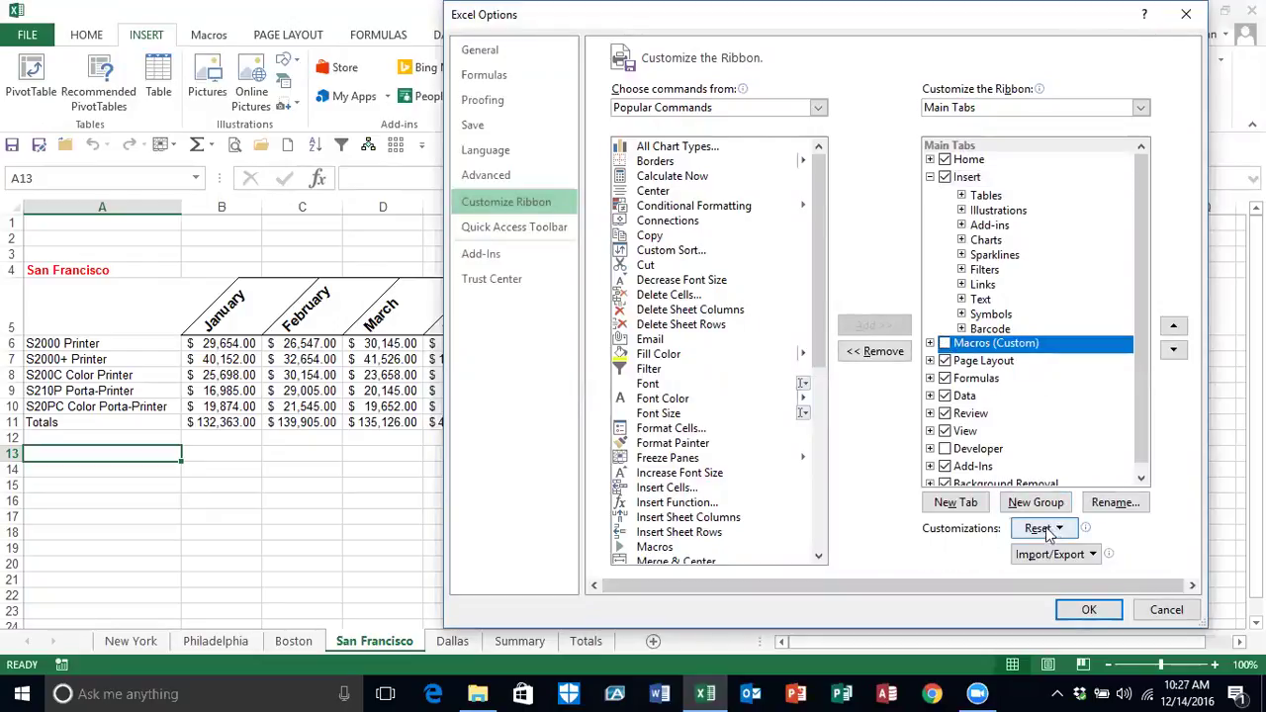
pyautogui.rightClick(1009, 341)
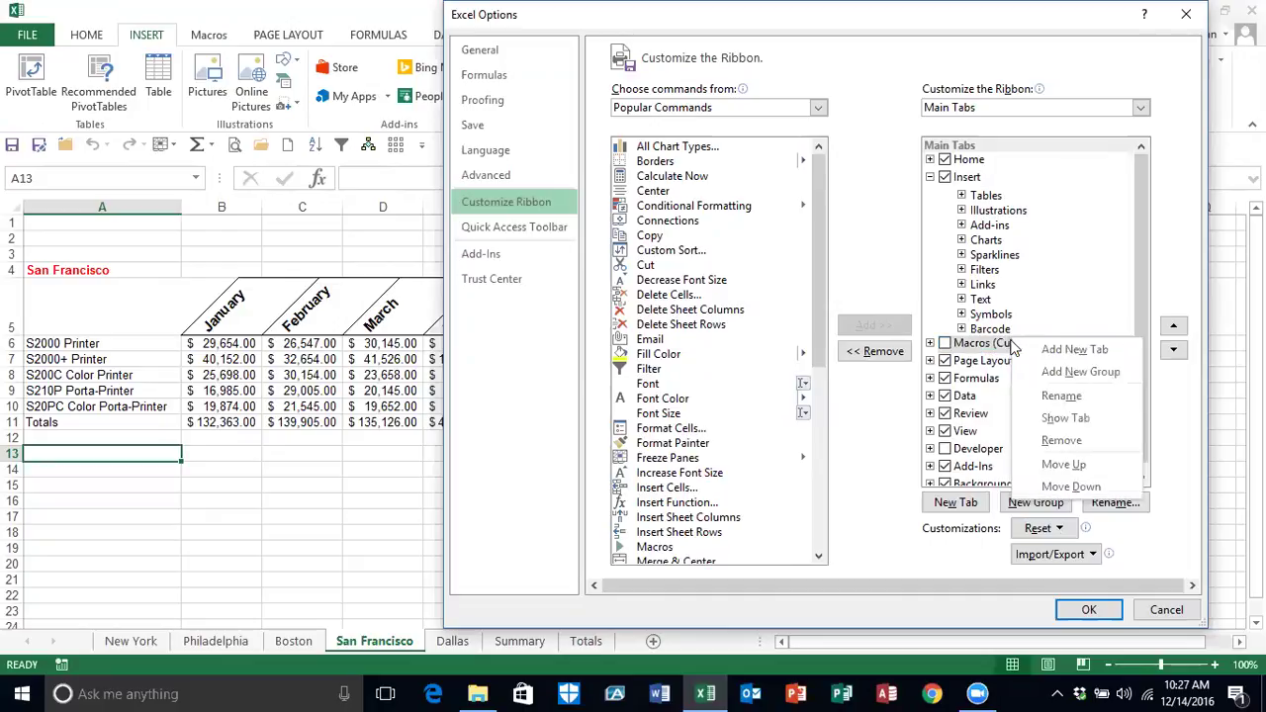
pyautogui.click(929, 343)
pyautogui.click(961, 362)
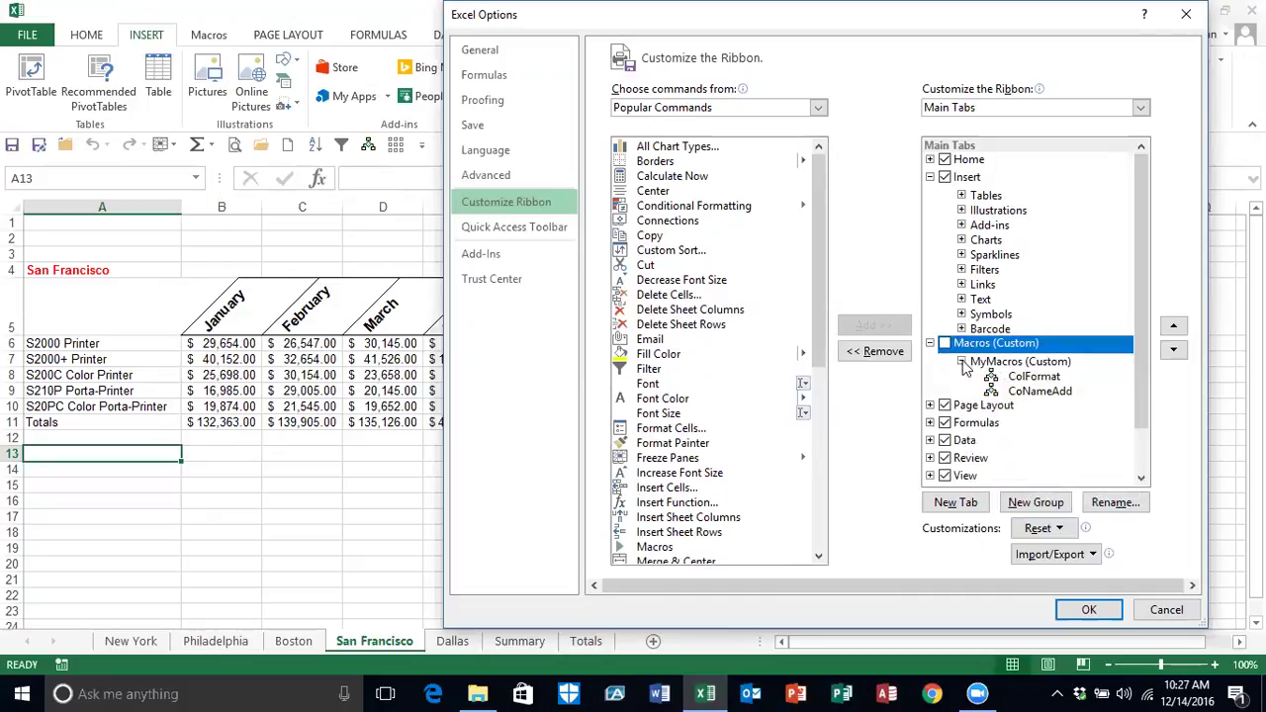
# Step: Remove CoNameAdd, ColFormat, the MyMacros group and the Macros tab, then apply
pyautogui.rightClick(1035, 393)
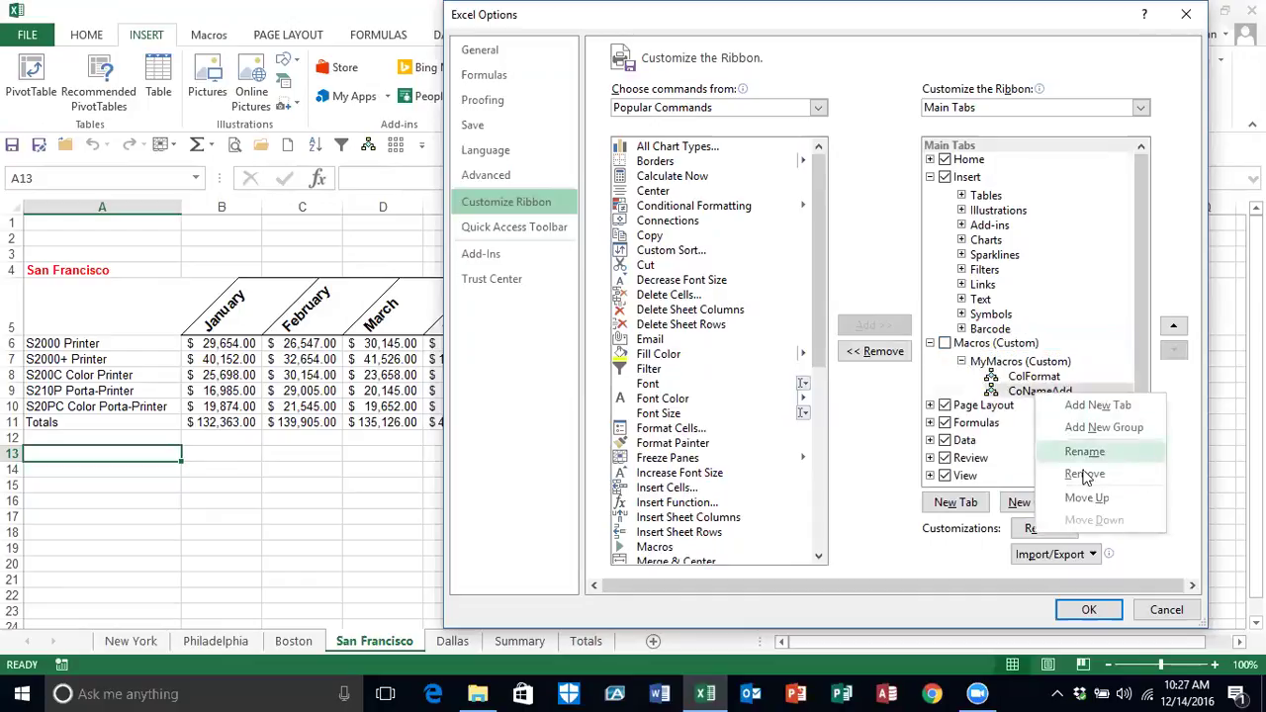
pyautogui.click(1085, 473)
pyautogui.rightClick(1033, 381)
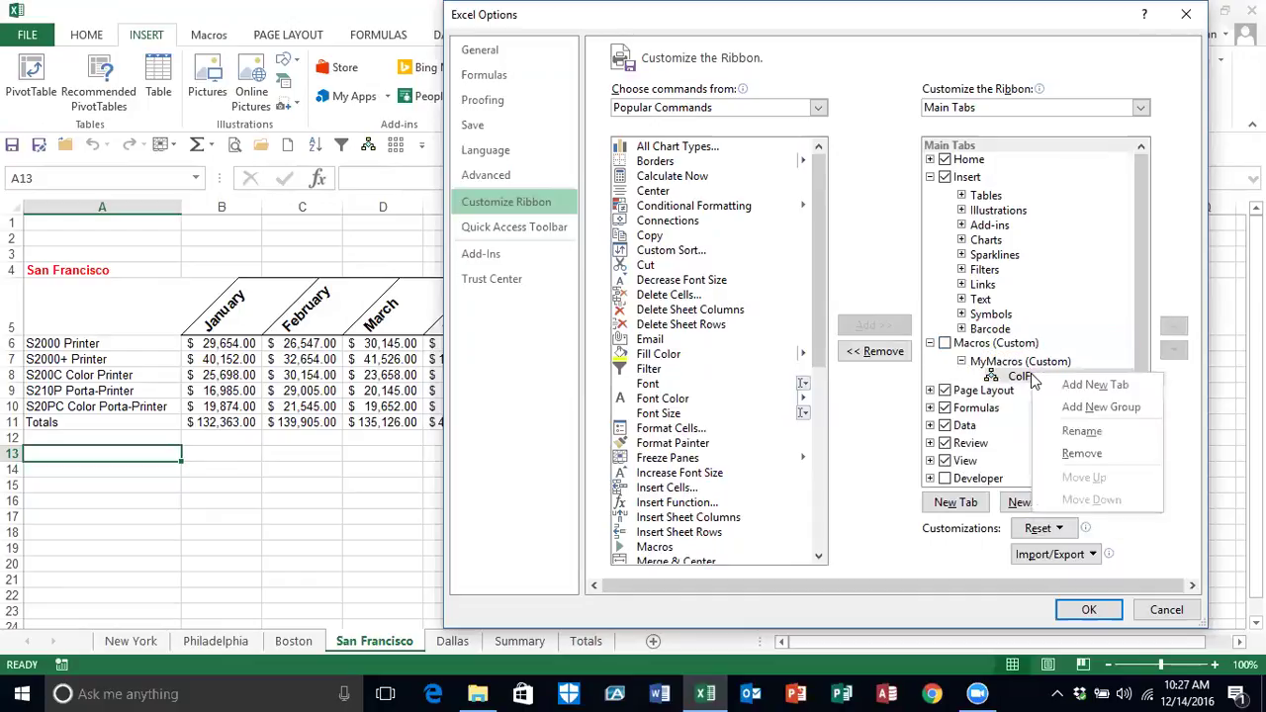
pyautogui.click(1080, 455)
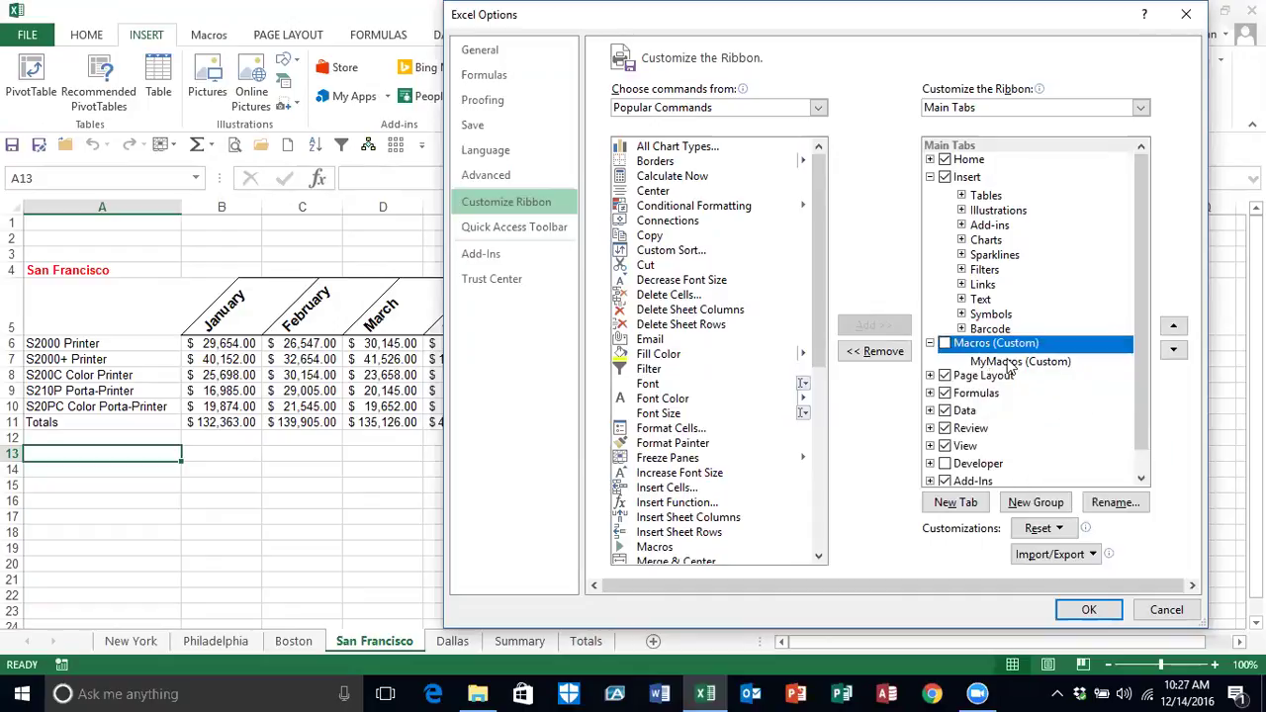
pyautogui.rightClick(1032, 362)
pyautogui.click(1056, 439)
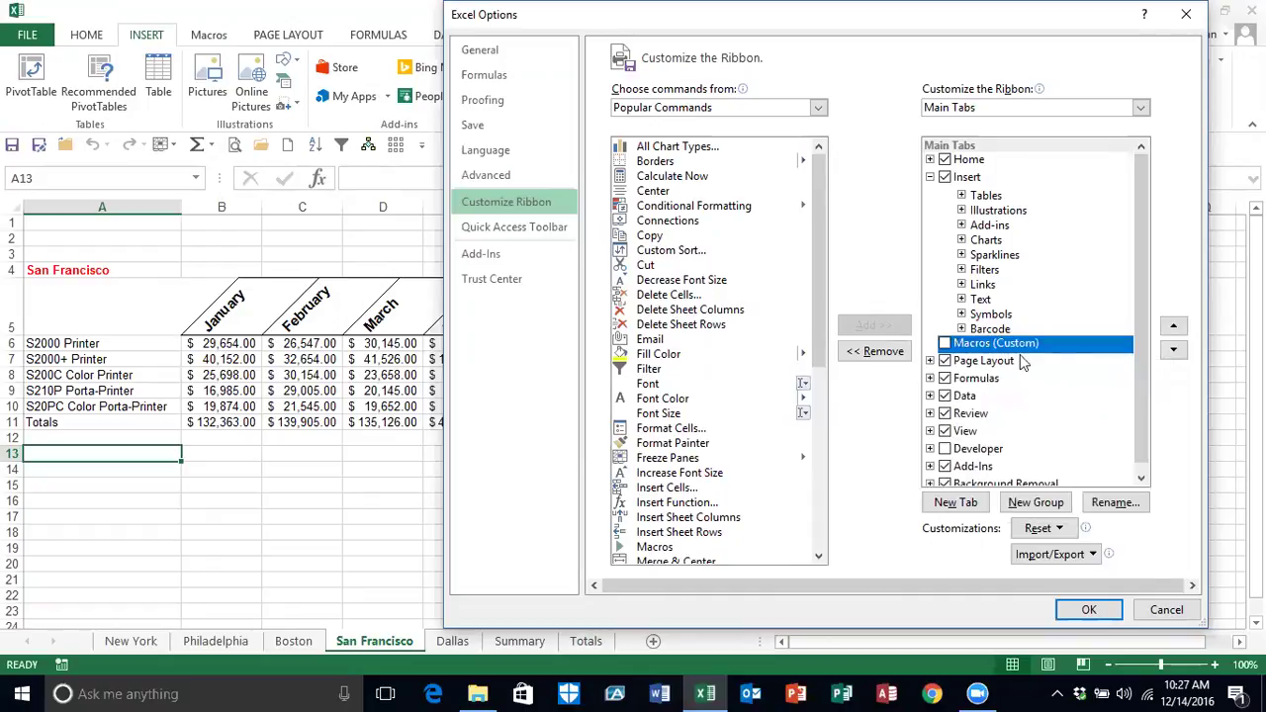
pyautogui.rightClick(981, 343)
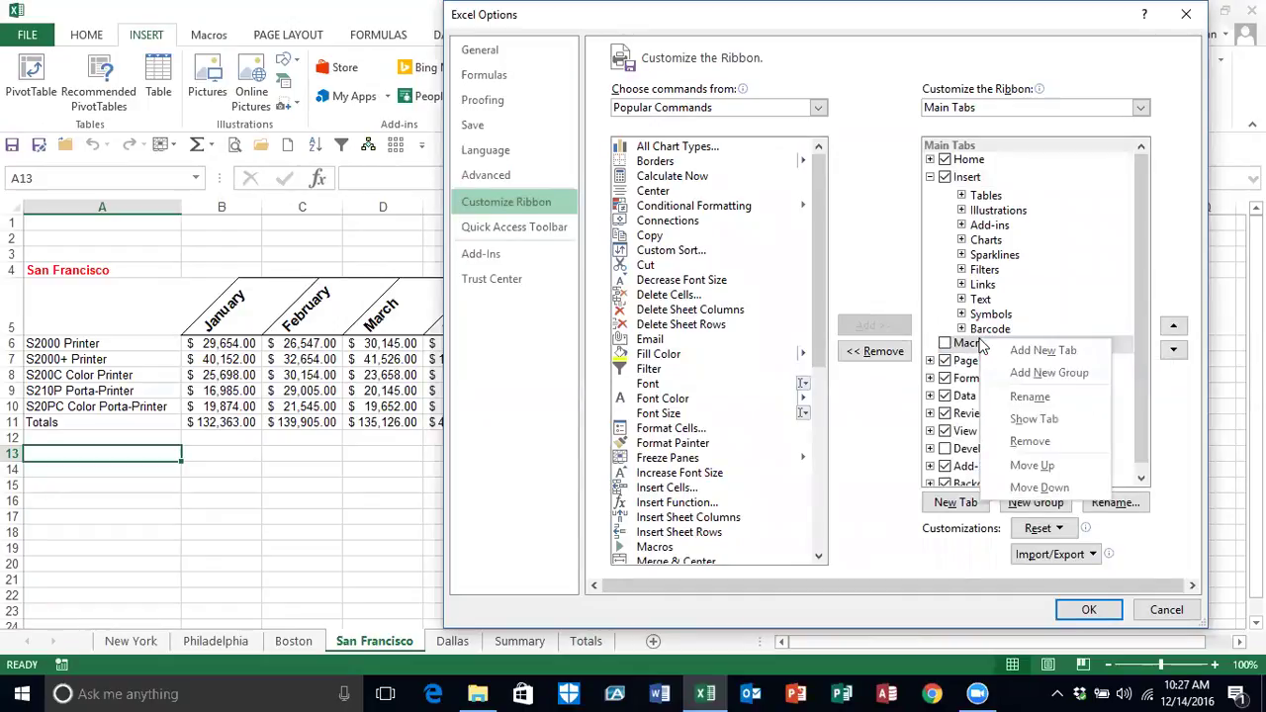
pyautogui.click(1033, 442)
pyautogui.click(1089, 608)
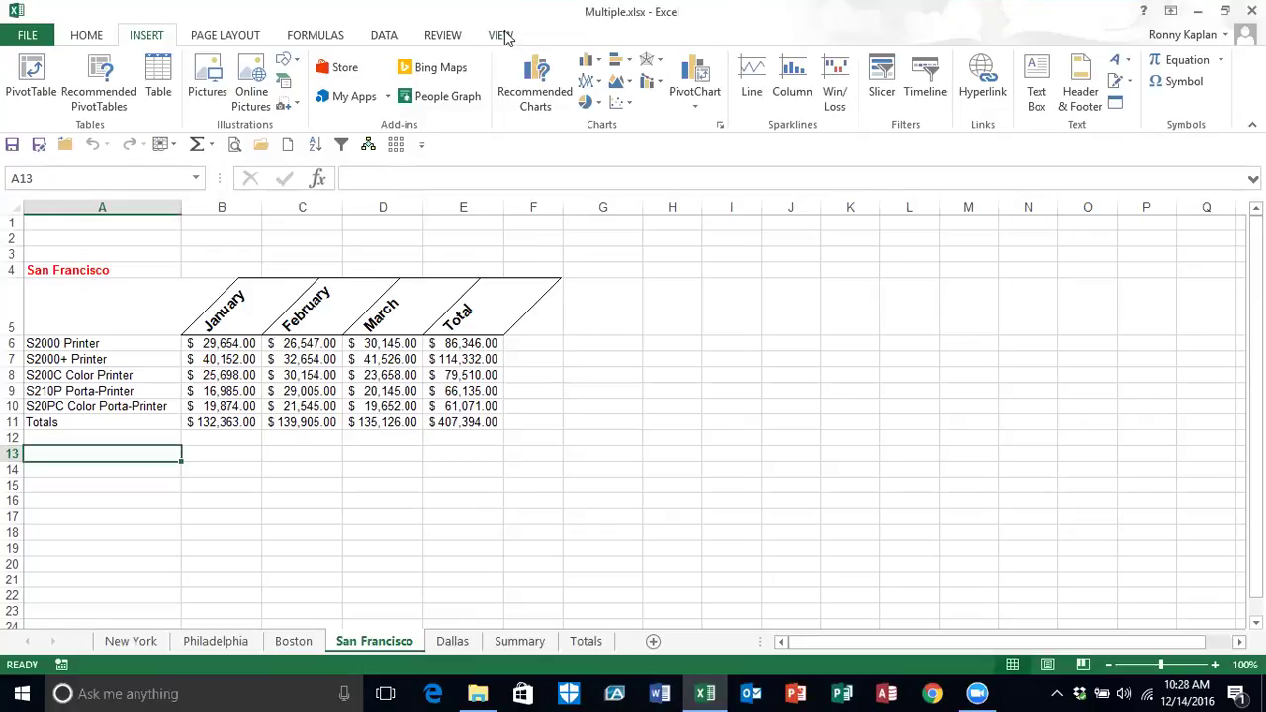
# Step: Delete the ColFormat macro via View > Macros > View Macros and confirm
pyautogui.click(500, 35)
pyautogui.click(924, 105)
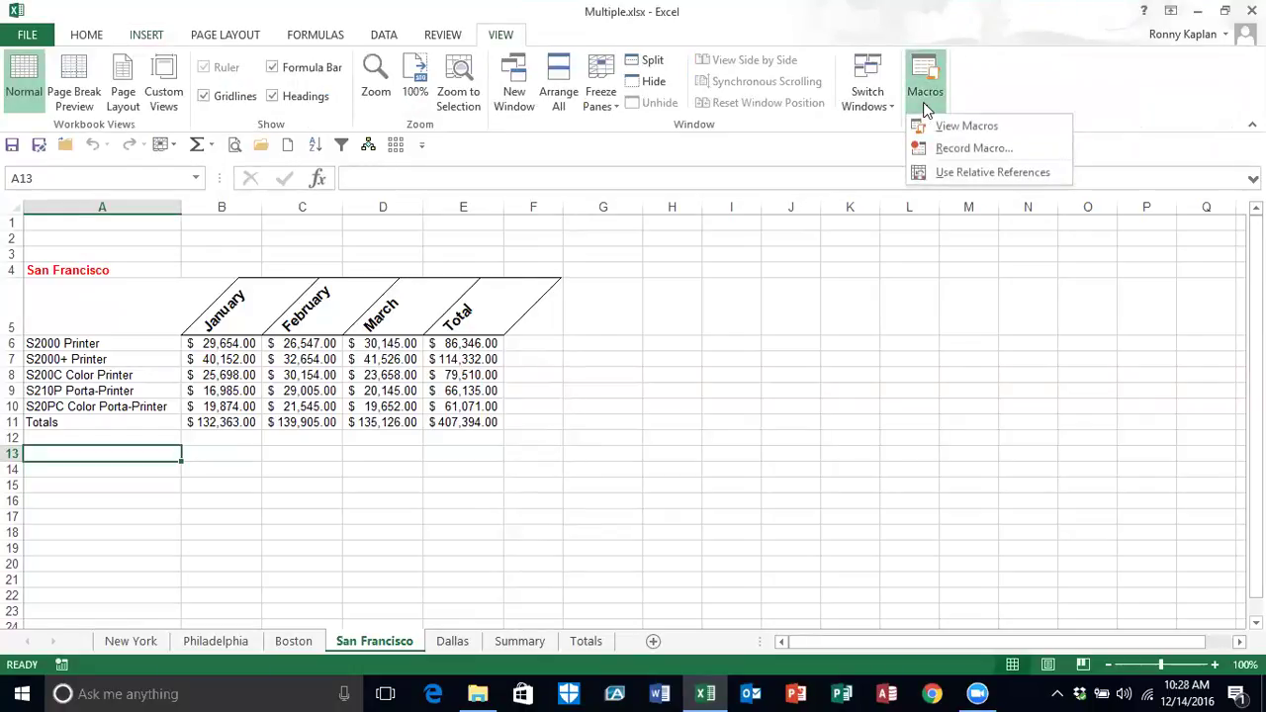
pyautogui.click(960, 125)
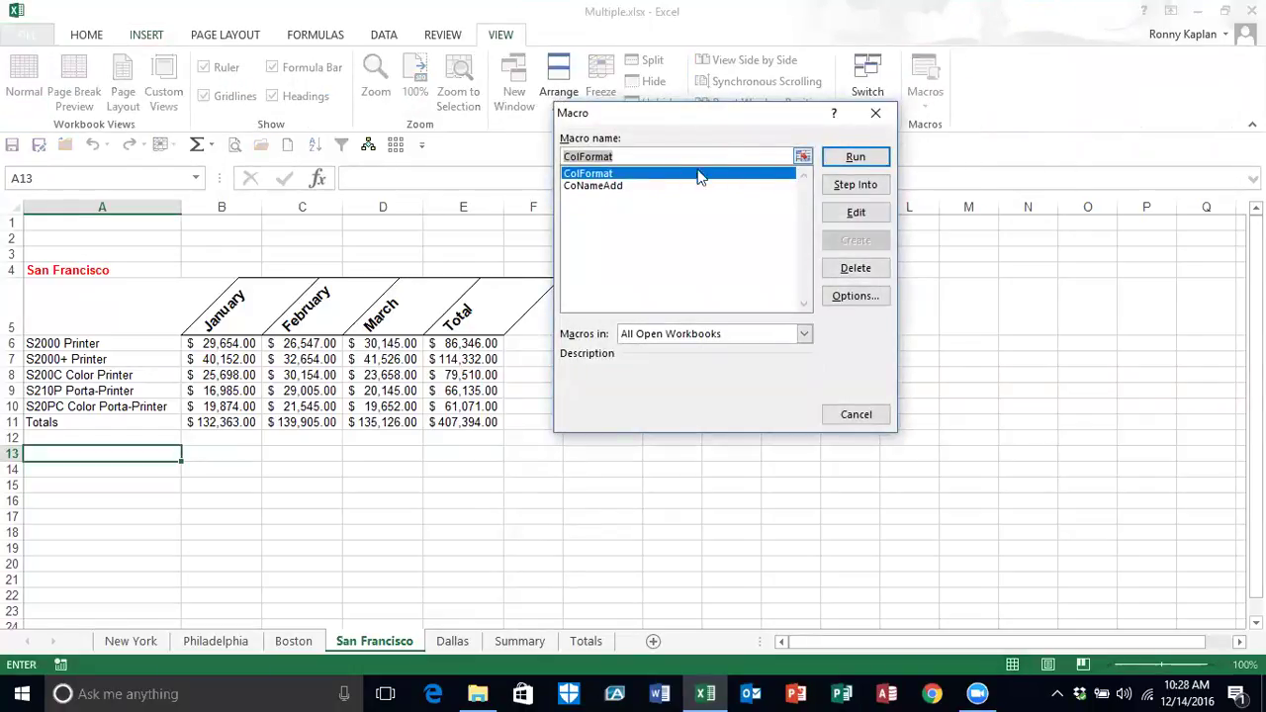
pyautogui.click(855, 270)
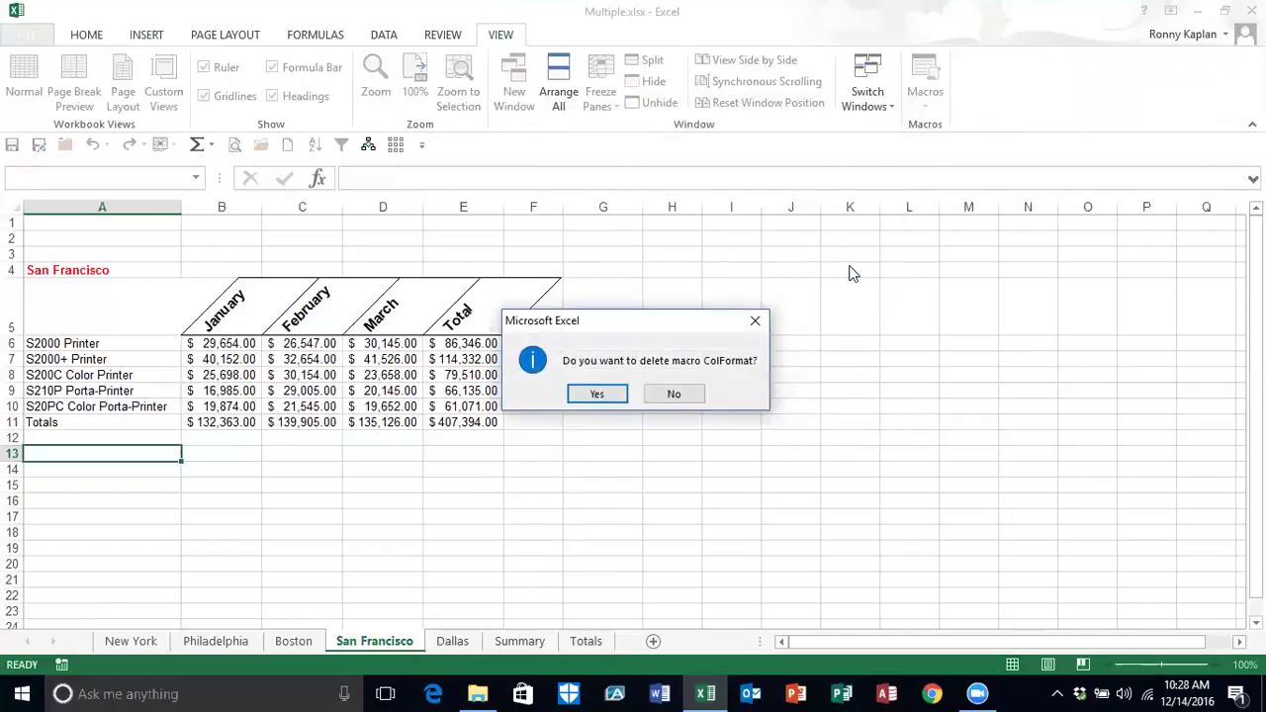
pyautogui.click(597, 394)
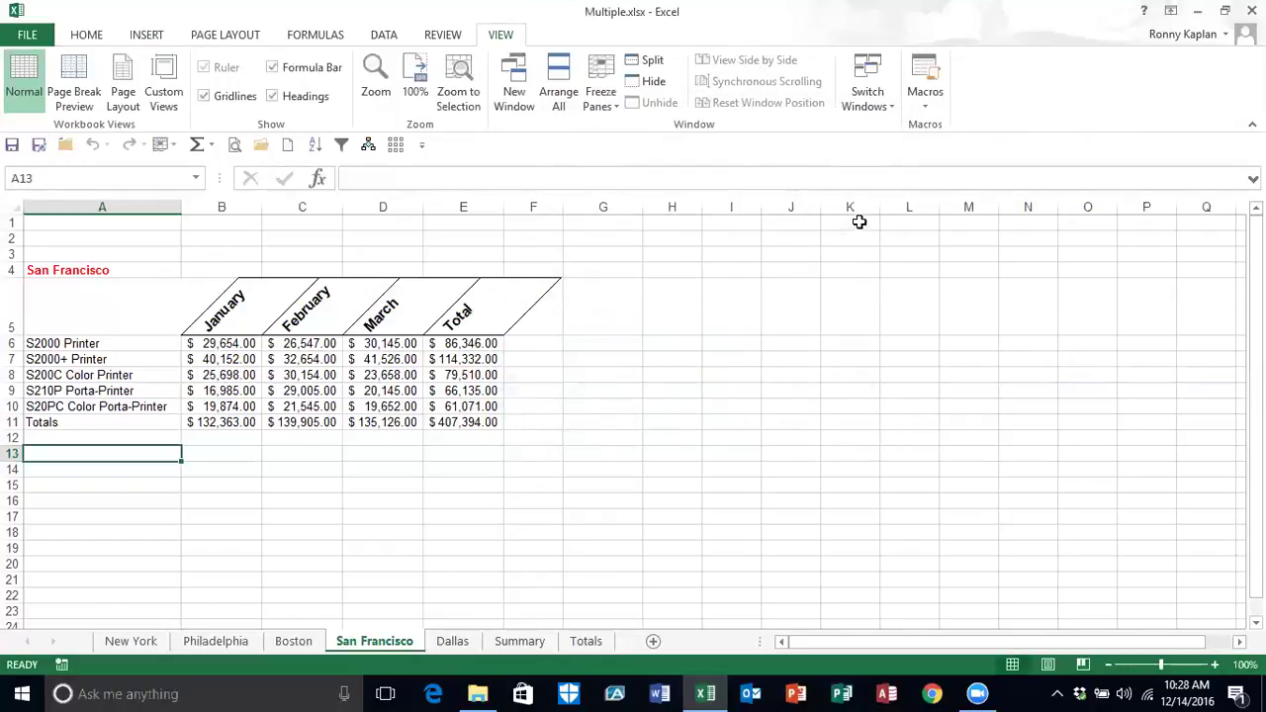
# Step: Delete the CoNameAdd macro the same way and confirm
pyautogui.click(924, 99)
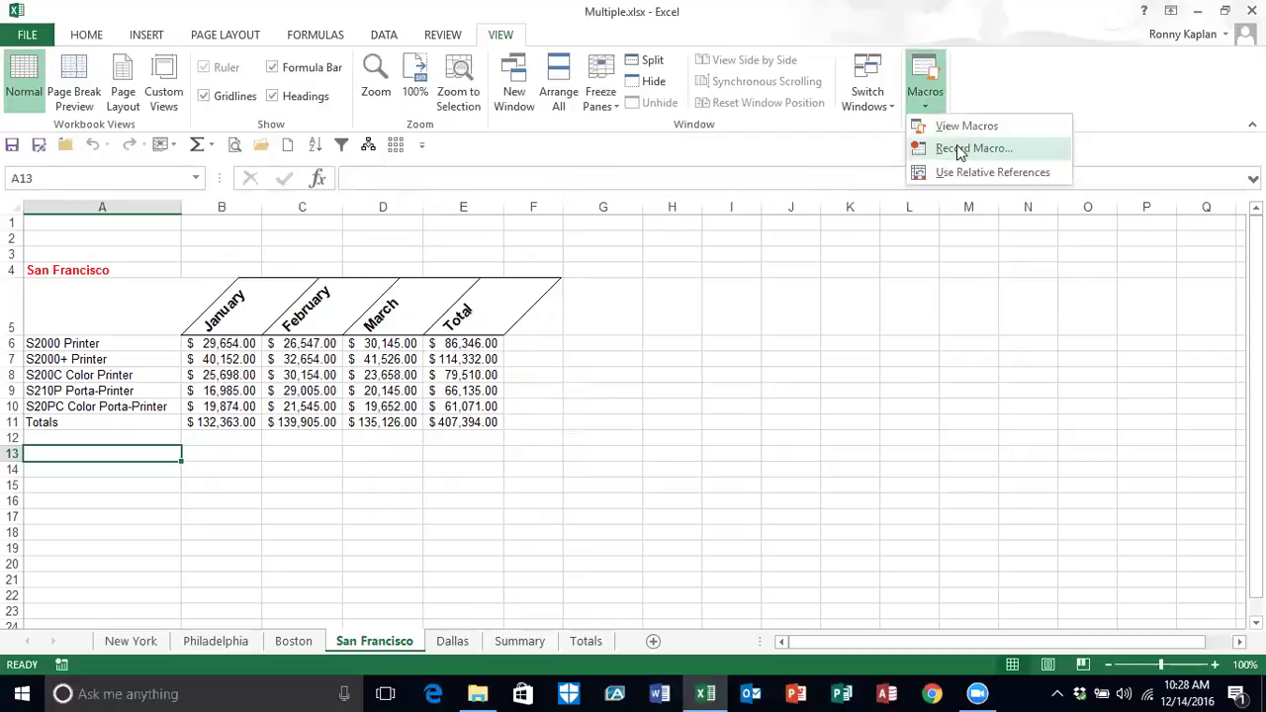
pyautogui.click(956, 126)
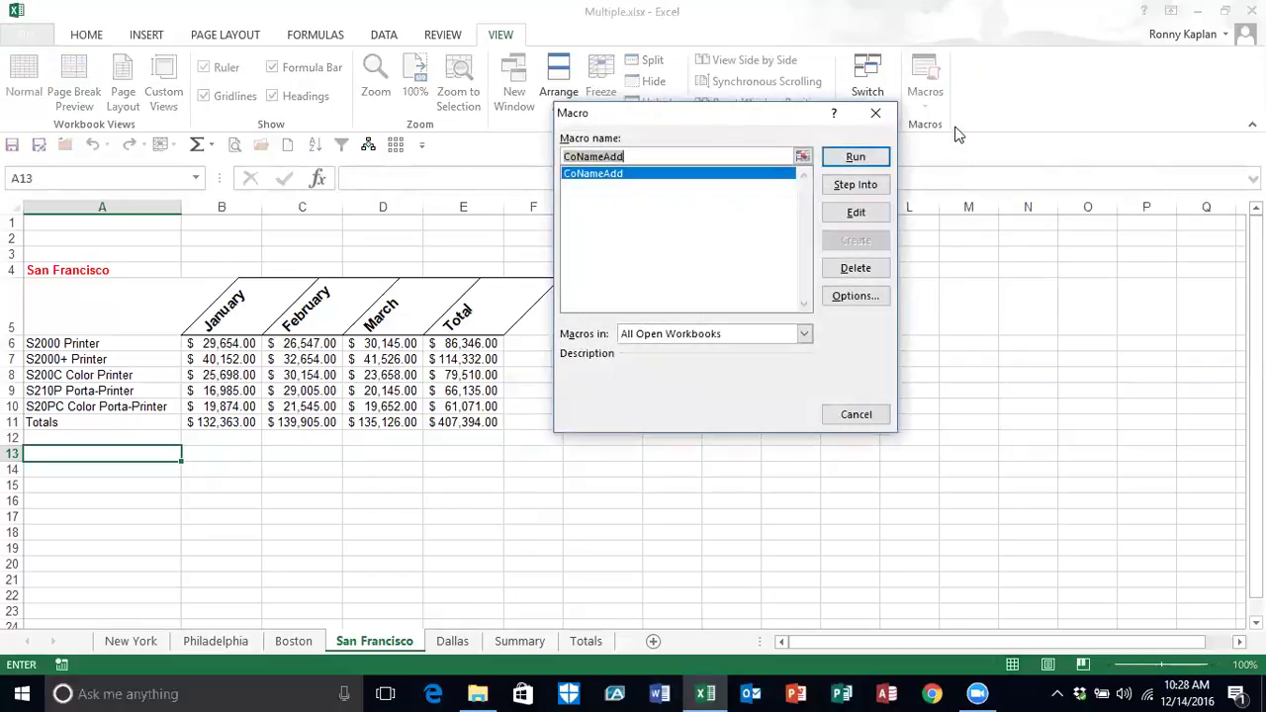
pyautogui.click(867, 269)
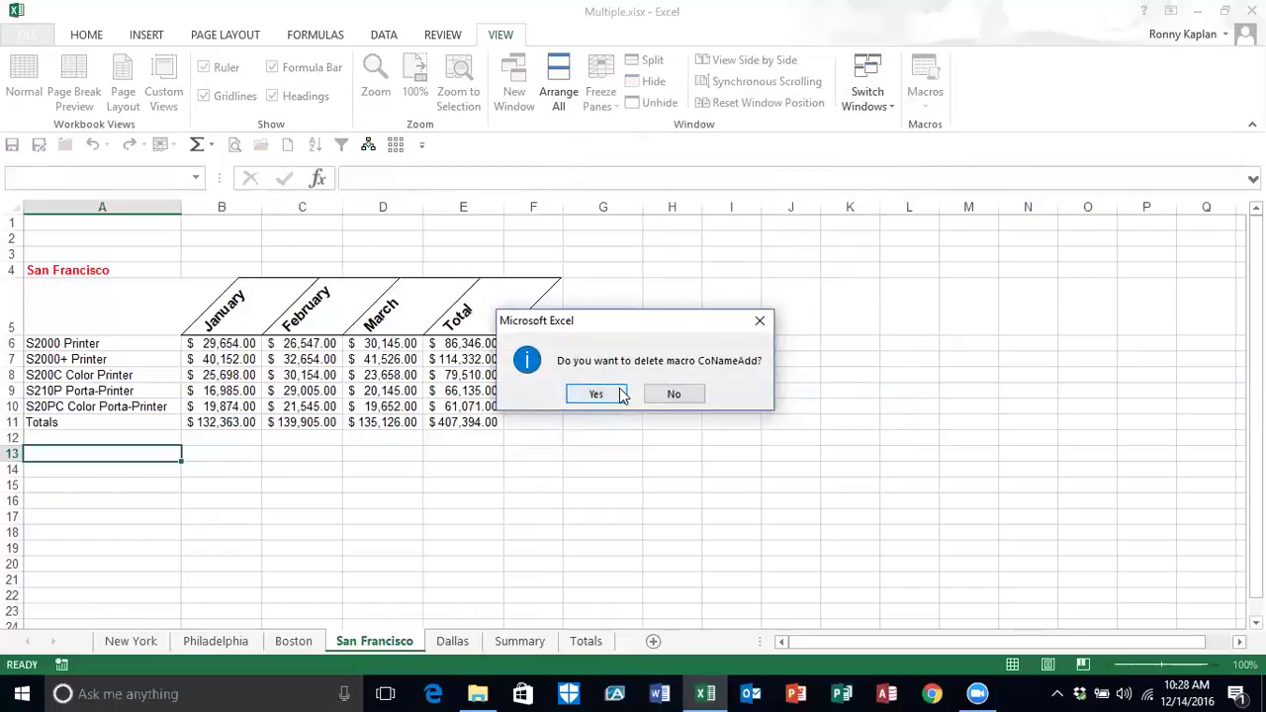
pyautogui.click(602, 393)
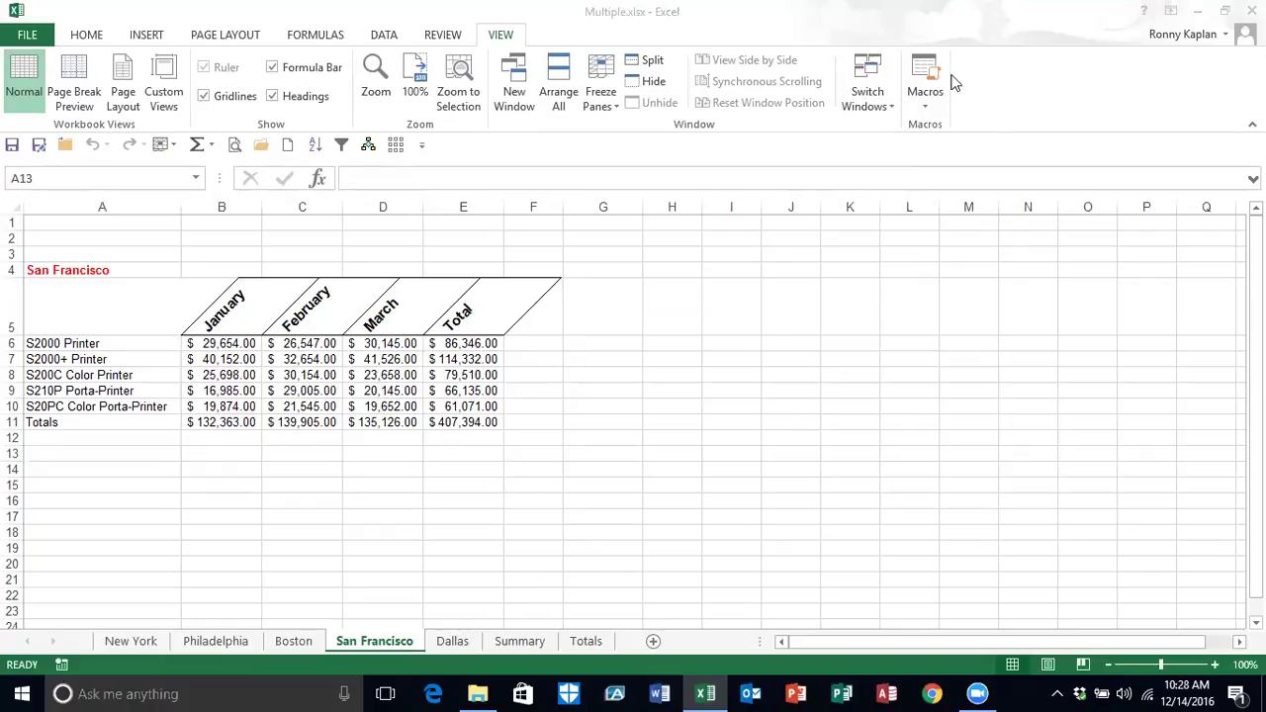
pyautogui.click(988, 131)
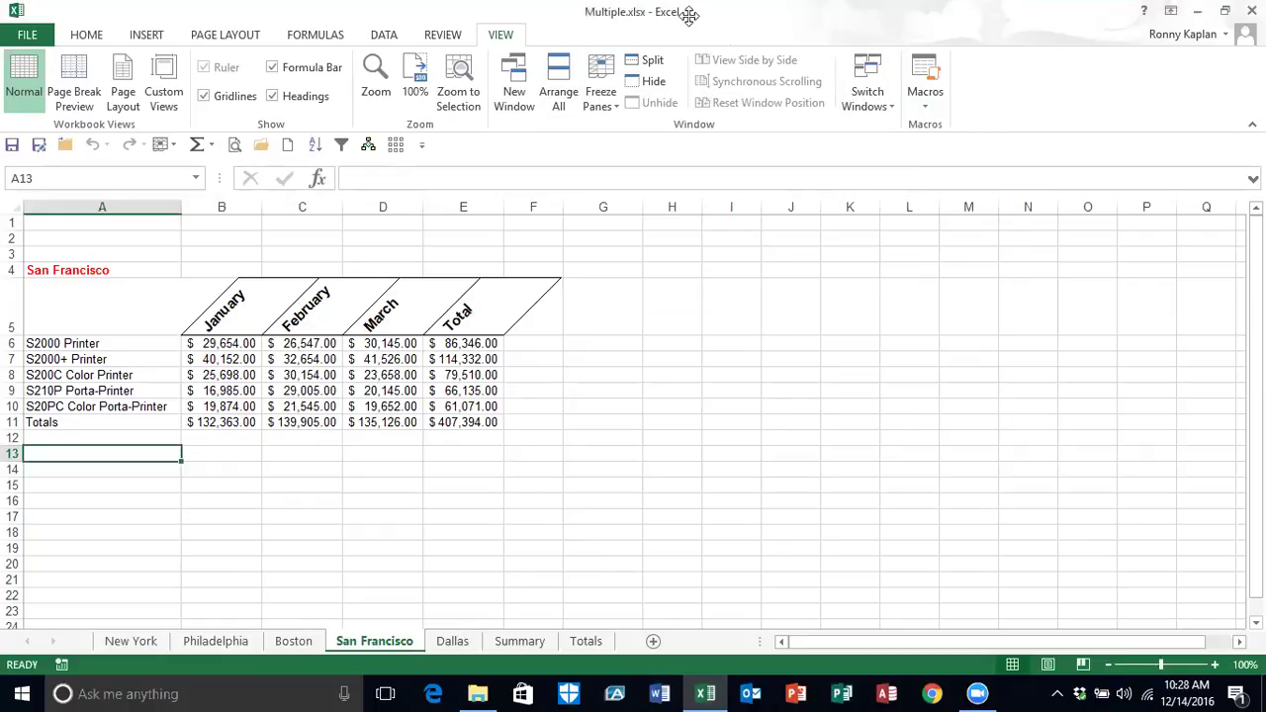